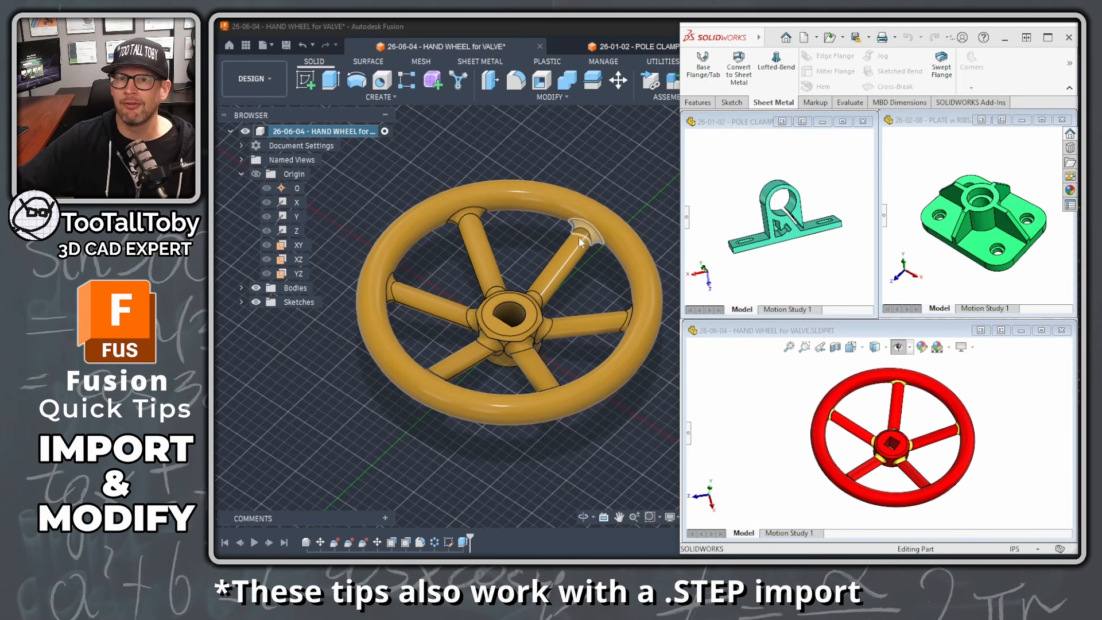
{"action": "mouse_move", "coordinate": [796, 451]}
{"action": "middle_mouse_down"}
{"action": "mouse_move", "coordinate": [803, 457]}
{"action": "mouse_move", "coordinate": [794, 451]}
{"action": "middle_mouse_up"}
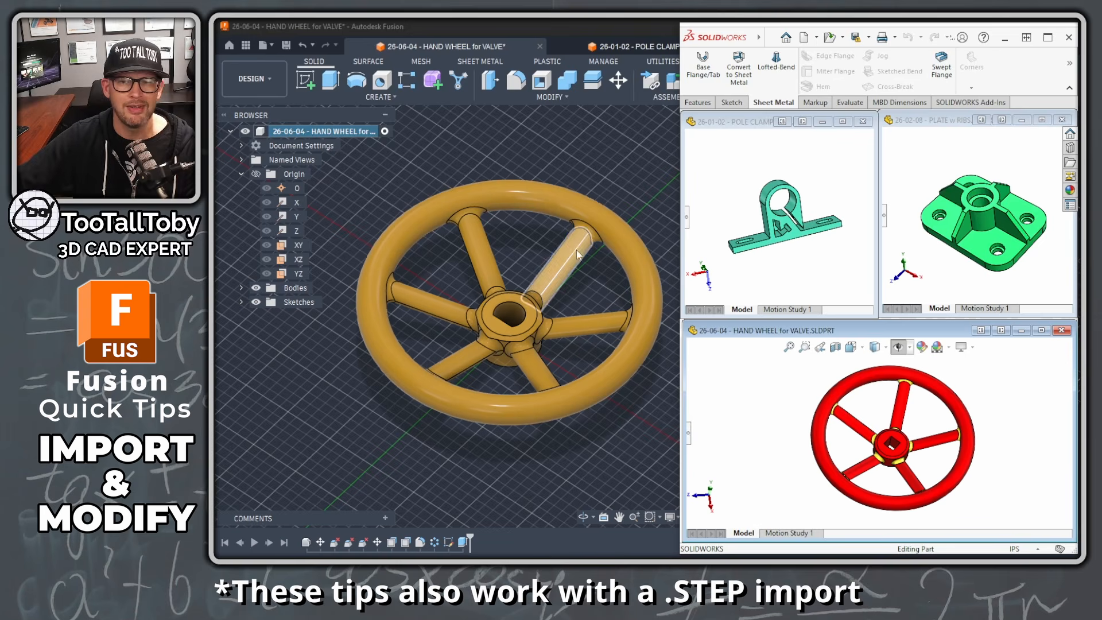
{"action": "left_click", "coordinate": [606, 468]}
{"action": "middle_click_drag", "start_coordinate": [470, 446], "coordinate": [578, 454]}
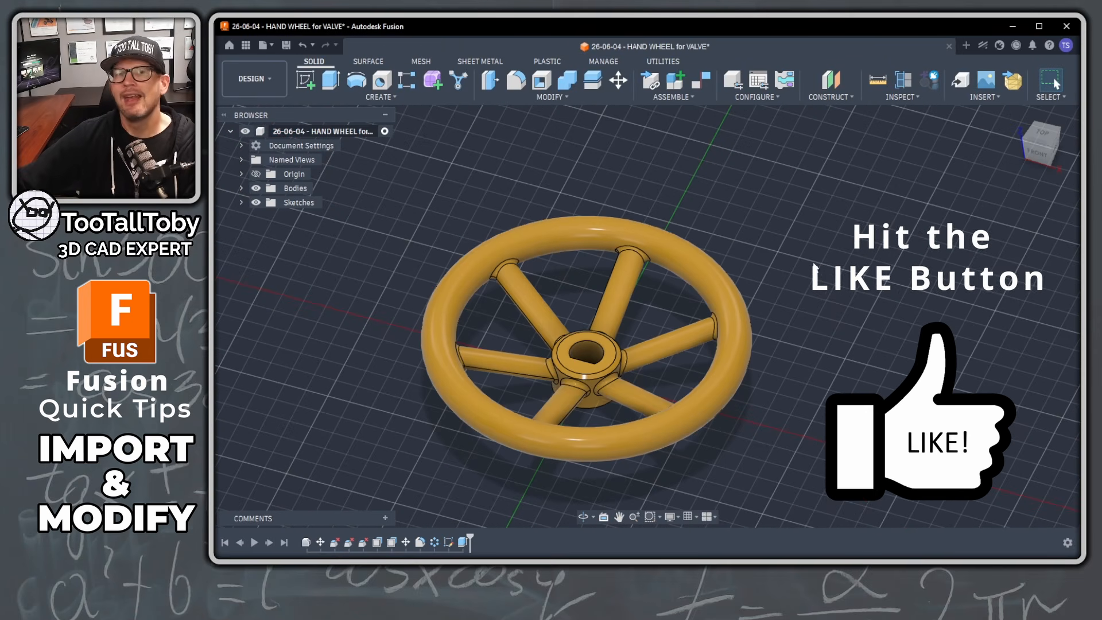
Browse the computer for a file to open and limit the listing to SolidWorks files
{"action": "left_click", "coordinate": [272, 45]}
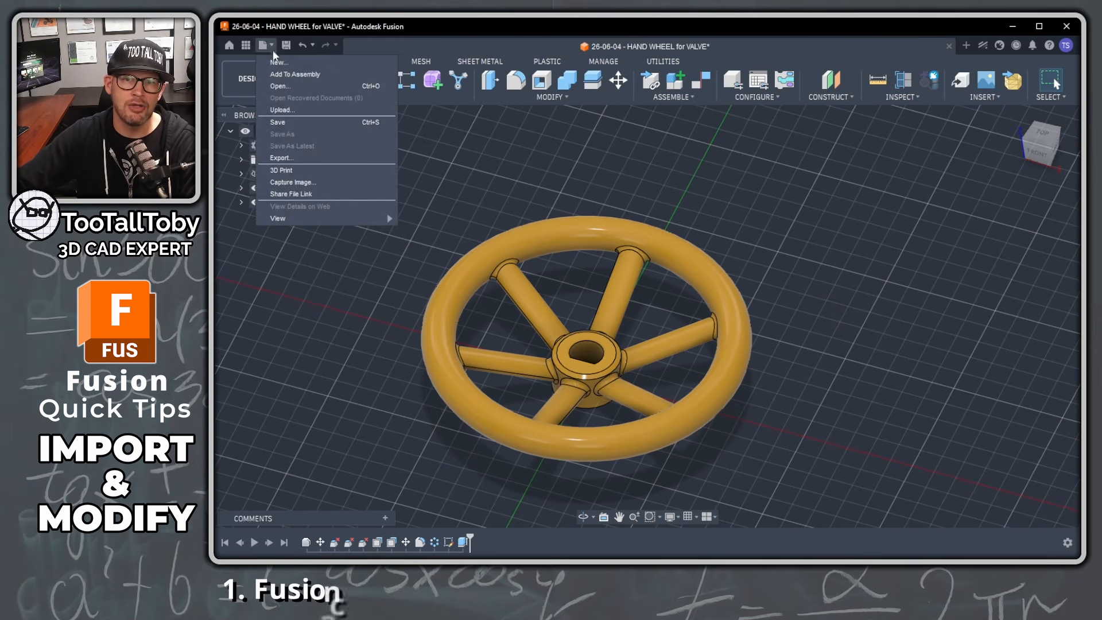
{"action": "left_click", "coordinate": [288, 87]}
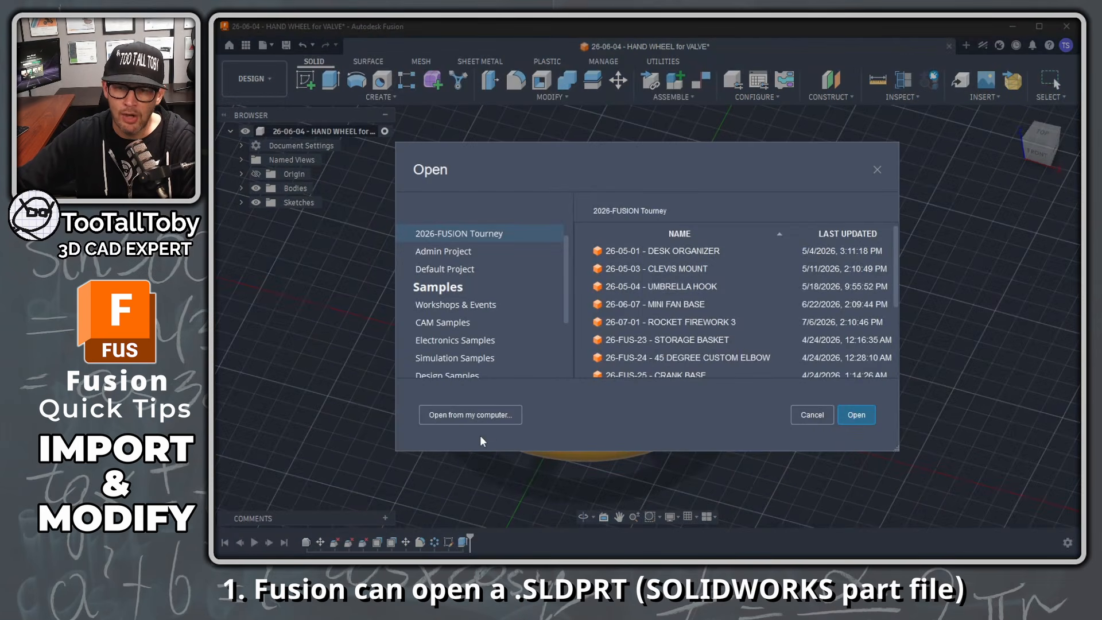
{"action": "left_click", "coordinate": [470, 414]}
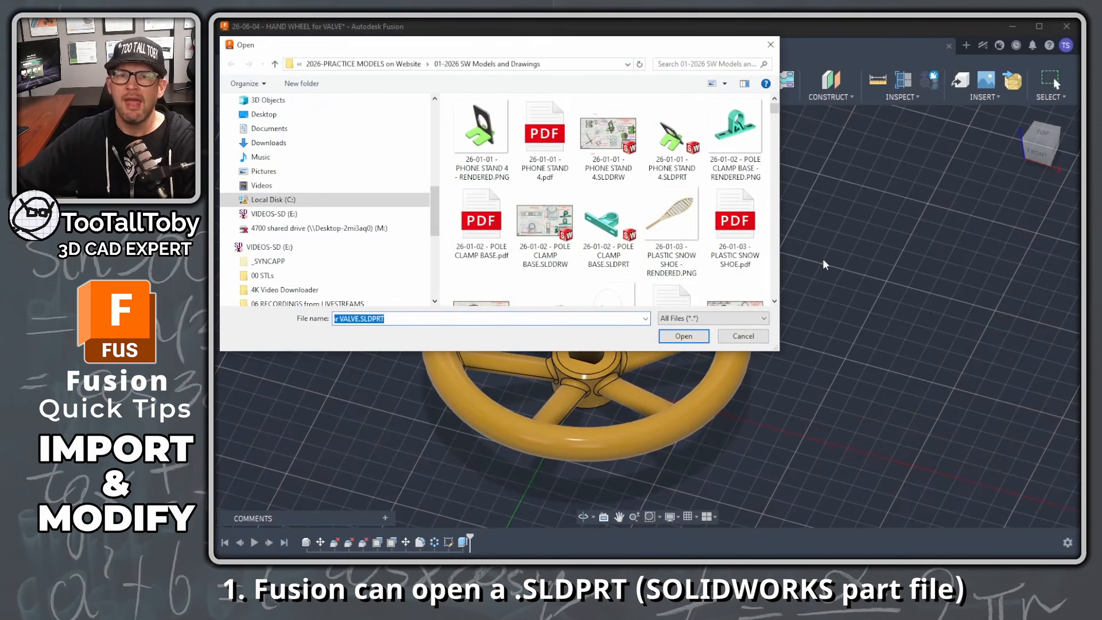
{"action": "left_click", "coordinate": [763, 320]}
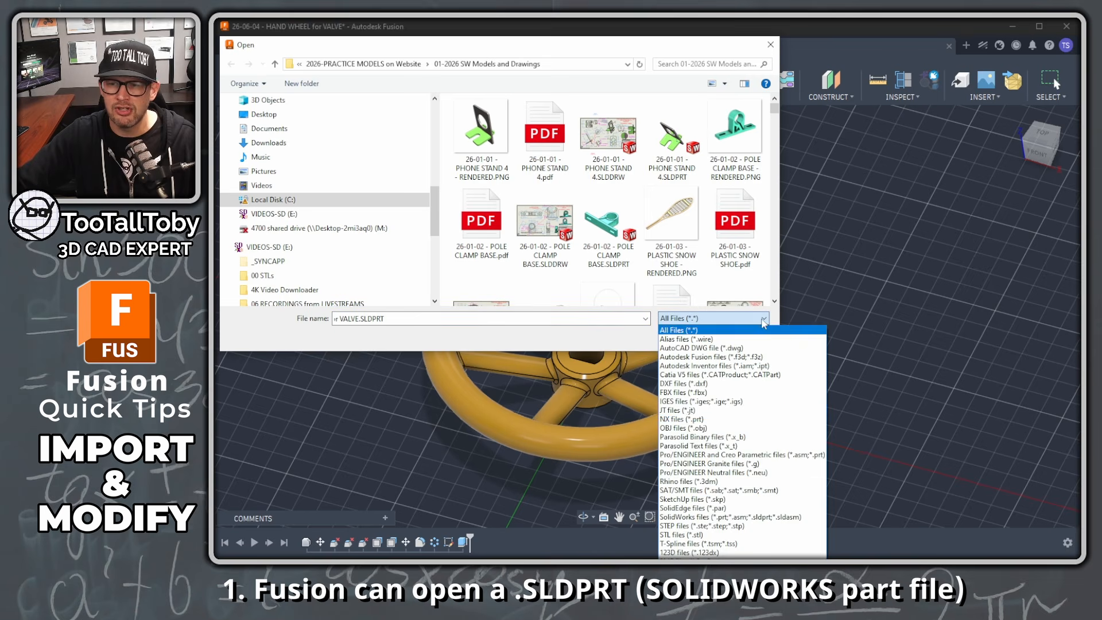
{"action": "left_click", "coordinate": [747, 517]}
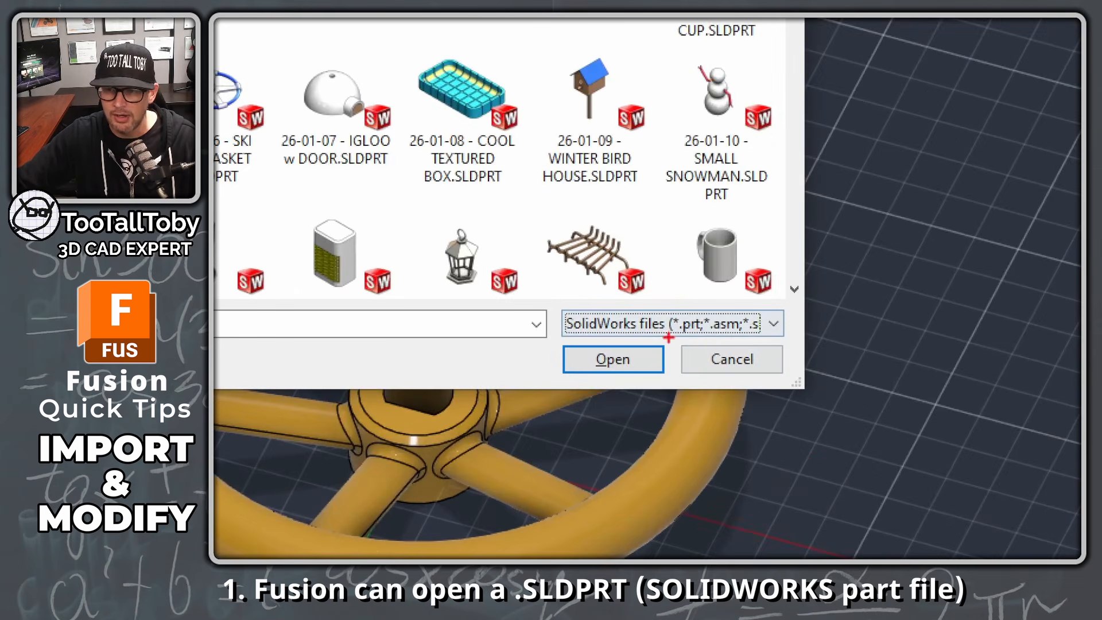
Import the SolidWorks part 26-01-02 - POLE CLAMP BASE.SLDPRT and open the converted design
{"action": "left_click_drag", "start_coordinate": [457, 192], "coordinate": [509, 194]}
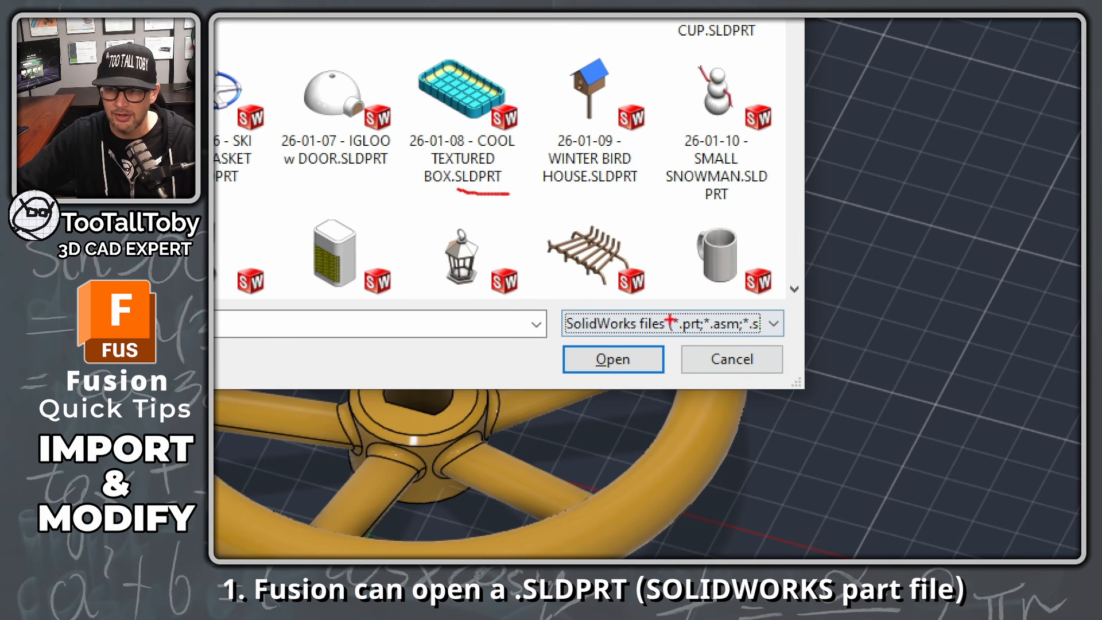
{"action": "left_click_drag", "start_coordinate": [712, 339], "coordinate": [734, 338]}
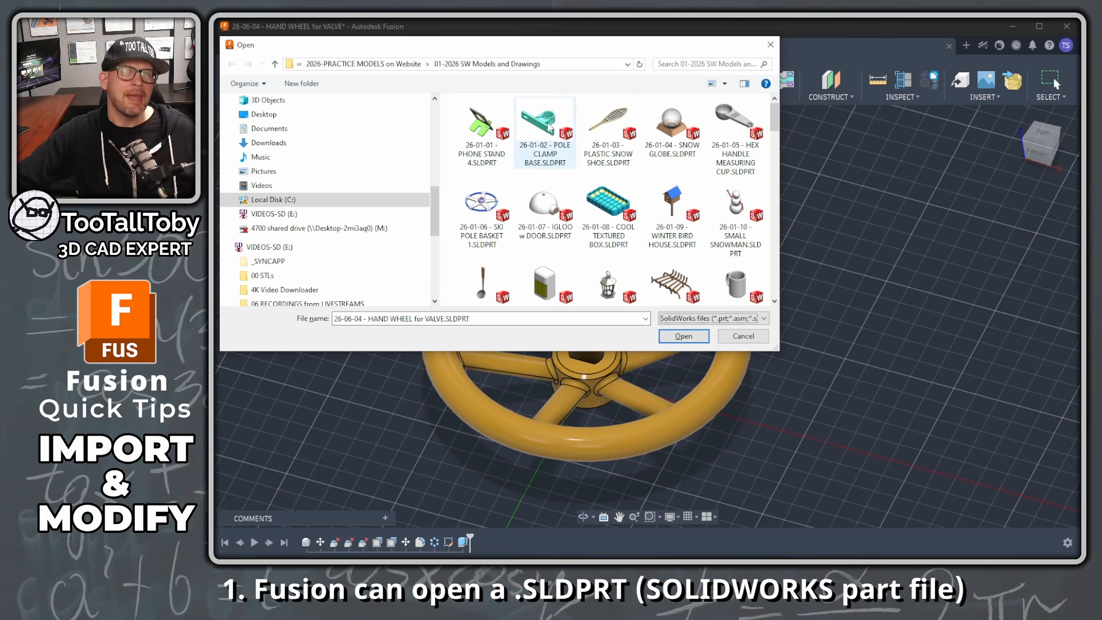
{"action": "left_click", "coordinate": [549, 127]}
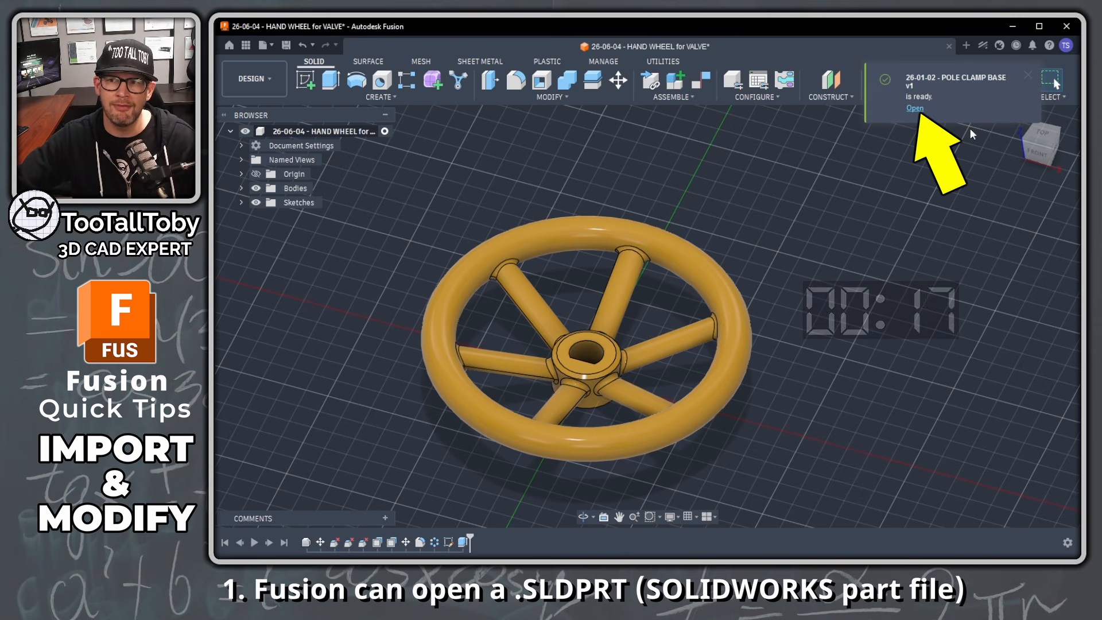
{"action": "left_click", "coordinate": [914, 109]}
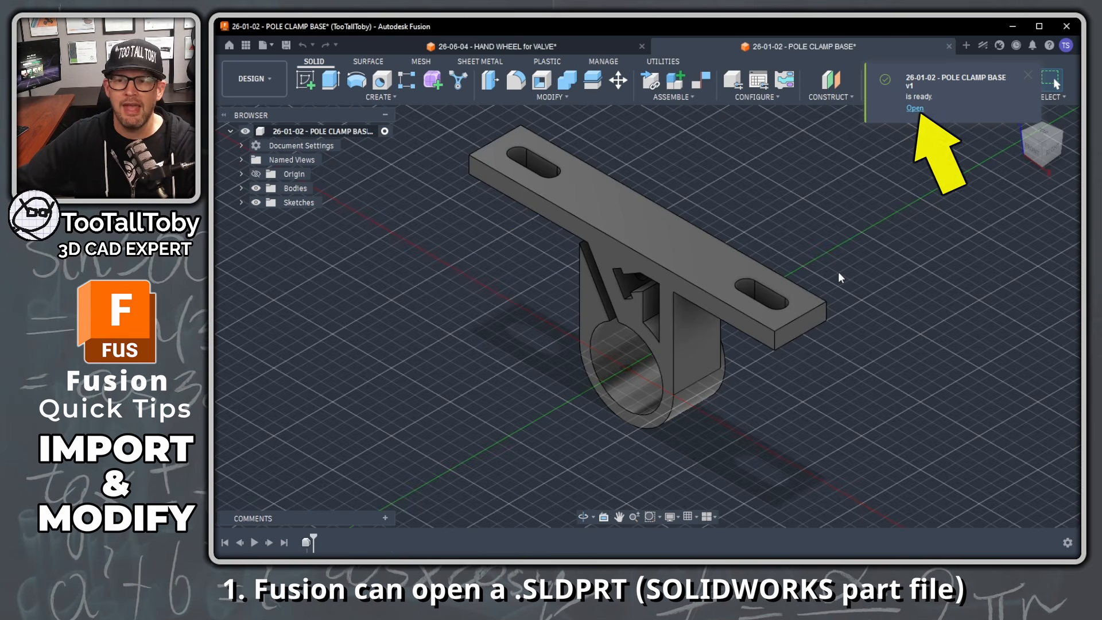
{"action": "middle_click_drag", "start_coordinate": [590, 376], "coordinate": [752, 321], "text": "shift"}
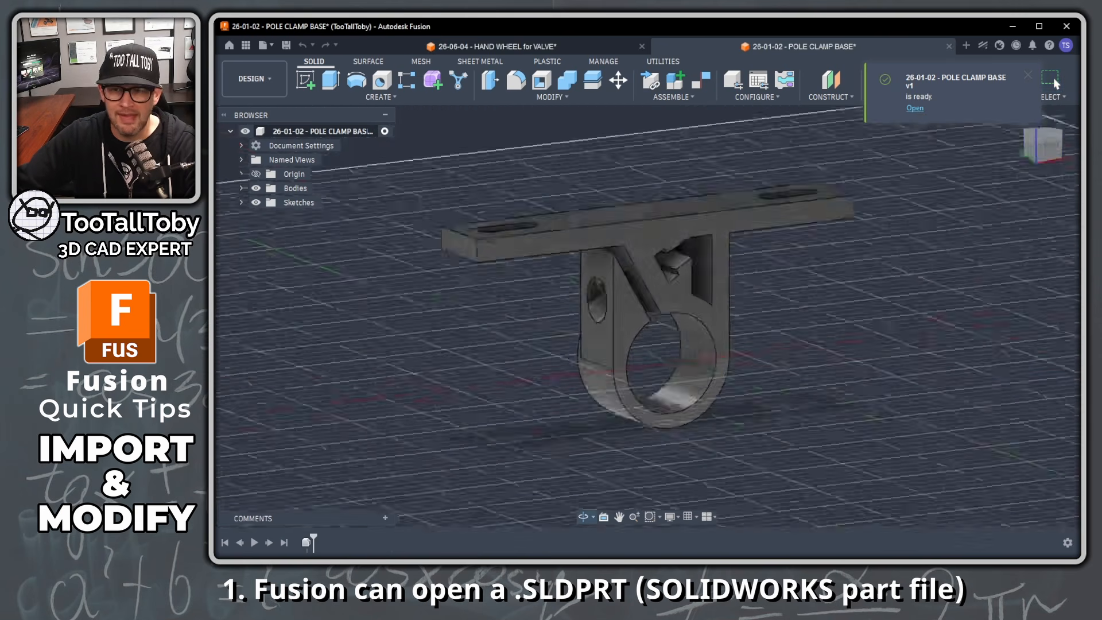
{"action": "middle_click_drag", "start_coordinate": [563, 391], "coordinate": [480, 348], "text": "shift"}
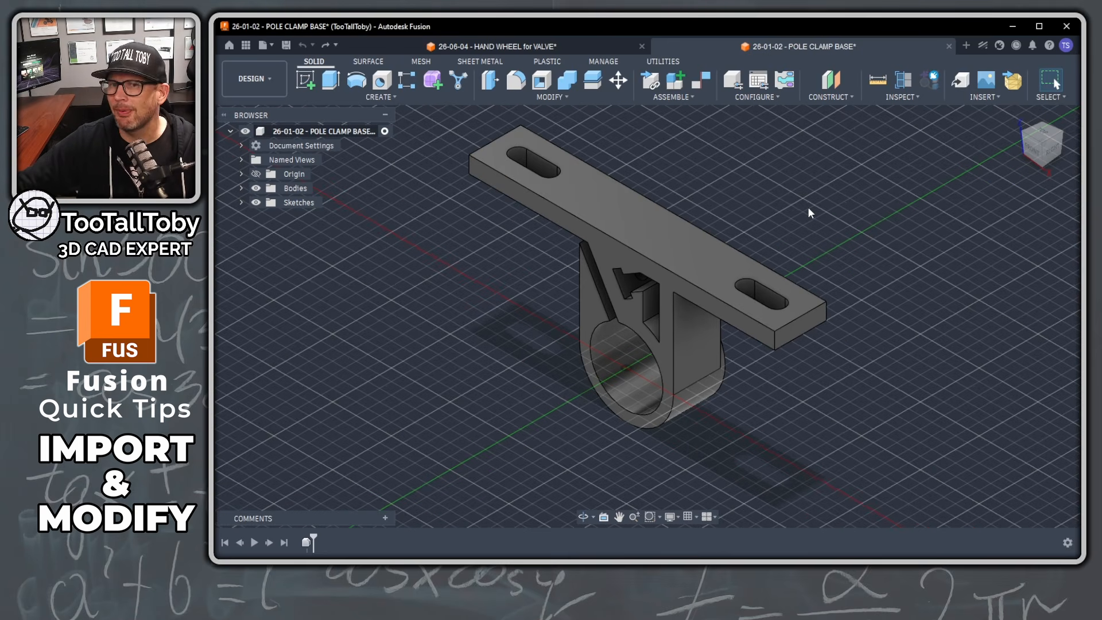
{"action": "middle_click_drag", "start_coordinate": [810, 208], "coordinate": [755, 175], "text": "shift"}
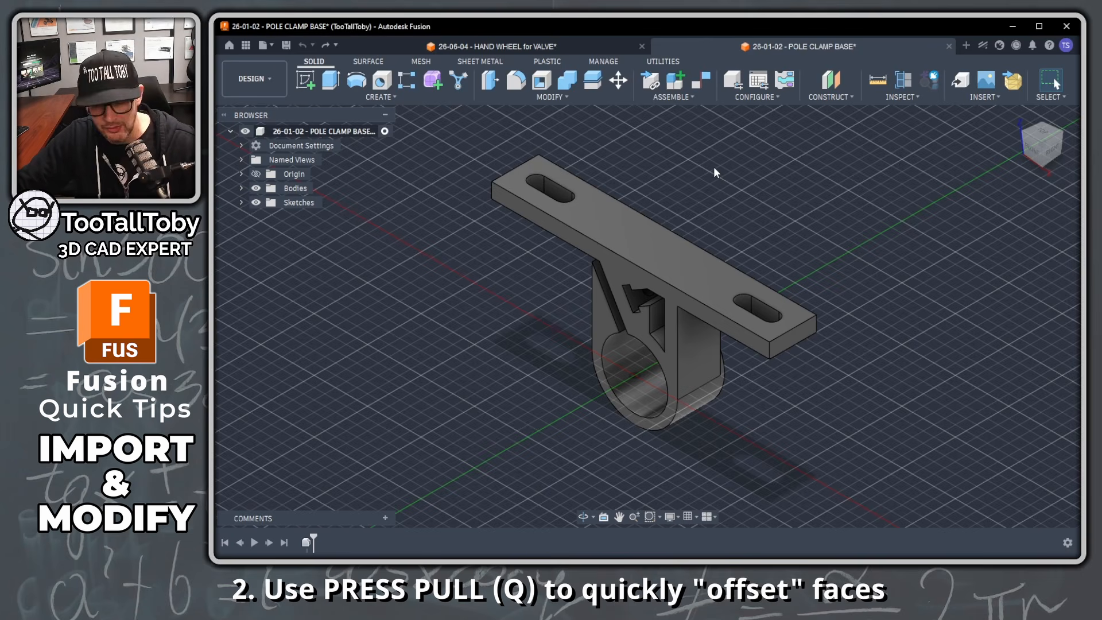
{"action": "key", "text": "q"}
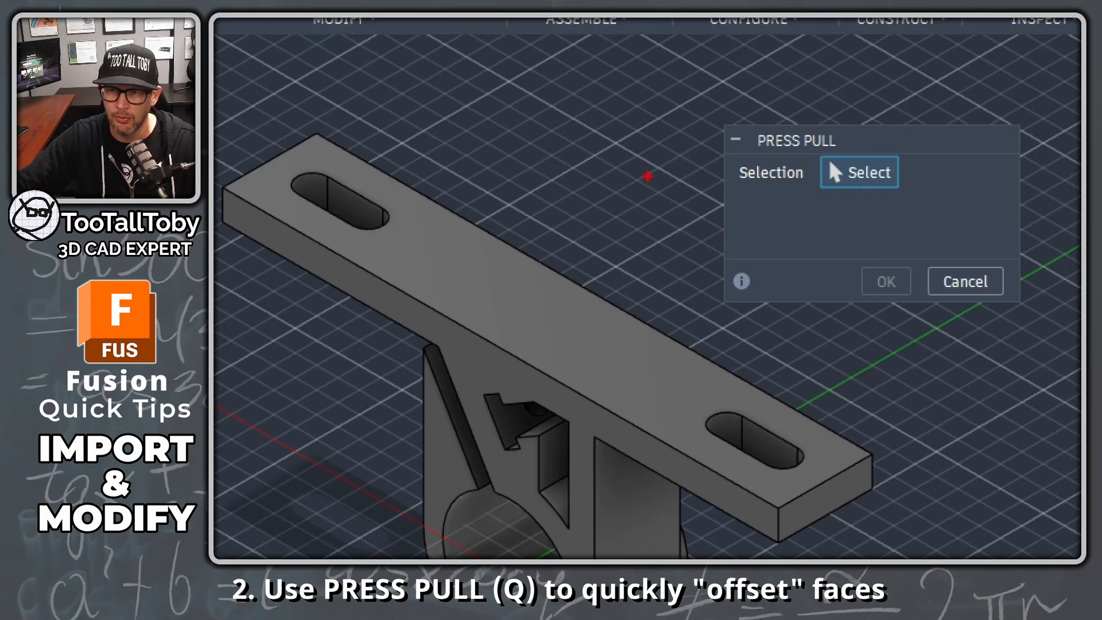
{"action": "mouse_move", "coordinate": [659, 147]}
{"action": "left_mouse_down"}
{"action": "mouse_move", "coordinate": [657, 184]}
{"action": "mouse_move", "coordinate": [641, 150]}
{"action": "left_mouse_up"}
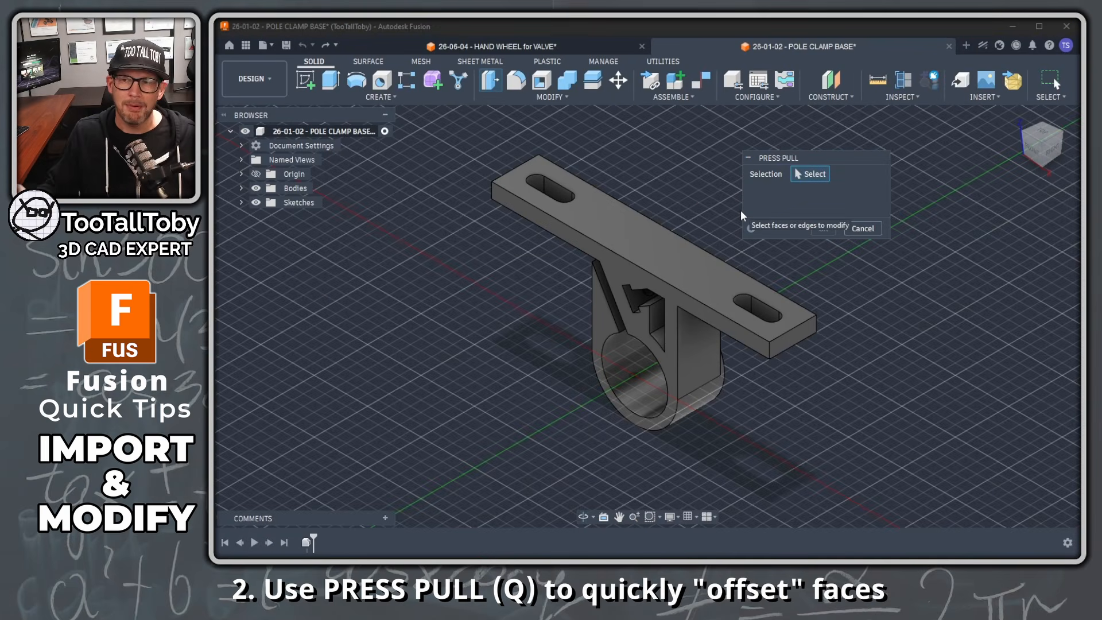
{"action": "left_click", "coordinate": [864, 229]}
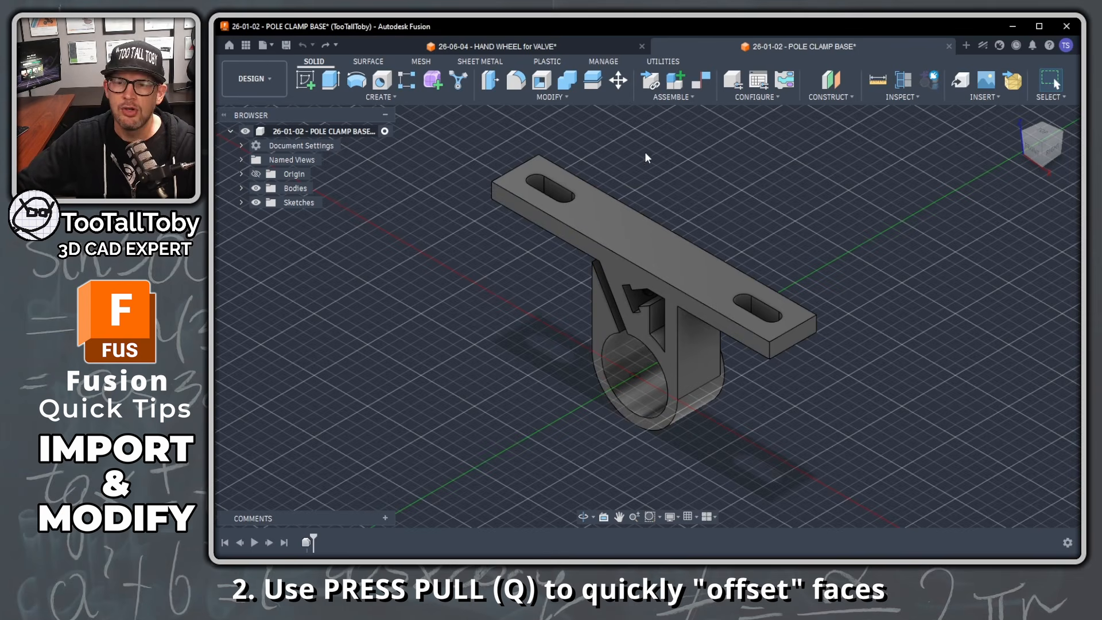
Use Press Pull to offset the clamp base's front face outward by 12.5 mm
{"action": "key", "text": "q"}
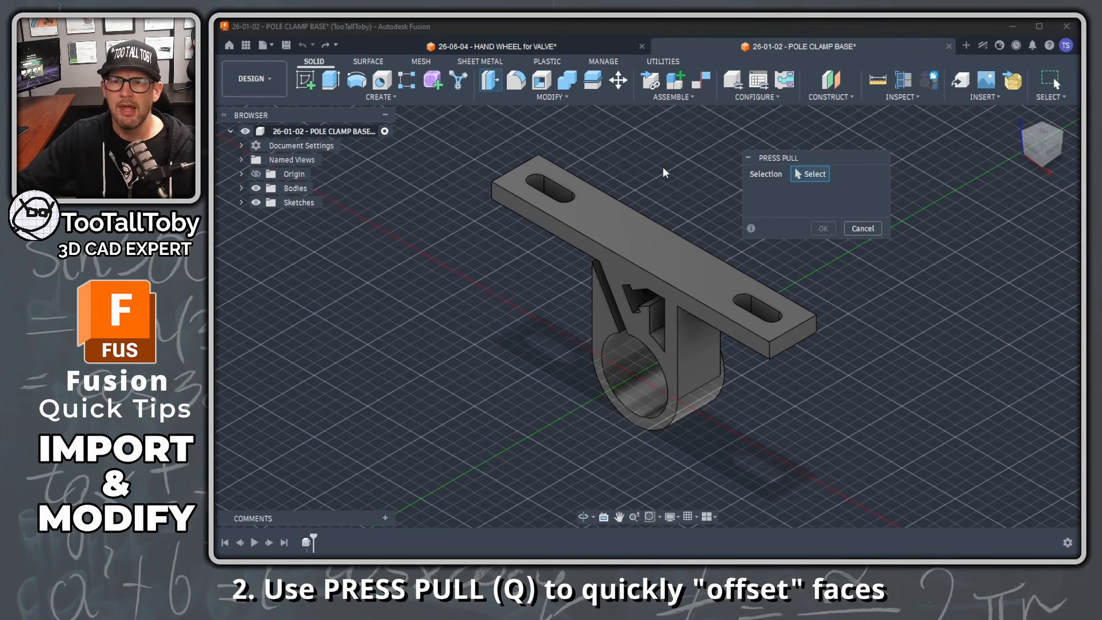
{"action": "left_click", "coordinate": [606, 316]}
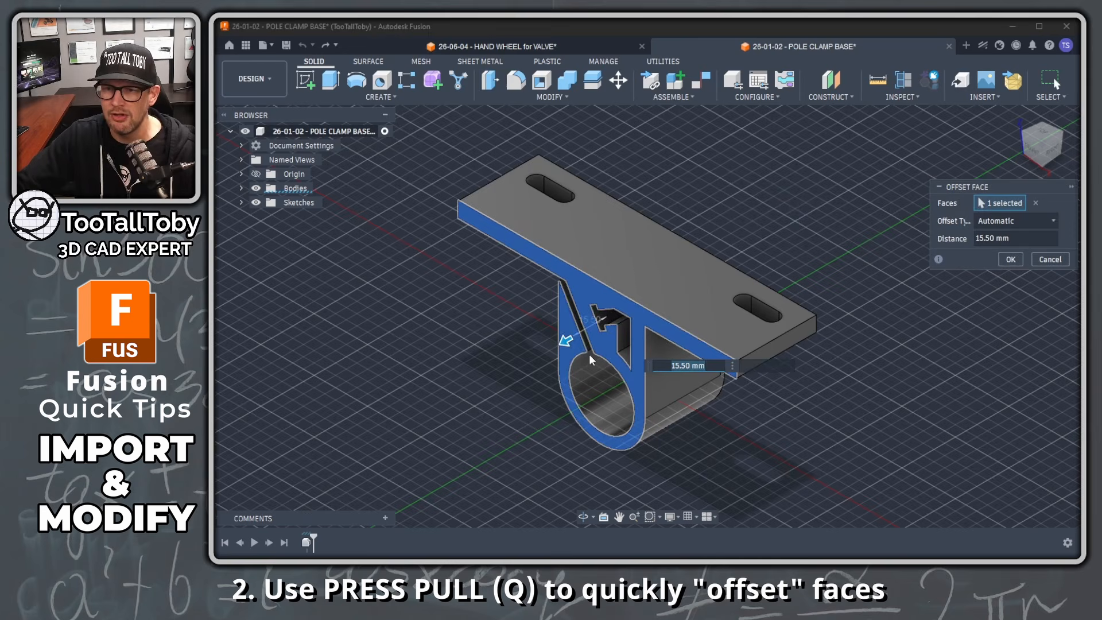
{"action": "mouse_move", "coordinate": [563, 341]}
{"action": "left_mouse_down"}
{"action": "mouse_move", "coordinate": [517, 373]}
{"action": "mouse_move", "coordinate": [599, 308]}
{"action": "mouse_move", "coordinate": [546, 327]}
{"action": "mouse_move", "coordinate": [522, 352]}
{"action": "mouse_move", "coordinate": [579, 315]}
{"action": "mouse_move", "coordinate": [552, 345]}
{"action": "left_mouse_up"}
{"action": "type", "text": "12.5"}
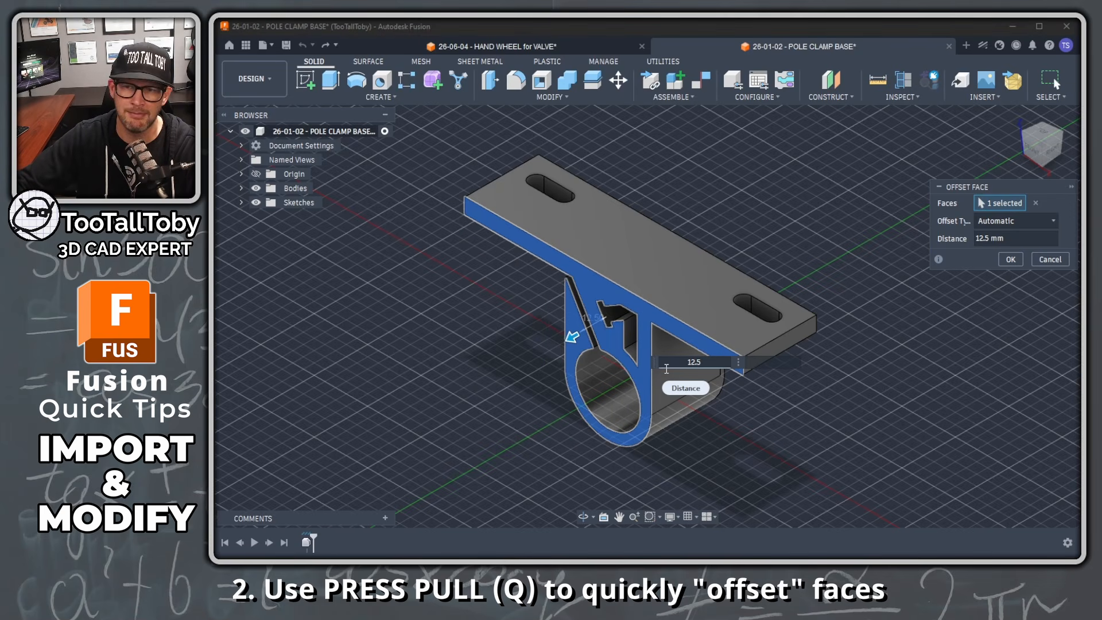
{"action": "key", "text": "Return"}
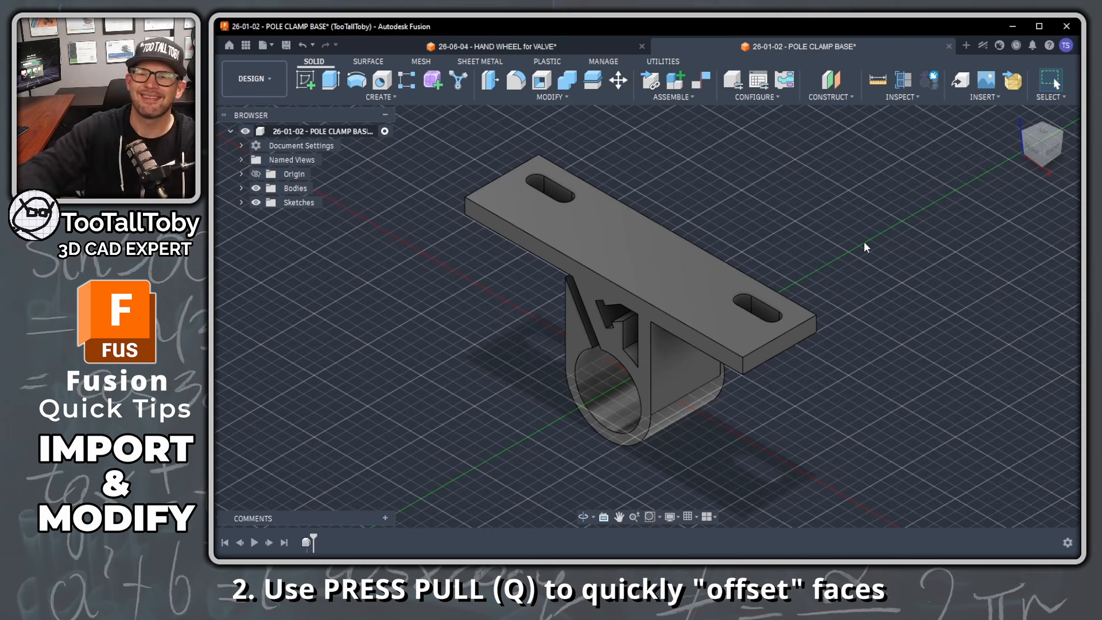
Use Press Pull to extend the end face of the mounting plate outward by 15 mm
{"action": "key", "text": "s"}
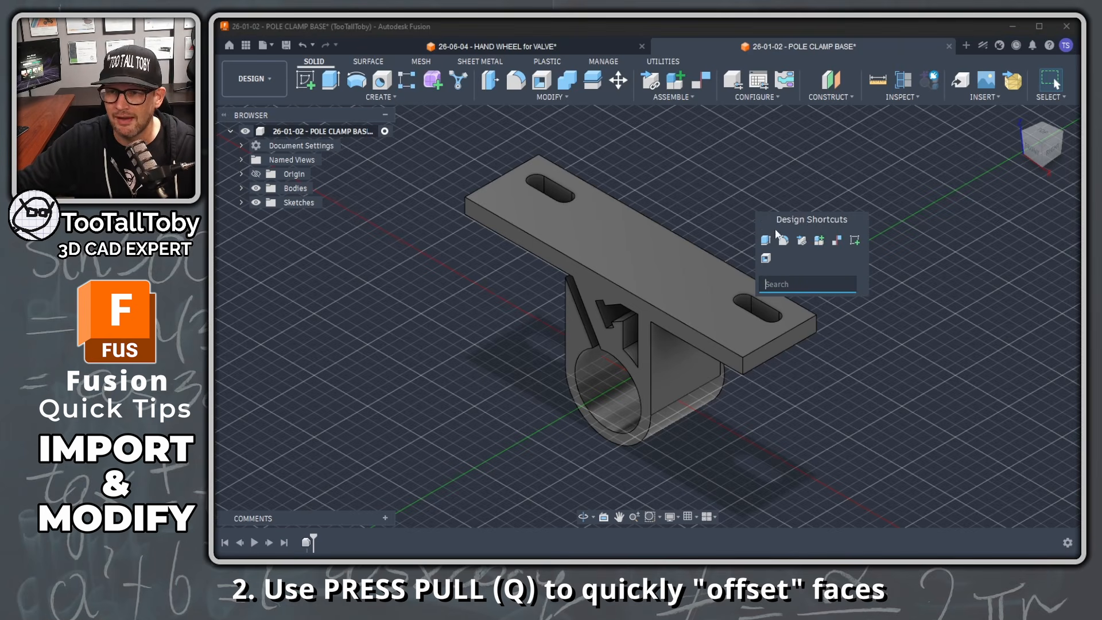
{"action": "key", "text": "q"}
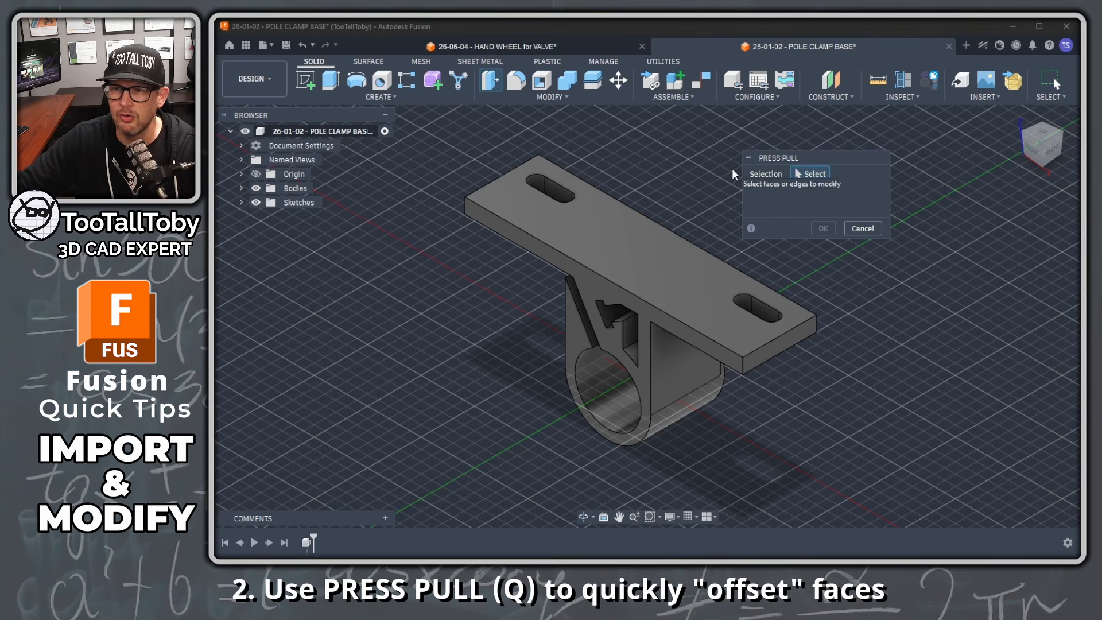
{"action": "left_click", "coordinate": [773, 346]}
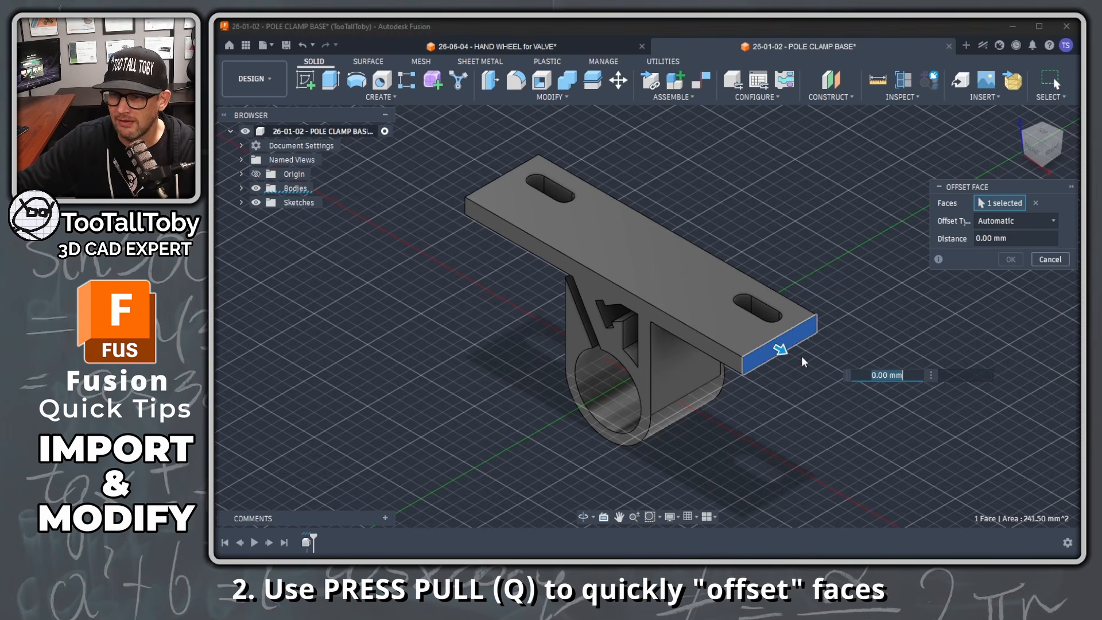
{"action": "left_click_drag", "start_coordinate": [781, 349], "coordinate": [878, 377]}
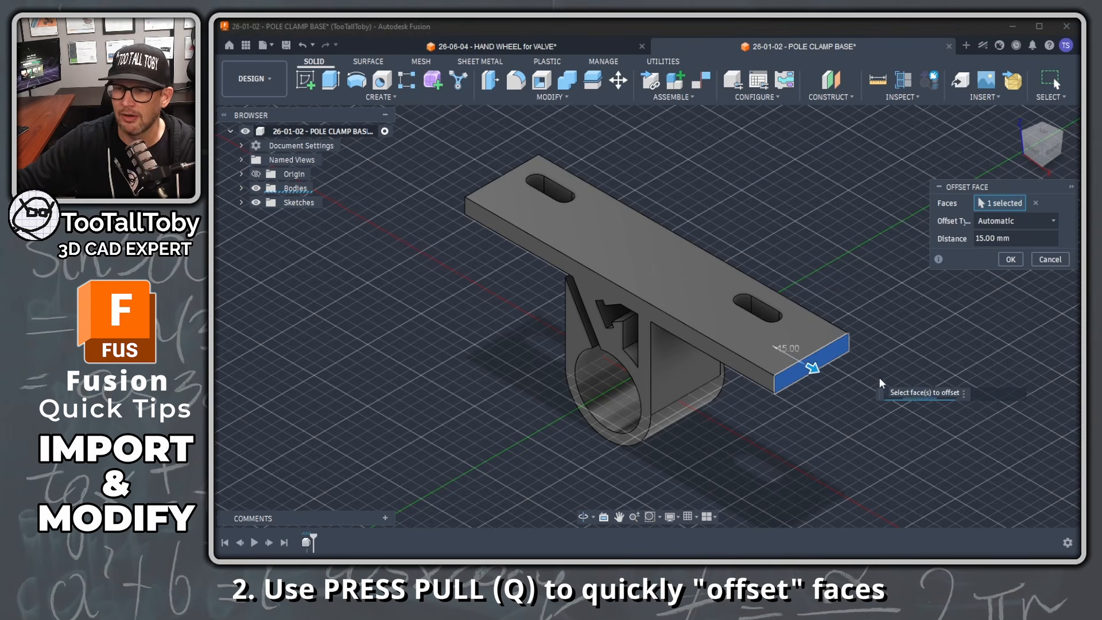
{"action": "left_click", "coordinate": [1010, 259]}
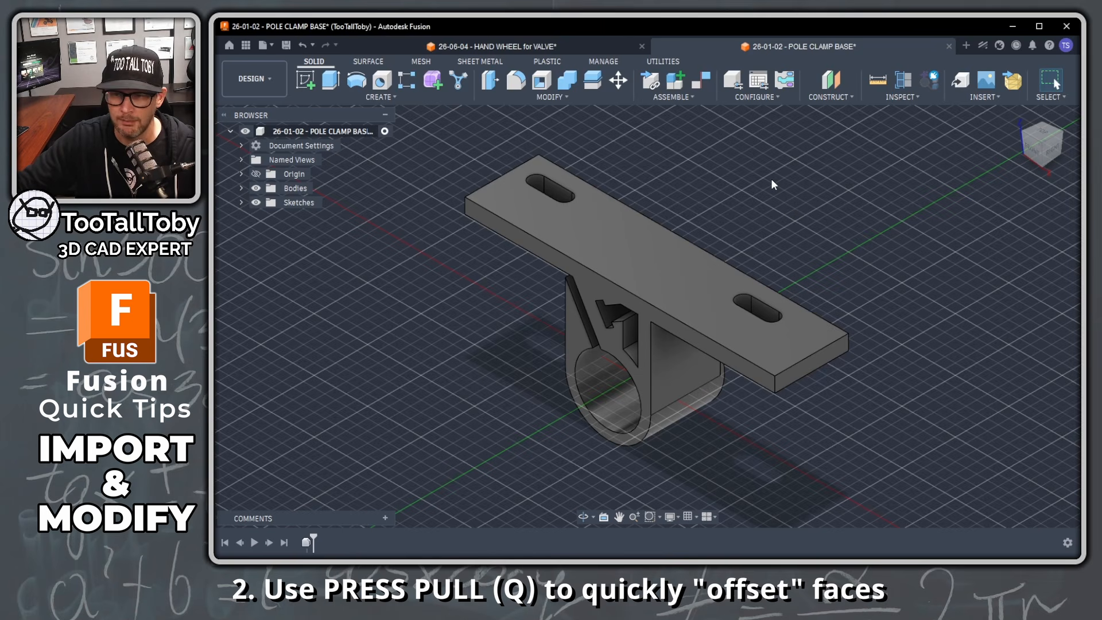
Start a Press Pull on a flat wall of the slot near the plate's extended end, try 1 mm, and set the offset type to New Offset
{"action": "key", "text": "q"}
{"action": "scroll", "coordinate": [767, 287], "scroll_direction": "up", "scroll_amount": 2}
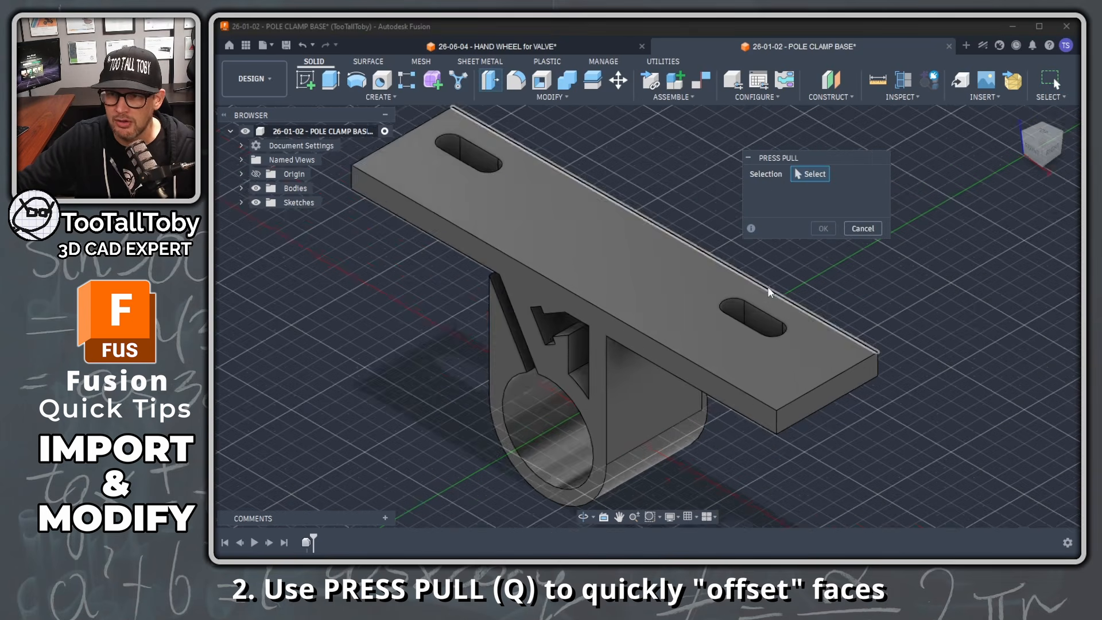
{"action": "scroll", "coordinate": [767, 287], "scroll_direction": "up", "scroll_amount": 2}
{"action": "left_click", "coordinate": [752, 315]}
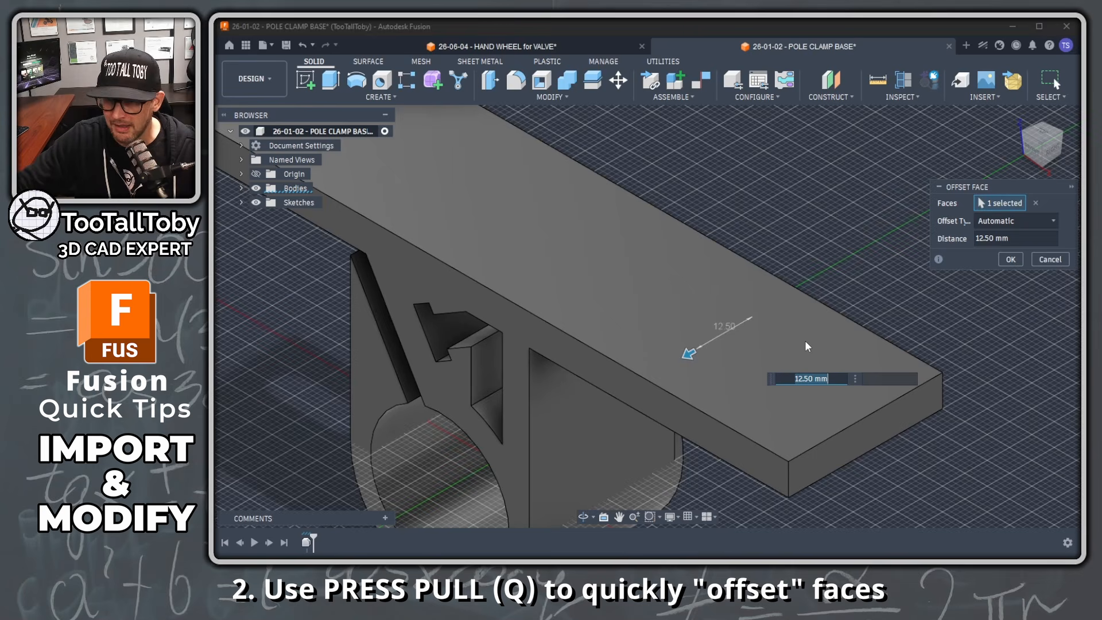
{"action": "type", "text": "1"}
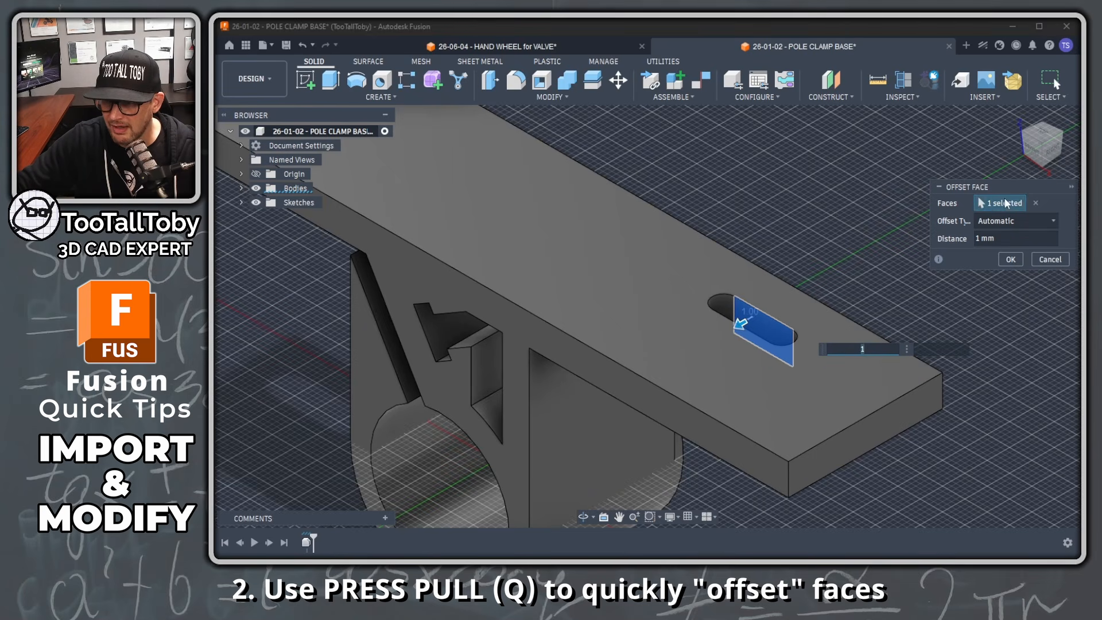
{"action": "left_click", "coordinate": [1028, 221]}
{"action": "left_click", "coordinate": [1006, 252]}
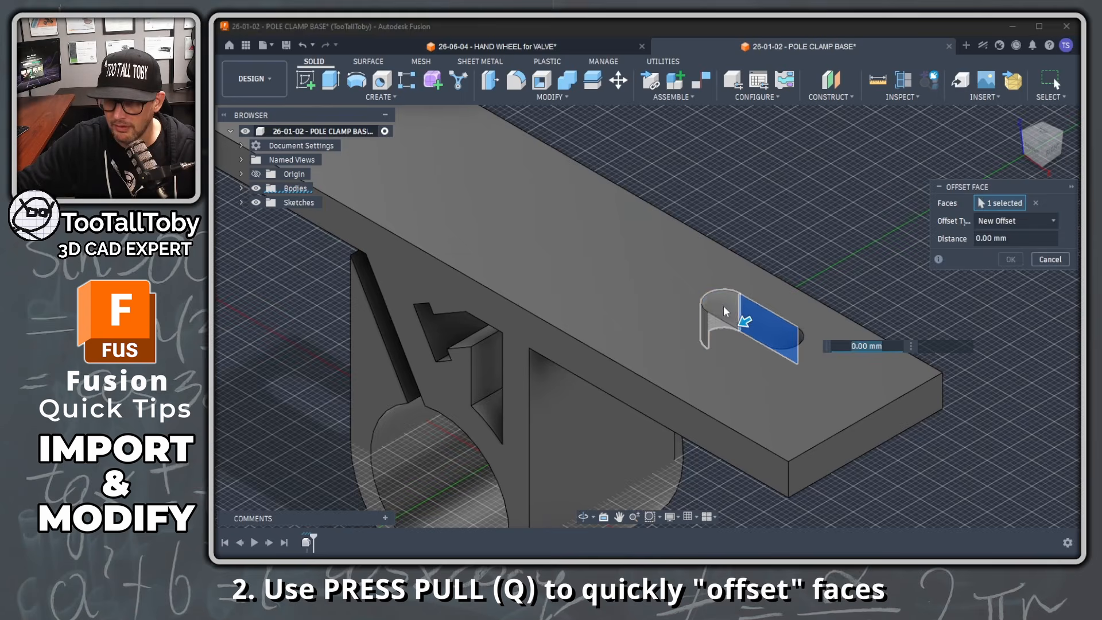
Select all four inner faces of the slot near the plate's extended end and offset them by -2 mm to enlarge the slot
{"action": "left_click", "coordinate": [720, 307]}
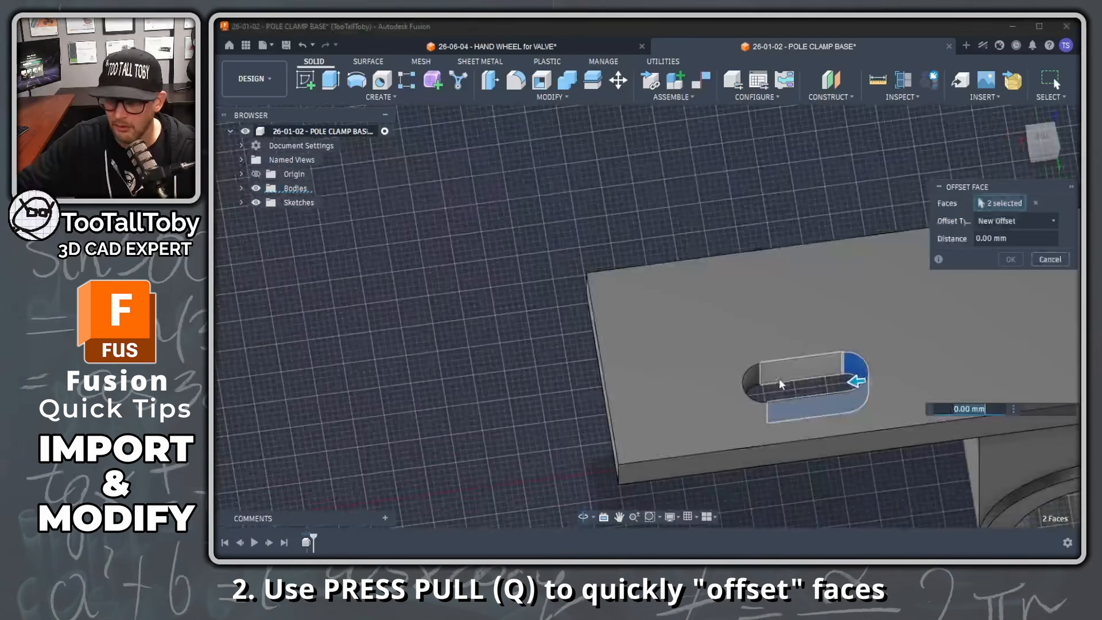
{"action": "left_click", "coordinate": [757, 382]}
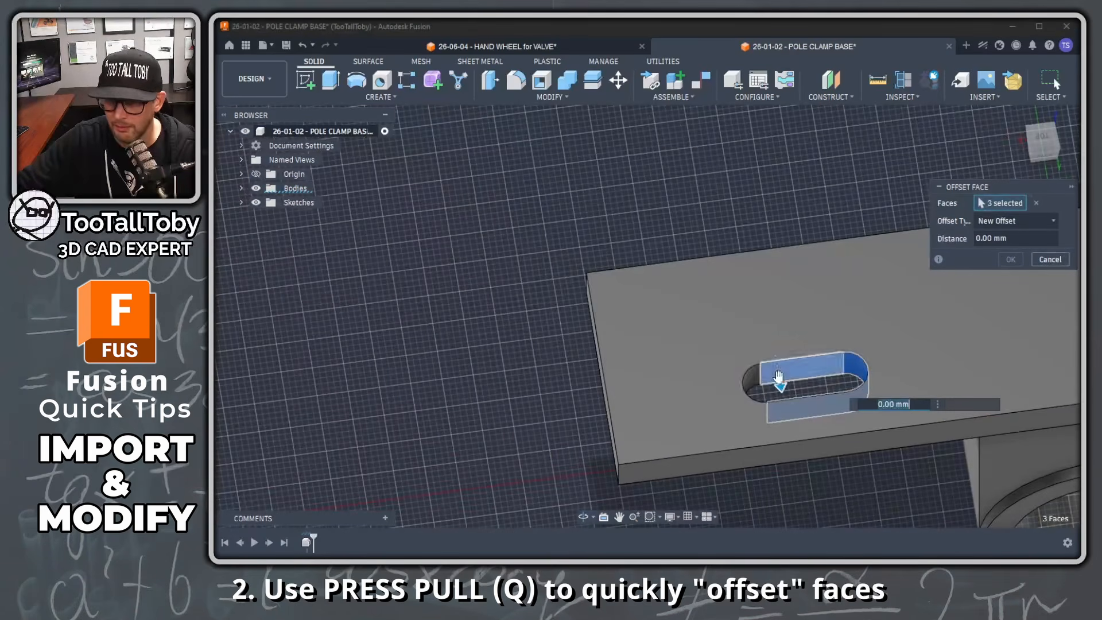
{"action": "left_click", "coordinate": [803, 367]}
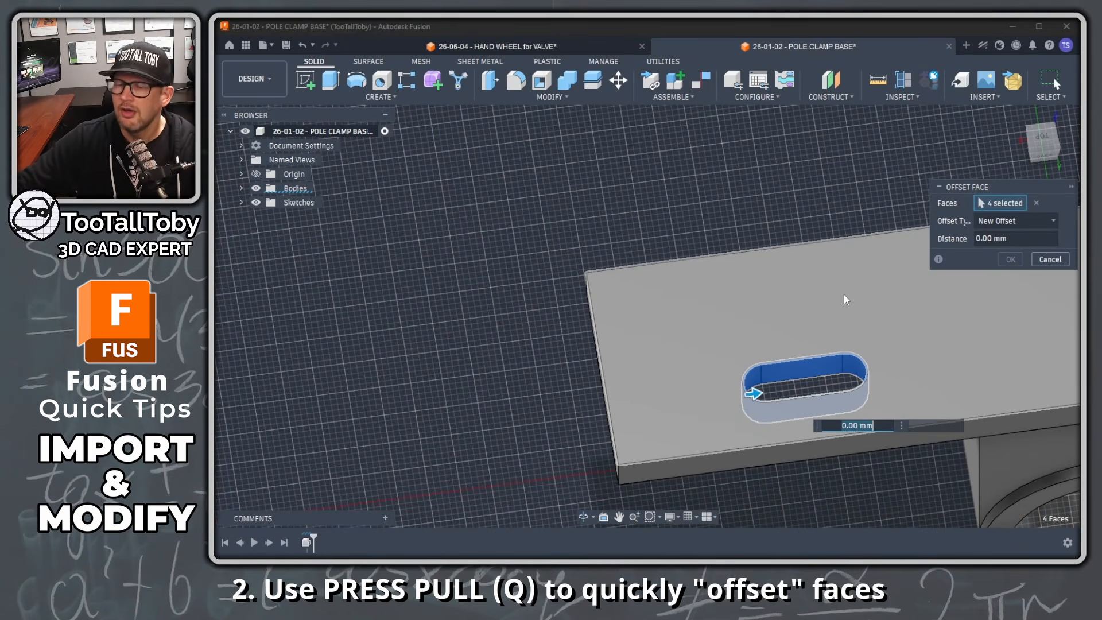
{"action": "type", "text": "2"}
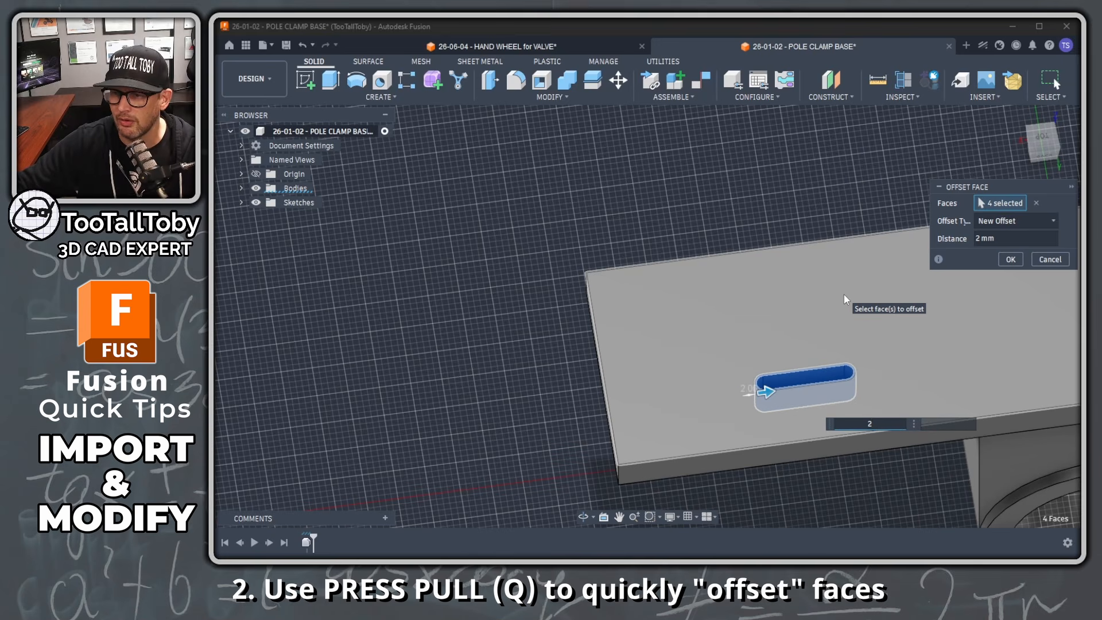
{"action": "key", "text": "Home"}
{"action": "type", "text": "-"}
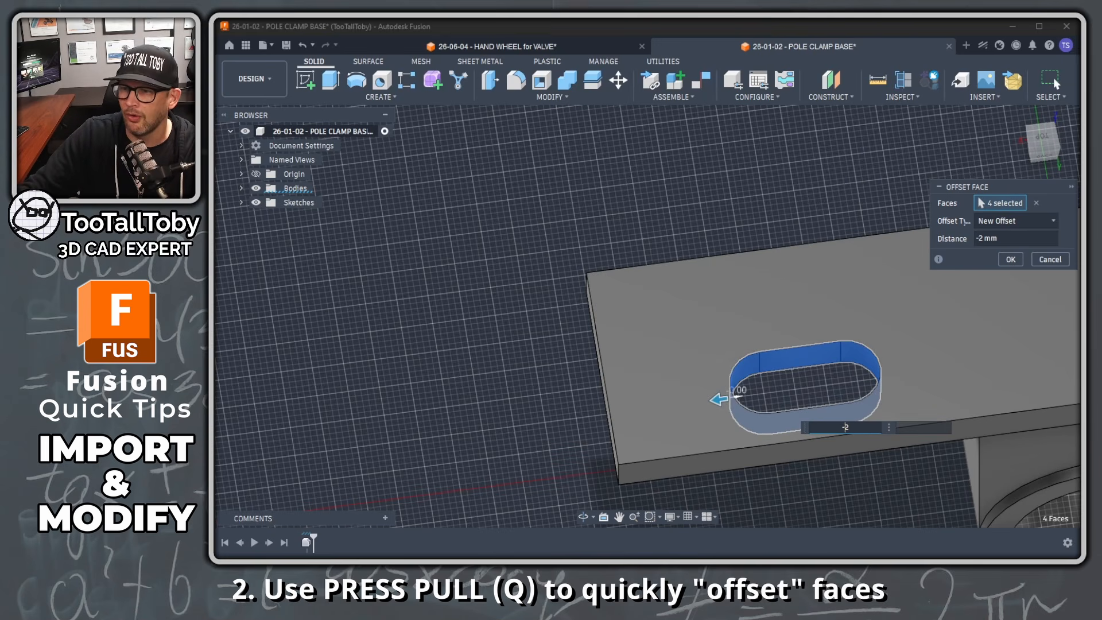
{"action": "left_click", "coordinate": [1009, 259]}
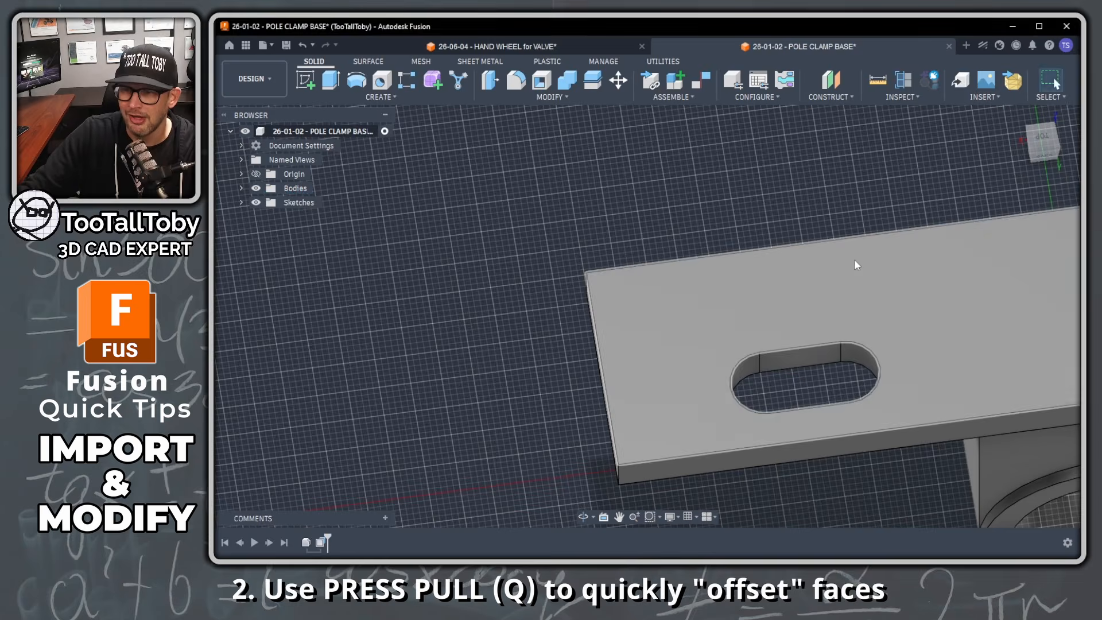
{"action": "scroll", "coordinate": [987, 412], "scroll_direction": "down", "scroll_amount": 5}
{"action": "middle_click_drag", "start_coordinate": [900, 406], "coordinate": [691, 393]}
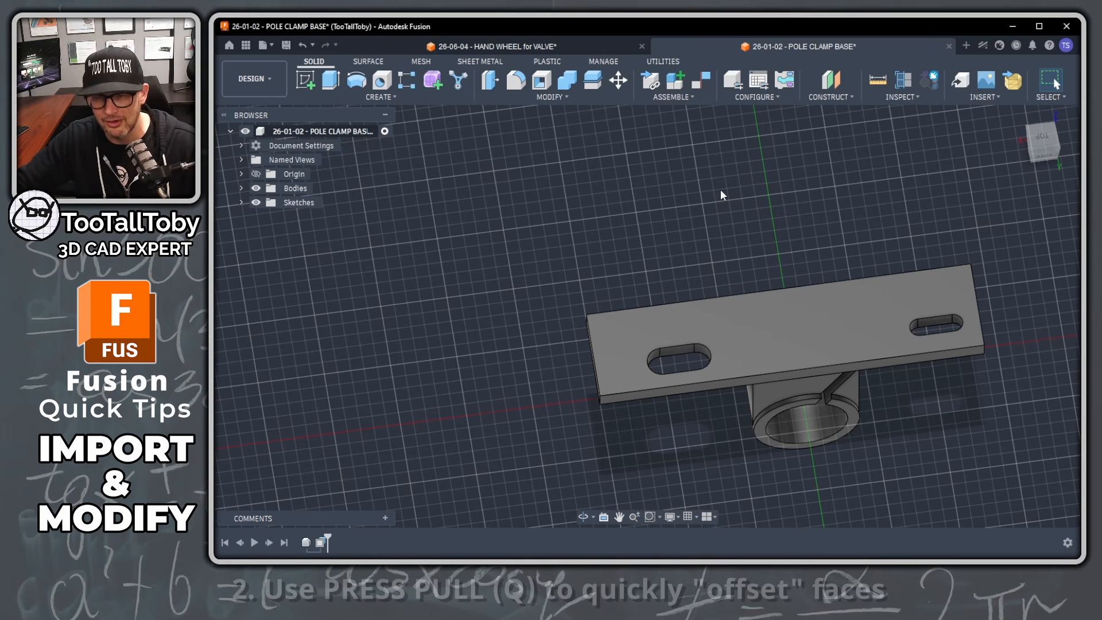
{"action": "key", "text": "q"}
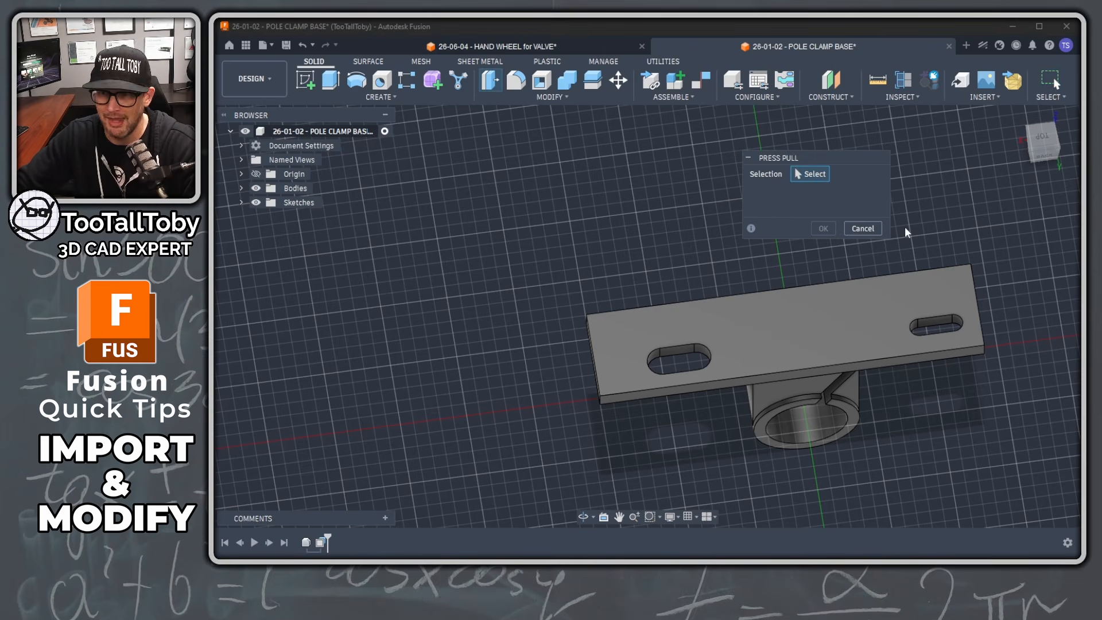
{"action": "left_click", "coordinate": [862, 228]}
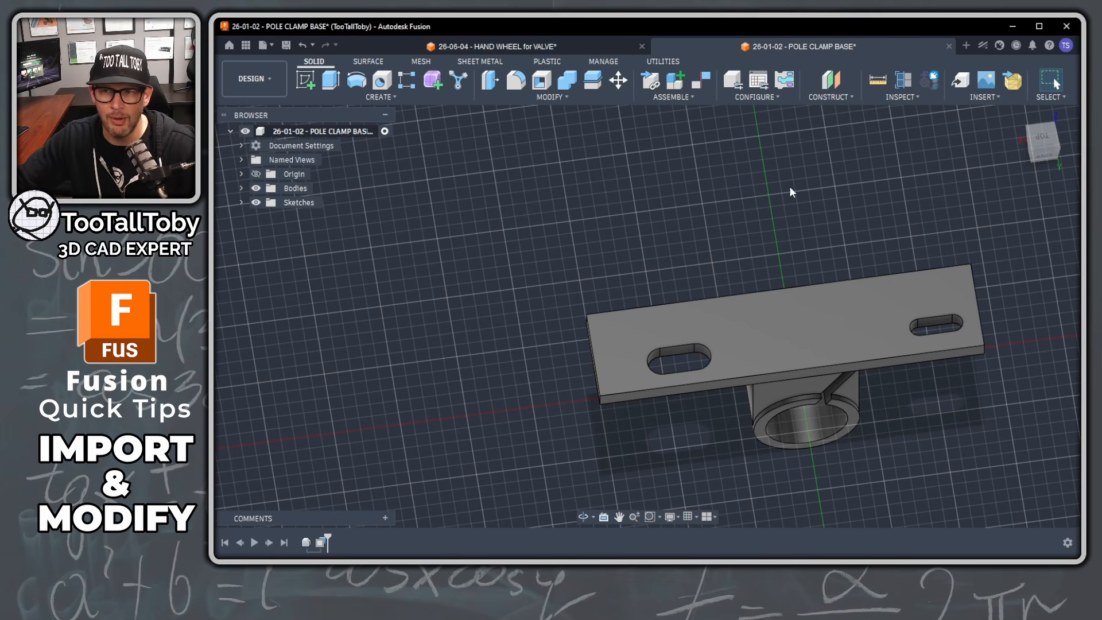
Try moving the whole clamp body -50 mm in X and -50 mm in Y using Move/Copy with Bodies as the move object
{"action": "key", "text": "s"}
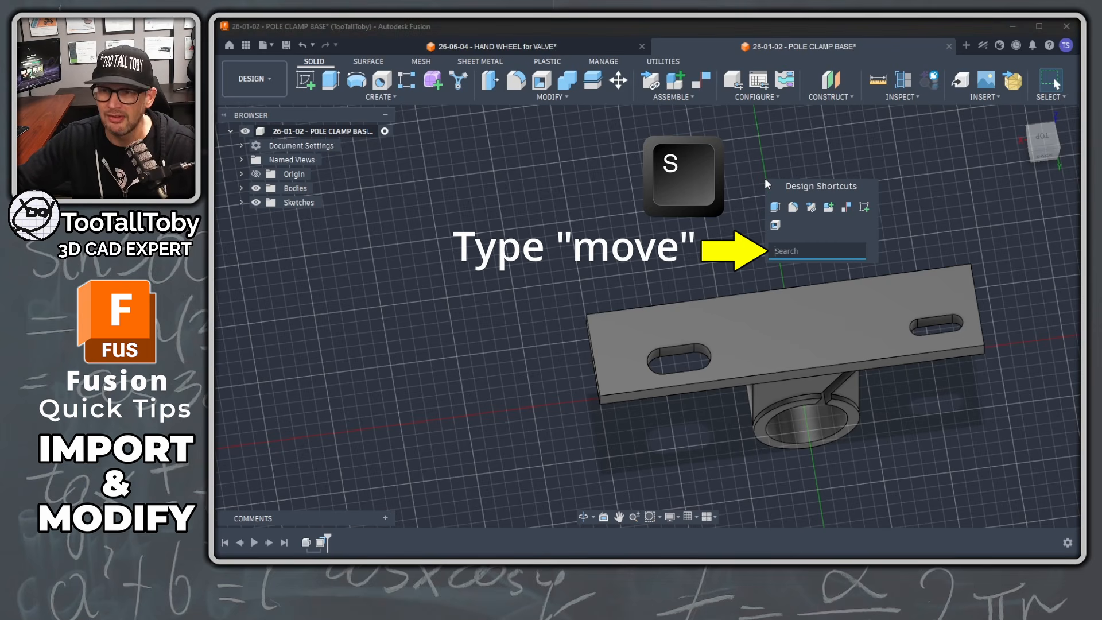
{"action": "type", "text": "move"}
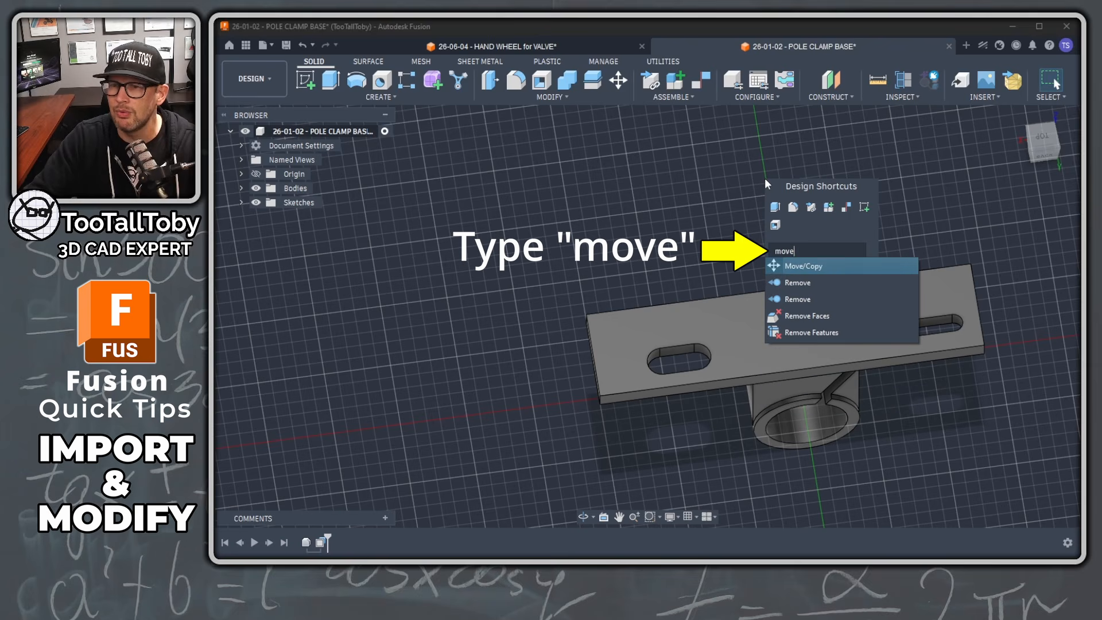
{"action": "left_click", "coordinate": [821, 266]}
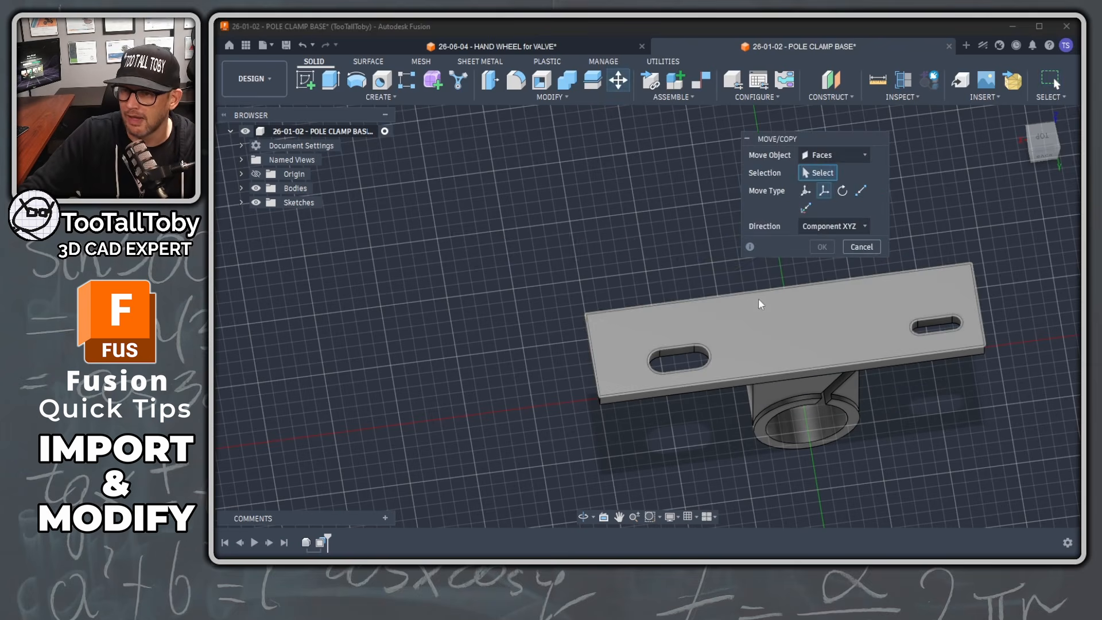
{"action": "middle_click_drag", "start_coordinate": [711, 308], "coordinate": [839, 297], "text": "shift"}
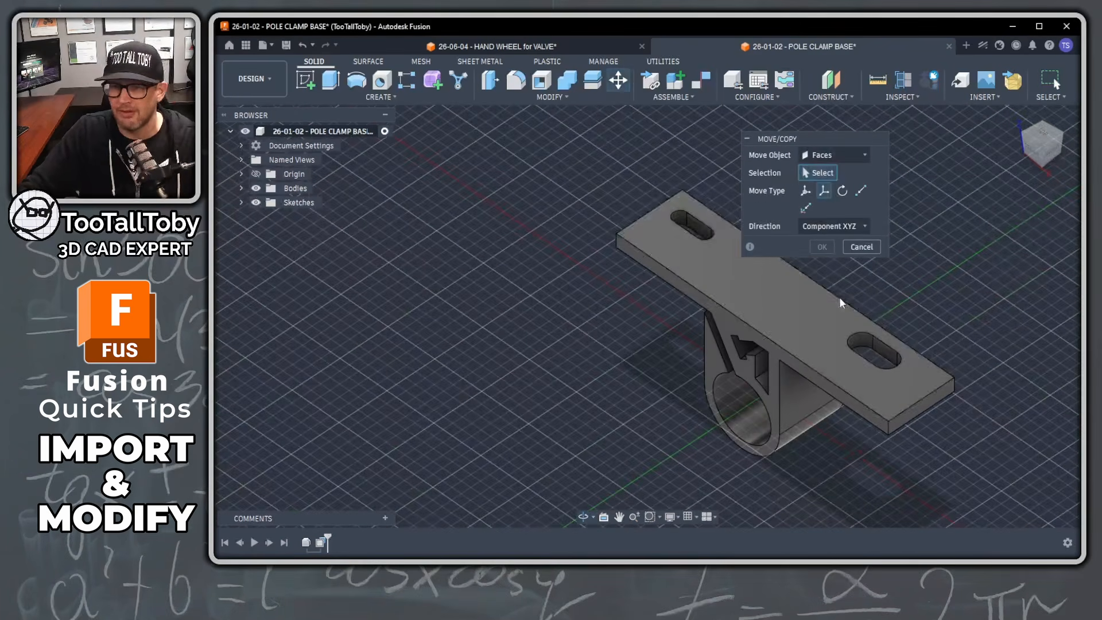
{"action": "left_click", "coordinate": [866, 155]}
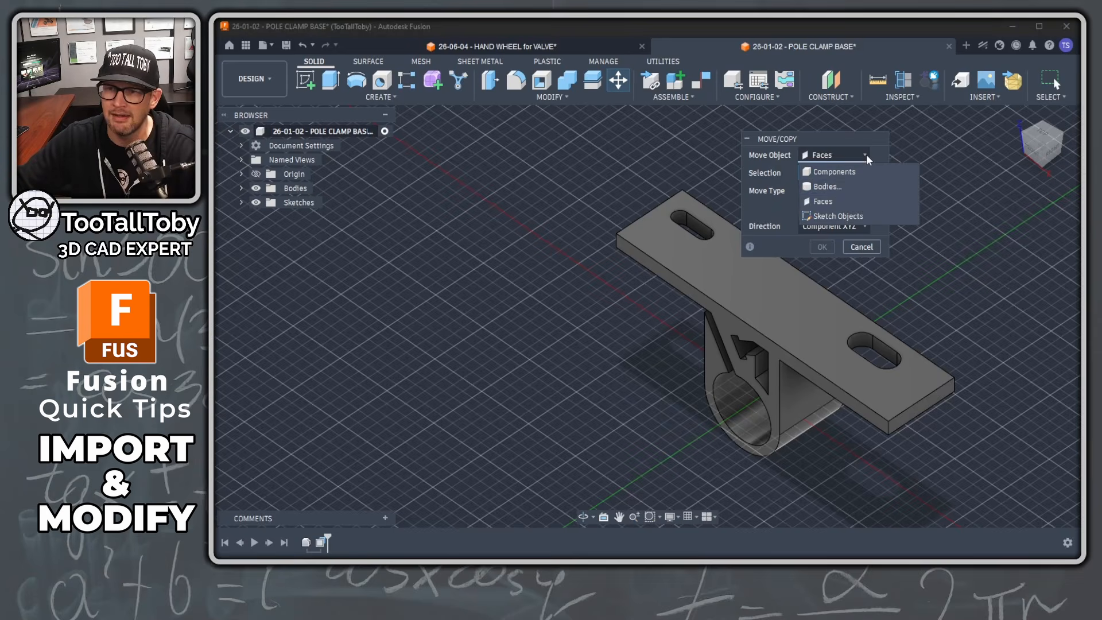
{"action": "left_click", "coordinate": [835, 184]}
{"action": "left_click", "coordinate": [762, 311]}
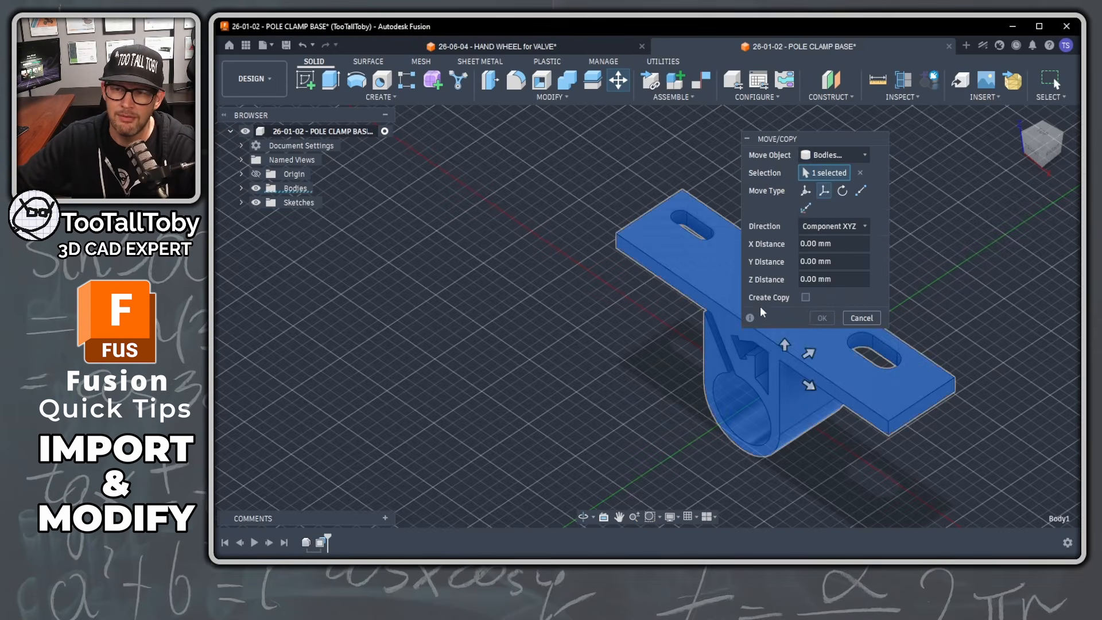
{"action": "left_click_drag", "start_coordinate": [810, 352], "coordinate": [699, 397]}
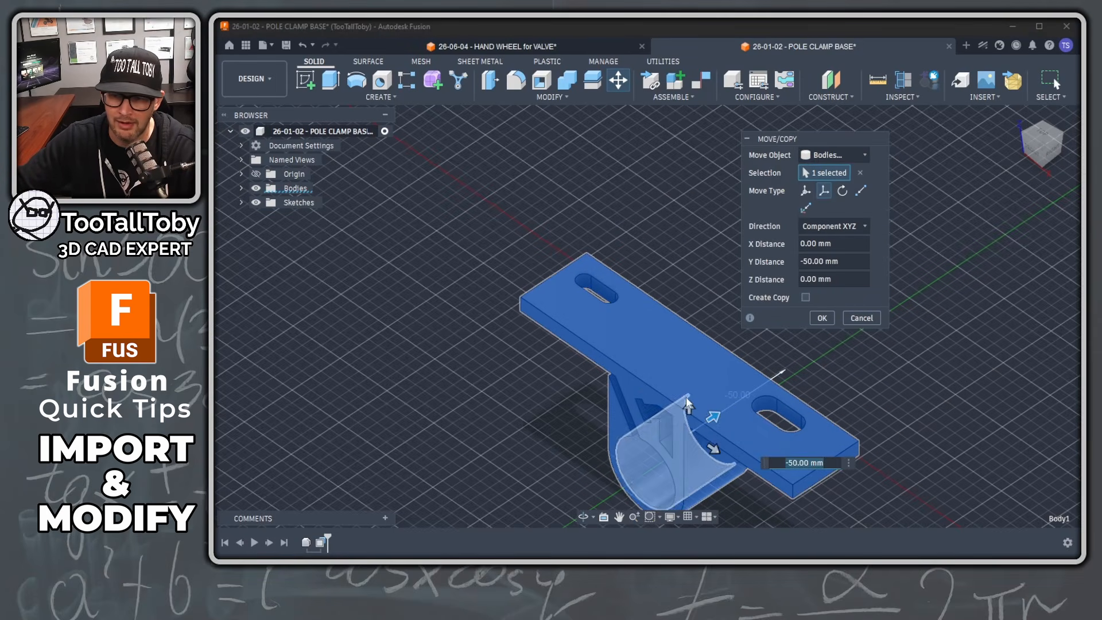
{"action": "left_click_drag", "start_coordinate": [716, 449], "coordinate": [612, 406]}
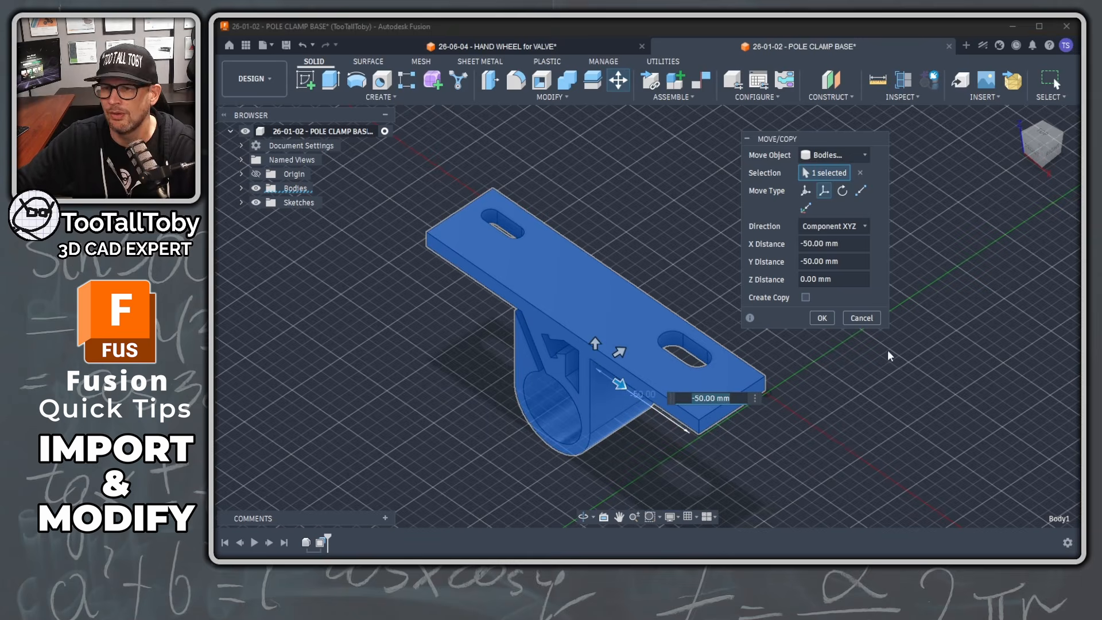
{"action": "left_click", "coordinate": [862, 318]}
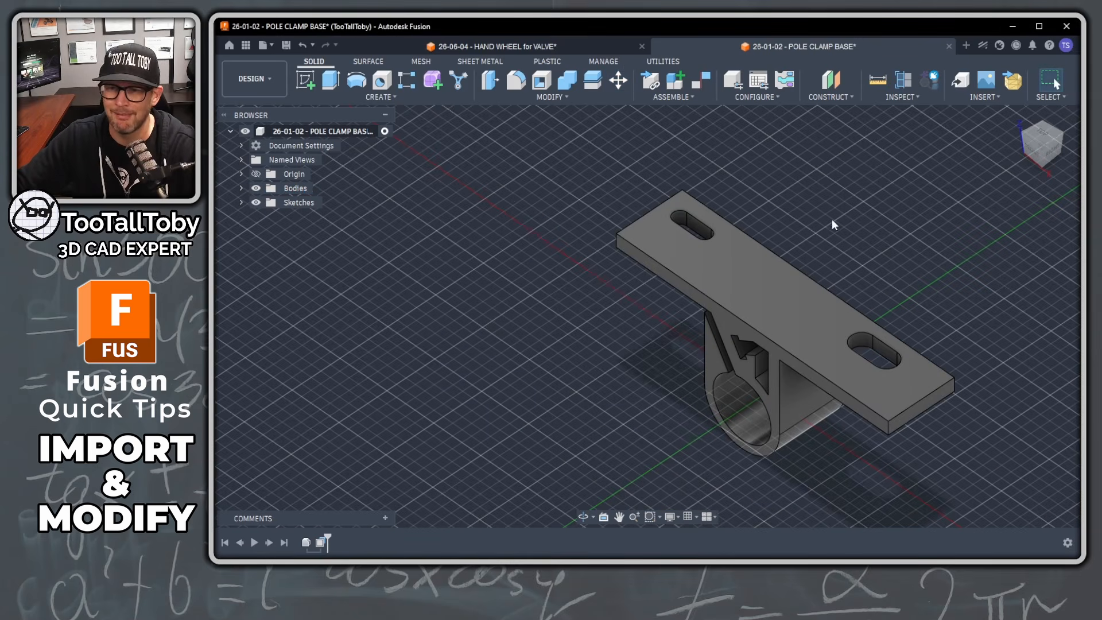
Use Move/Copy on Faces to translate all four walls of the slot at the plate's opposite end by 6 mm in X and -12 mm in Y
{"action": "key", "text": "s"}
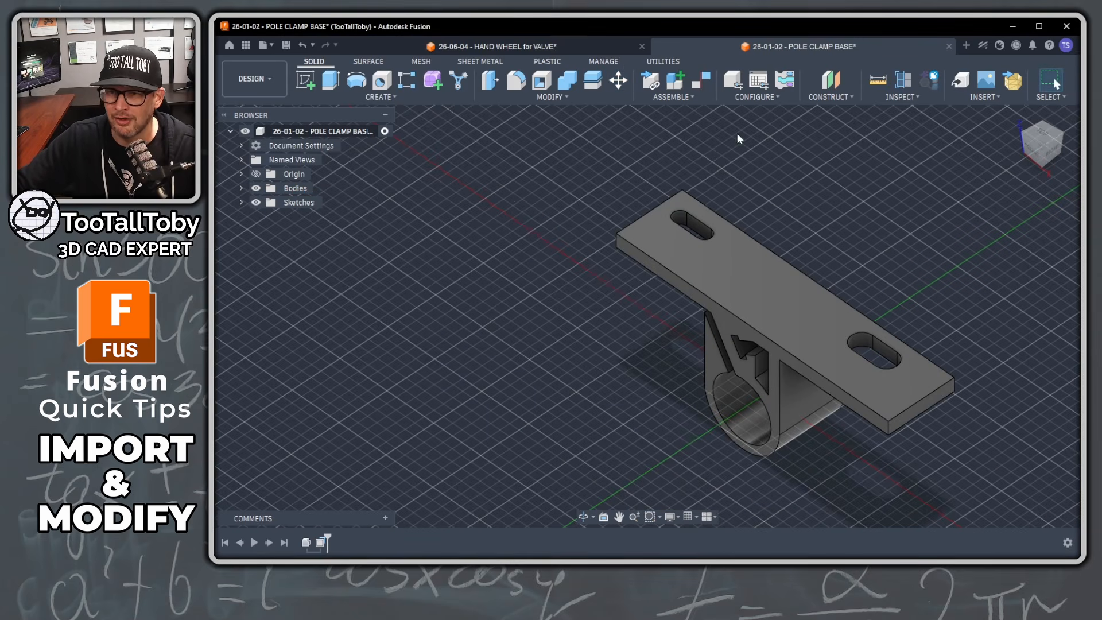
{"action": "type", "text": "smove"}
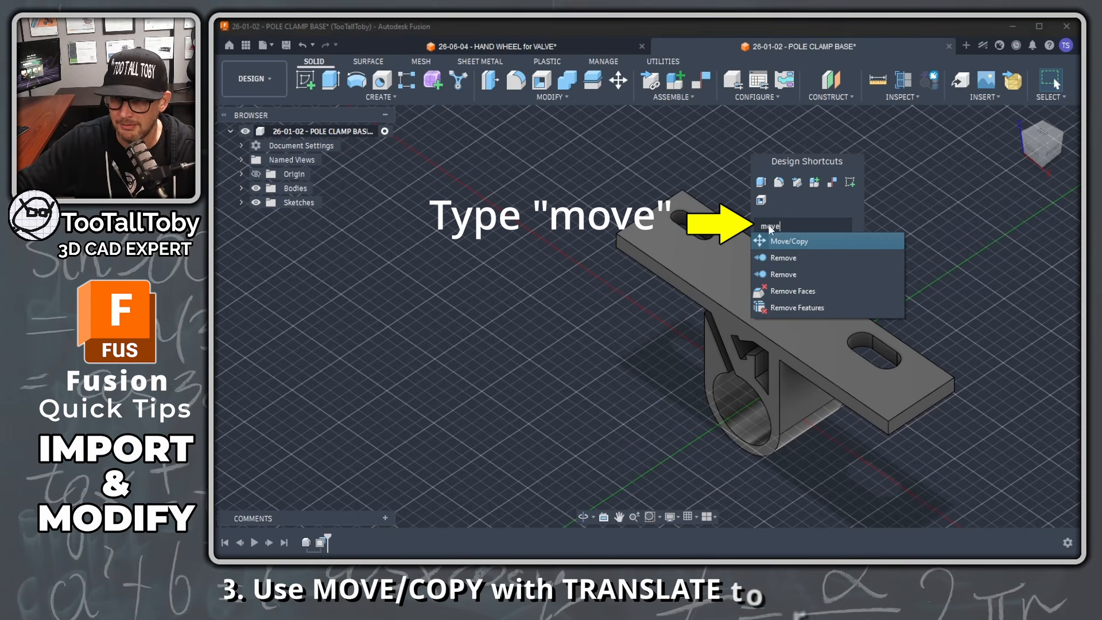
{"action": "key", "text": "Return"}
{"action": "left_click", "coordinate": [857, 153]}
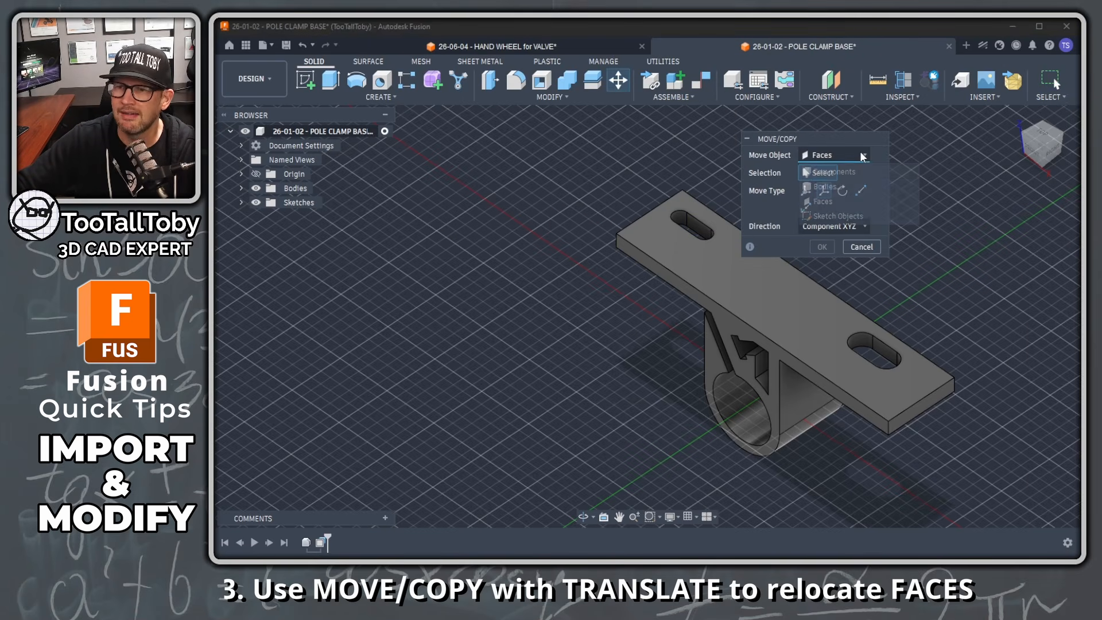
{"action": "left_click", "coordinate": [830, 200]}
{"action": "scroll", "coordinate": [676, 227], "scroll_direction": "up", "scroll_amount": 5}
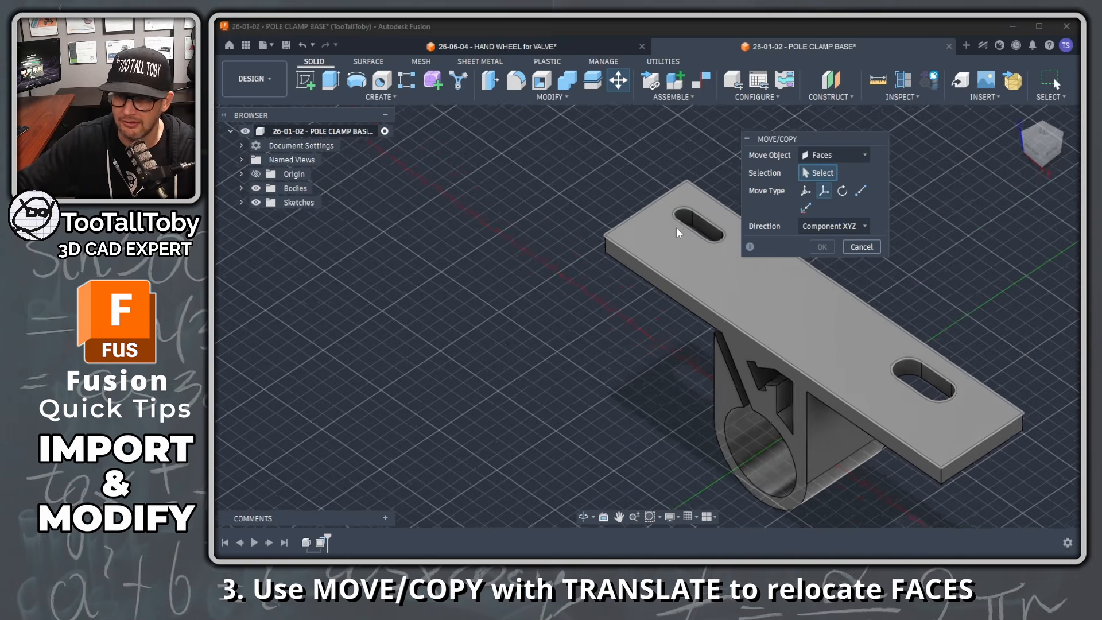
{"action": "left_click", "coordinate": [708, 217]}
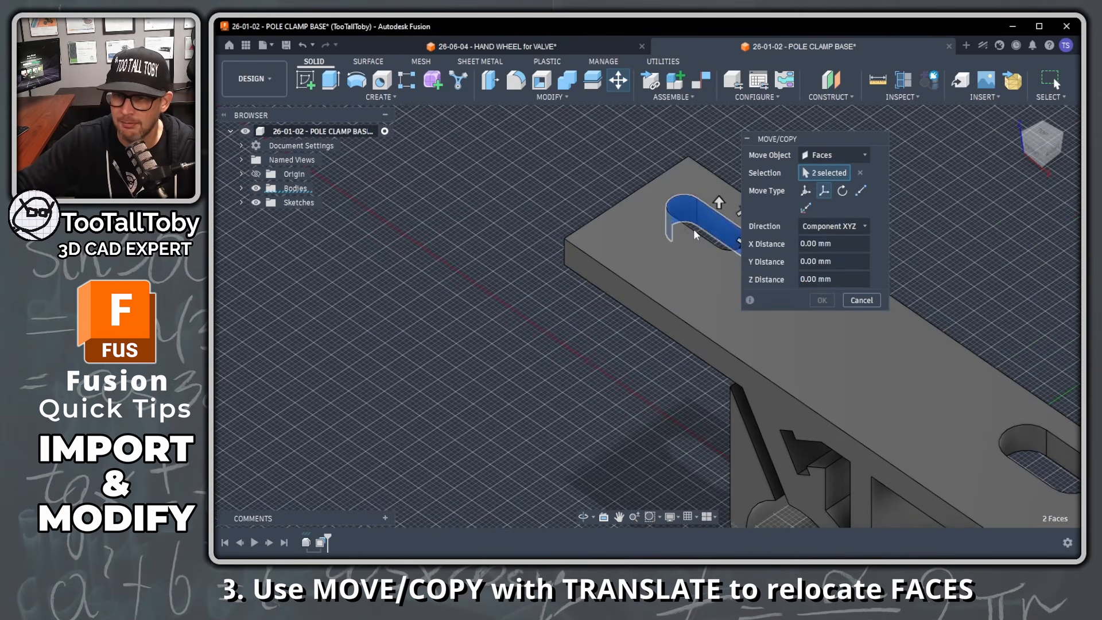
{"action": "middle_click_drag", "start_coordinate": [694, 229], "coordinate": [746, 258], "text": "shift"}
{"action": "left_click", "coordinate": [663, 225]}
{"action": "left_click", "coordinate": [642, 226]}
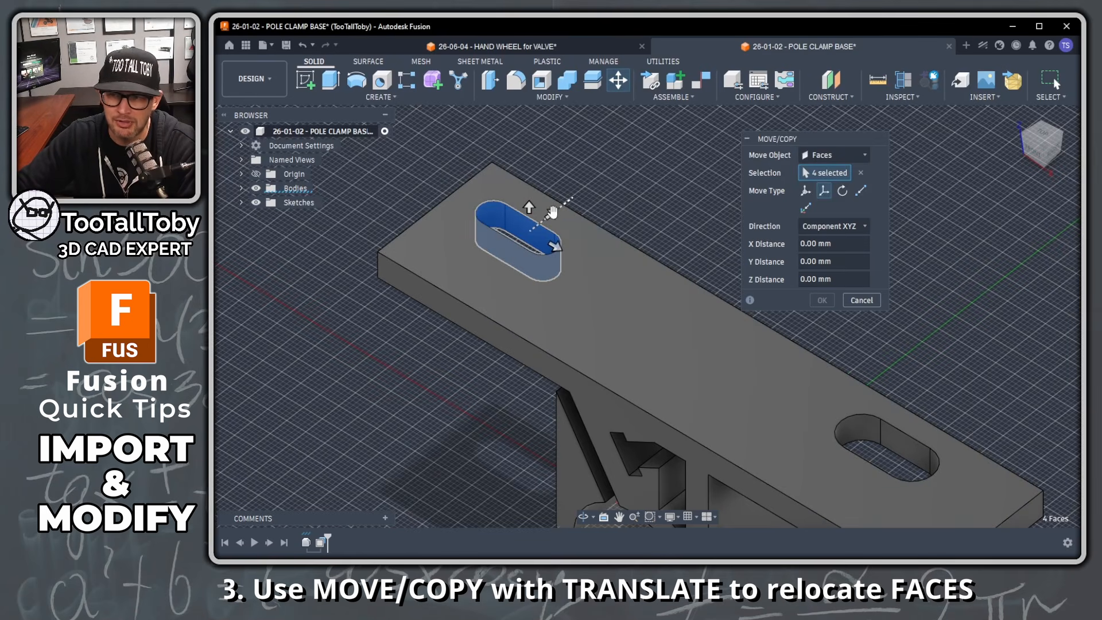
{"action": "left_click_drag", "start_coordinate": [551, 212], "coordinate": [537, 294]}
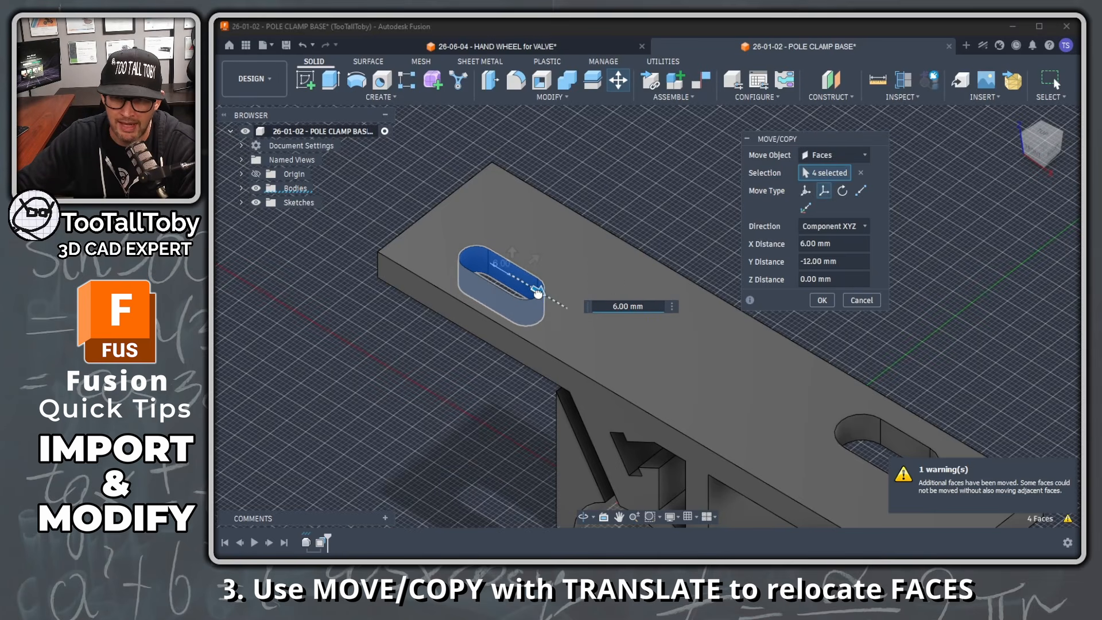
{"action": "left_click", "coordinate": [821, 299]}
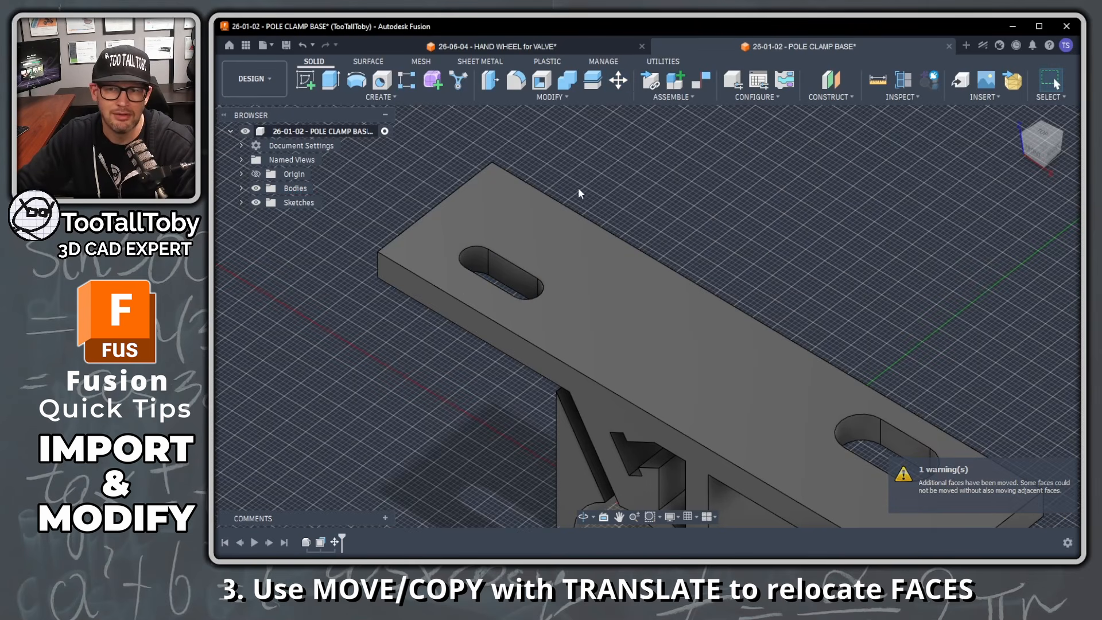
{"action": "scroll", "coordinate": [626, 207], "scroll_direction": "down", "scroll_amount": 4}
{"action": "middle_click_drag", "start_coordinate": [638, 214], "coordinate": [667, 263], "text": "shift"}
{"action": "scroll", "coordinate": [692, 338], "scroll_direction": "down", "scroll_amount": 2}
{"action": "scroll", "coordinate": [689, 419], "scroll_direction": "up", "scroll_amount": 2}
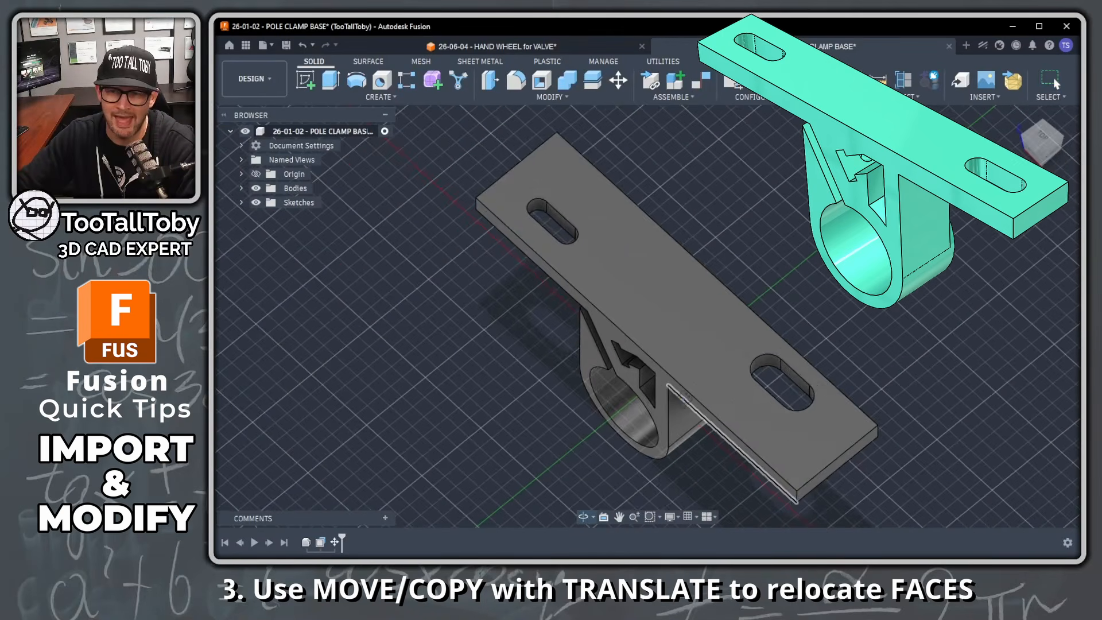
{"action": "middle_click_drag", "start_coordinate": [688, 418], "coordinate": [698, 359], "text": "shift"}
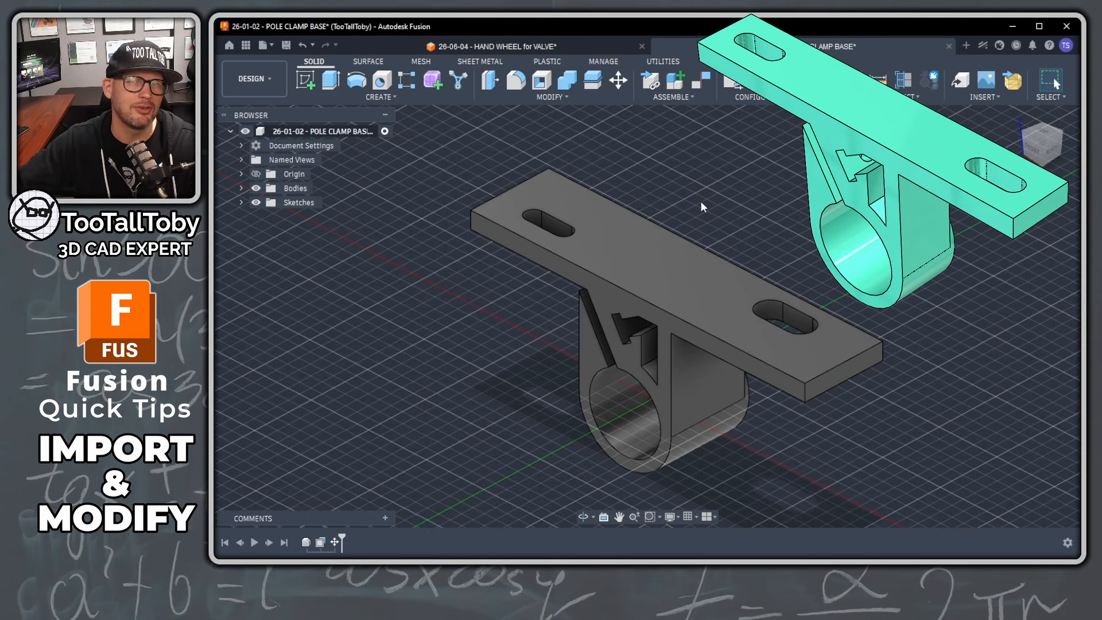
Open the SolidWorks part 26-02-08 - PLATE w RIBS.SLDPRT from the 01-2026 SW Models and Drawings folder on the computer
{"action": "left_click", "coordinate": [273, 46]}
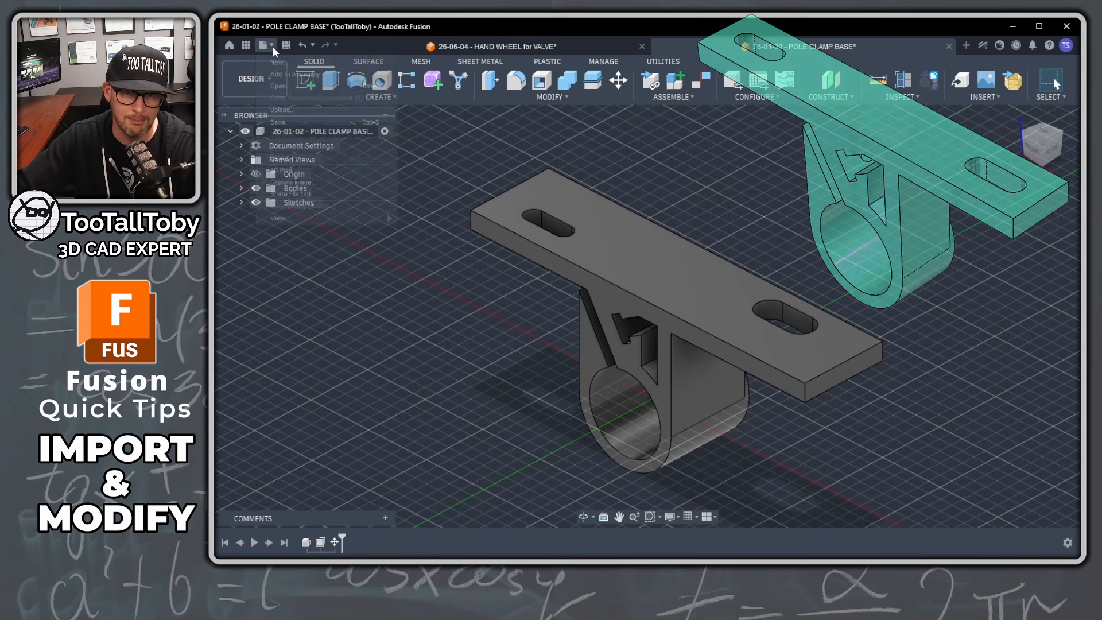
{"action": "left_click", "coordinate": [289, 86]}
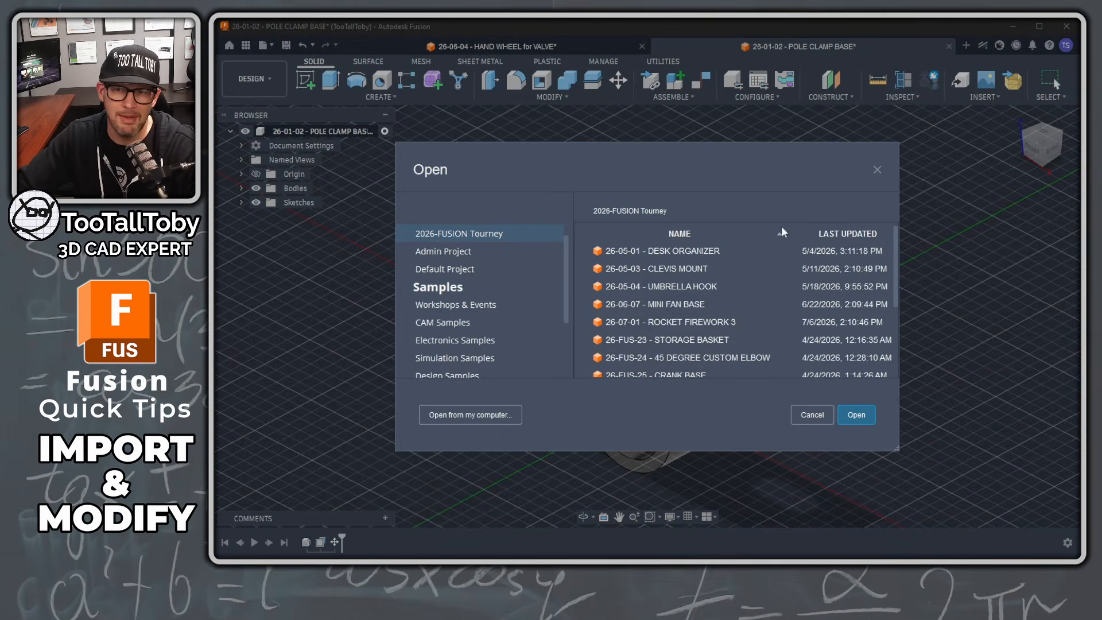
{"action": "left_click", "coordinate": [463, 413]}
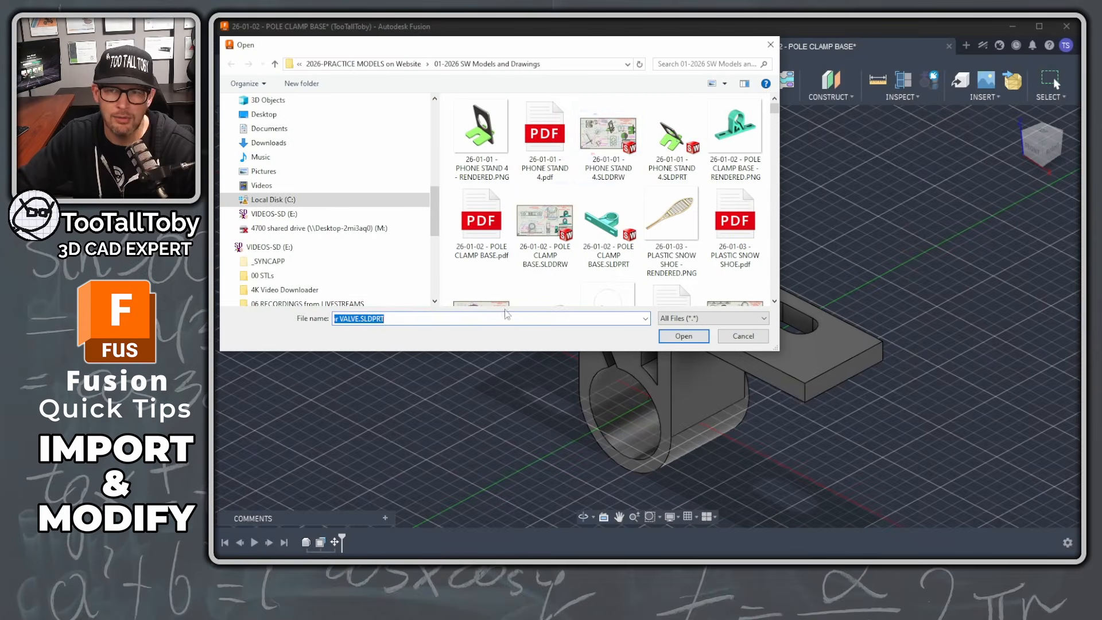
{"action": "scroll", "coordinate": [630, 175], "scroll_direction": "down", "scroll_amount": 10}
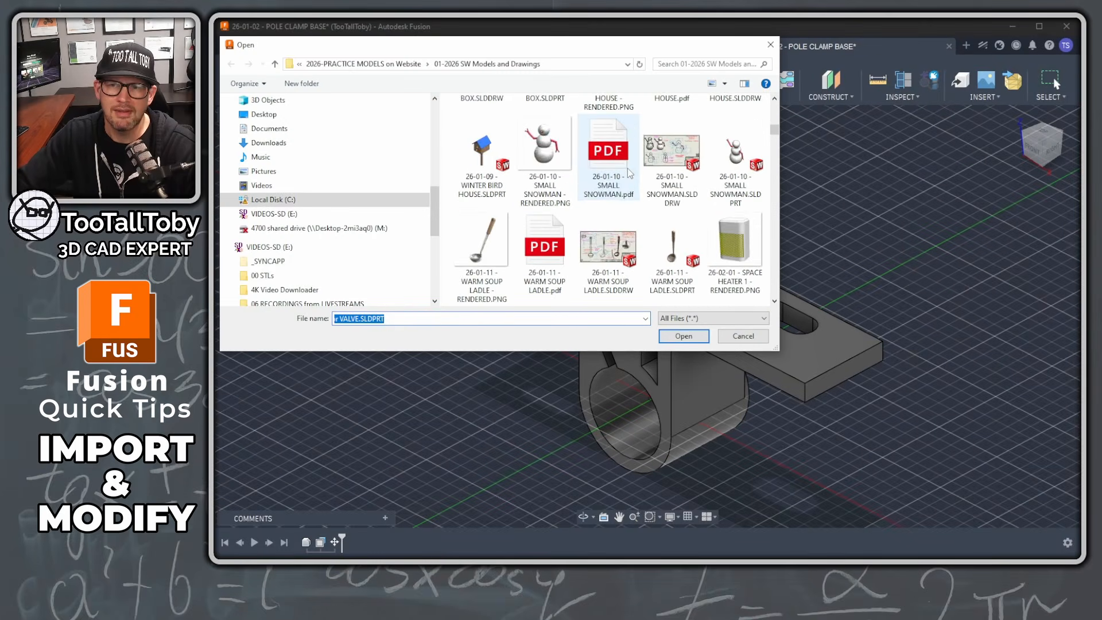
{"action": "scroll", "coordinate": [630, 172], "scroll_direction": "down", "scroll_amount": 2}
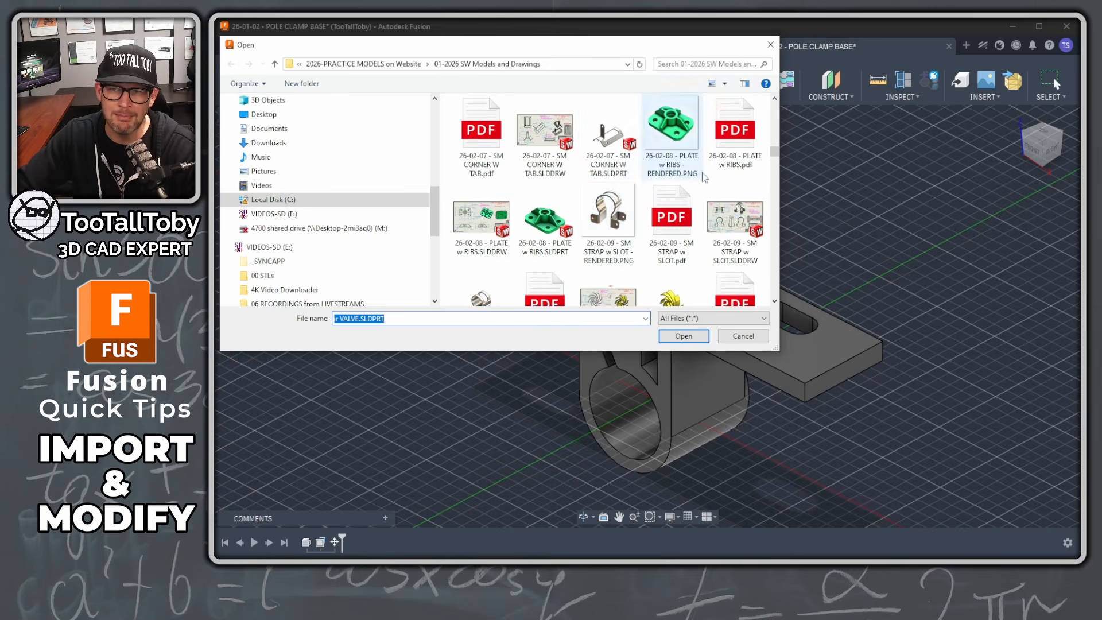
{"action": "left_click", "coordinate": [548, 228]}
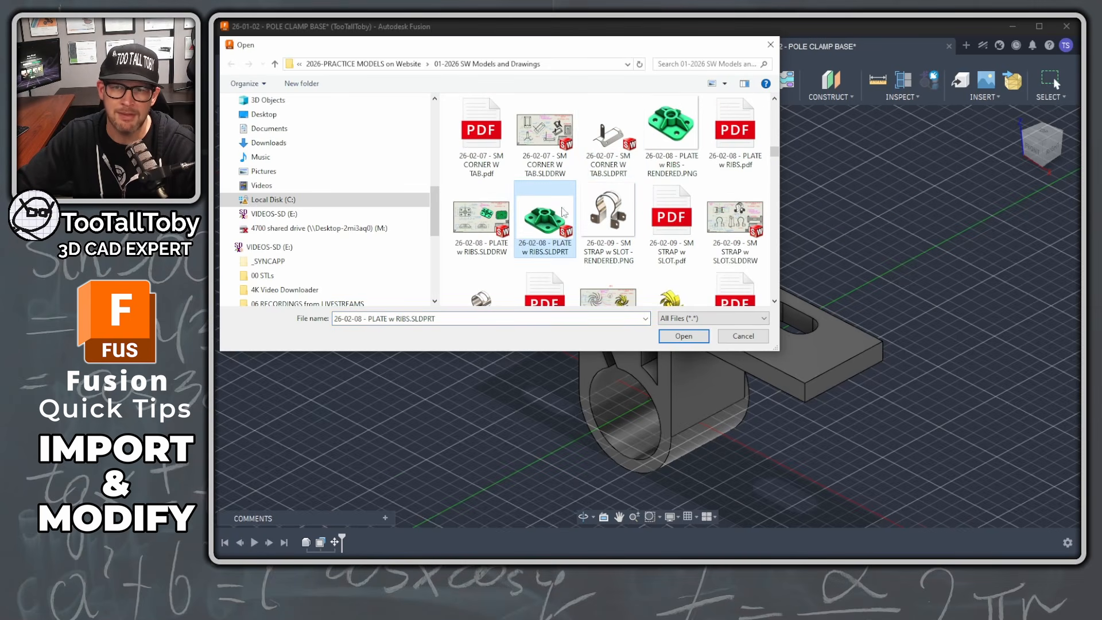
{"action": "double_click", "coordinate": [550, 214]}
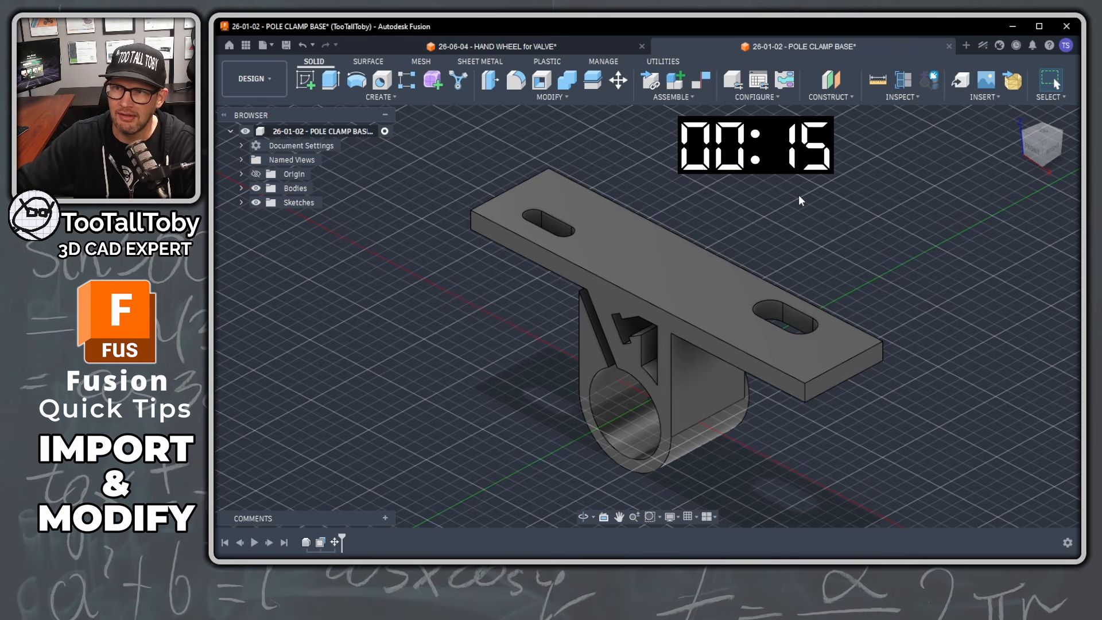
Open the imported 26-02-08 - PLATE w RIBS design once its translation is ready
{"action": "left_click", "coordinate": [915, 100]}
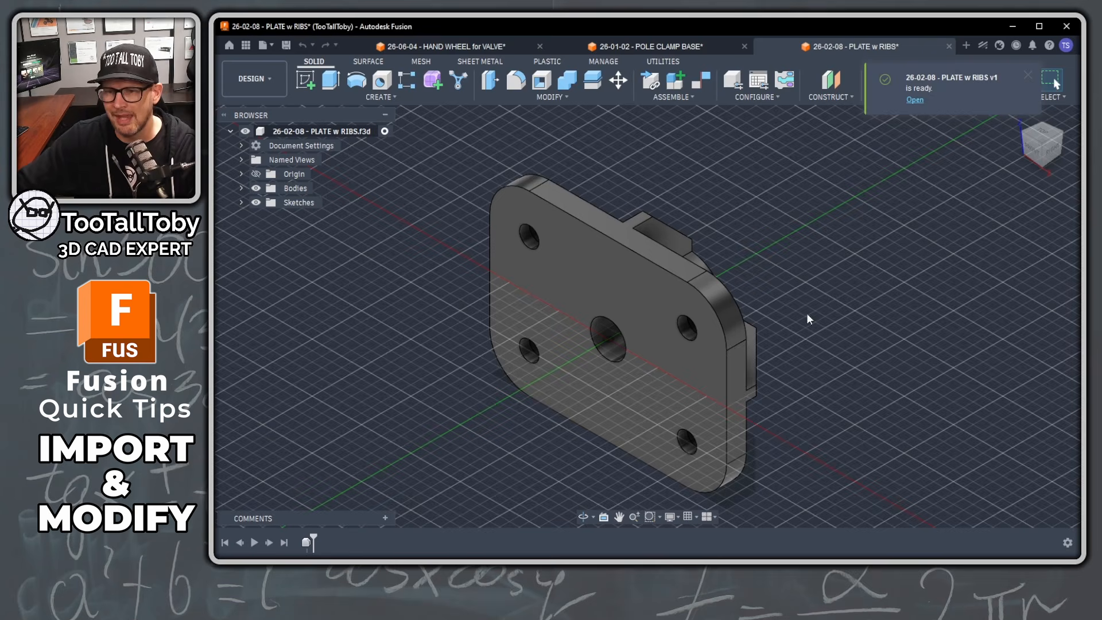
{"action": "scroll", "coordinate": [808, 320], "scroll_direction": "down", "scroll_amount": 2}
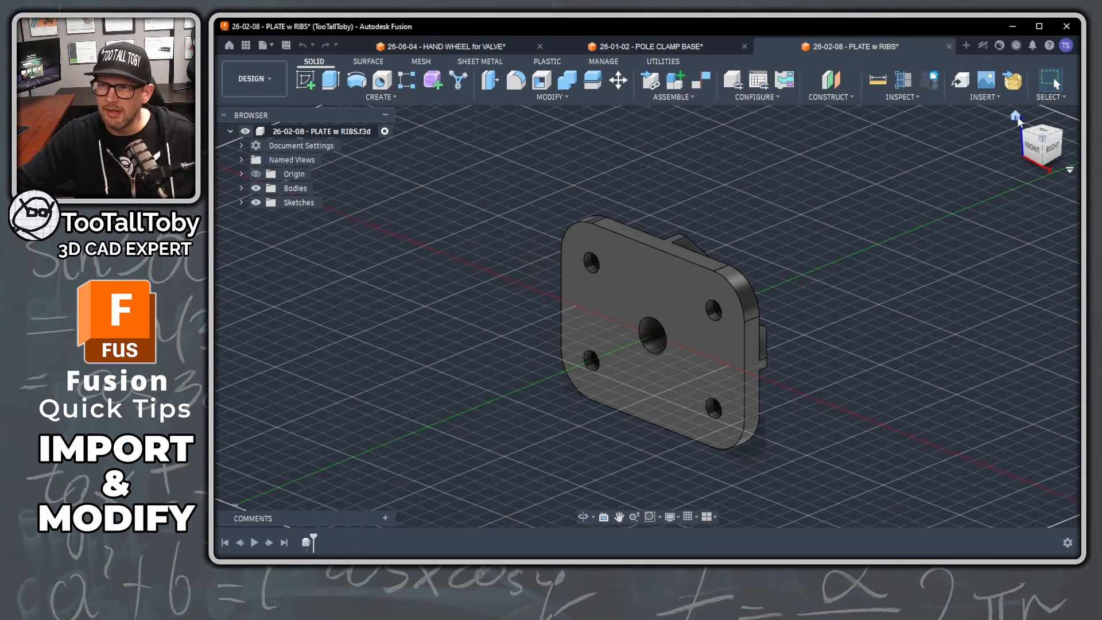
{"action": "scroll", "coordinate": [738, 248], "scroll_direction": "up", "scroll_amount": 3}
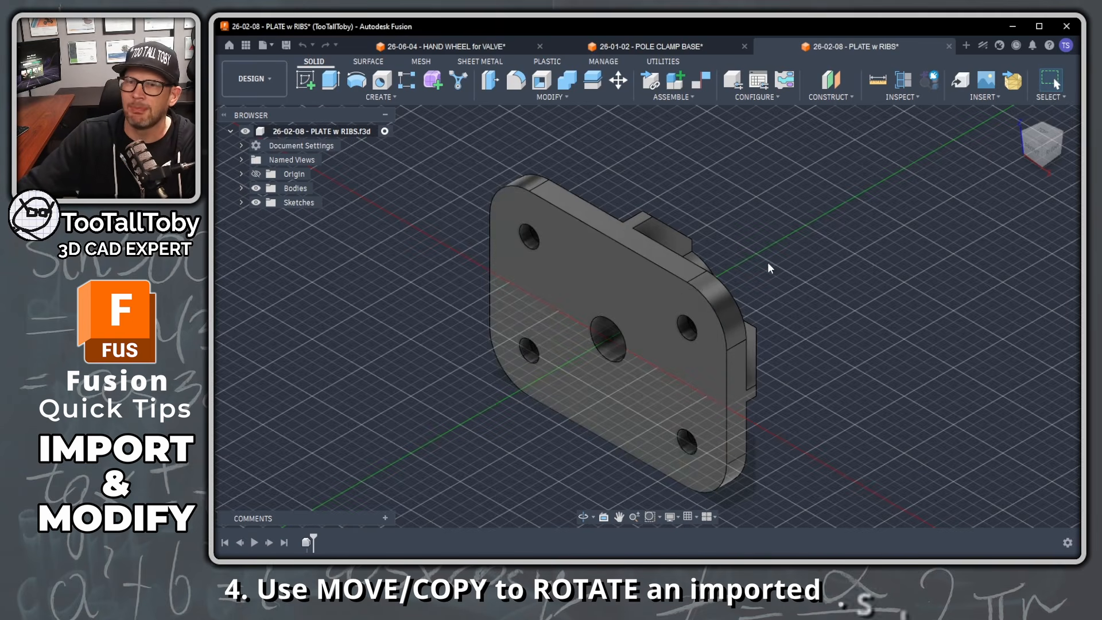
Rotate the whole plate body 90 degrees about the origin X axis using Move/Copy with Bodies as the move object
{"action": "scroll", "coordinate": [771, 268], "scroll_direction": "down", "scroll_amount": 2}
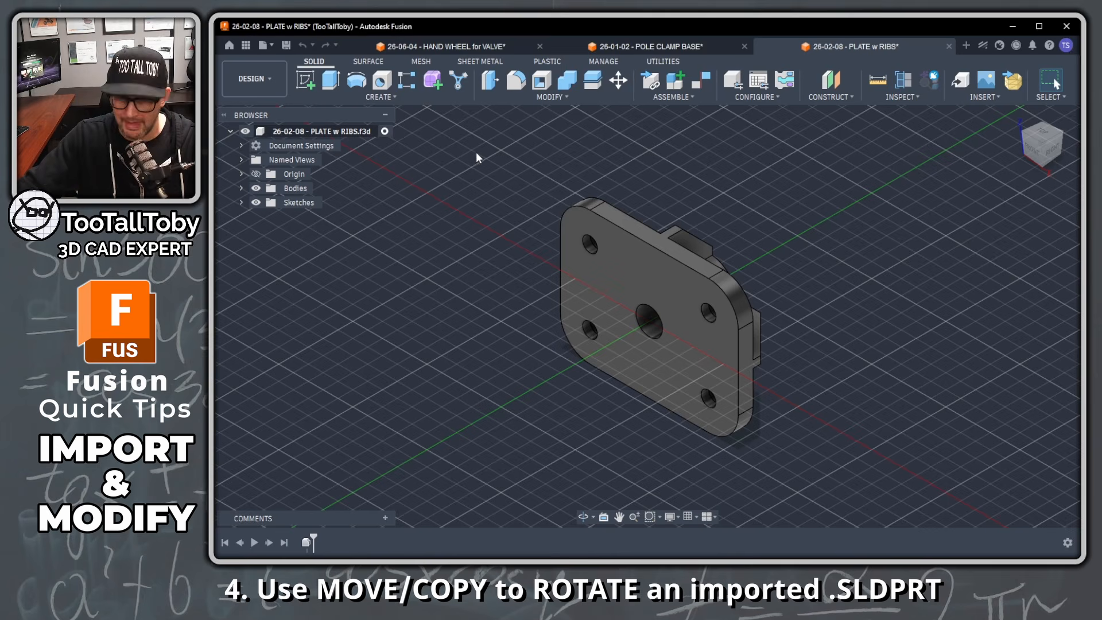
{"action": "type", "text": "s"}
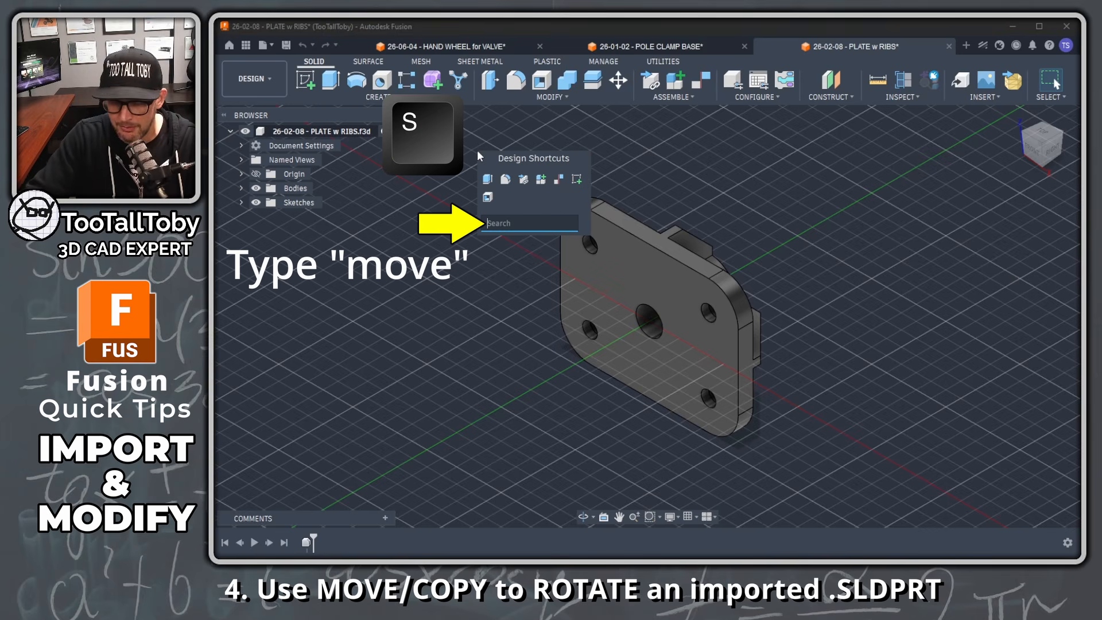
{"action": "type", "text": "move"}
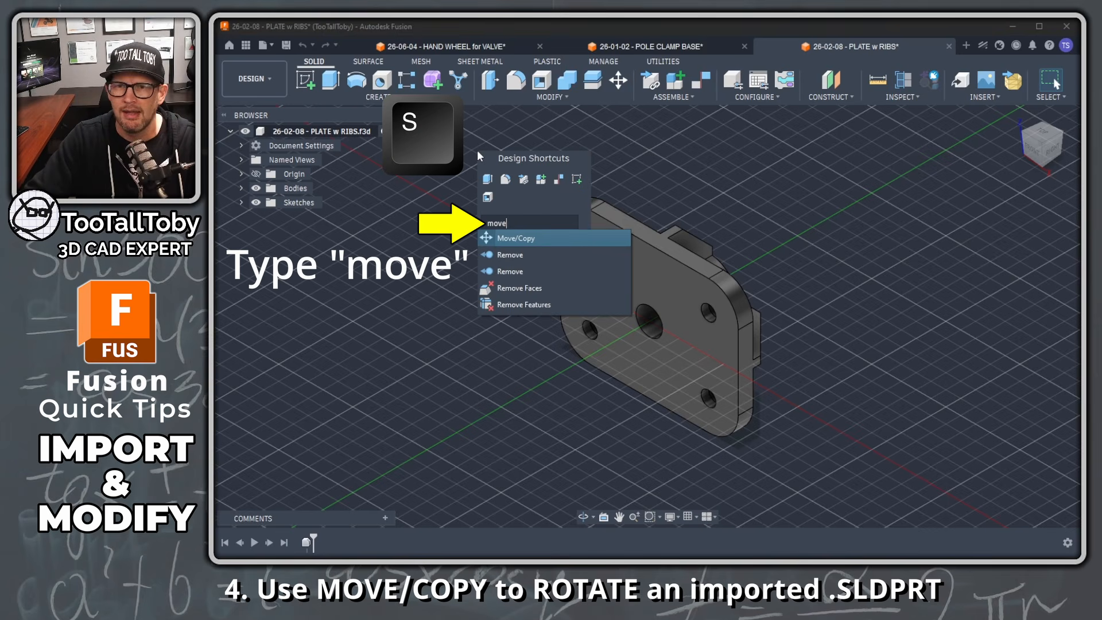
{"action": "left_click", "coordinate": [517, 240]}
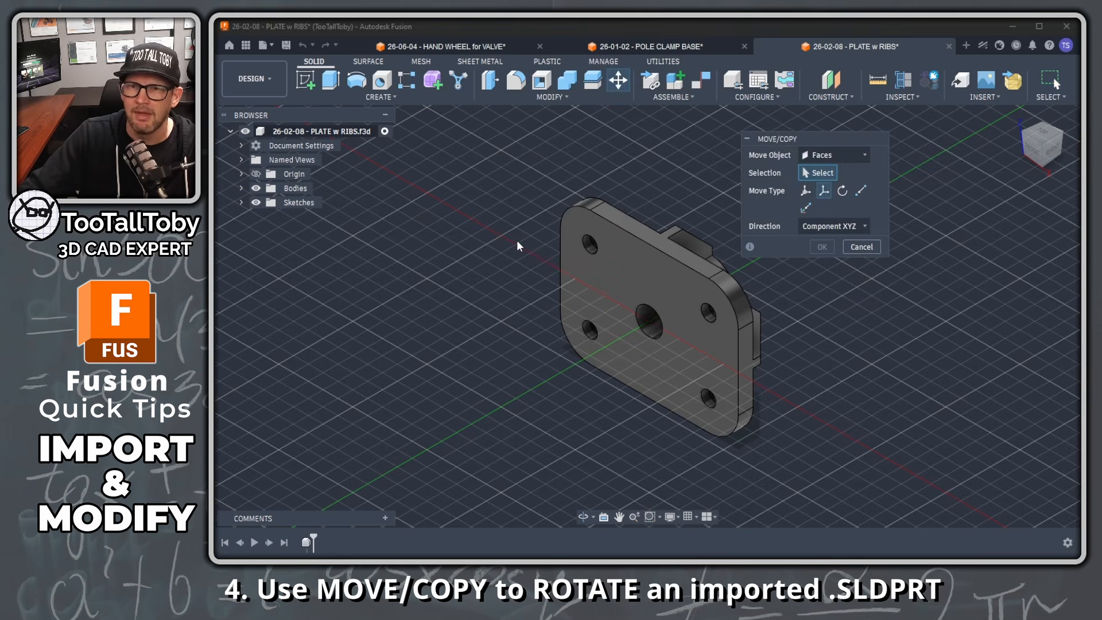
{"action": "left_click", "coordinate": [867, 156]}
{"action": "left_click", "coordinate": [825, 183]}
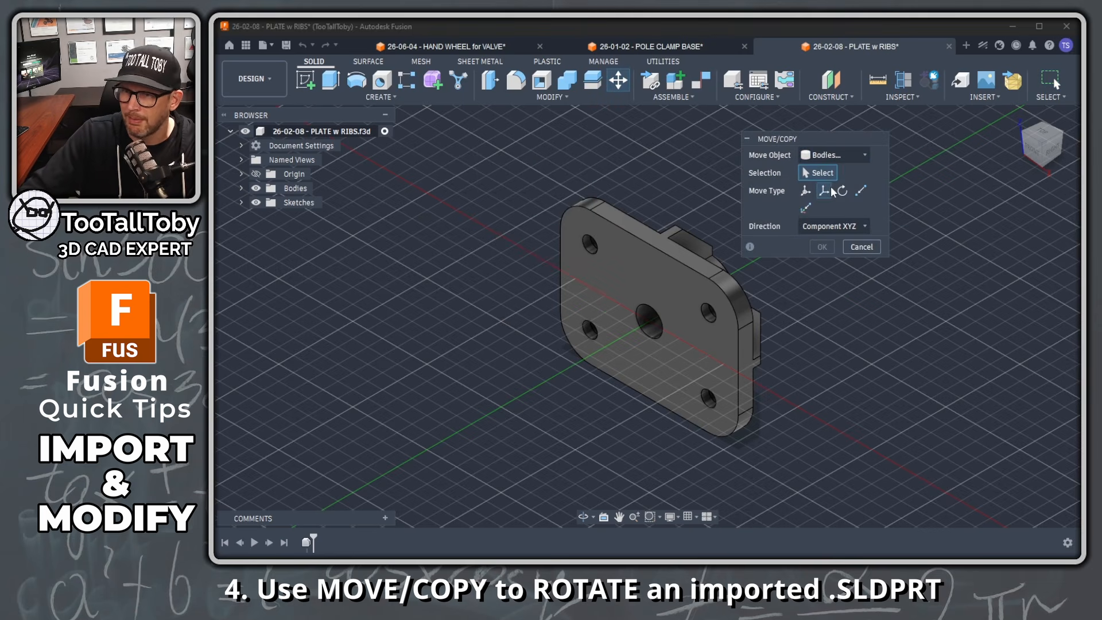
{"action": "left_click", "coordinate": [635, 281]}
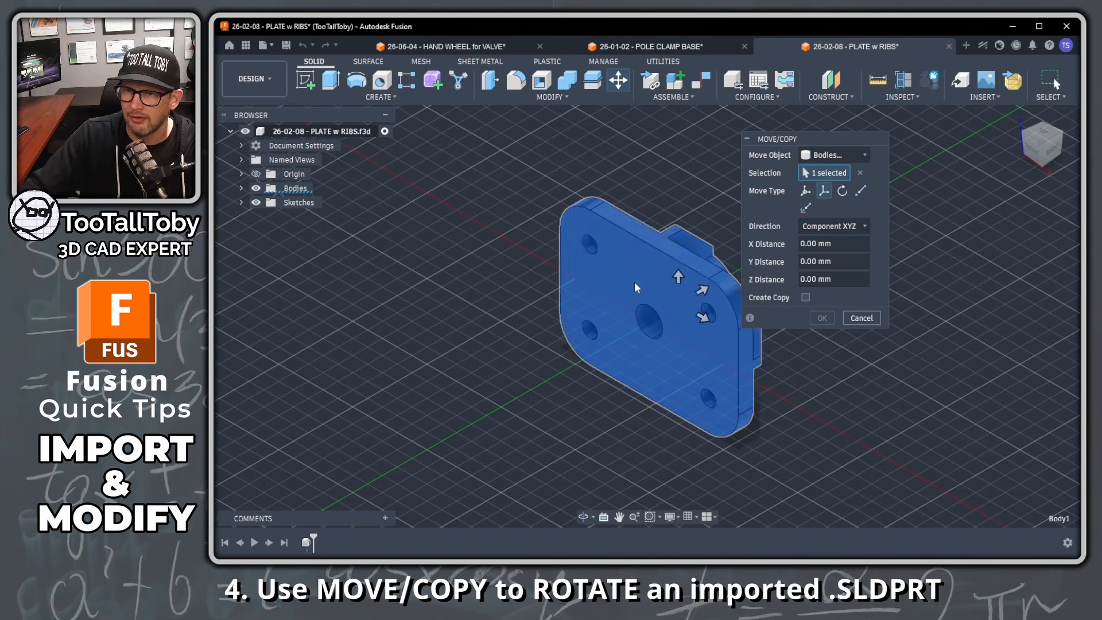
{"action": "left_click", "coordinate": [843, 191]}
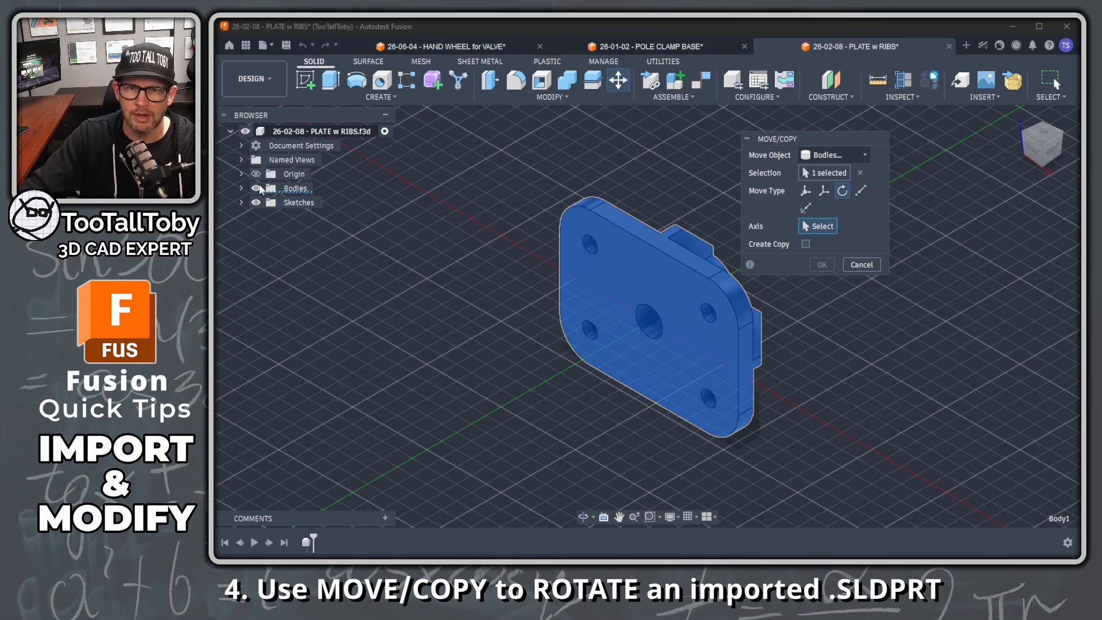
{"action": "left_click", "coordinate": [242, 175]}
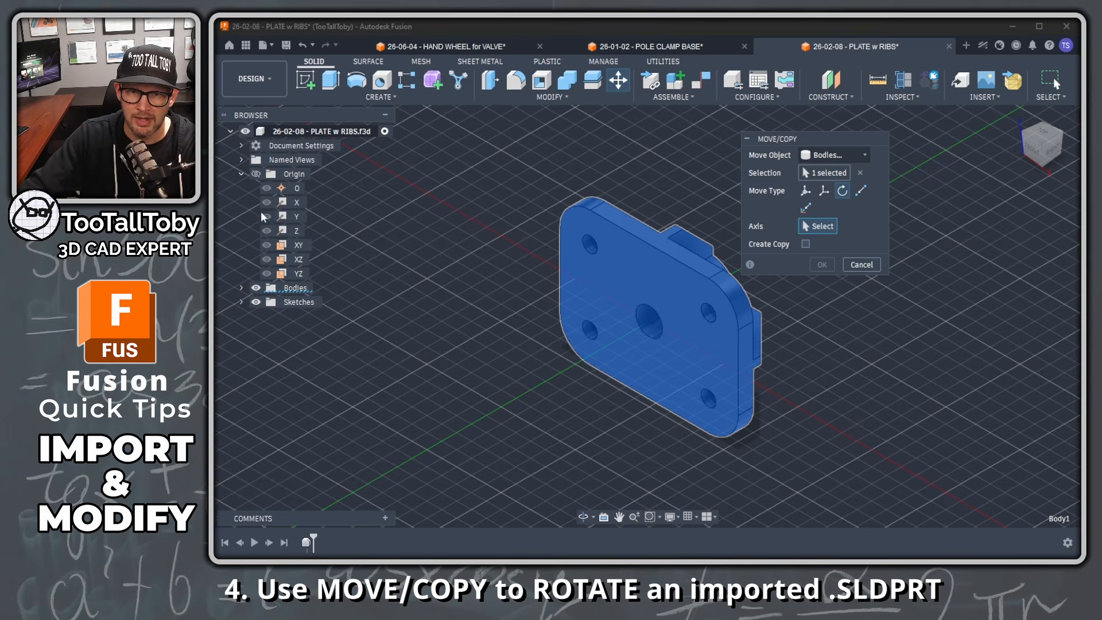
{"action": "left_click", "coordinate": [289, 201]}
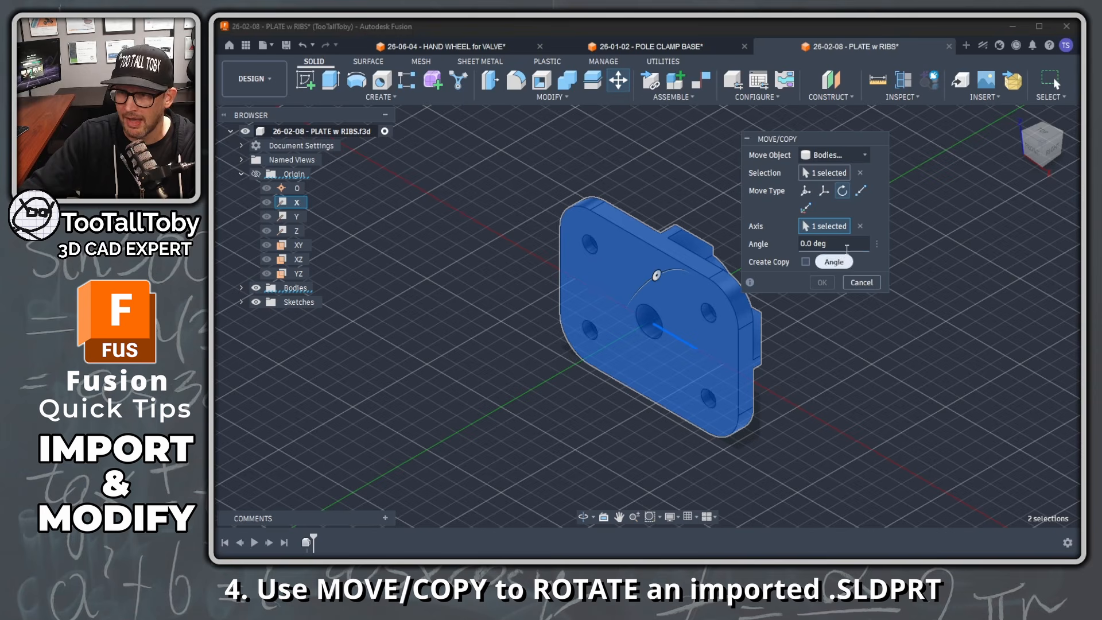
{"action": "type", "text": "90"}
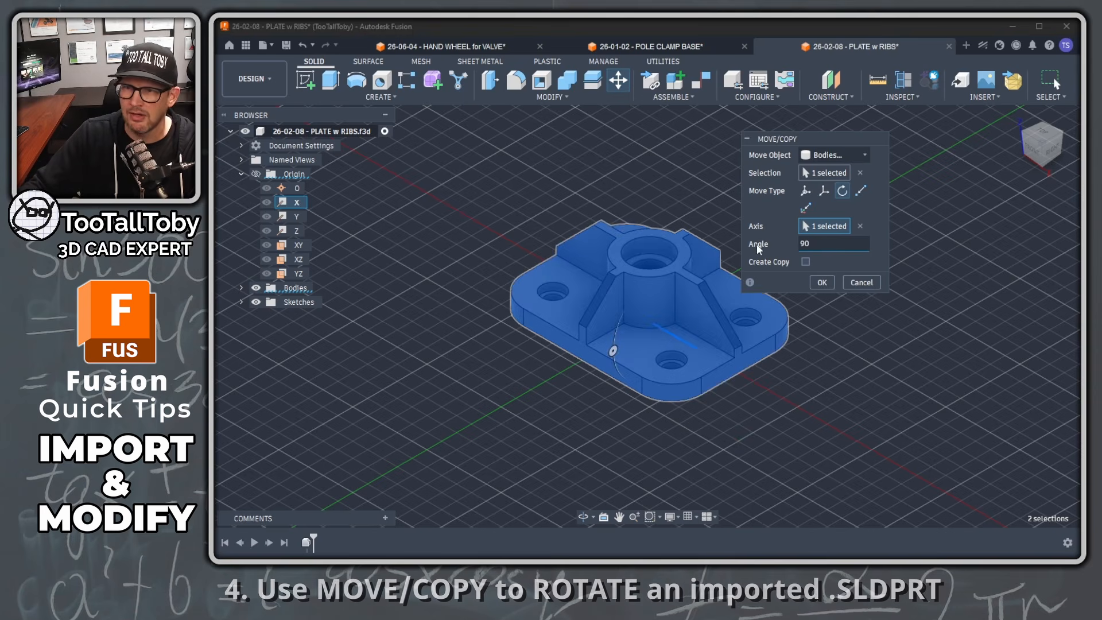
{"action": "key", "text": "Return"}
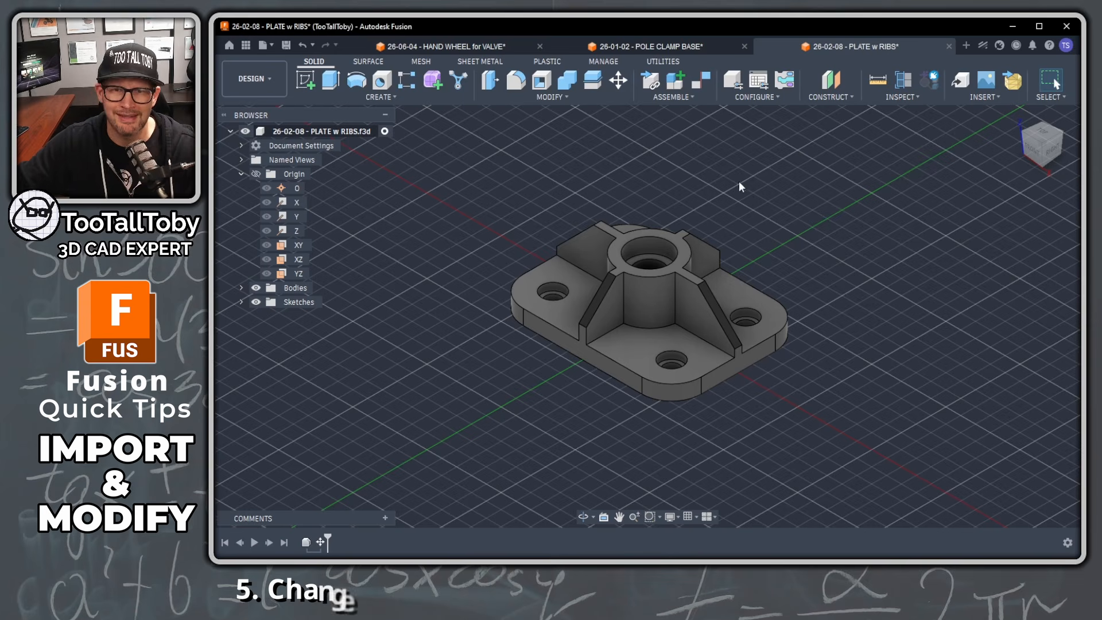
Apply the green glossy enamel paint appearance from the Fusion library's Paint category to the whole PLATE w RIBS component
{"action": "right_click", "coordinate": [288, 133]}
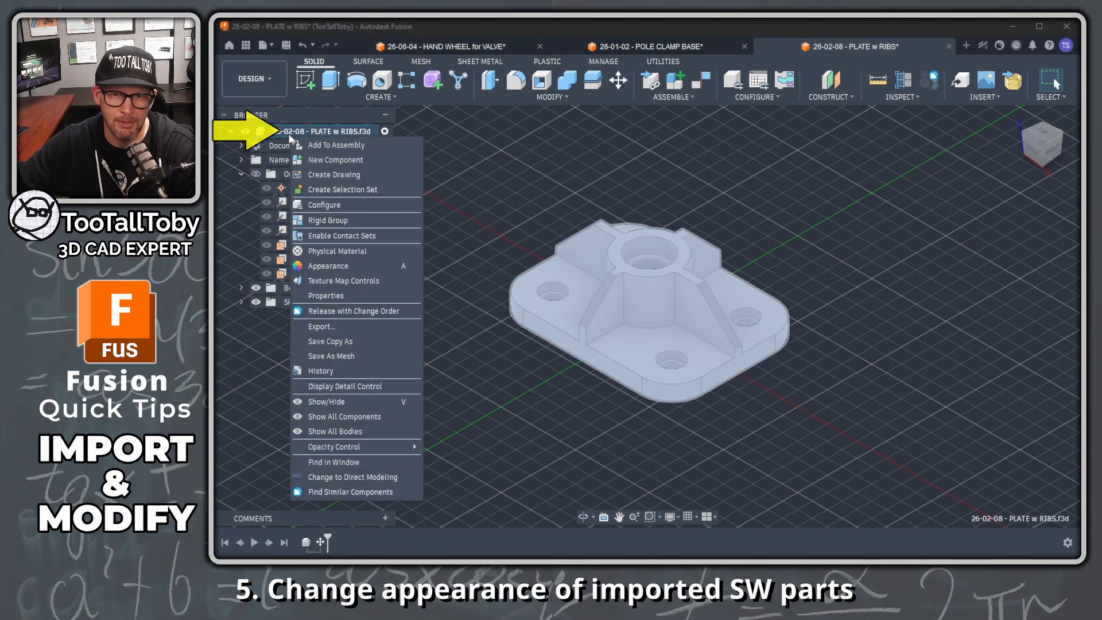
{"action": "left_click", "coordinate": [330, 266]}
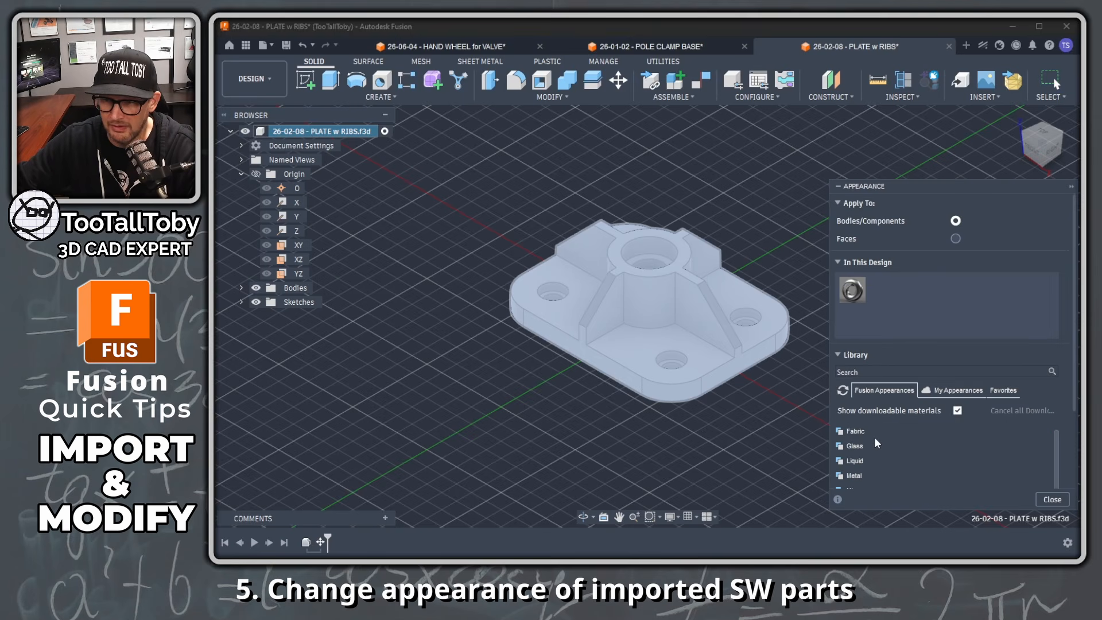
{"action": "scroll", "coordinate": [874, 436], "scroll_direction": "down", "scroll_amount": 3}
{"action": "scroll", "coordinate": [873, 442], "scroll_direction": "down", "scroll_amount": 3}
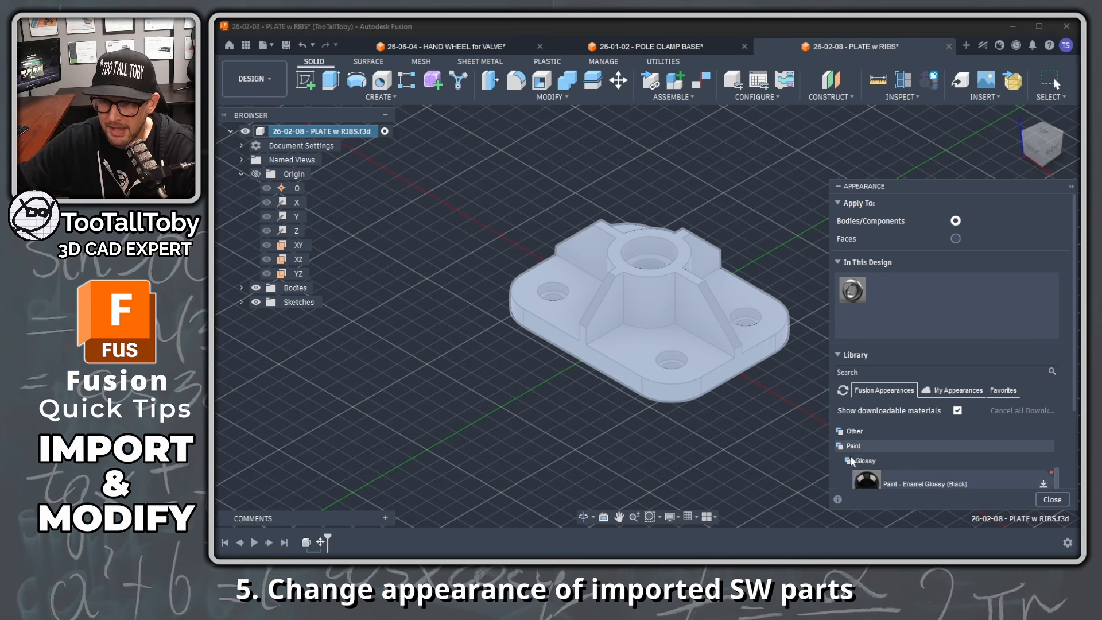
{"action": "scroll", "coordinate": [893, 444], "scroll_direction": "down", "scroll_amount": 2}
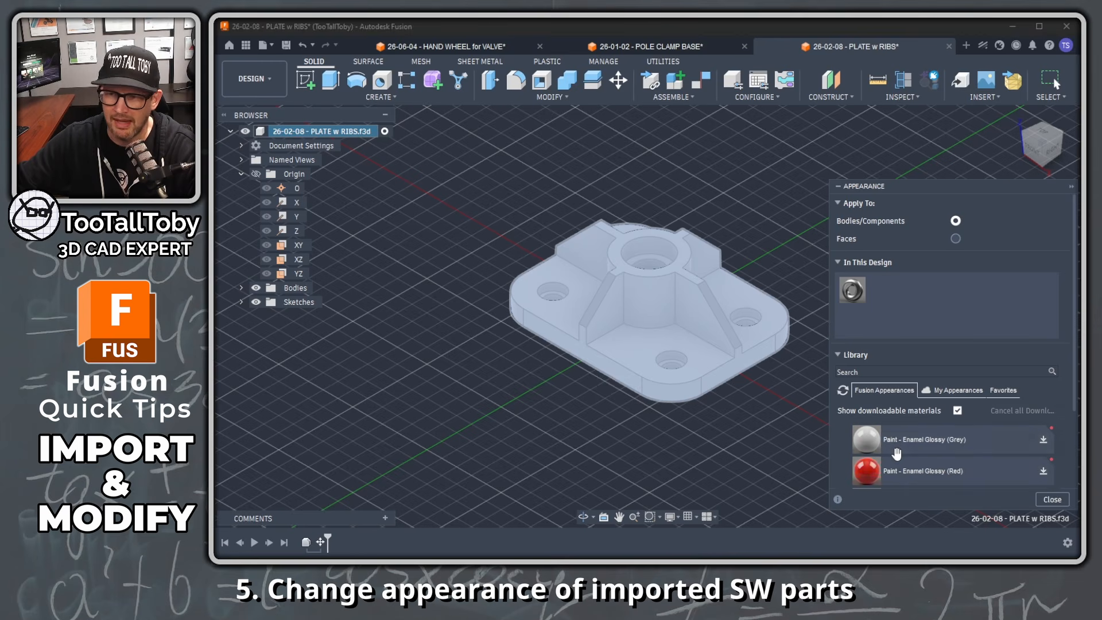
{"action": "scroll", "coordinate": [896, 453], "scroll_direction": "up", "scroll_amount": 1}
{"action": "left_click_drag", "start_coordinate": [871, 446], "coordinate": [687, 312]}
{"action": "left_click", "coordinate": [1053, 499]}
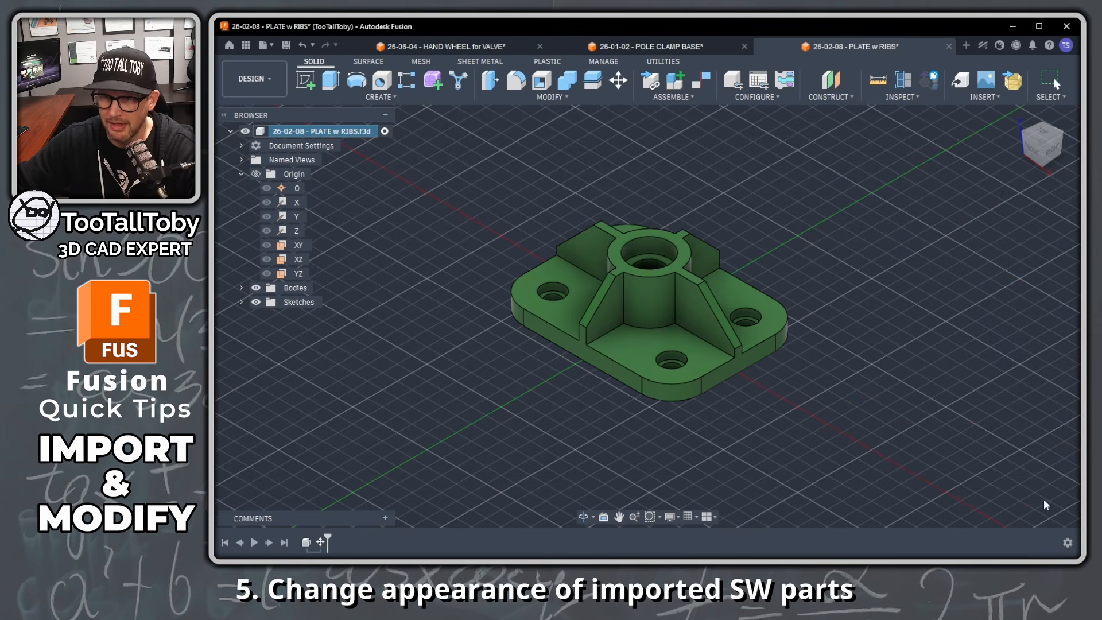
Measure the plate's width between its two long side faces, then clear the selection
{"action": "mouse_move", "coordinate": [788, 247]}
{"action": "middle_mouse_down", "text": "shift"}
{"action": "mouse_move", "coordinate": [787, 334]}
{"action": "mouse_move", "coordinate": [796, 225]}
{"action": "mouse_move", "coordinate": [785, 266]}
{"action": "middle_mouse_up", "text": "shift"}
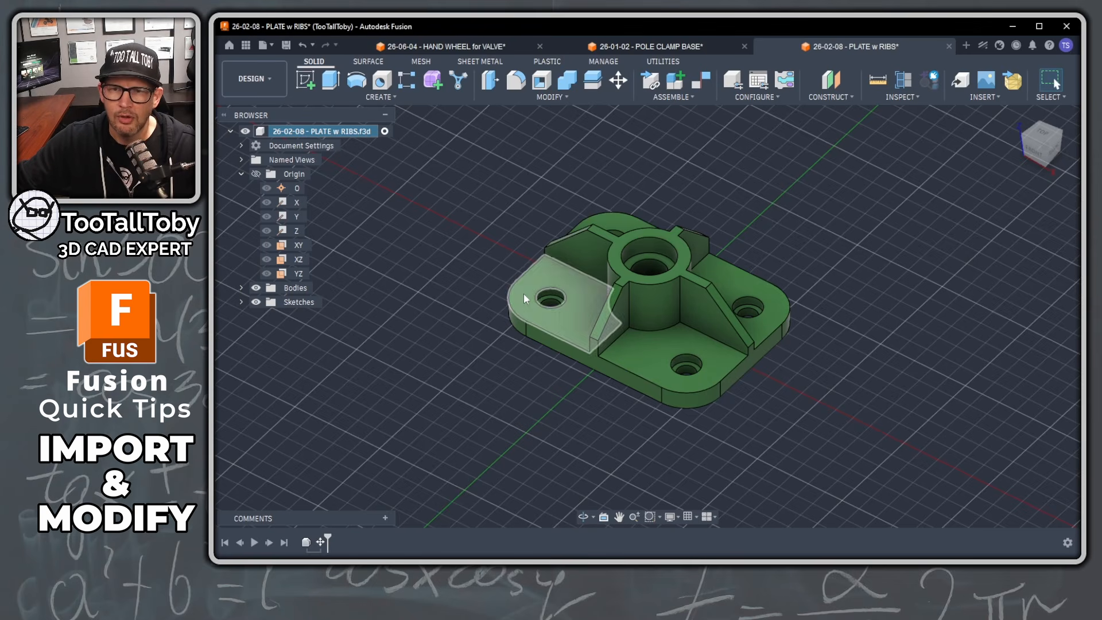
{"action": "left_click", "coordinate": [552, 342]}
{"action": "middle_click_drag", "start_coordinate": [551, 342], "coordinate": [721, 360], "text": "shift"}
{"action": "left_click", "coordinate": [712, 350], "text": "ctrl"}
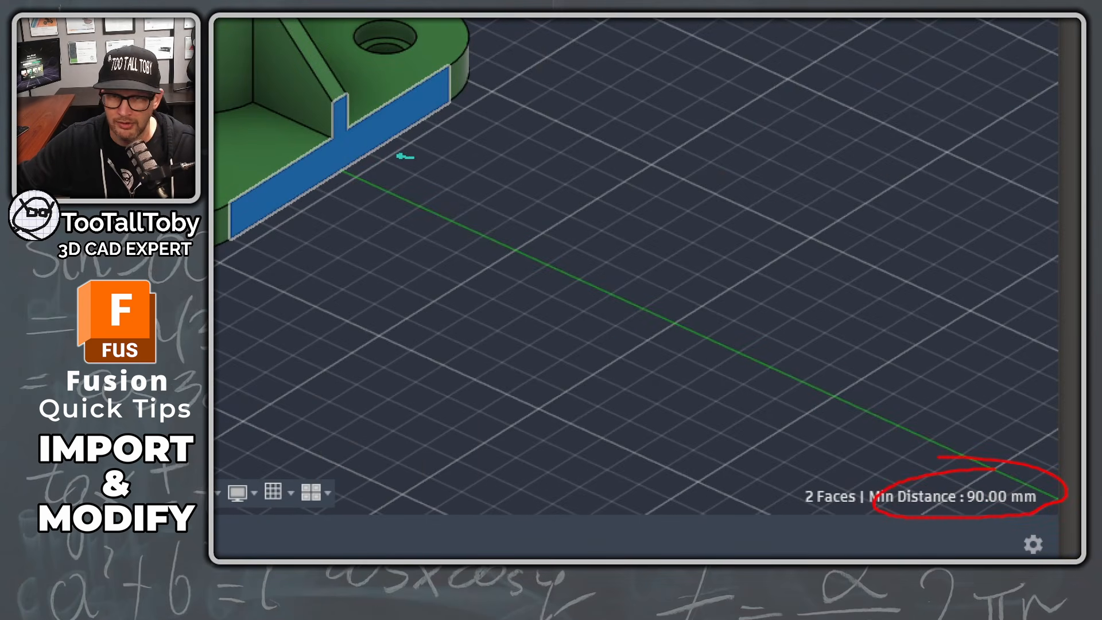
{"action": "mouse_move", "coordinate": [402, 157]}
{"action": "left_mouse_down"}
{"action": "mouse_move", "coordinate": [925, 406]}
{"action": "mouse_move", "coordinate": [978, 487]}
{"action": "left_mouse_up"}
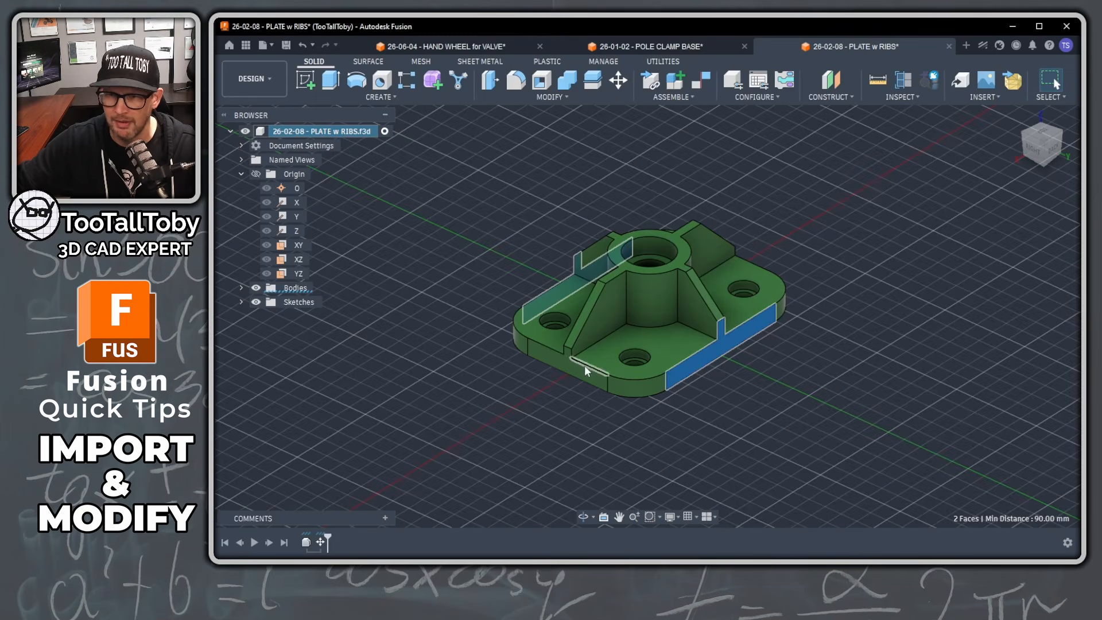
{"action": "left_click", "coordinate": [787, 388]}
Measure the plate's length between its two short end faces, then clear the selection
{"action": "left_click", "coordinate": [587, 374]}
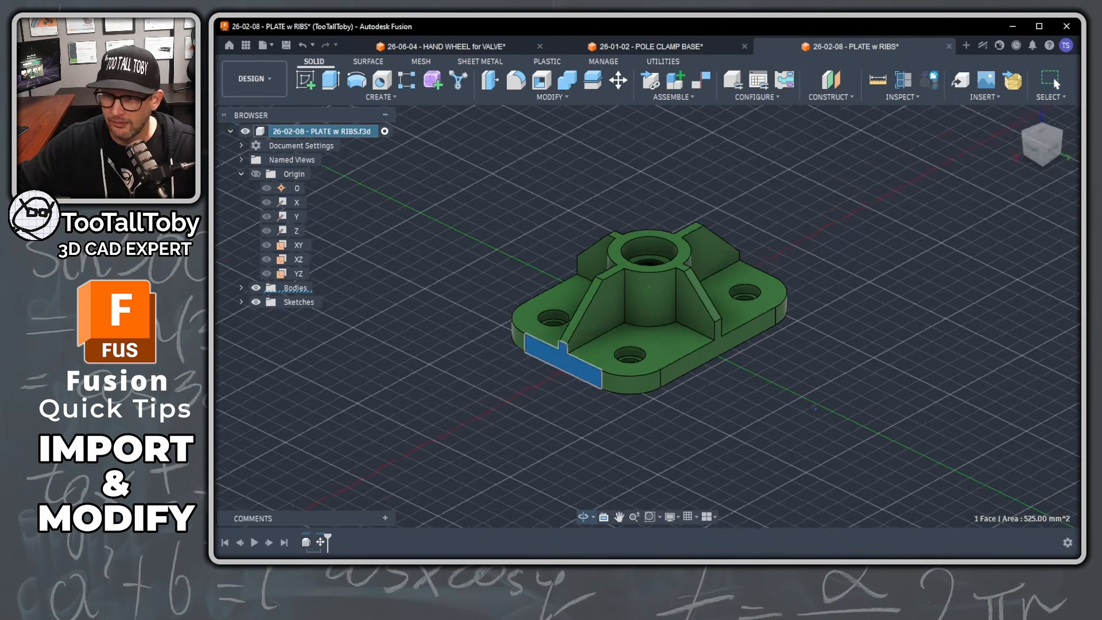
{"action": "middle_click_drag", "start_coordinate": [587, 374], "coordinate": [751, 363], "text": "shift"}
{"action": "left_click", "coordinate": [736, 351], "text": "ctrl"}
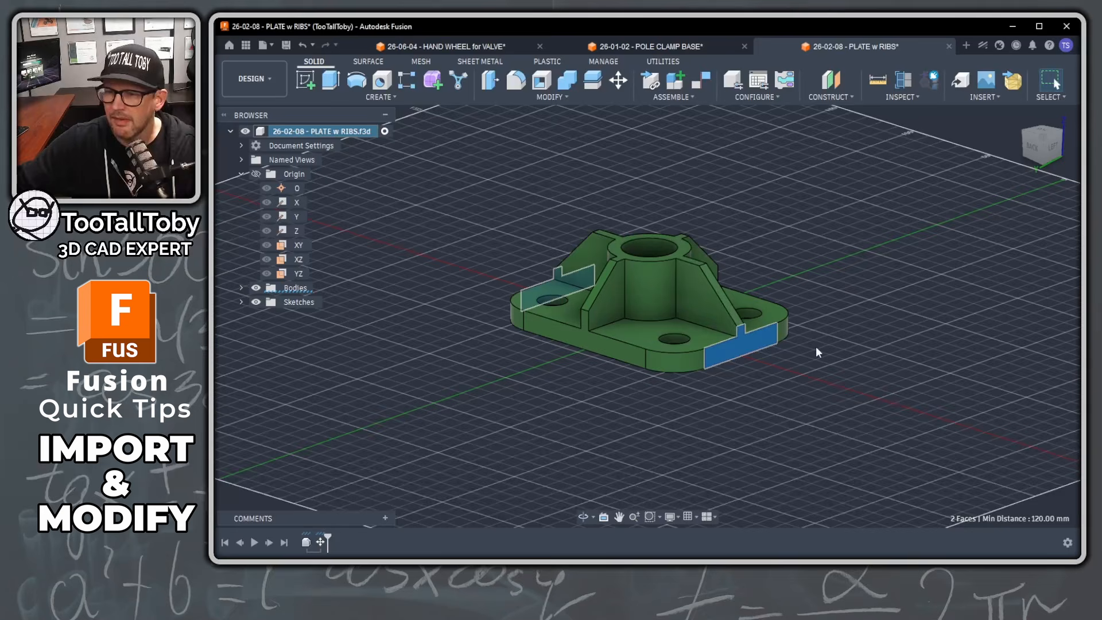
{"action": "left_click", "coordinate": [815, 349]}
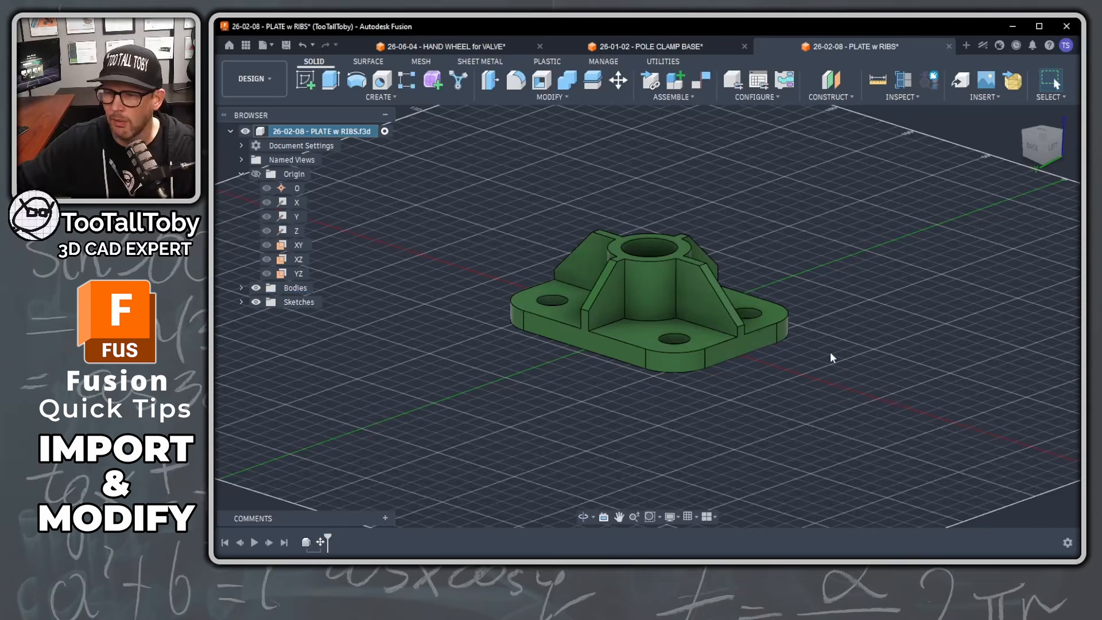
{"action": "mouse_move", "coordinate": [614, 361]}
{"action": "middle_mouse_down", "text": "shift"}
{"action": "mouse_move", "coordinate": [741, 359]}
{"action": "mouse_move", "coordinate": [764, 399]}
{"action": "mouse_move", "coordinate": [812, 396]}
{"action": "mouse_move", "coordinate": [710, 402]}
{"action": "middle_mouse_up", "text": "shift"}
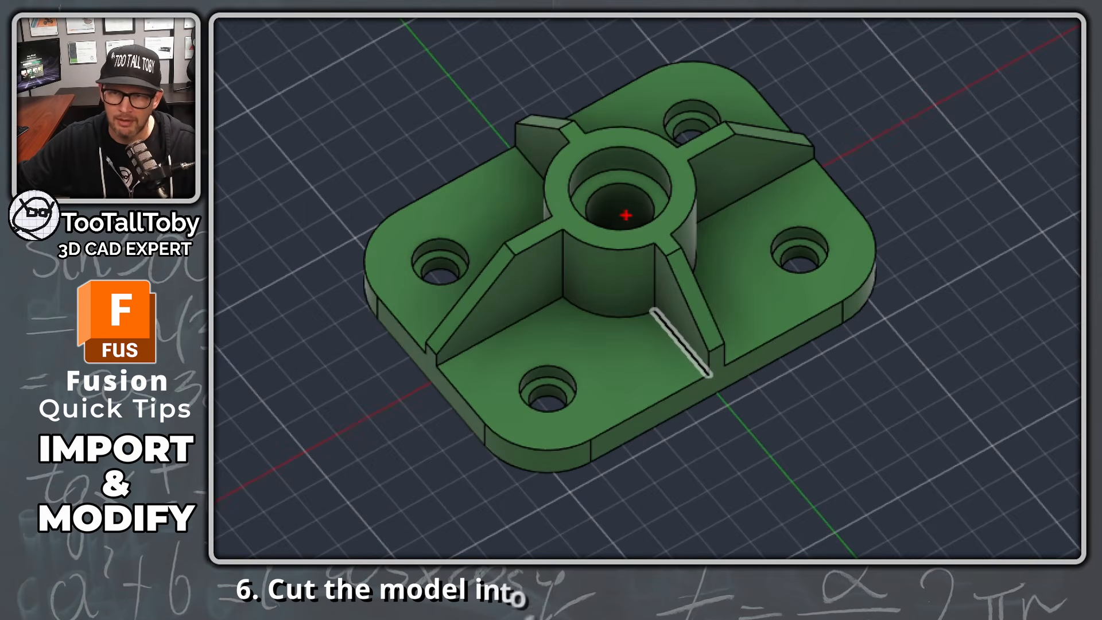
{"action": "left_click_drag", "start_coordinate": [619, 213], "coordinate": [767, 396]}
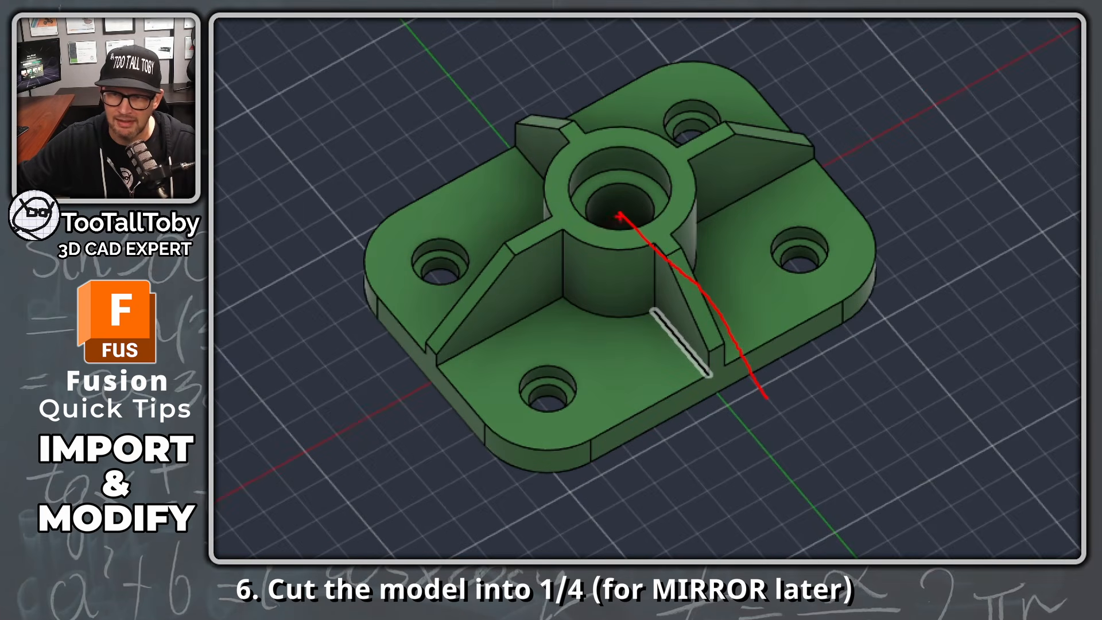
{"action": "left_click_drag", "start_coordinate": [620, 216], "coordinate": [382, 352]}
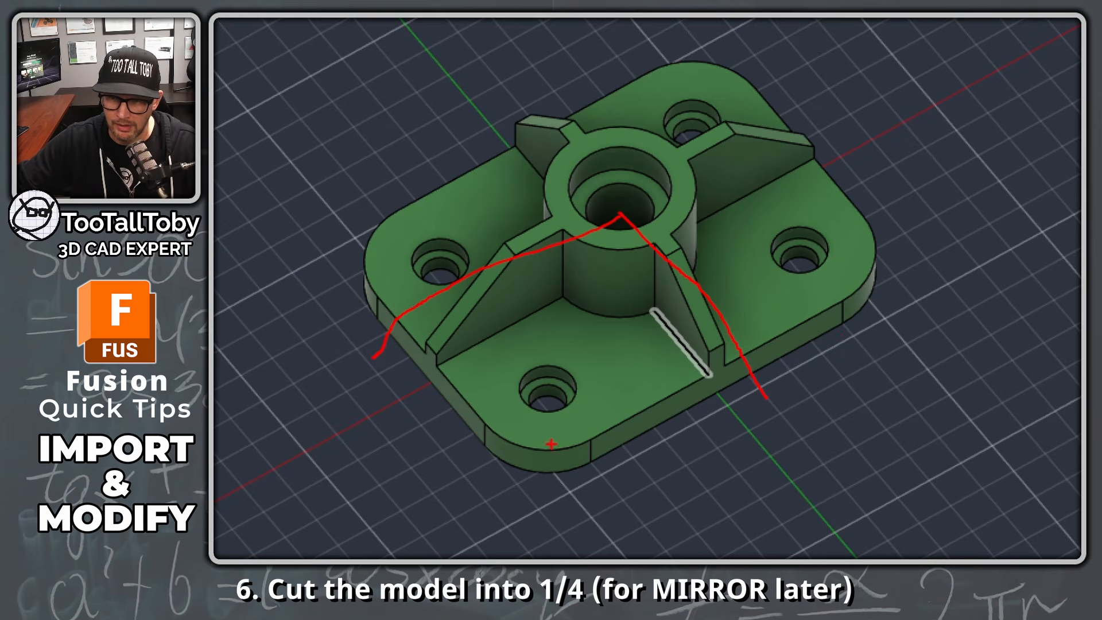
{"action": "left_click_drag", "start_coordinate": [696, 458], "coordinate": [617, 376]}
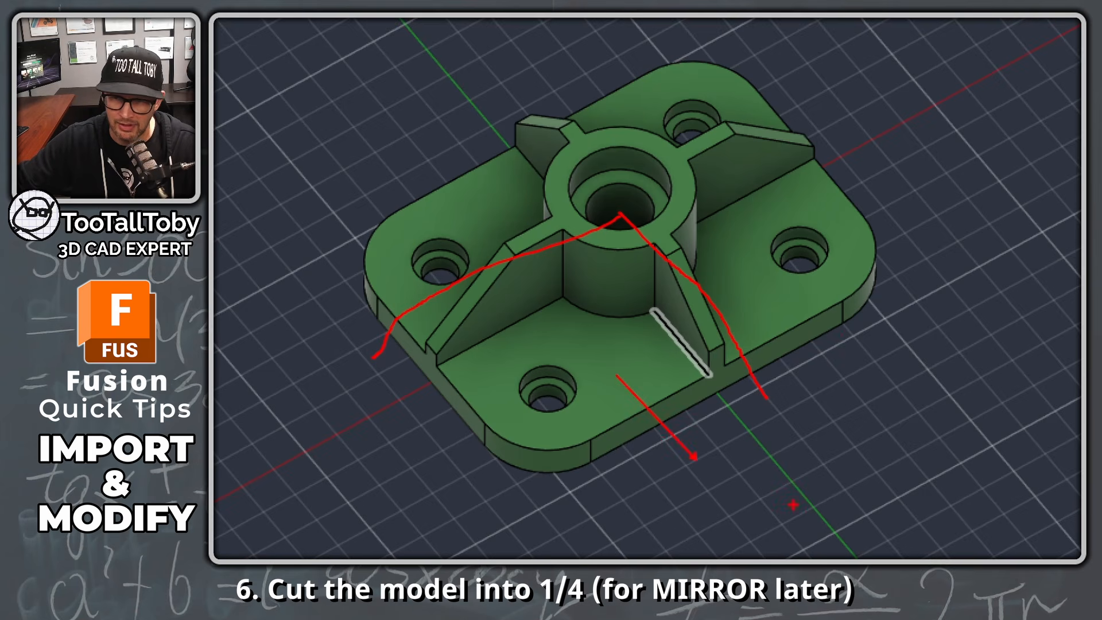
{"action": "key", "text": "Escape"}
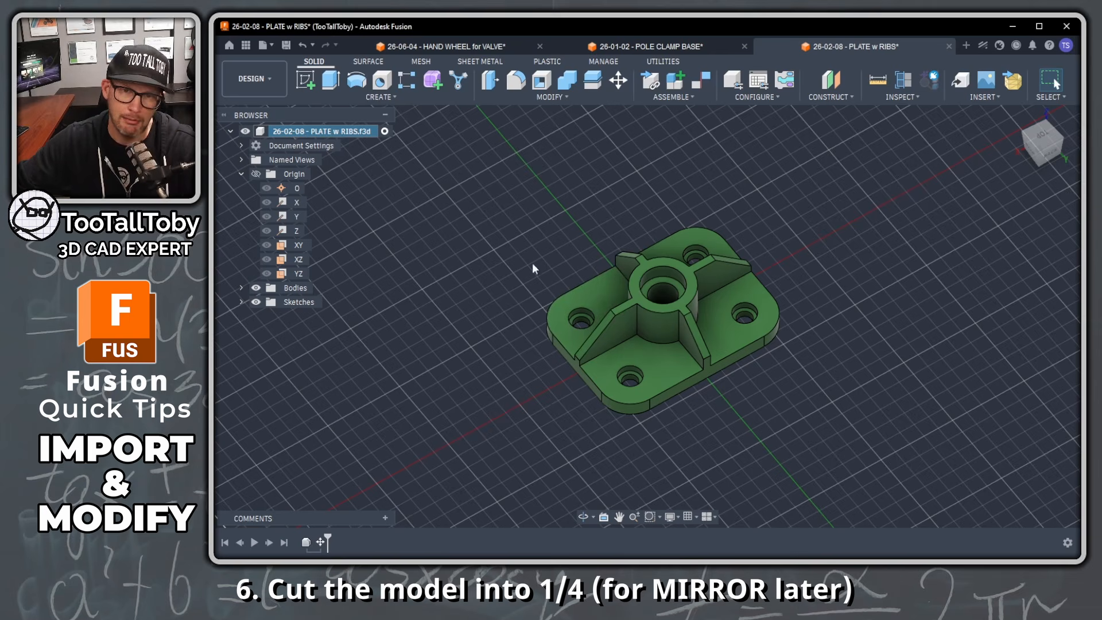
Sketch on the XY plane a rectangle from the origin beyond one plate quarter, plus a second from its outer corner enclosing the whole plate
{"action": "right_click", "coordinate": [295, 246]}
{"action": "left_click", "coordinate": [339, 270]}
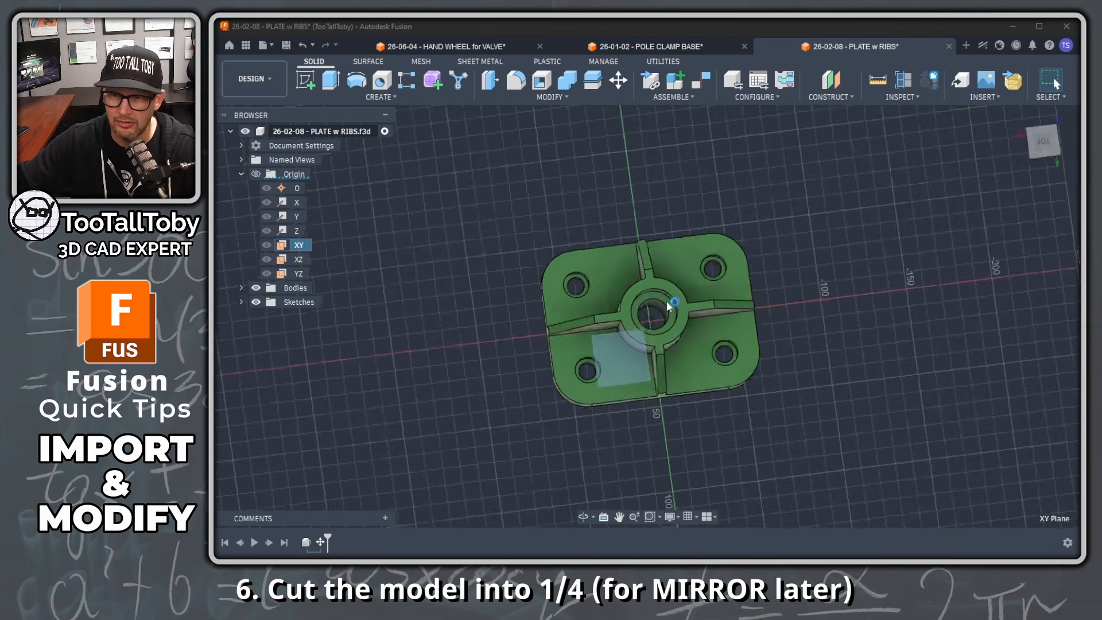
{"action": "key", "text": "s"}
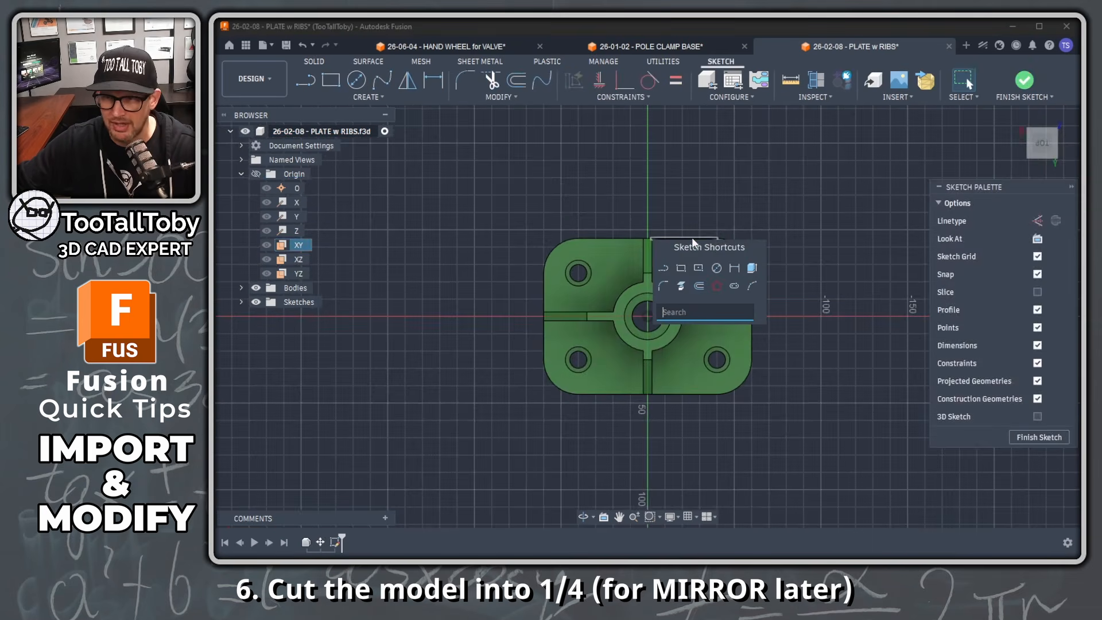
{"action": "left_click", "coordinate": [680, 271]}
{"action": "left_click", "coordinate": [648, 318]}
{"action": "left_click", "coordinate": [490, 432]}
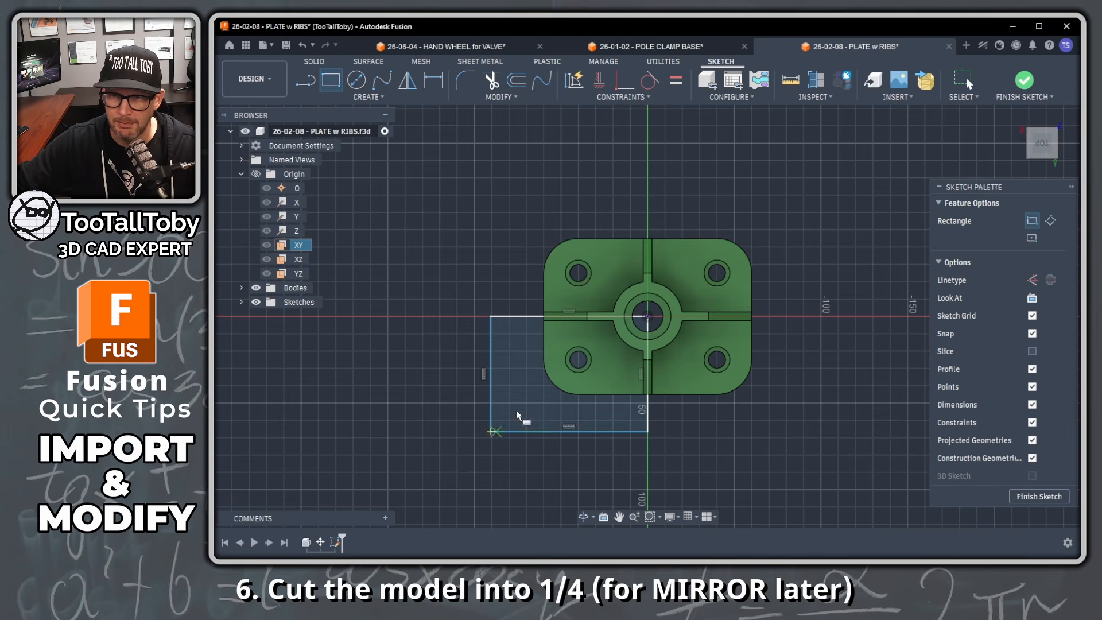
{"action": "left_click", "coordinate": [491, 432]}
{"action": "left_click", "coordinate": [804, 195]}
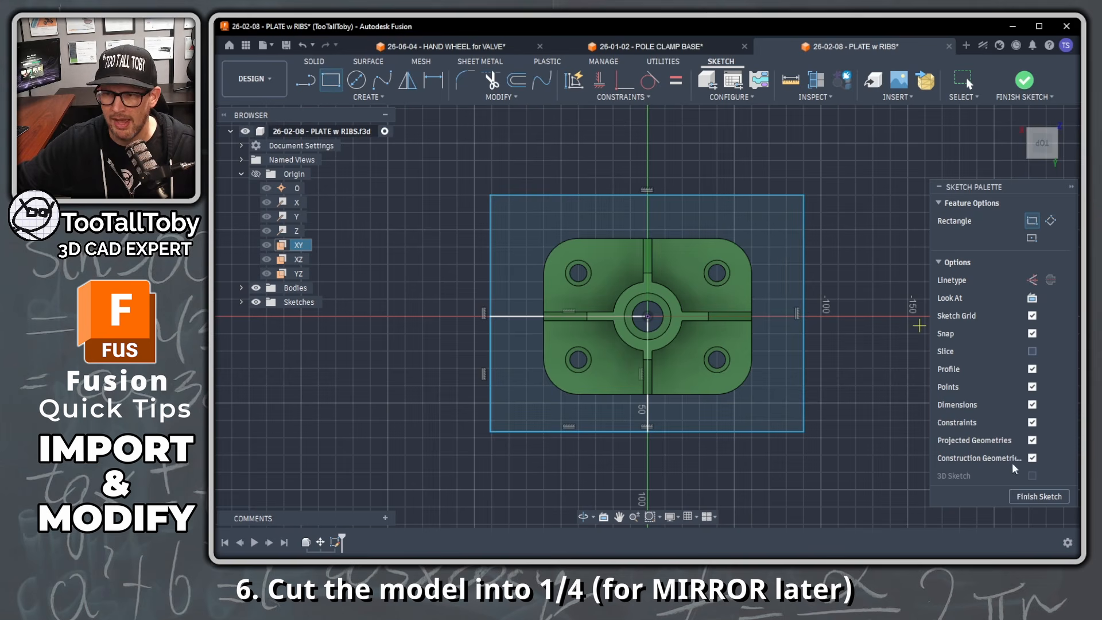
Extrude the L-shaped sketch profile 90 mm upward as a cut, leaving only one quarter of the ribbed plate
{"action": "key", "text": "s"}
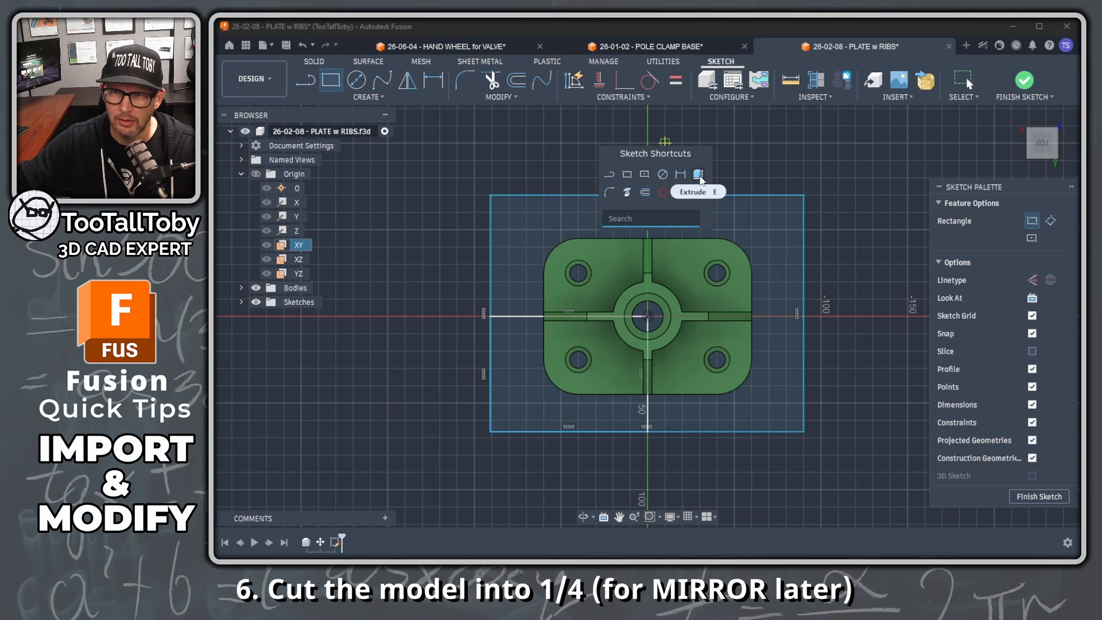
{"action": "left_click", "coordinate": [698, 174]}
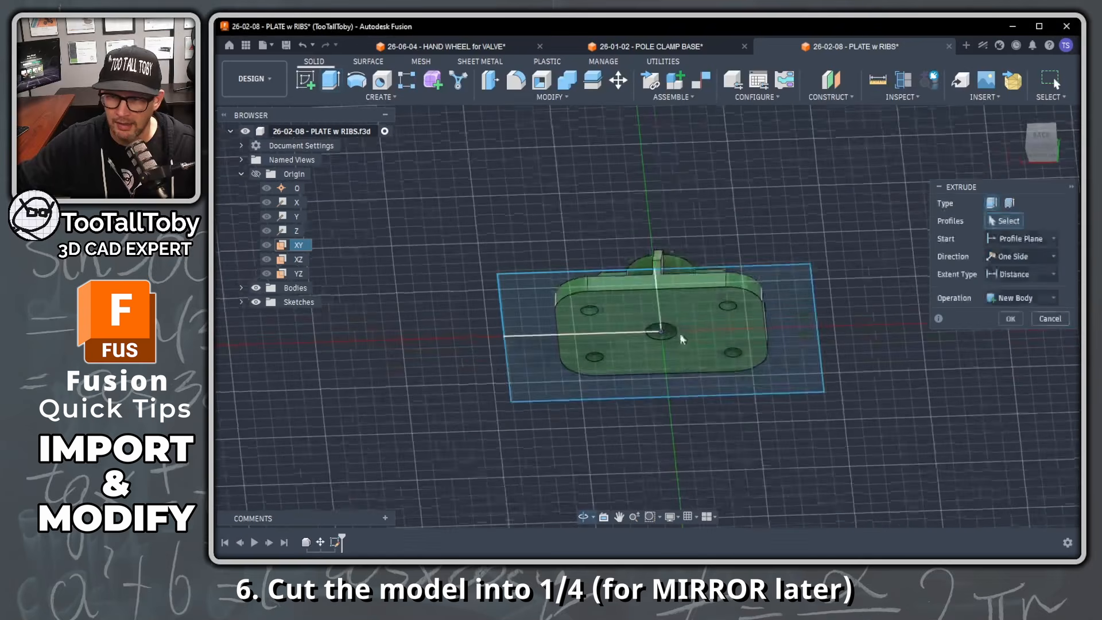
{"action": "left_click", "coordinate": [704, 311]}
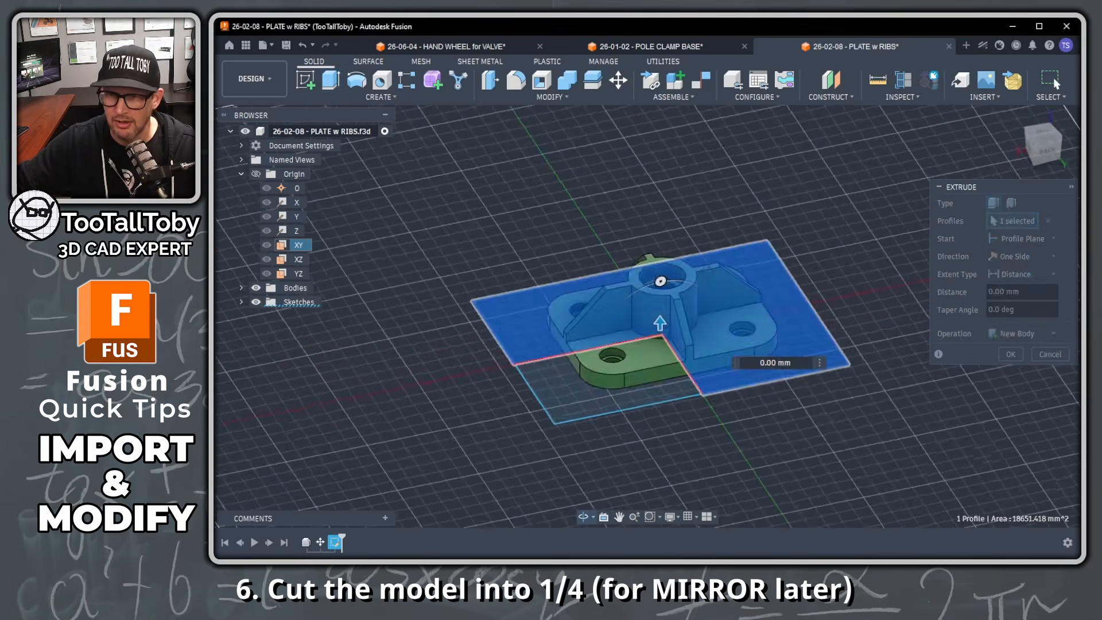
{"action": "left_click_drag", "start_coordinate": [661, 316], "coordinate": [660, 214]}
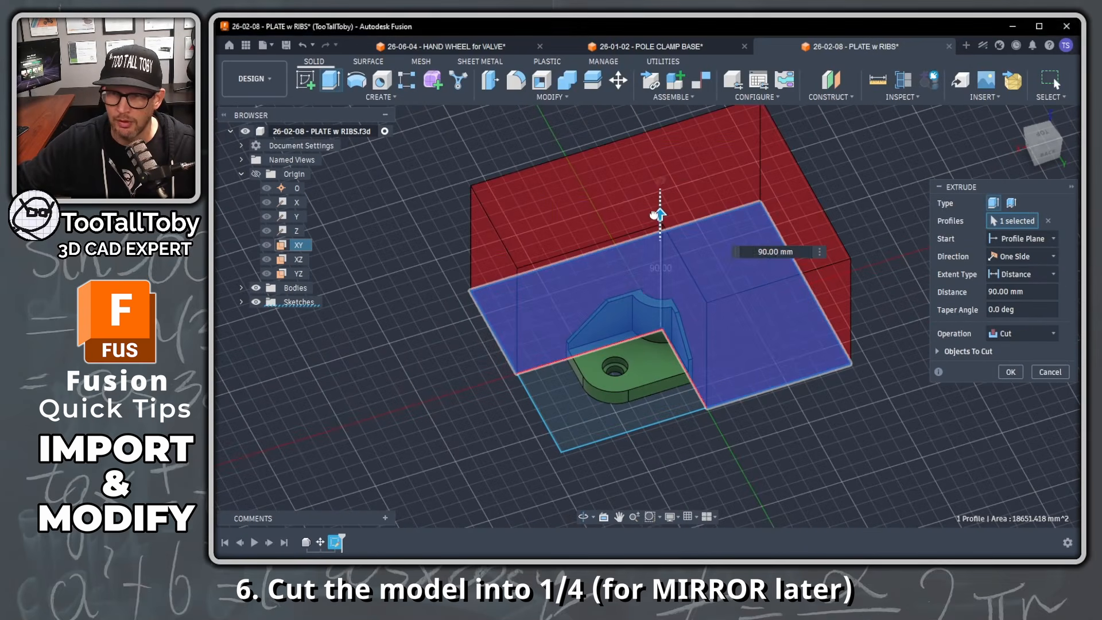
{"action": "left_click", "coordinate": [1011, 372]}
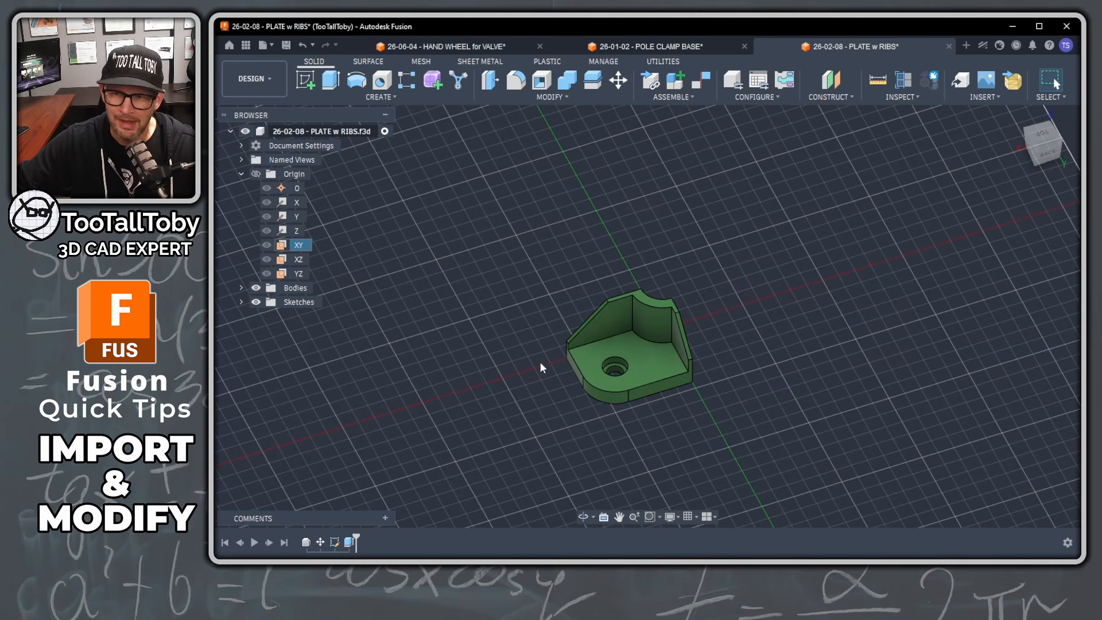
Measure the plate quarter's Y-direction width between the cut rib face and the opposite side face, then clear the selection
{"action": "scroll", "coordinate": [613, 404], "scroll_direction": "up", "scroll_amount": 1}
{"action": "scroll", "coordinate": [613, 404], "scroll_direction": "up", "scroll_amount": 2}
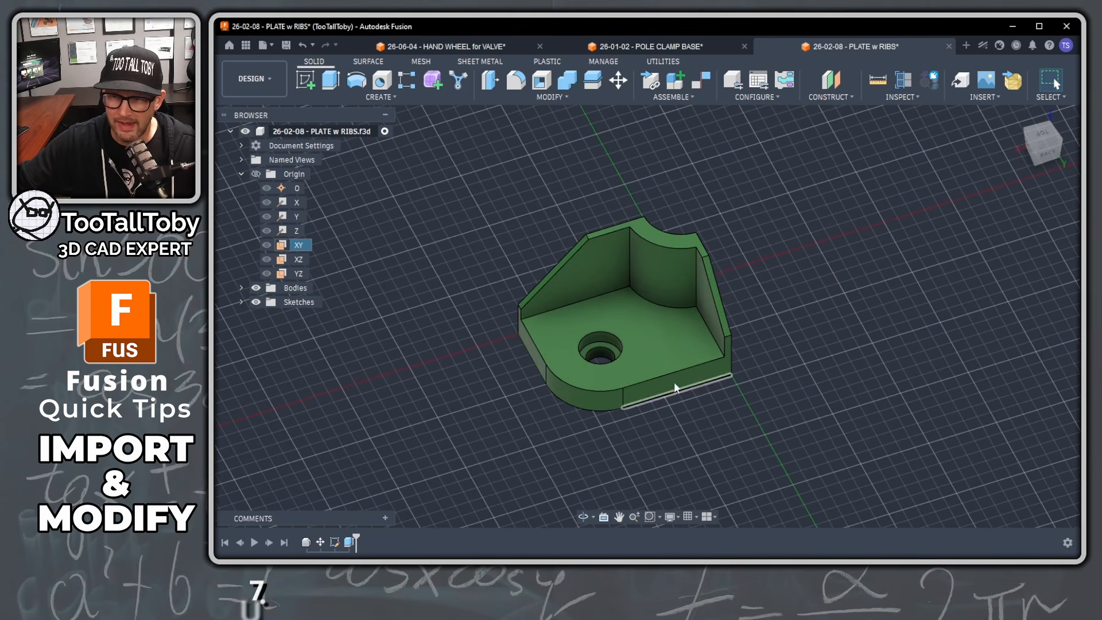
{"action": "middle_click_drag", "start_coordinate": [635, 391], "coordinate": [654, 381], "text": "shift"}
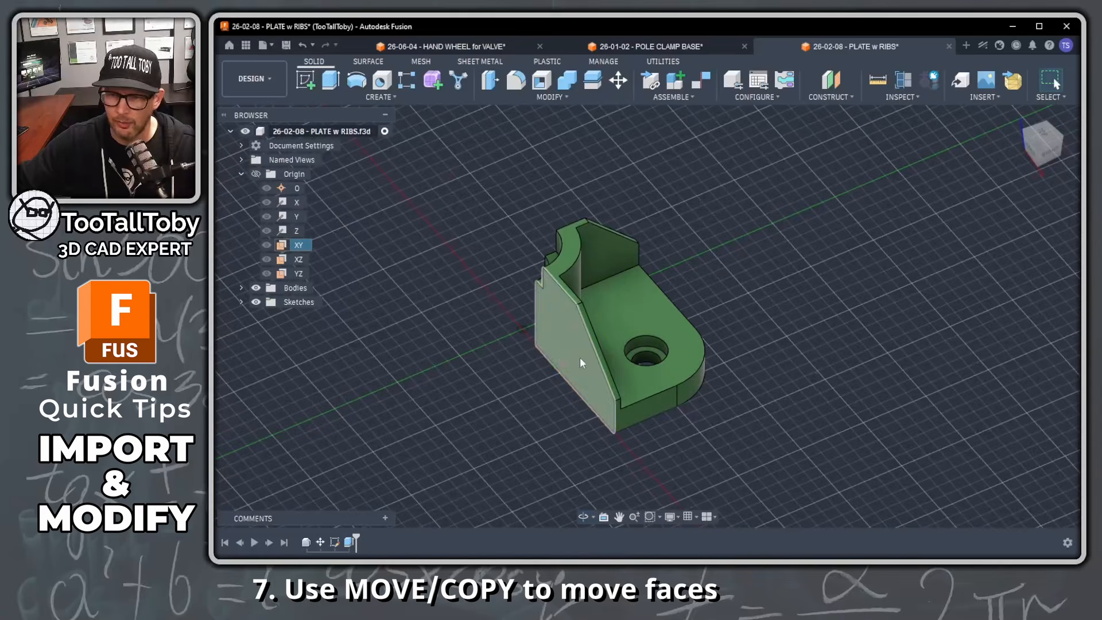
{"action": "left_click", "coordinate": [580, 357]}
{"action": "middle_click_drag", "start_coordinate": [721, 427], "coordinate": [677, 380], "text": "shift"}
{"action": "left_click", "coordinate": [703, 341], "text": "ctrl"}
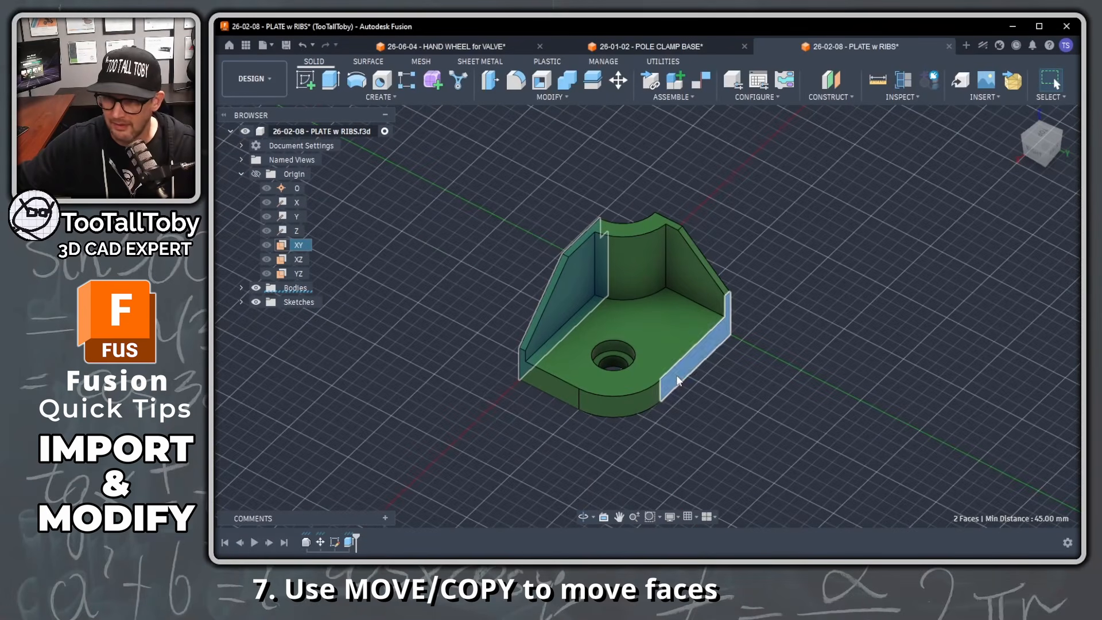
{"action": "left_click", "coordinate": [887, 404]}
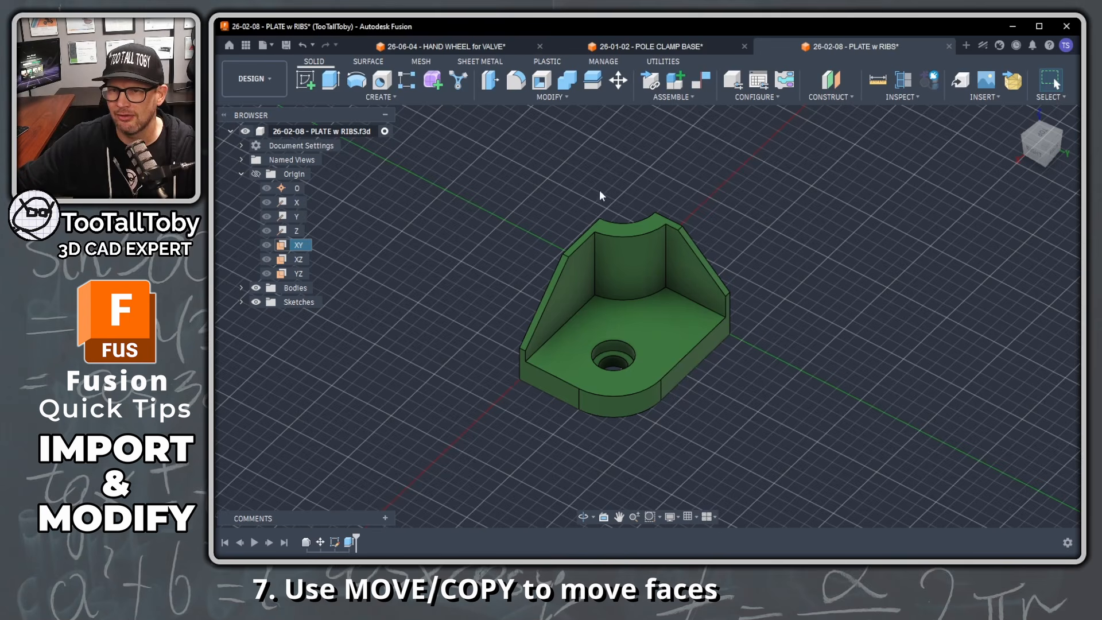
Start Move/Copy with Faces as the move object and Translate as the move type
{"action": "type", "text": "s"}
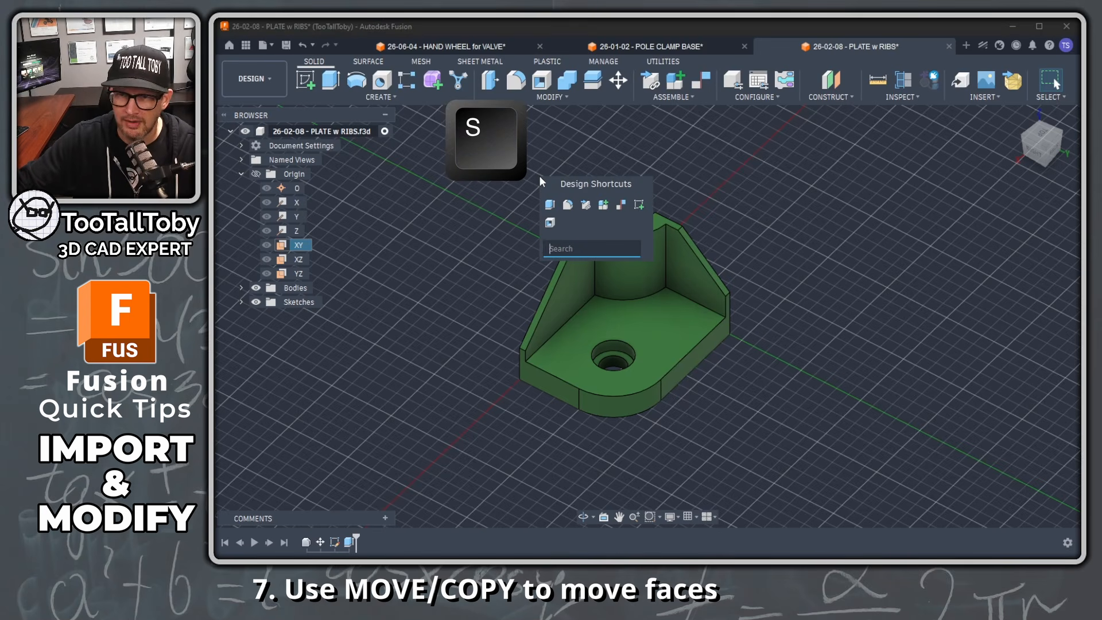
{"action": "type", "text": "move"}
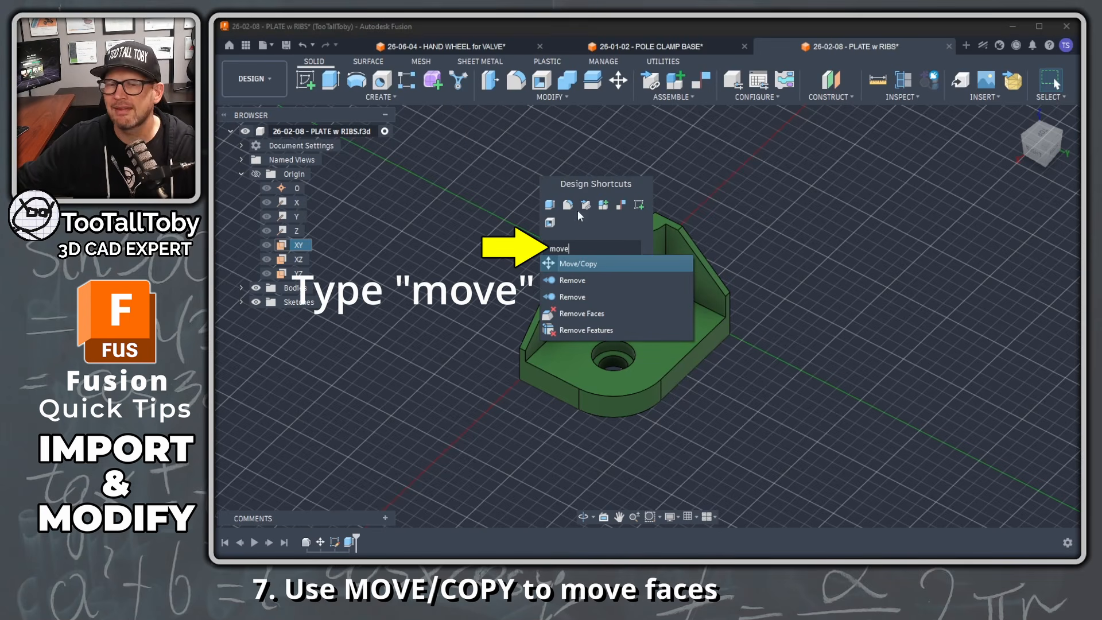
{"action": "left_click", "coordinate": [574, 265]}
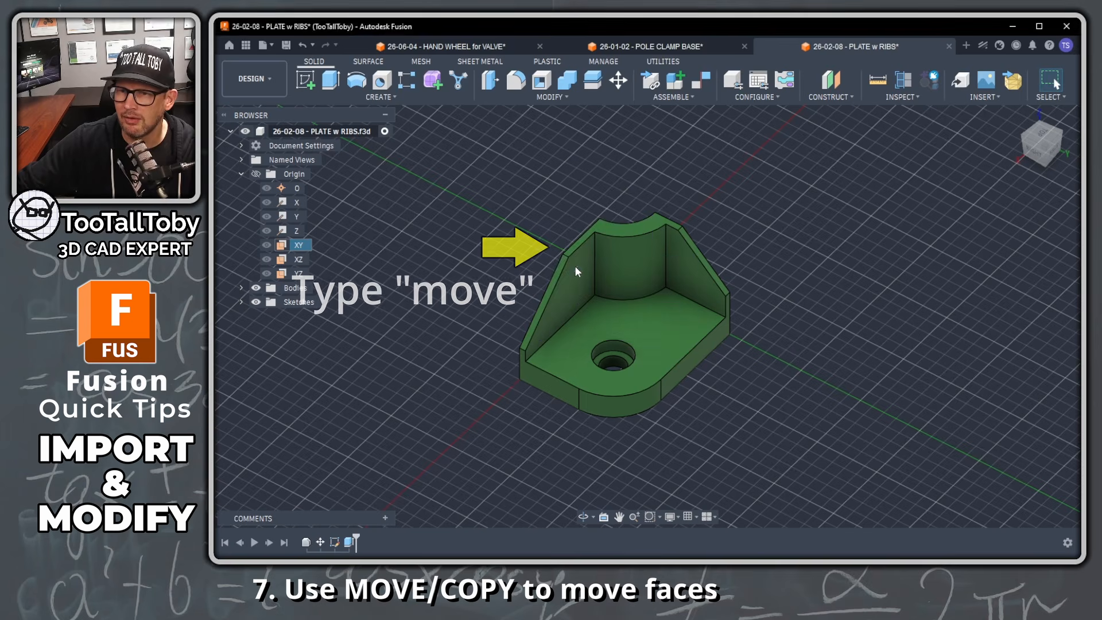
{"action": "left_click", "coordinate": [865, 154]}
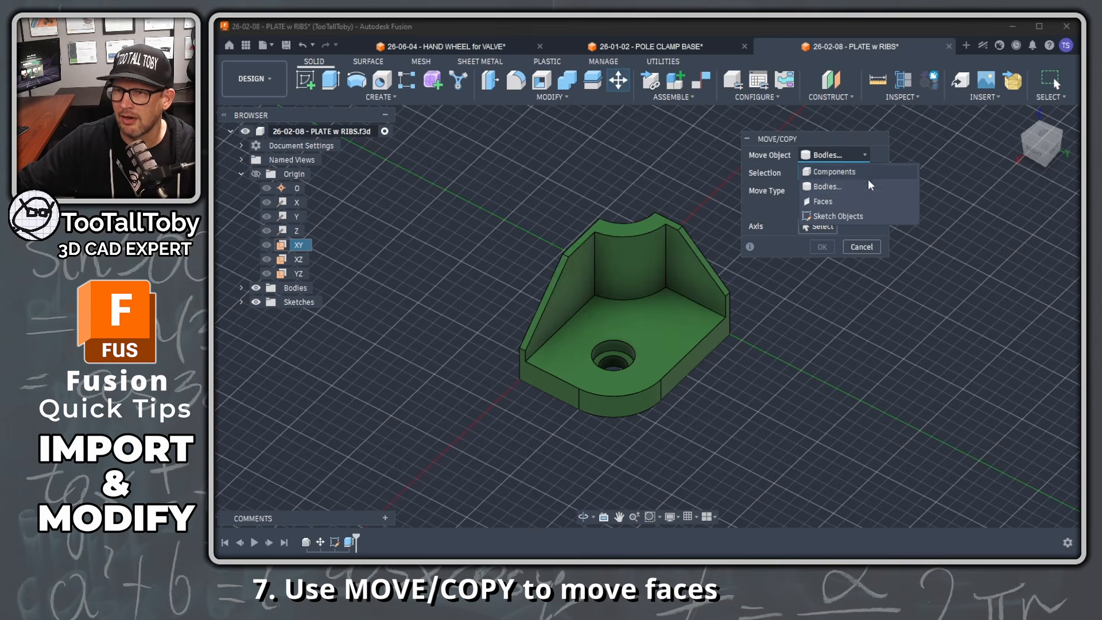
{"action": "left_click", "coordinate": [824, 203]}
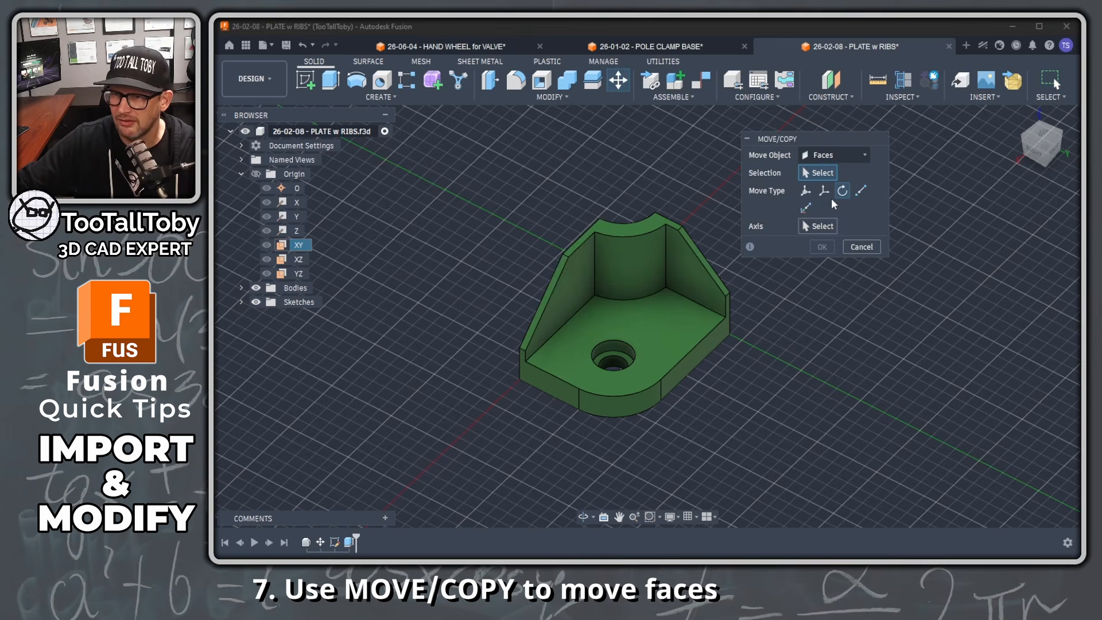
{"action": "left_click", "coordinate": [824, 192]}
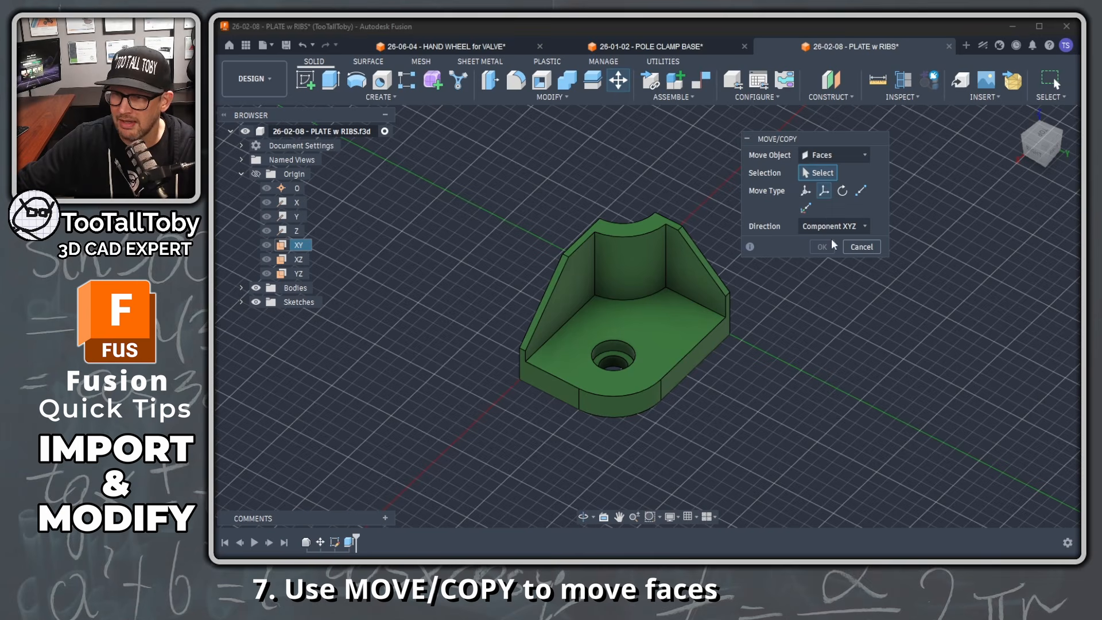
Select the plate's side face, its rounded corner, the three counterbored hole faces and the adjoining rib's sloped face for the move
{"action": "left_click", "coordinate": [682, 373]}
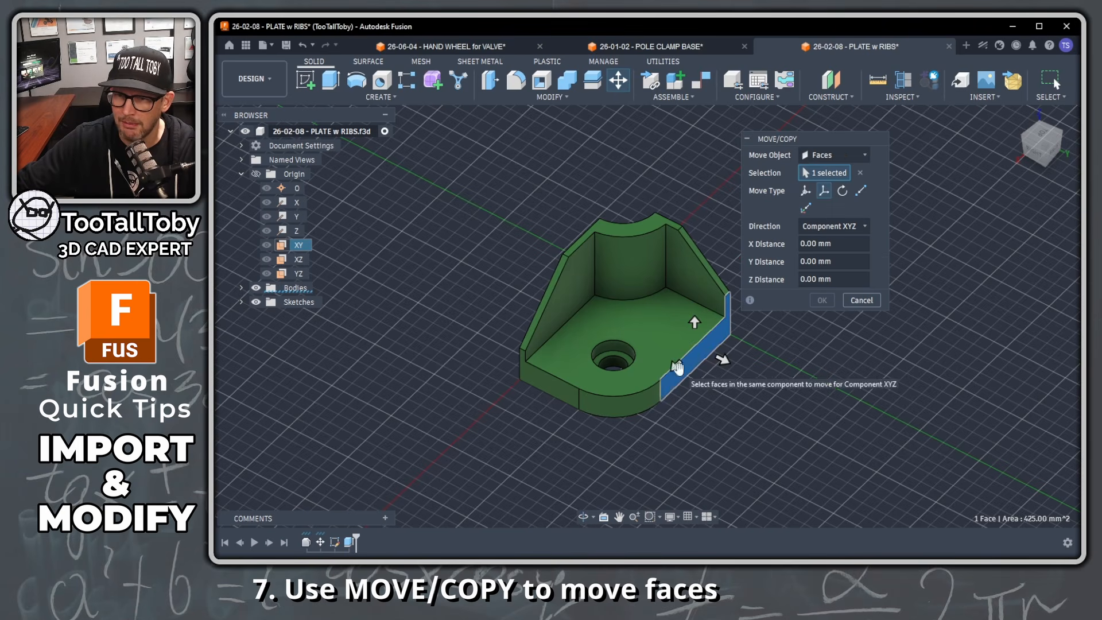
{"action": "left_click", "coordinate": [635, 395]}
{"action": "scroll", "coordinate": [628, 360], "scroll_direction": "up", "scroll_amount": 4}
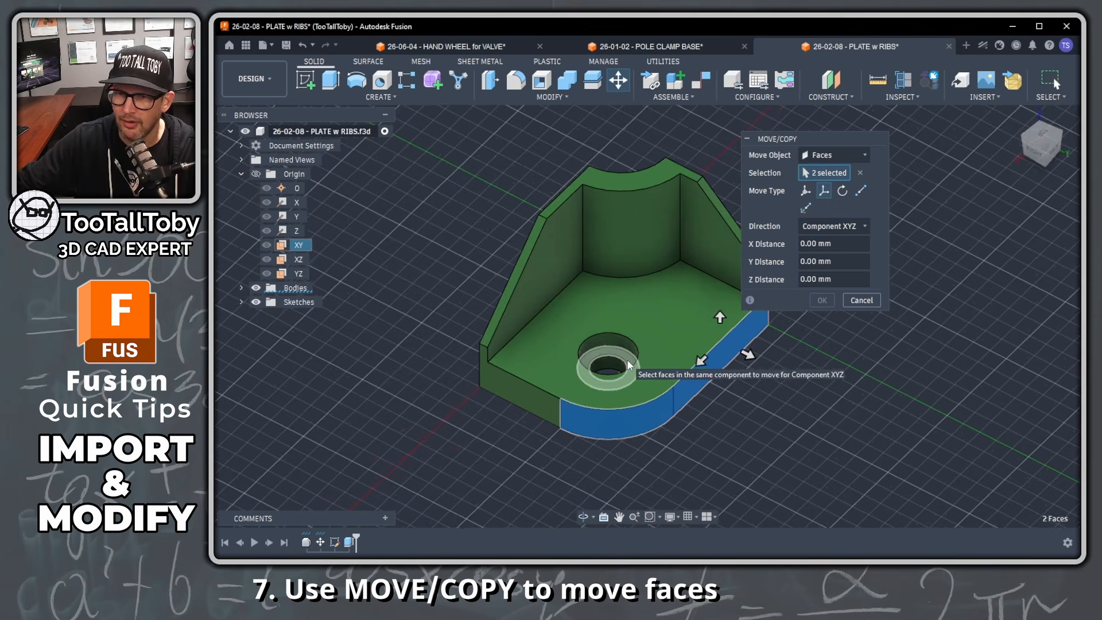
{"action": "left_click", "coordinate": [620, 360]}
{"action": "left_click", "coordinate": [619, 351]}
{"action": "left_click", "coordinate": [622, 339]}
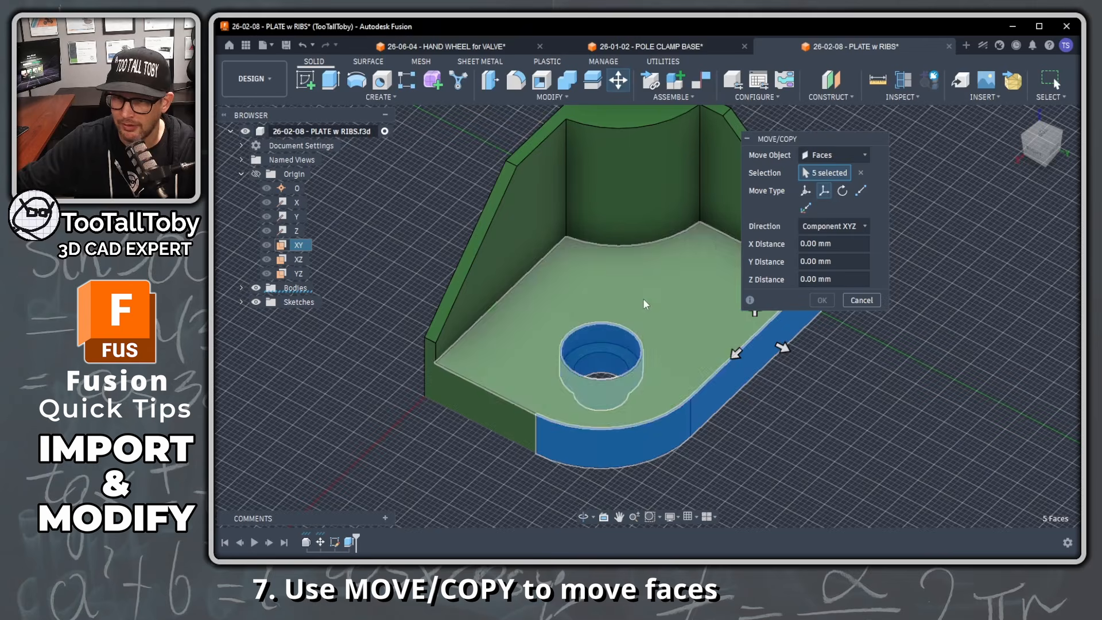
{"action": "scroll", "coordinate": [689, 270], "scroll_direction": "down", "scroll_amount": 3}
{"action": "left_click", "coordinate": [731, 182]}
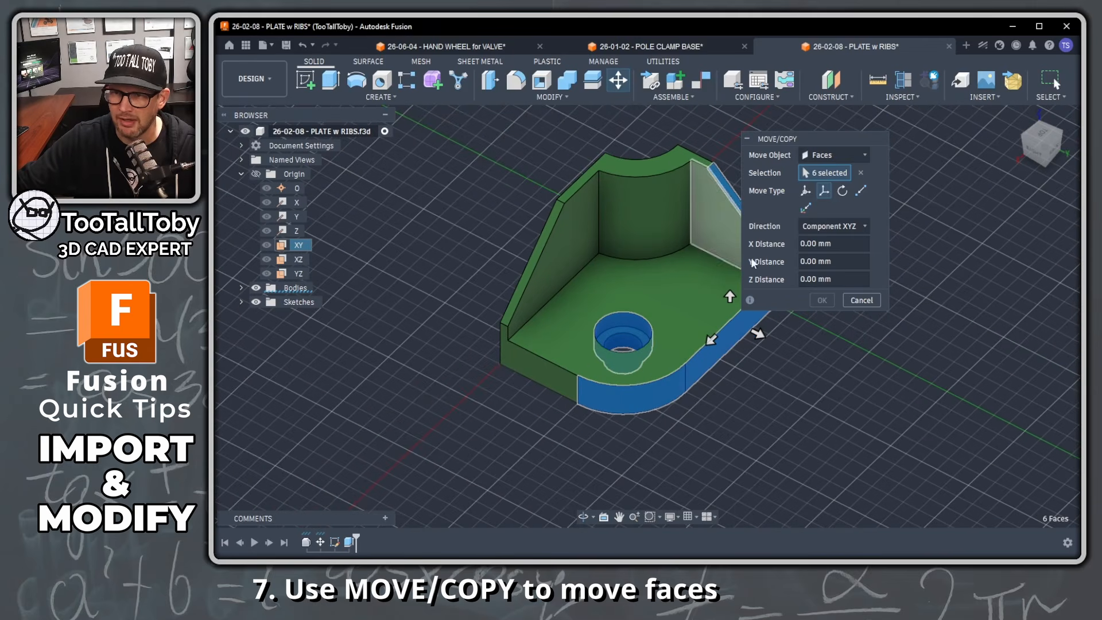
Move the six selected faces outward with a Y distance of 15 mm
{"action": "middle_click_drag", "start_coordinate": [795, 380], "coordinate": [670, 397]}
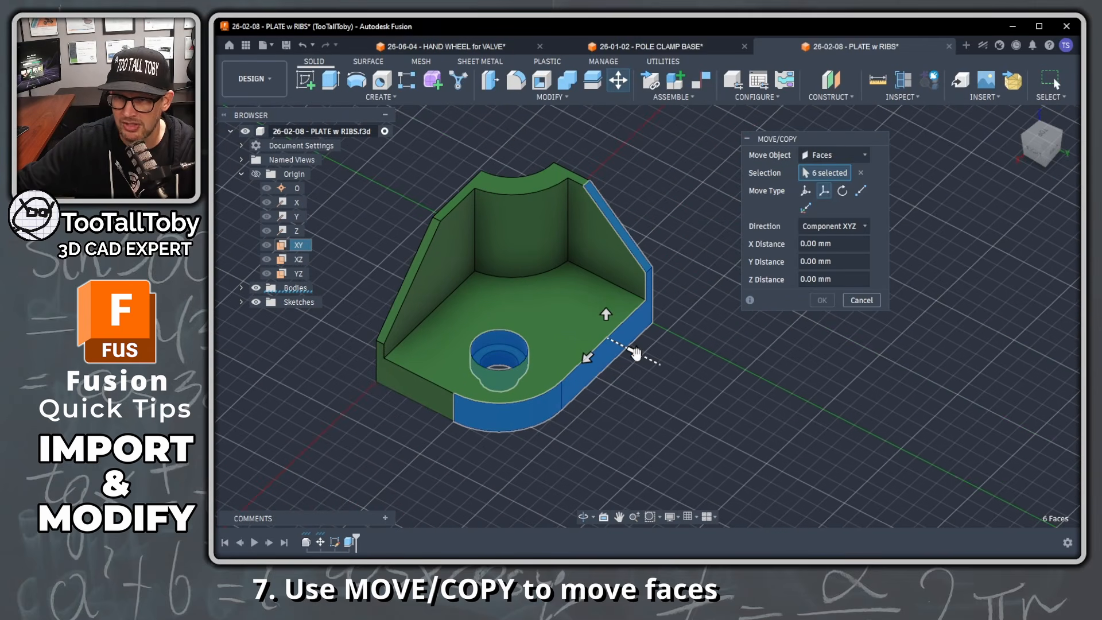
{"action": "left_click_drag", "start_coordinate": [635, 353], "coordinate": [663, 366]}
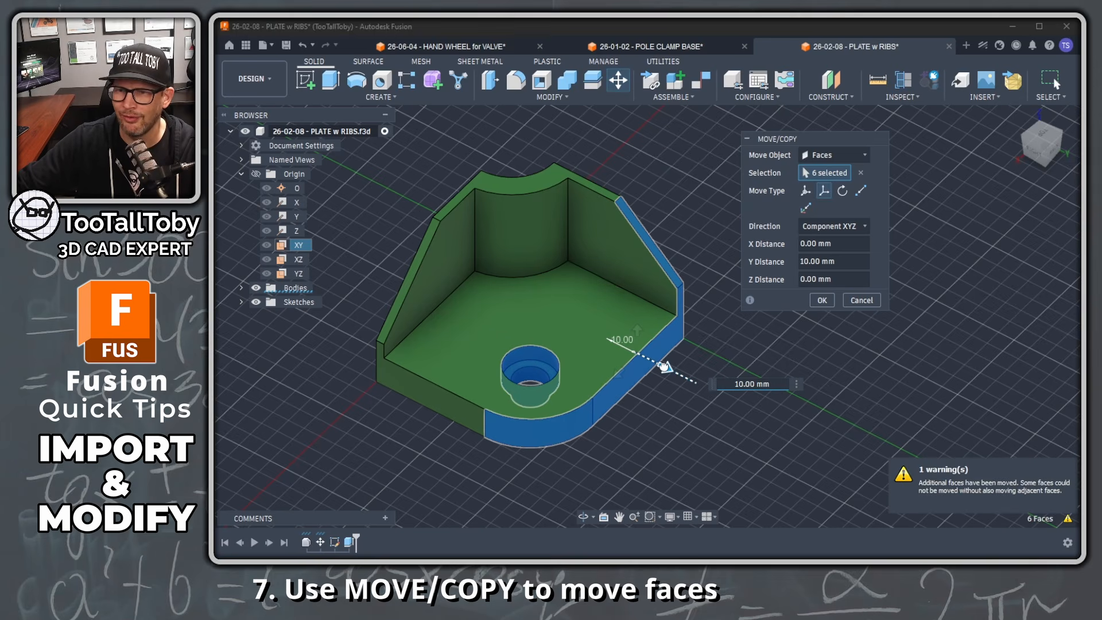
{"action": "left_click", "coordinate": [769, 385]}
{"action": "type", "text": "15"}
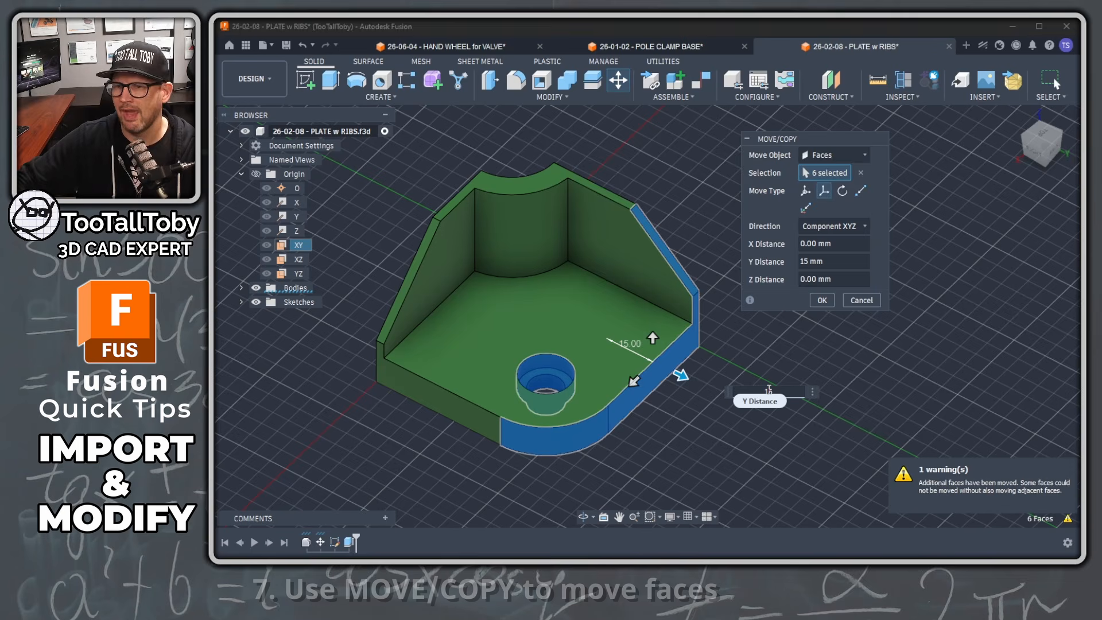
{"action": "key", "text": "Return"}
Check the widened plate quarter by measuring from the moved side face to the parallel cut face, then clear the selection
{"action": "scroll", "coordinate": [713, 427], "scroll_direction": "down", "scroll_amount": 2}
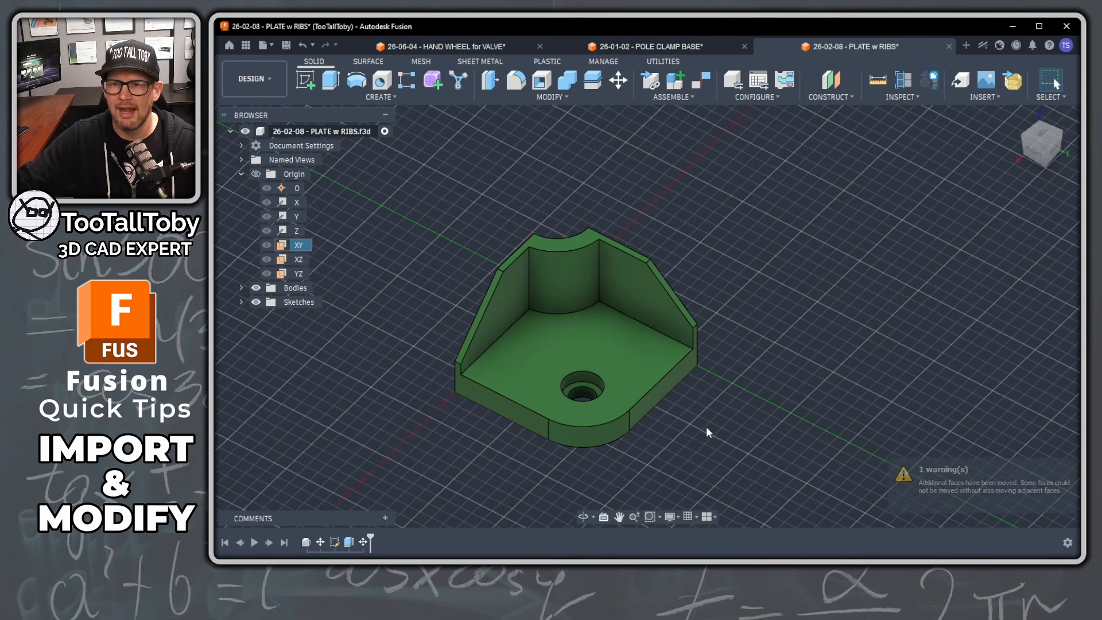
{"action": "left_click", "coordinate": [660, 391]}
{"action": "middle_click_drag", "start_coordinate": [511, 390], "coordinate": [565, 404], "text": "shift"}
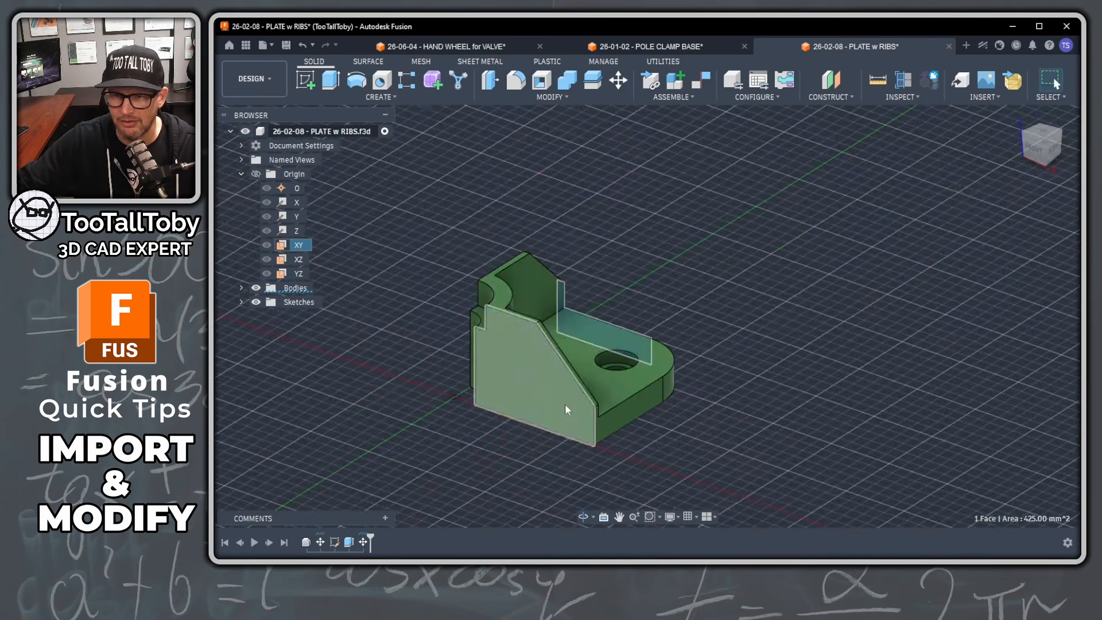
{"action": "left_click", "coordinate": [551, 411], "text": "shift"}
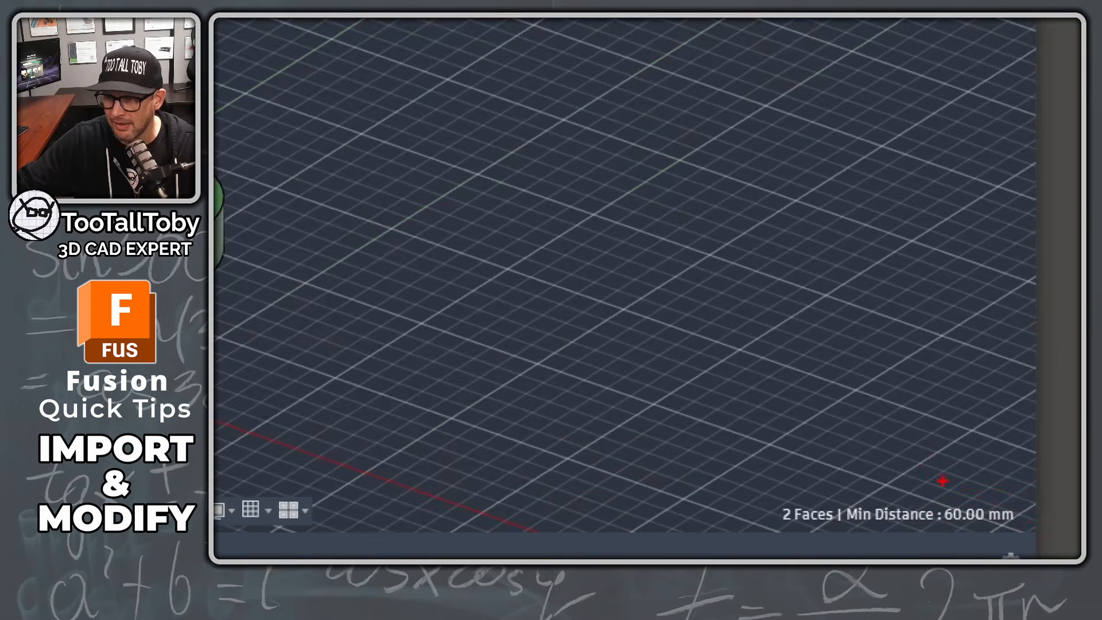
{"action": "key", "text": "Escape"}
{"action": "left_click", "coordinate": [734, 427]}
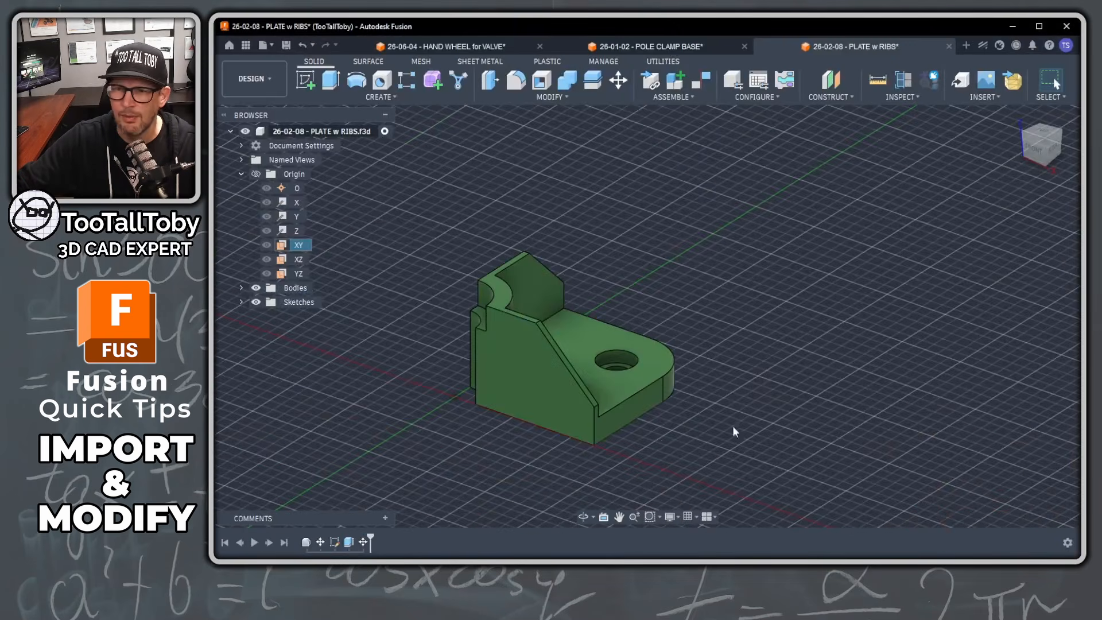
Measure the plate quarter's X-direction length between its end face and the parallel cut face, then clear the selection
{"action": "left_click", "coordinate": [622, 427]}
{"action": "middle_click_drag", "start_coordinate": [621, 428], "coordinate": [678, 433], "text": "shift"}
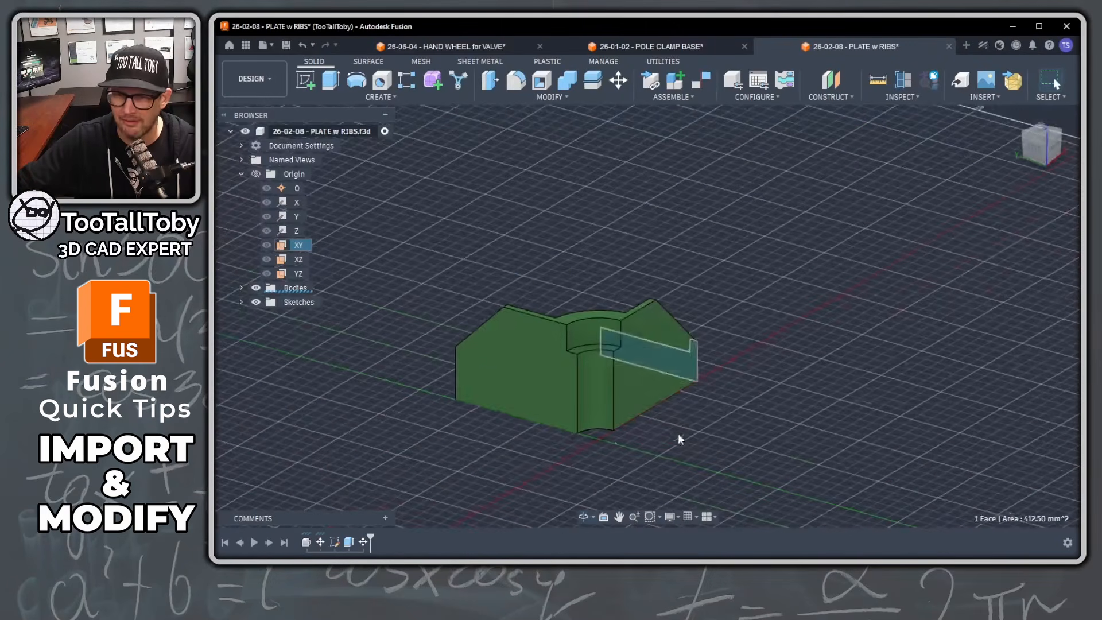
{"action": "left_click", "coordinate": [556, 407], "text": "shift"}
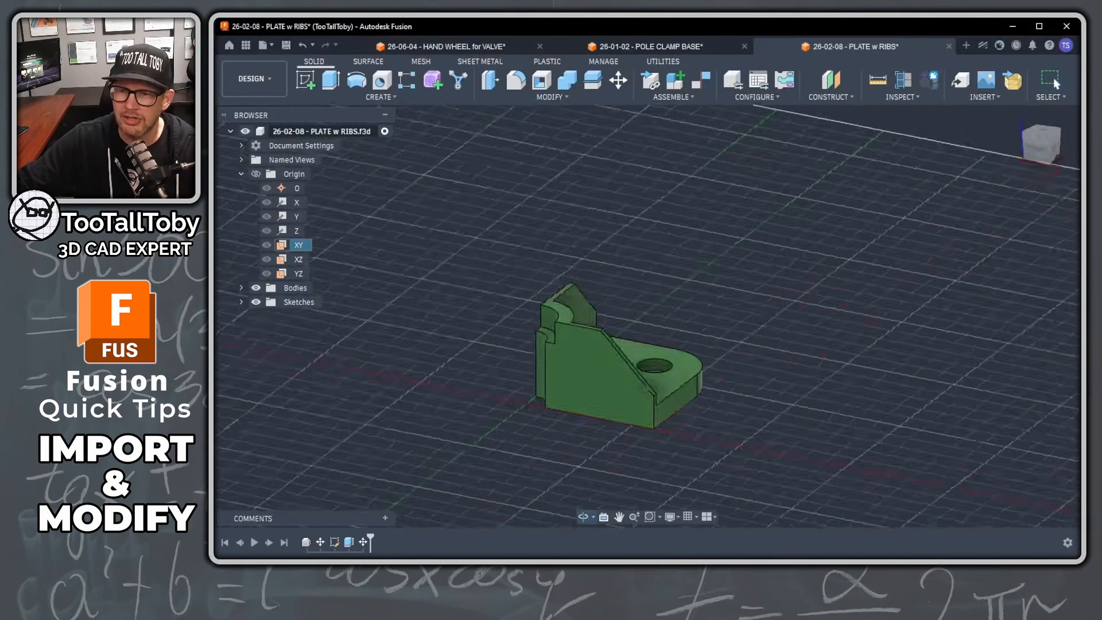
Check the radius of the hole's upper counterbore wall, then clear the selection
{"action": "middle_click_drag", "start_coordinate": [677, 384], "coordinate": [573, 421], "text": "shift"}
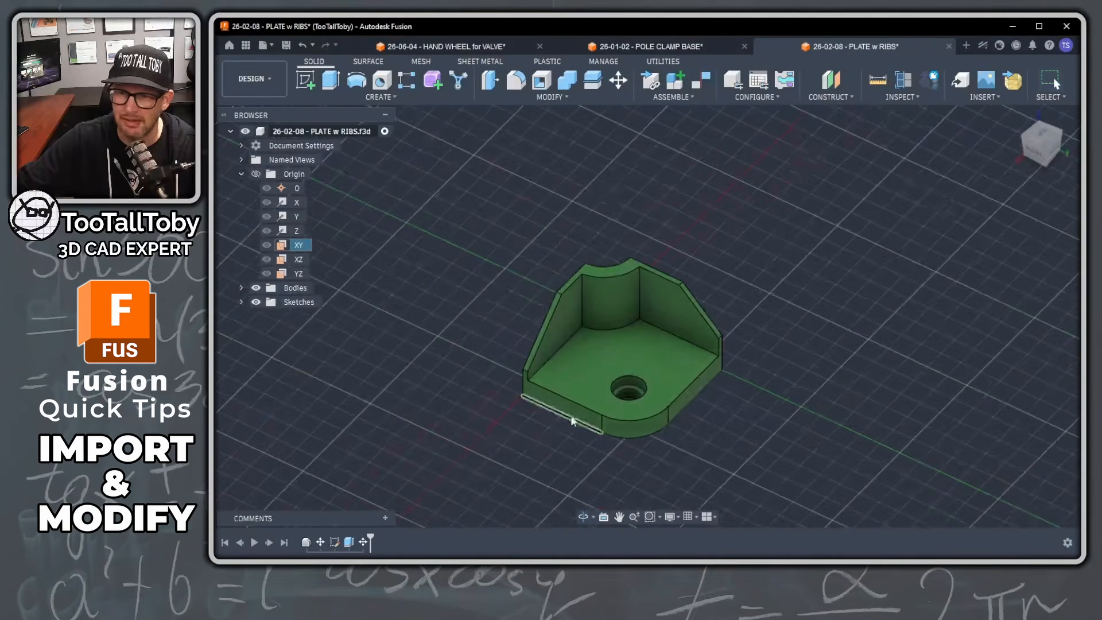
{"action": "scroll", "coordinate": [633, 393], "scroll_direction": "up", "scroll_amount": 6}
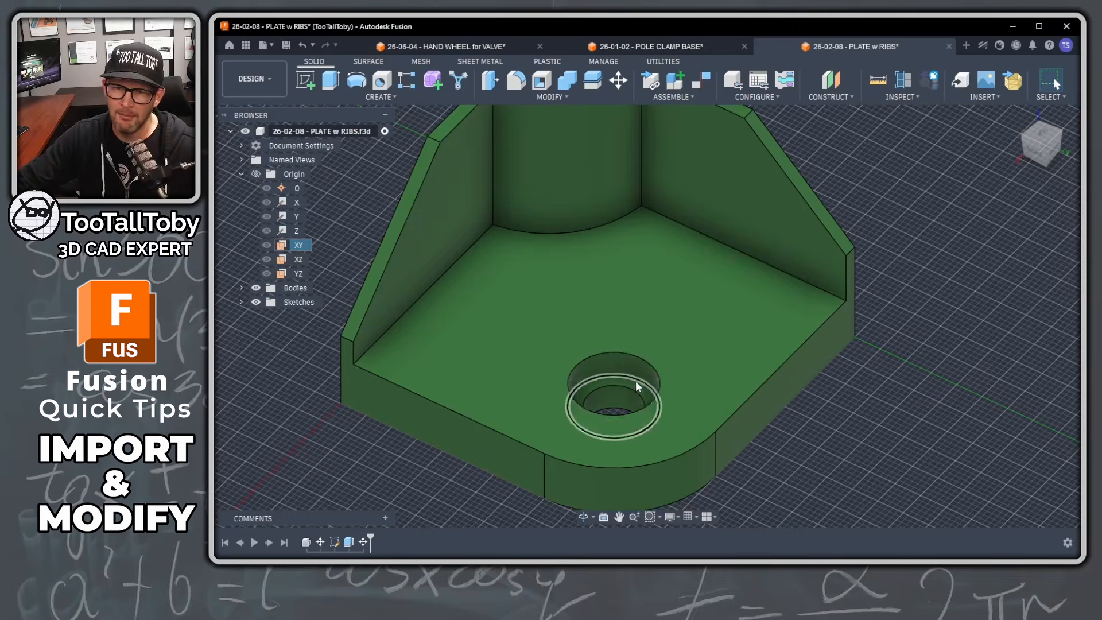
{"action": "left_click", "coordinate": [638, 373]}
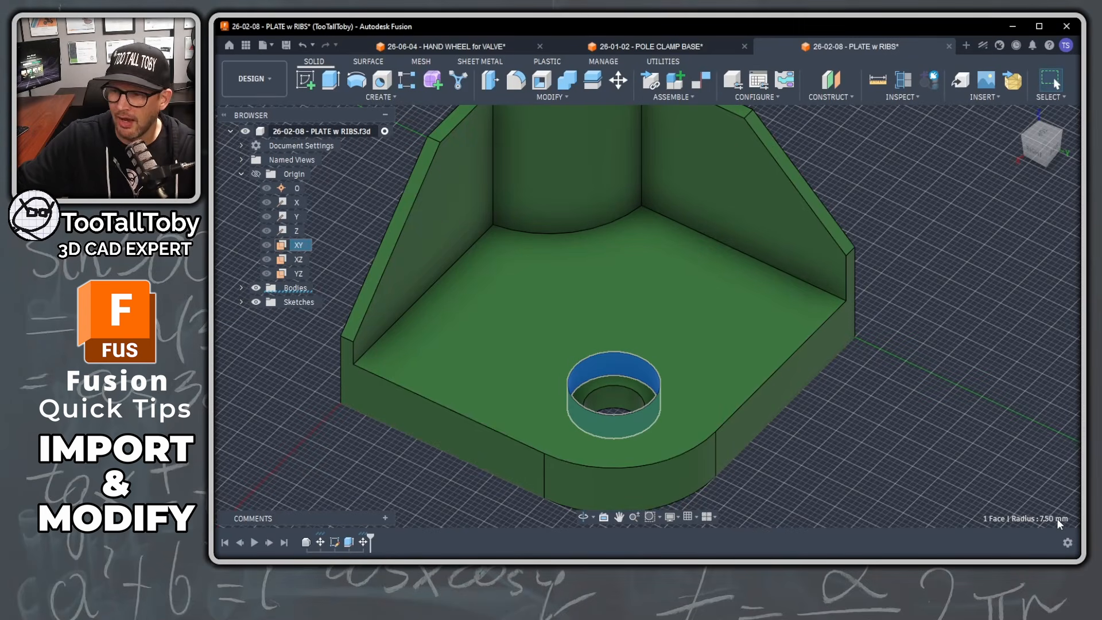
{"action": "left_click", "coordinate": [901, 419]}
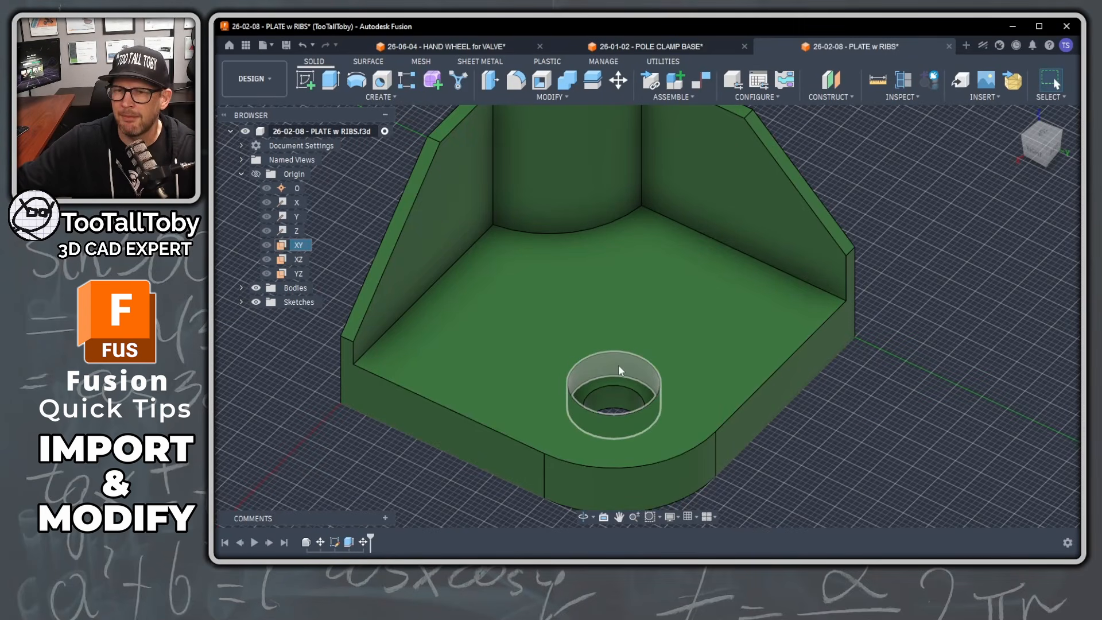
Enlarge the plate hole's upper counterbore by offsetting its cylindrical wall with Offset Face at a distance of -5 mm
{"action": "scroll", "coordinate": [780, 424], "scroll_direction": "down", "scroll_amount": 4}
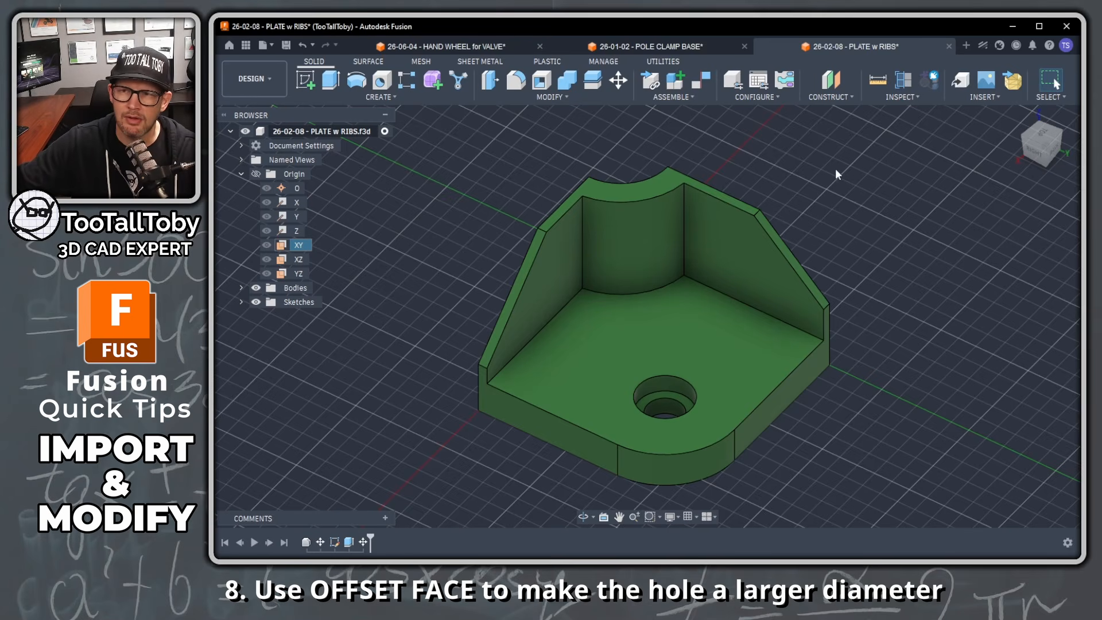
{"action": "key", "text": "s"}
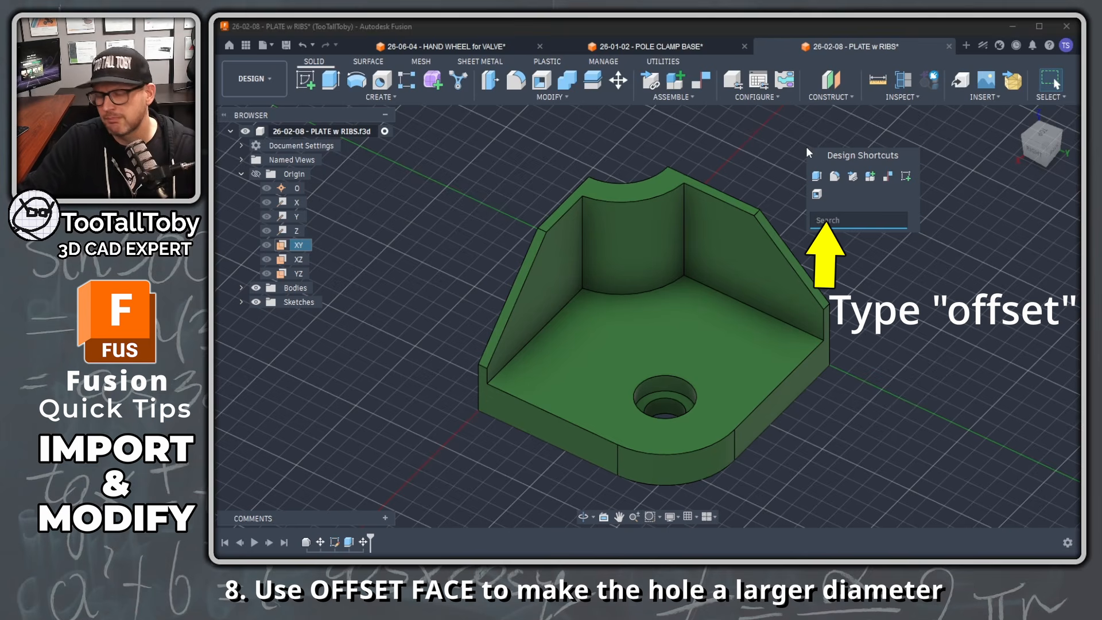
{"action": "type", "text": "off"}
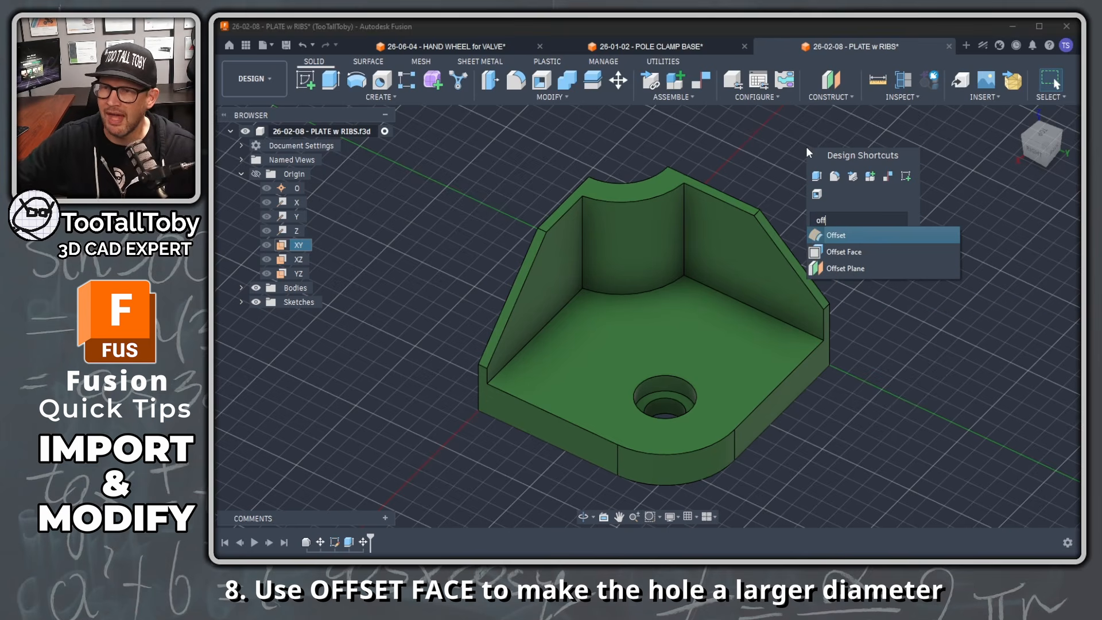
{"action": "left_click", "coordinate": [846, 251]}
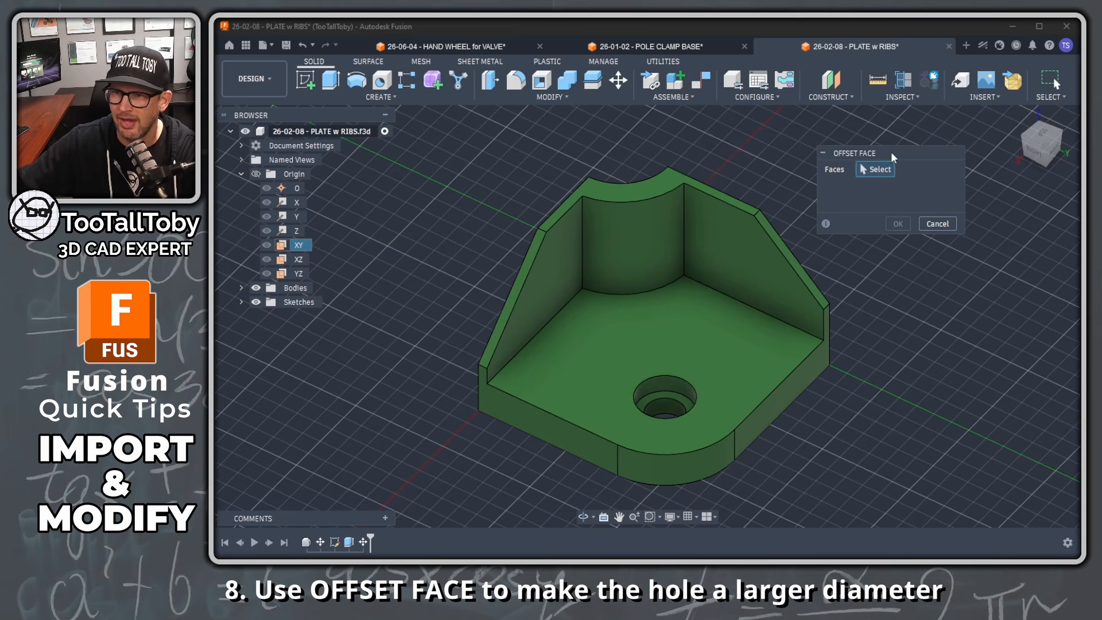
{"action": "left_click", "coordinate": [672, 386]}
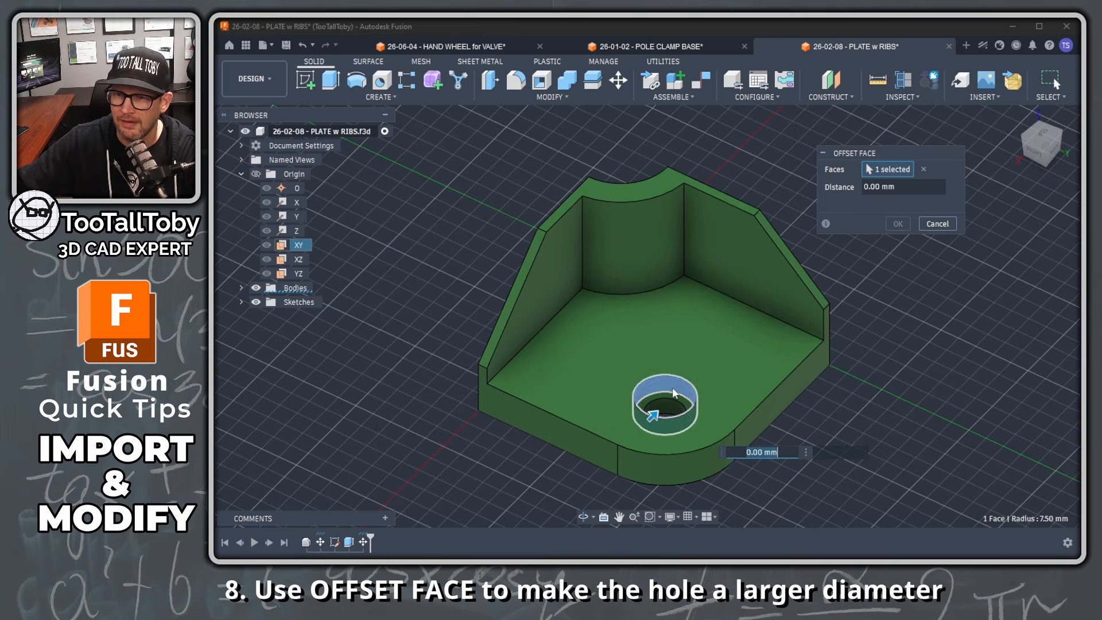
{"action": "type", "text": "5"}
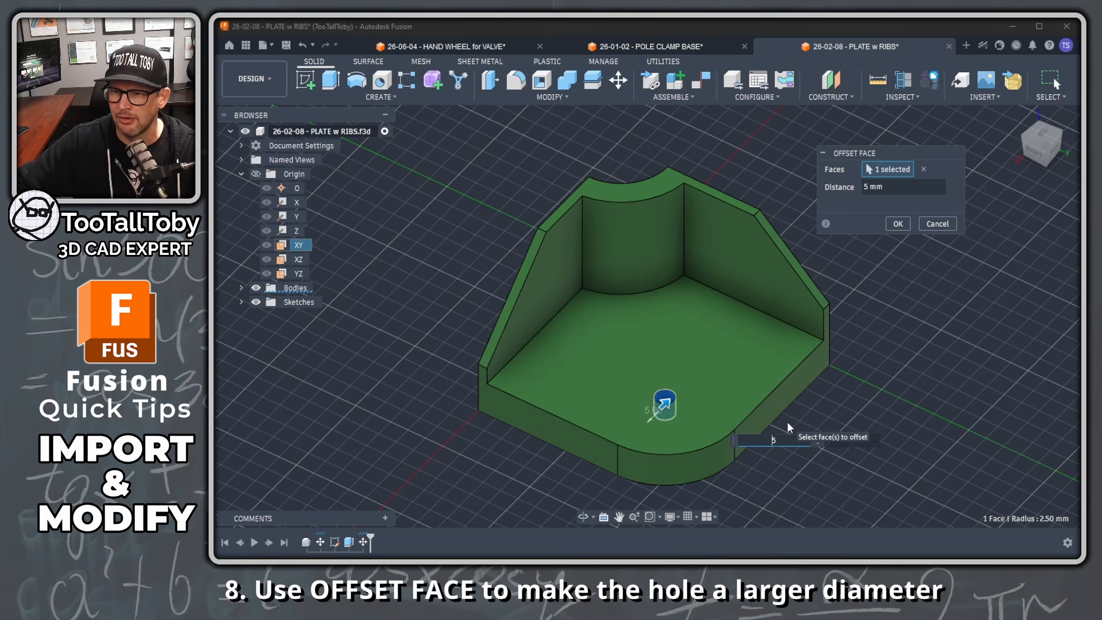
{"action": "type", "text": "-"}
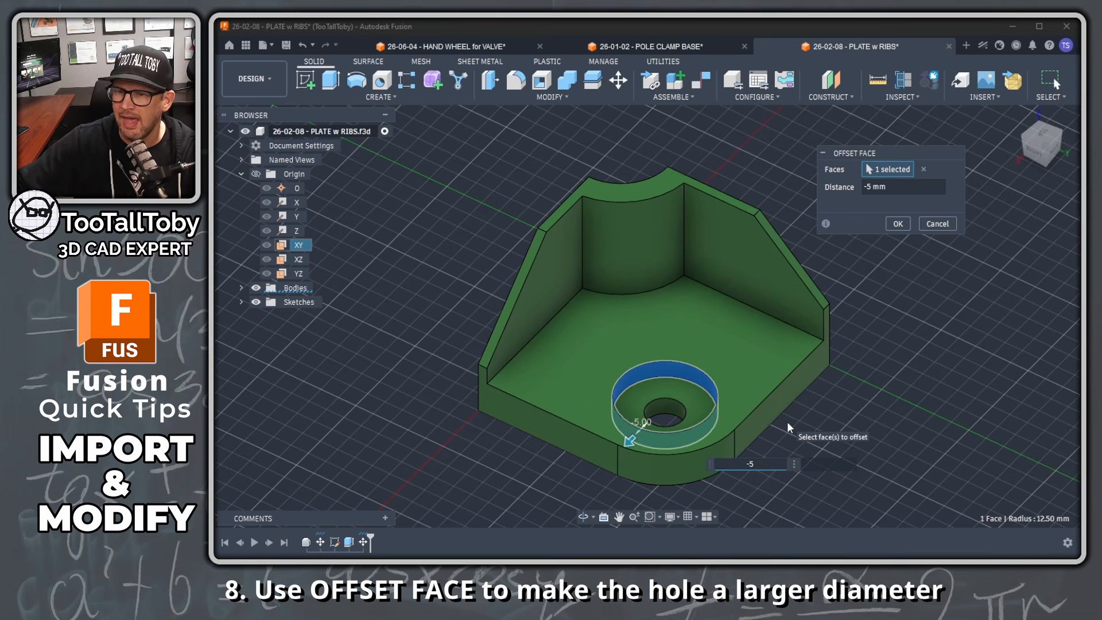
{"action": "left_click", "coordinate": [899, 223]}
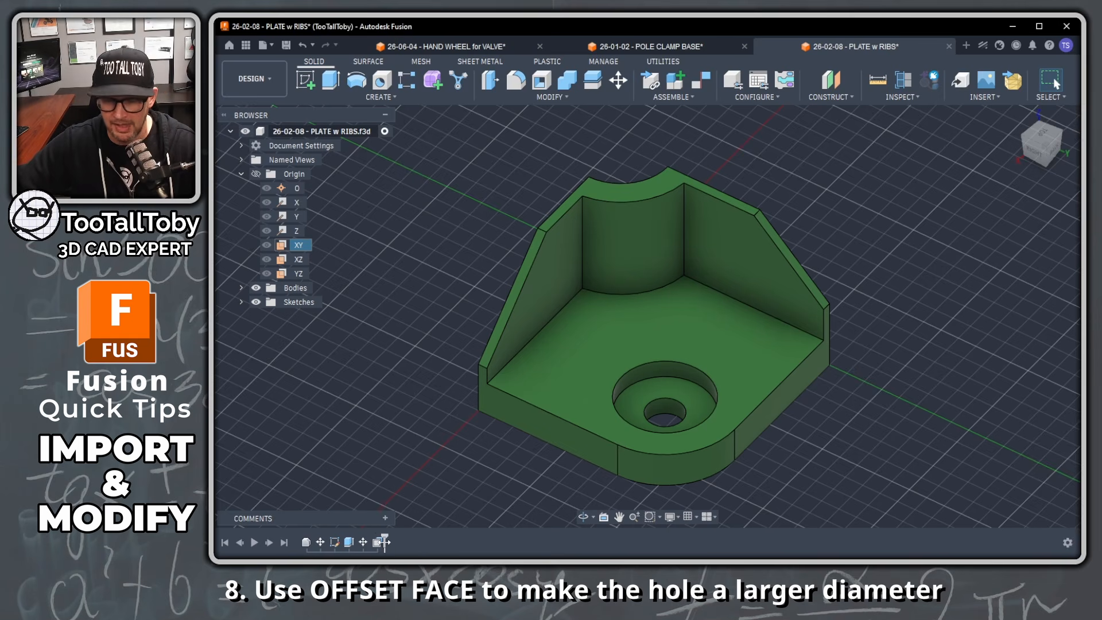
Edit the counterbore's Offset Face feature in the timeline and set its distance to -4 mm
{"action": "mouse_move", "coordinate": [384, 540]}
{"action": "left_mouse_down"}
{"action": "mouse_move", "coordinate": [372, 542]}
{"action": "mouse_move", "coordinate": [382, 544]}
{"action": "left_mouse_up"}
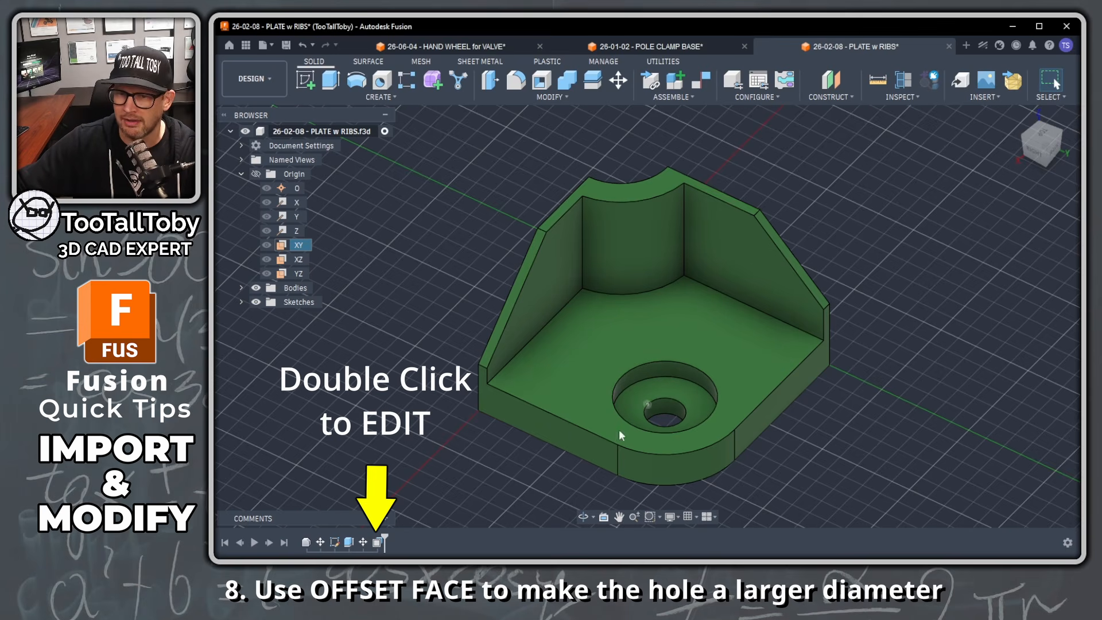
{"action": "double_click", "coordinate": [377, 542]}
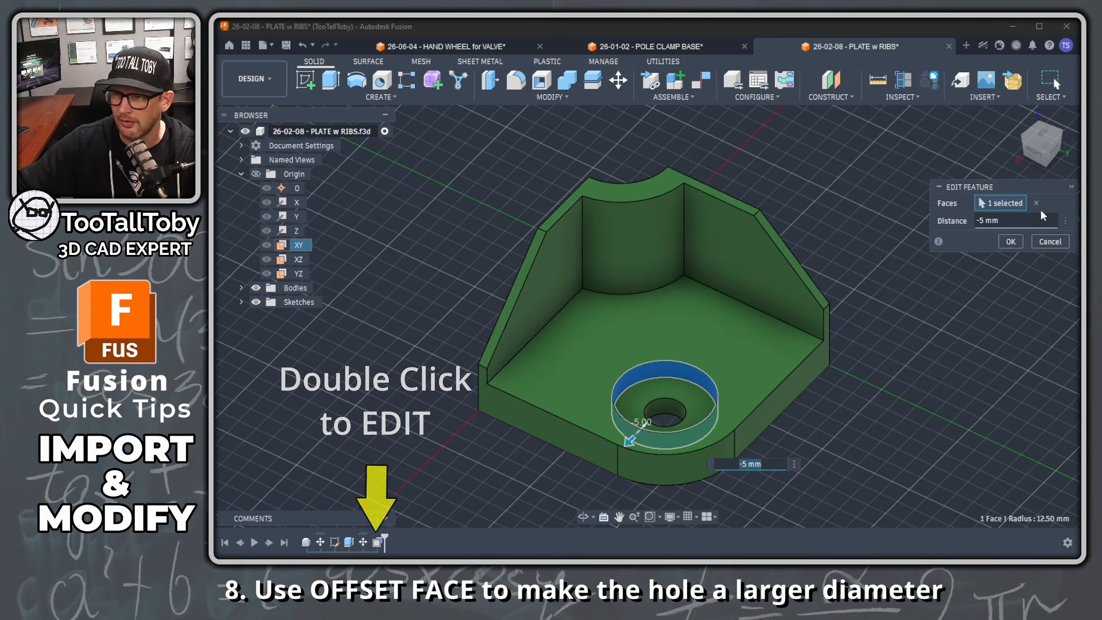
{"action": "left_click_drag", "start_coordinate": [1006, 219], "coordinate": [816, 196]}
{"action": "type", "text": "+"}
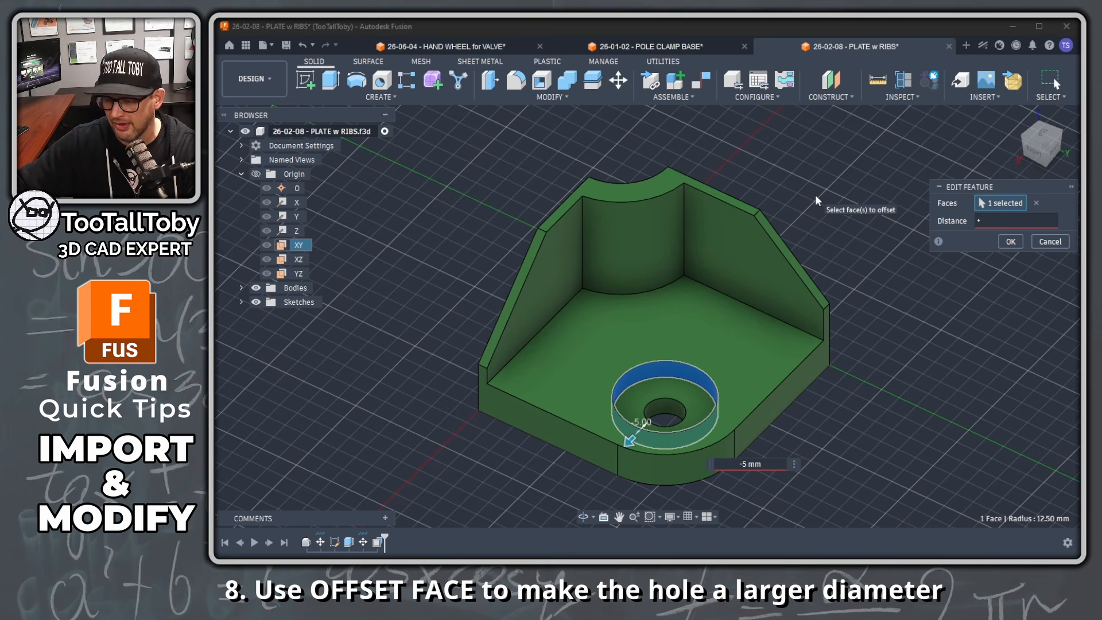
{"action": "type", "text": "4"}
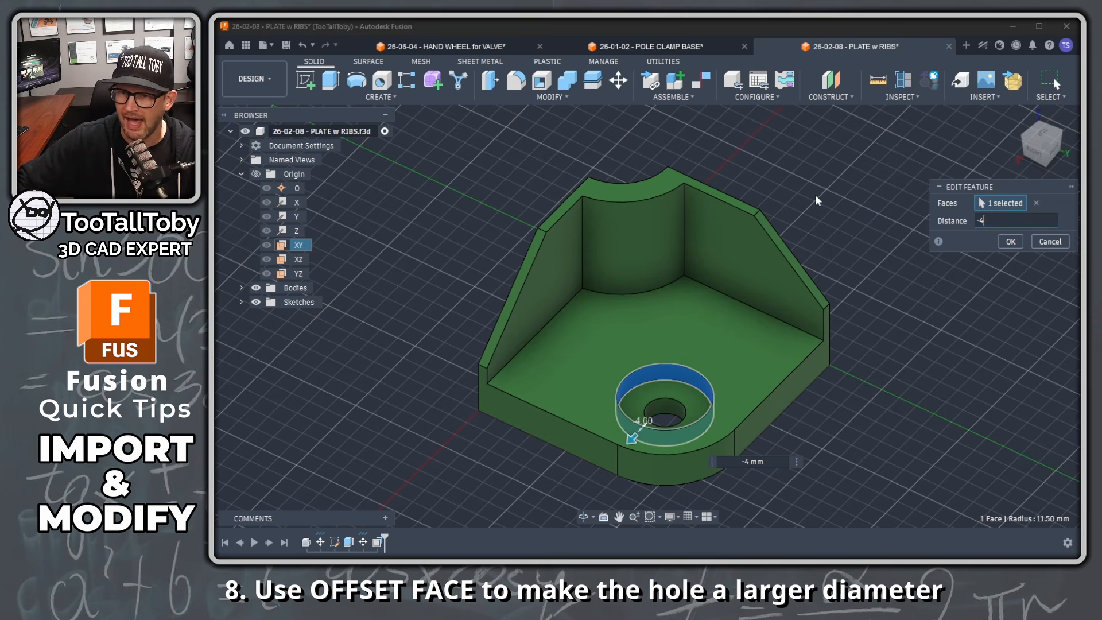
{"action": "key", "text": "Return"}
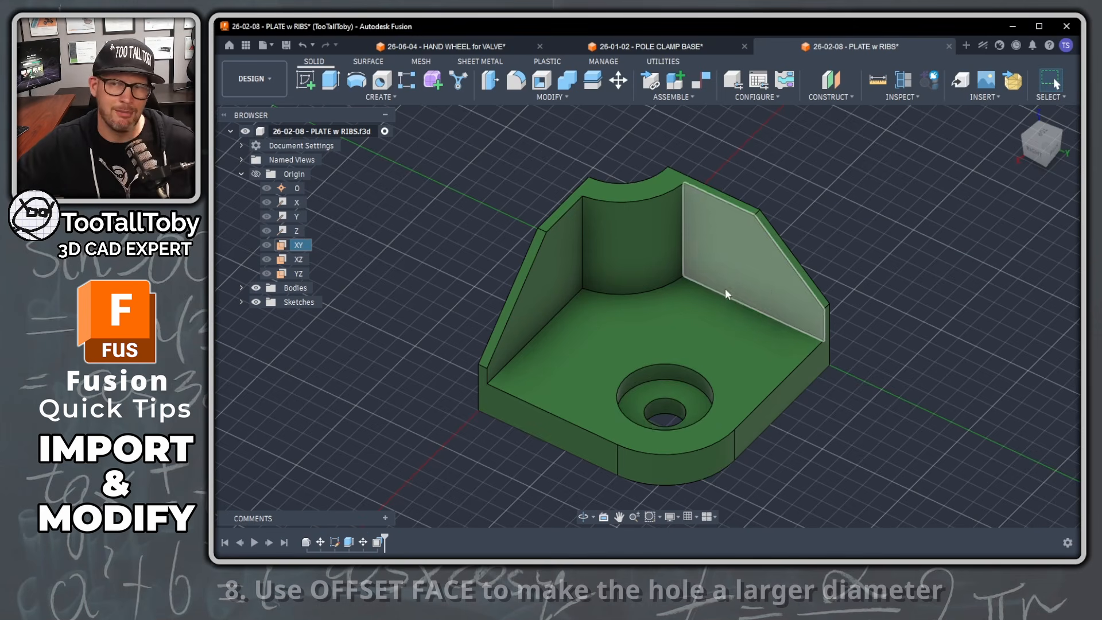
Mirror the plate quarter body about the XZ origin plane with the Join operation
{"action": "scroll", "coordinate": [727, 289], "scroll_direction": "down", "scroll_amount": 2}
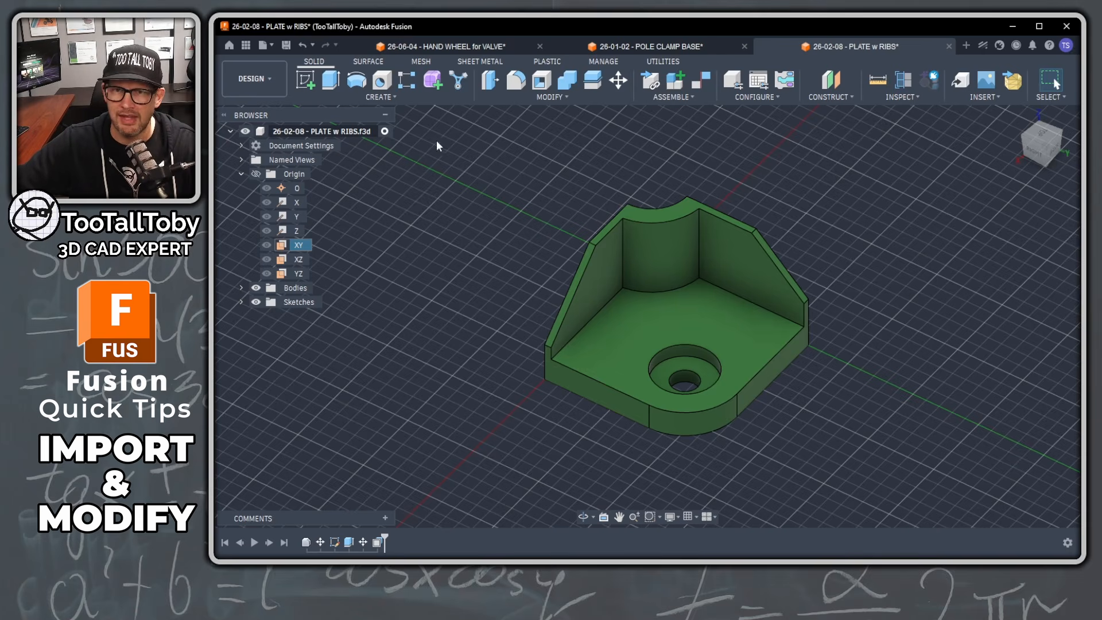
{"action": "left_click", "coordinate": [392, 96]}
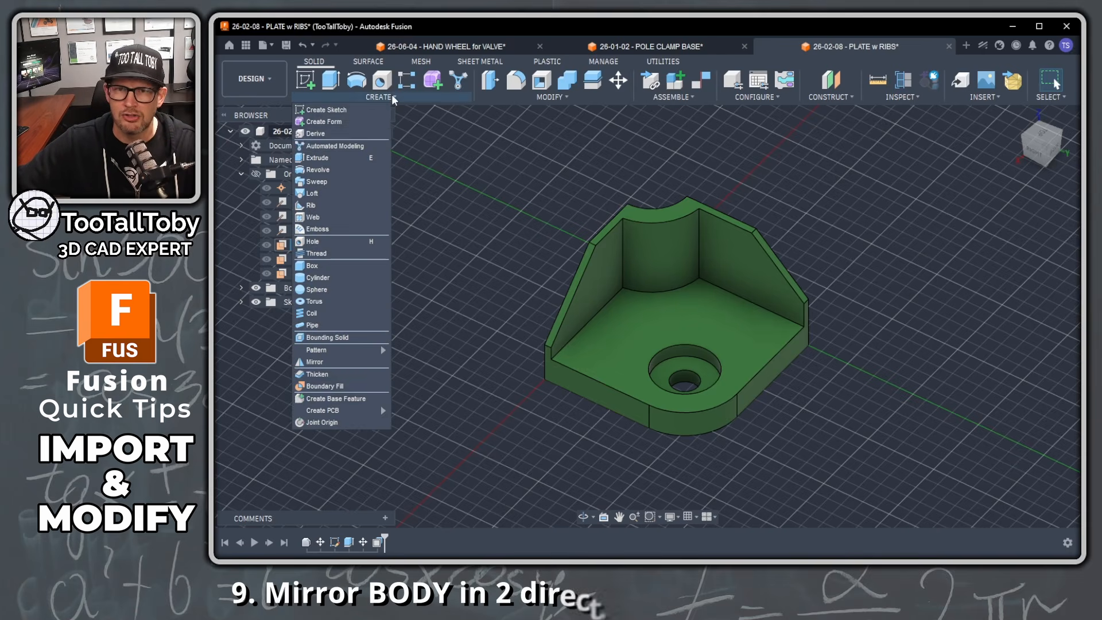
{"action": "left_click", "coordinate": [326, 363]}
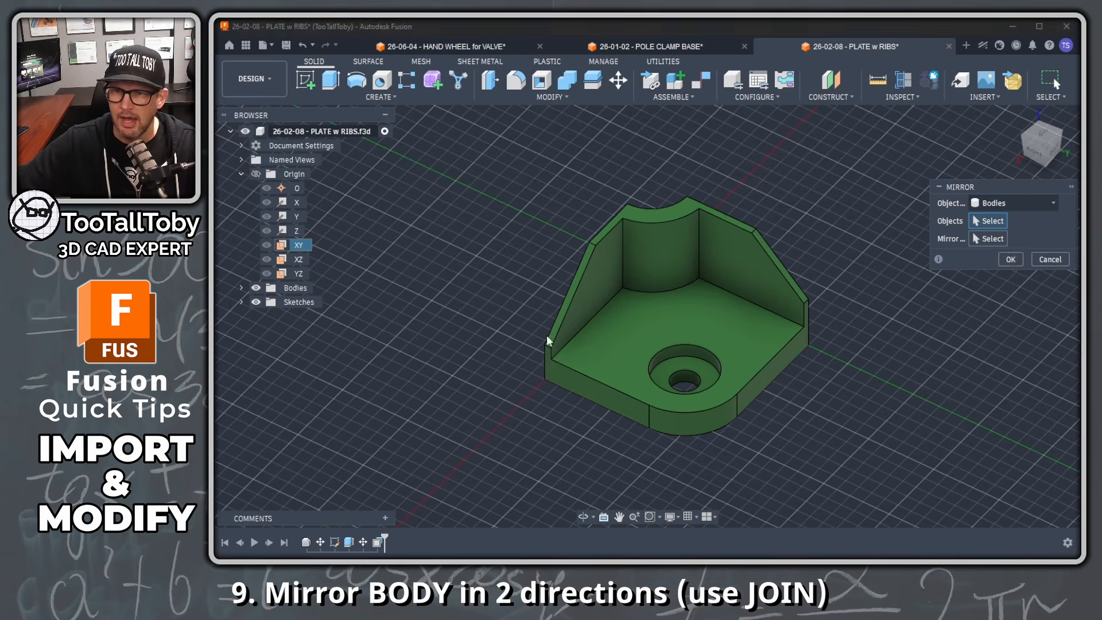
{"action": "left_click", "coordinate": [688, 284]}
{"action": "left_click", "coordinate": [974, 237]}
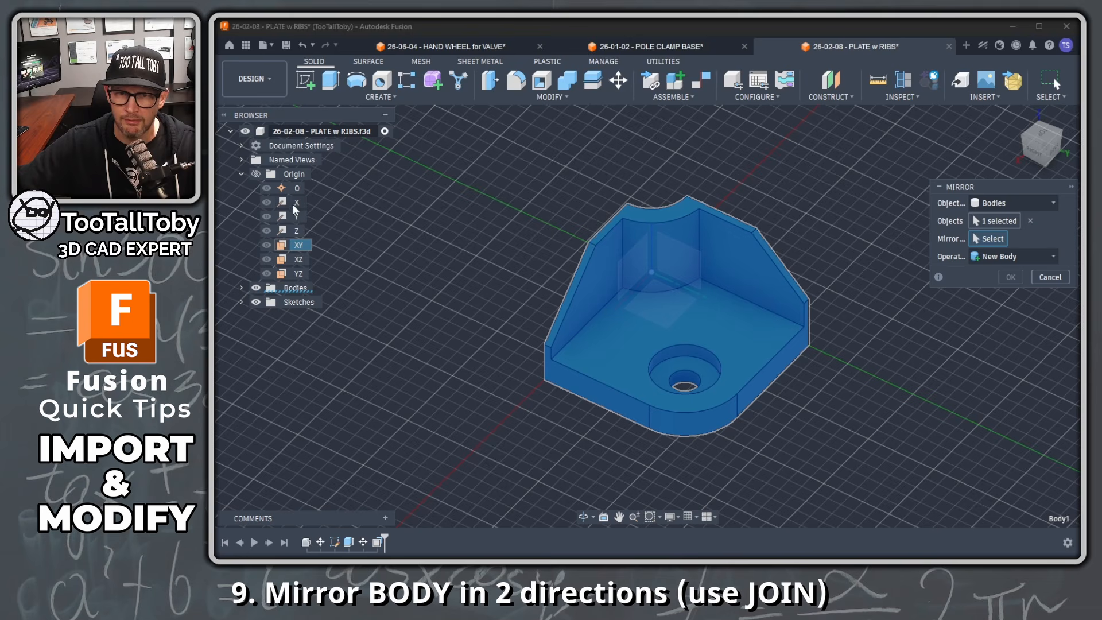
{"action": "left_click", "coordinate": [298, 261]}
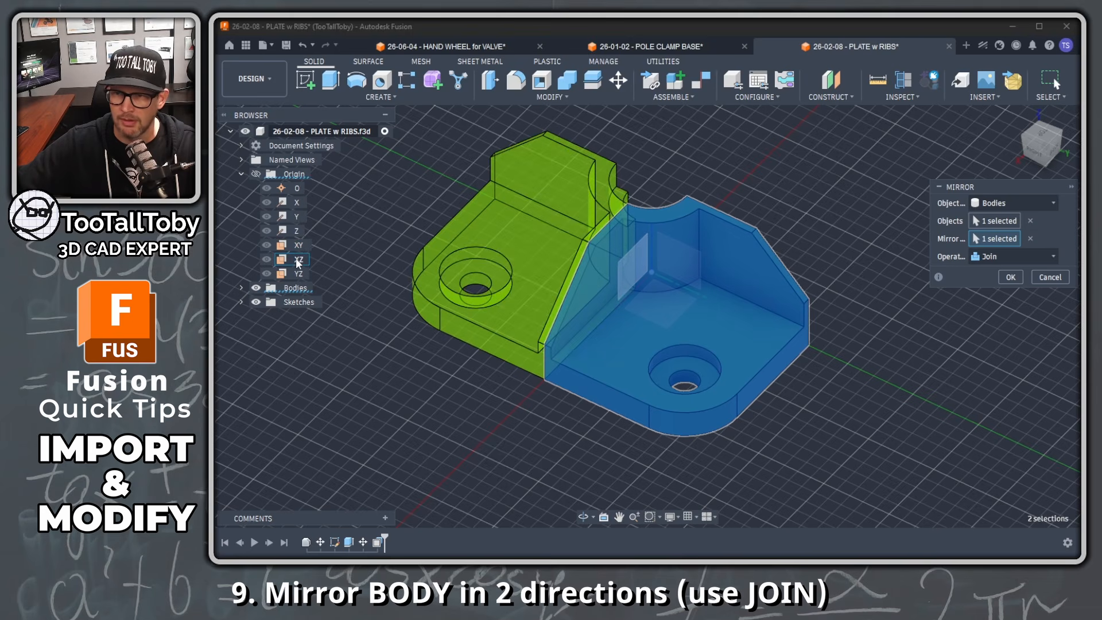
{"action": "left_click", "coordinate": [1010, 277]}
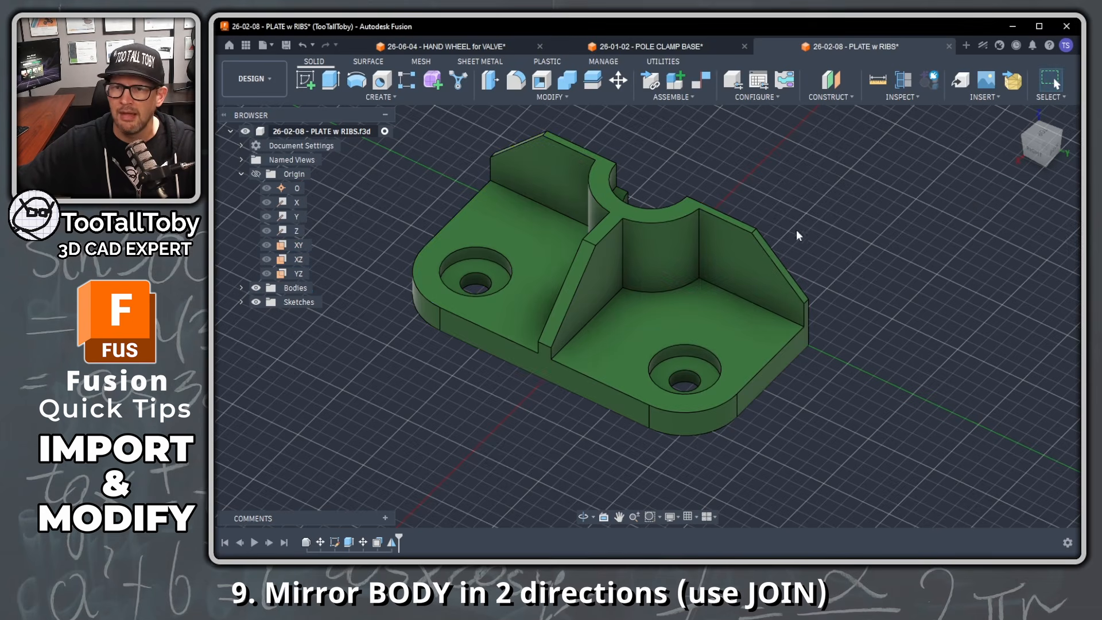
Mirror the joined half-plate body about the YZ origin plane with the Join operation to complete the full plate
{"action": "left_click", "coordinate": [386, 99]}
{"action": "left_click", "coordinate": [332, 362]}
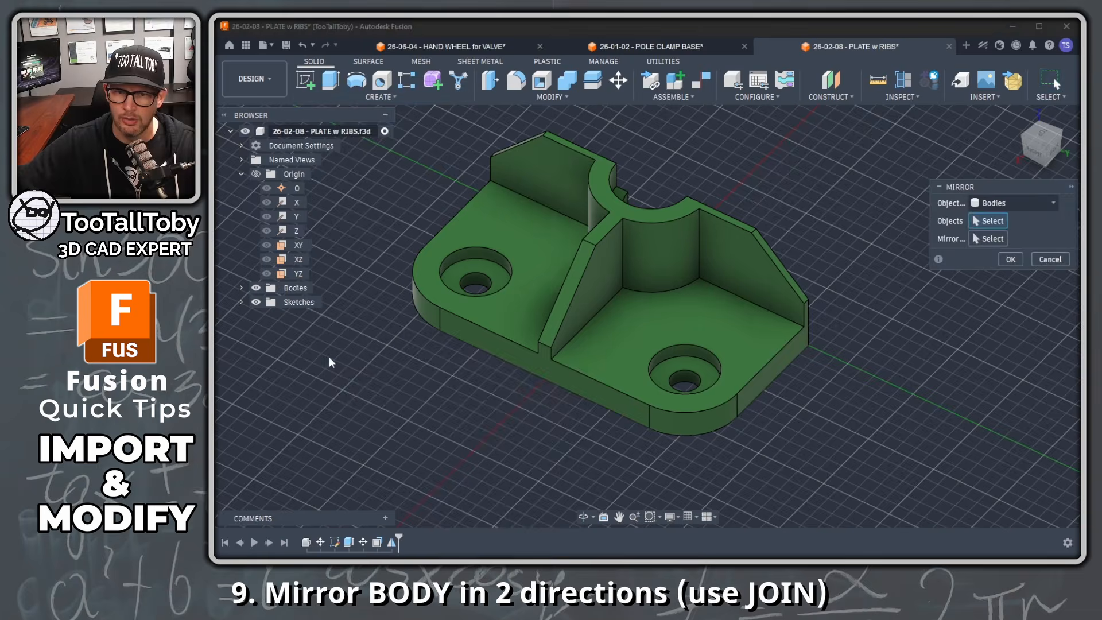
{"action": "left_click", "coordinate": [660, 289]}
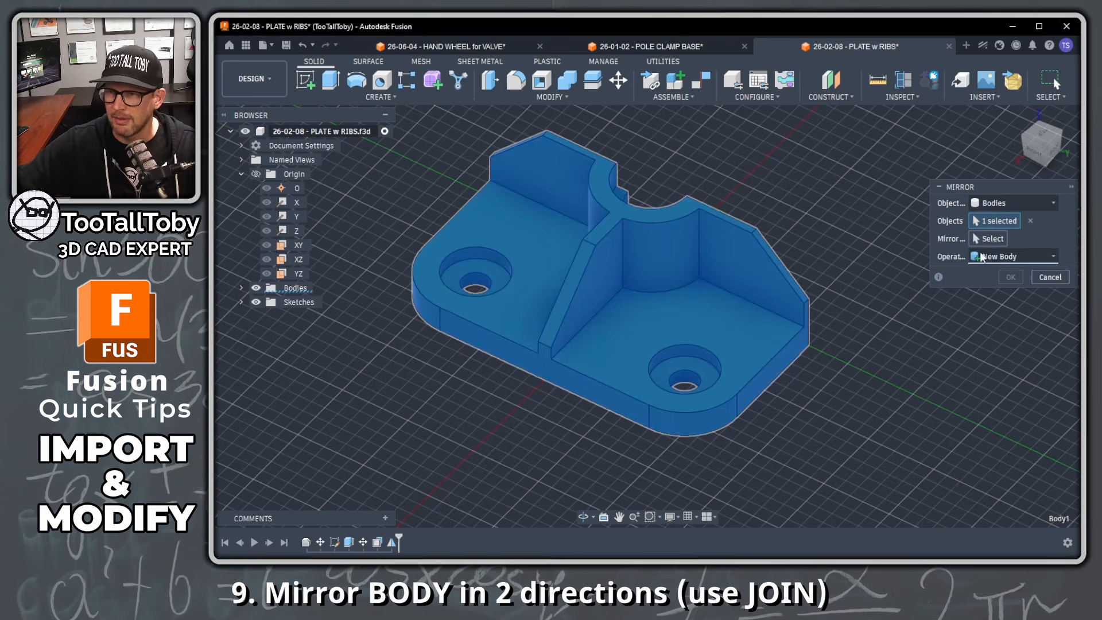
{"action": "left_click", "coordinate": [998, 241]}
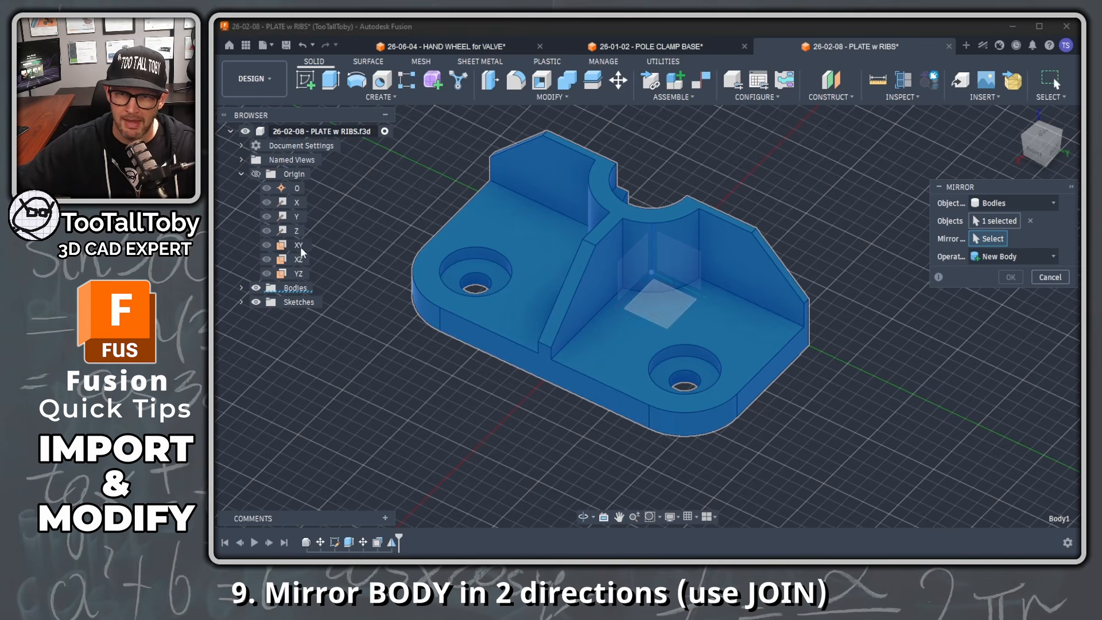
{"action": "left_click", "coordinate": [291, 275]}
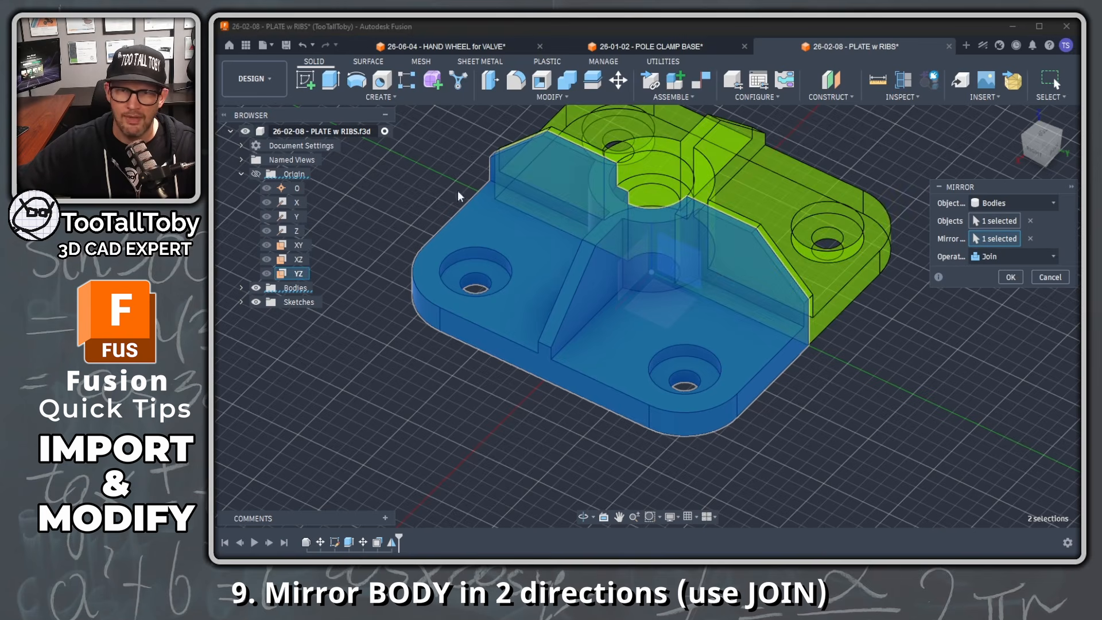
{"action": "left_click", "coordinate": [1019, 279]}
{"action": "scroll", "coordinate": [861, 344], "scroll_direction": "down", "scroll_amount": 1}
{"action": "middle_click_drag", "start_coordinate": [772, 323], "coordinate": [622, 413]}
{"action": "middle_click_drag", "start_coordinate": [681, 313], "coordinate": [691, 395], "text": "shift"}
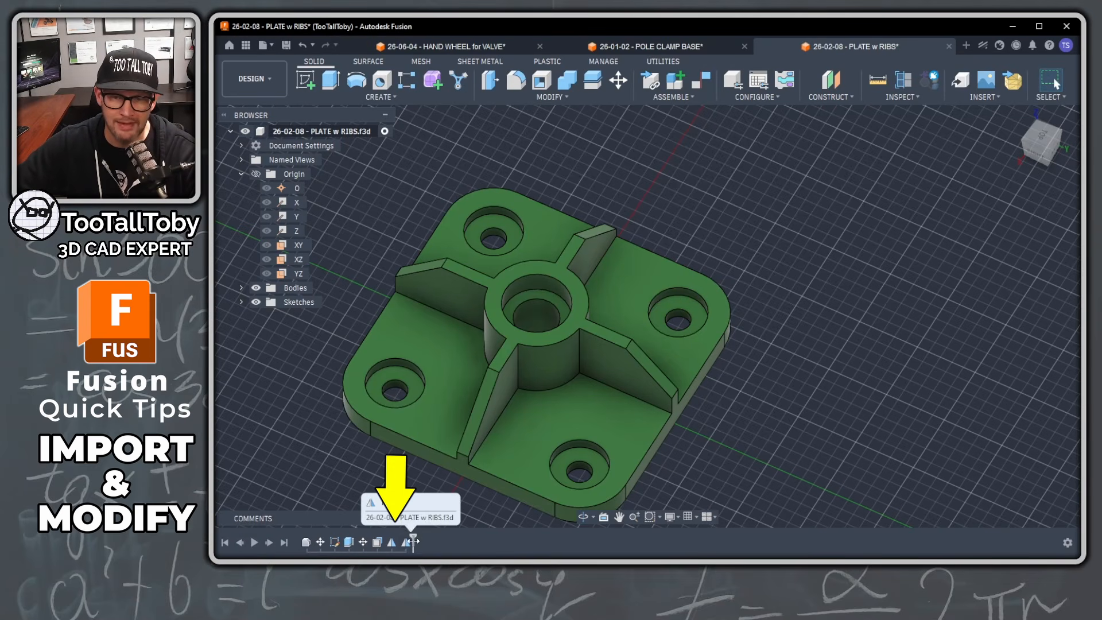
Roll the timeline back to before both mirrors and offset the inner face of the rib along the X axis by 2 mm
{"action": "left_click_drag", "start_coordinate": [412, 545], "coordinate": [385, 544]}
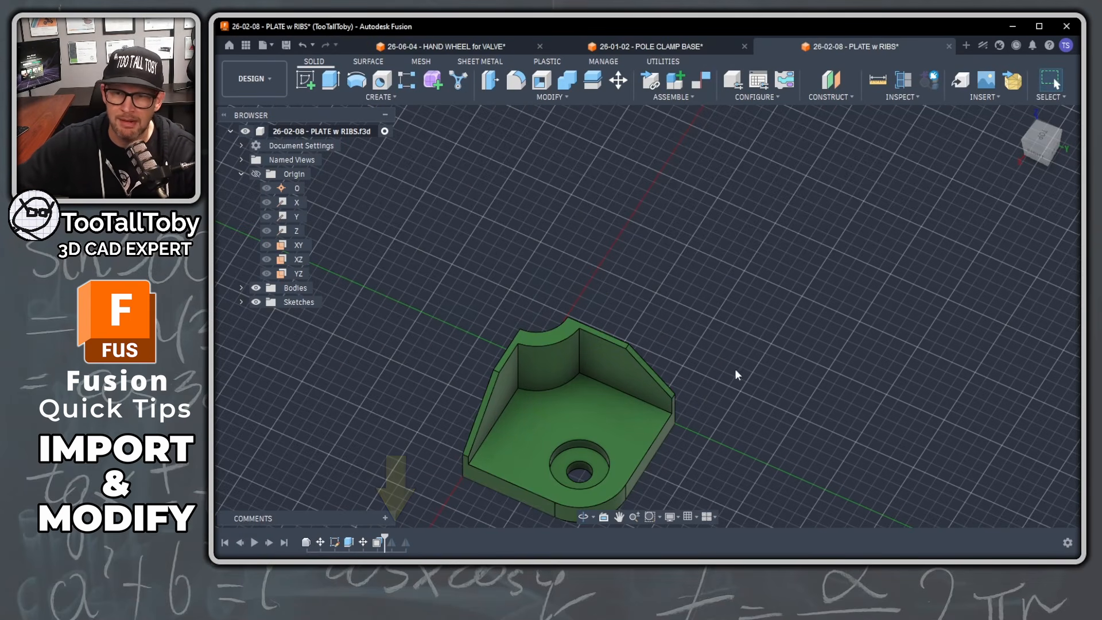
{"action": "middle_click_drag", "start_coordinate": [667, 407], "coordinate": [659, 370], "text": "shift"}
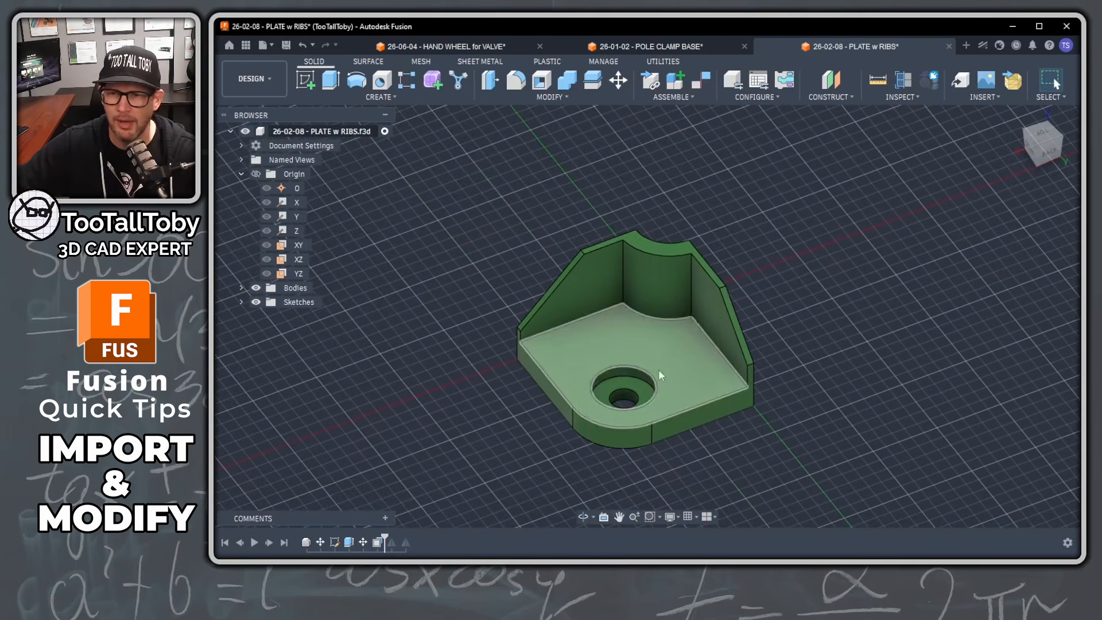
{"action": "key", "text": "q"}
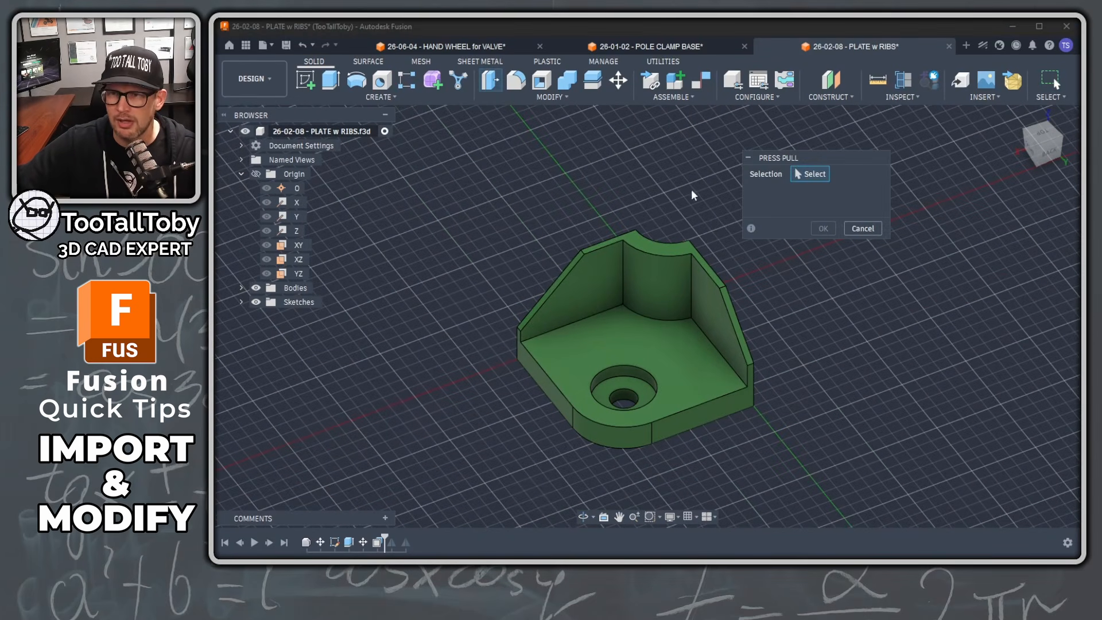
{"action": "left_click", "coordinate": [584, 304]}
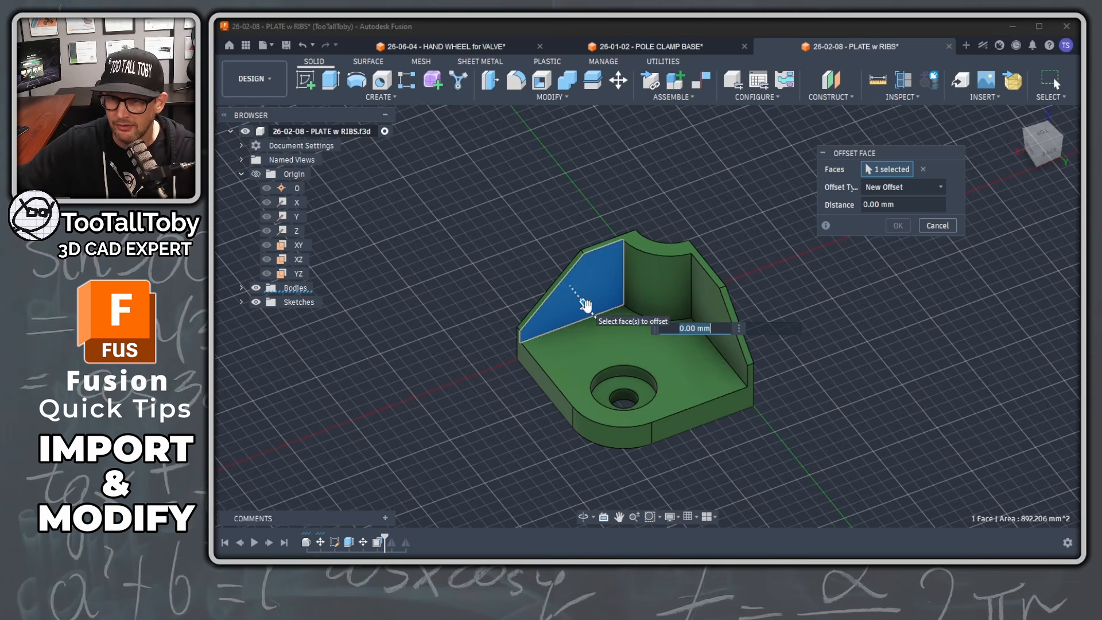
{"action": "type", "text": "5"}
{"action": "left_click_drag", "start_coordinate": [593, 313], "coordinate": [592, 313]}
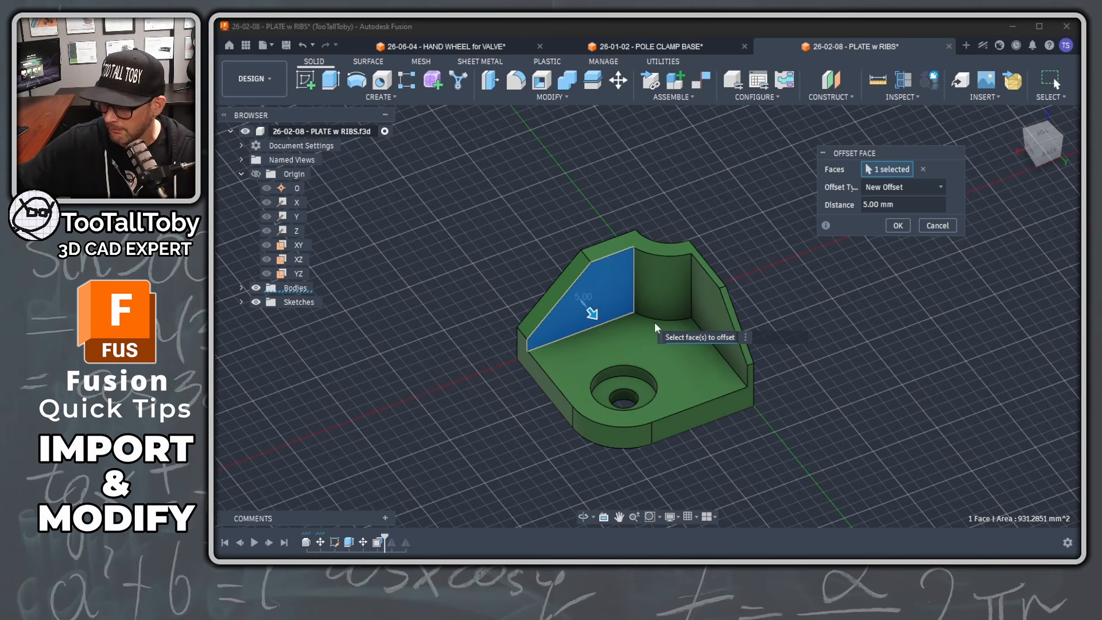
{"action": "key", "text": "Return"}
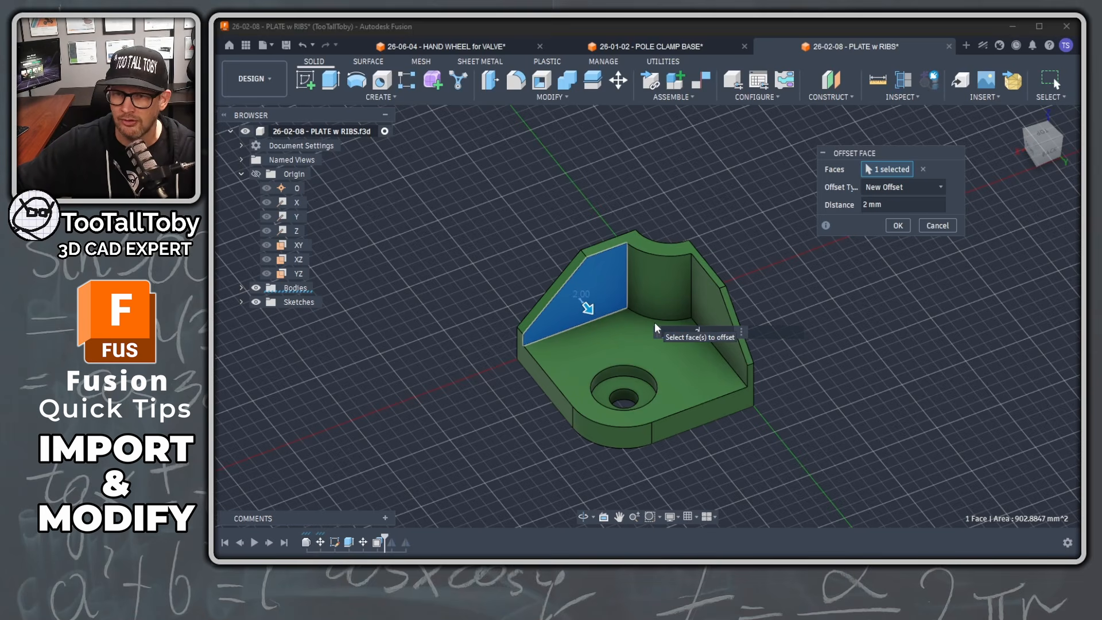
{"action": "key", "text": "Return"}
Thicken the rib along the Y axis by offsetting its inner face 2 mm with Press Pull
{"action": "key", "text": "q"}
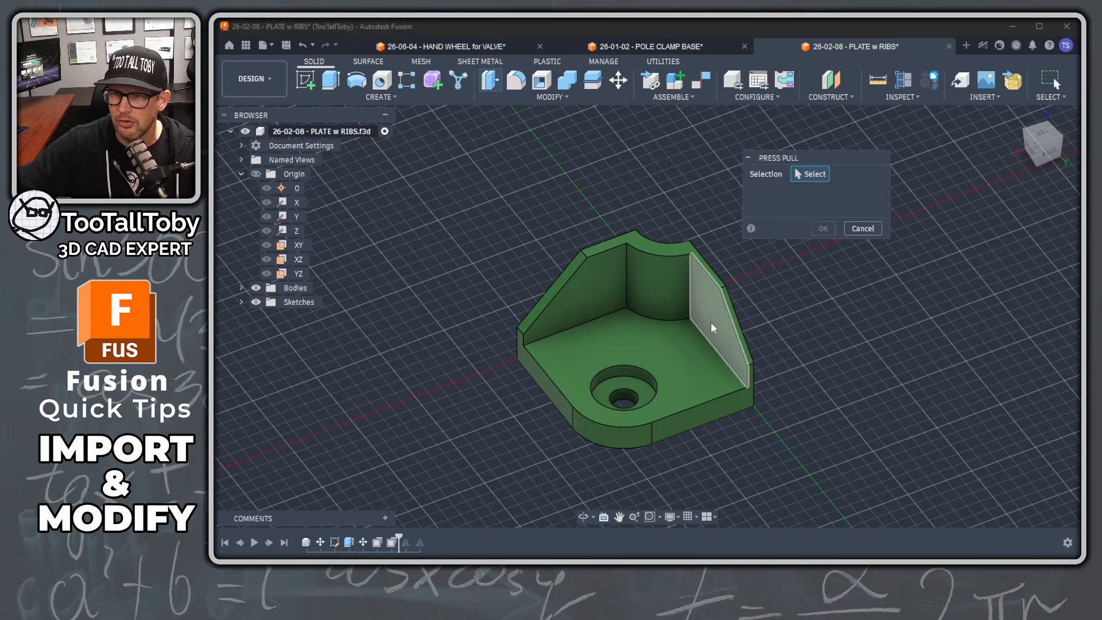
{"action": "left_click", "coordinate": [714, 323]}
{"action": "type", "text": "2"}
{"action": "key", "text": "Return"}
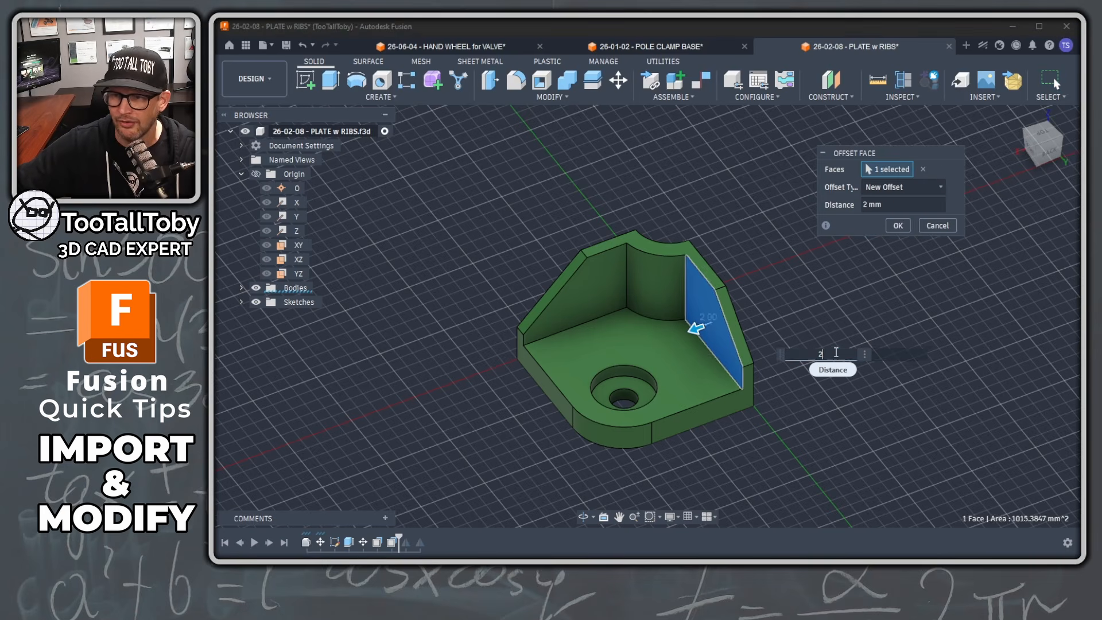
{"action": "key", "text": "Return"}
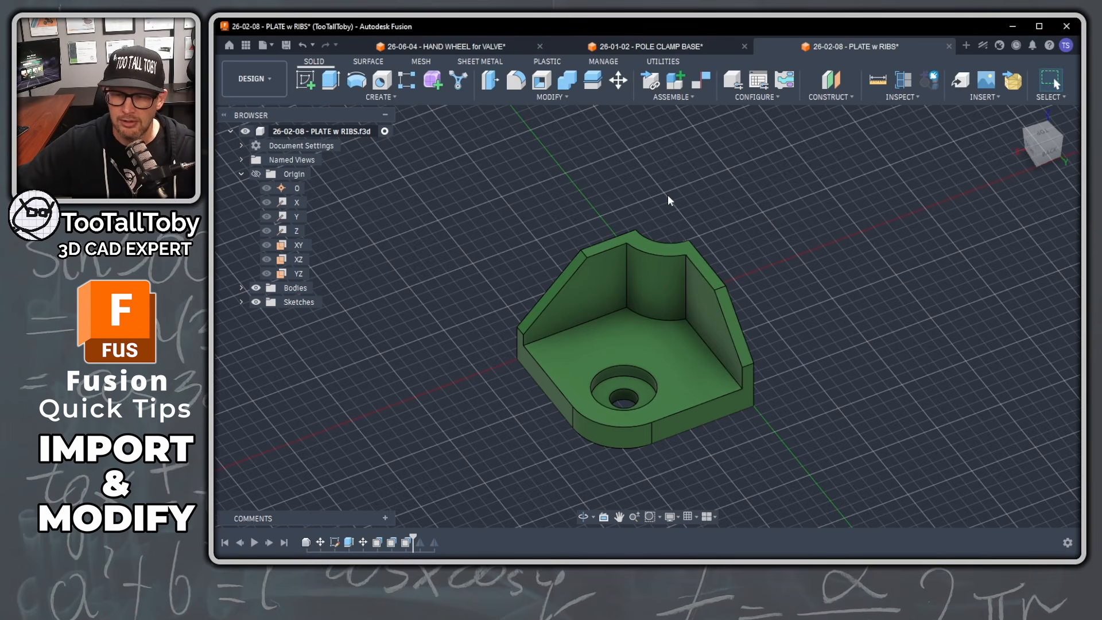
Offset the boss's outer cylindrical face by 5 mm and roll the timeline forward past both mirrors
{"action": "key", "text": "q"}
{"action": "left_click", "coordinate": [662, 276]}
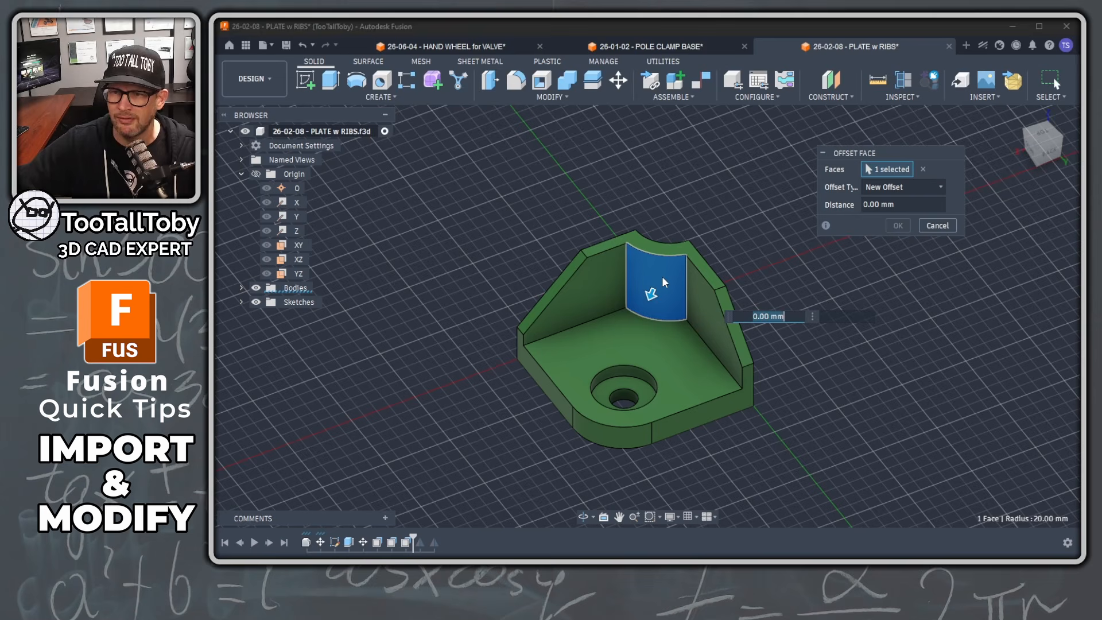
{"action": "type", "text": "5"}
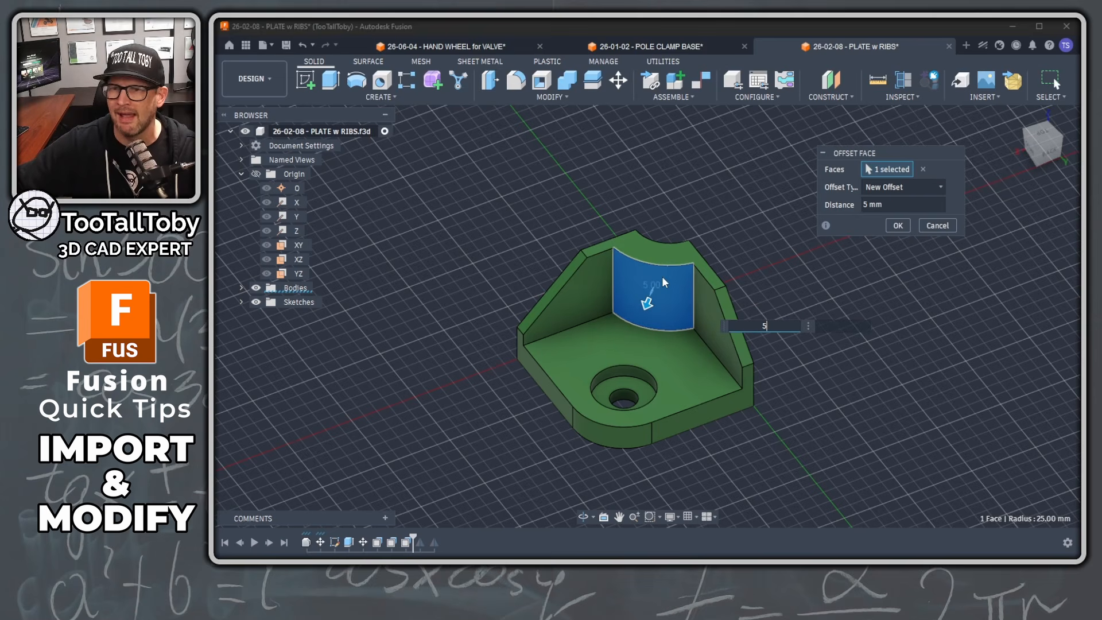
{"action": "left_click", "coordinate": [891, 226]}
{"action": "left_click_drag", "start_coordinate": [427, 543], "coordinate": [455, 544]}
{"action": "middle_click_drag", "start_coordinate": [810, 360], "coordinate": [821, 324], "text": "shift"}
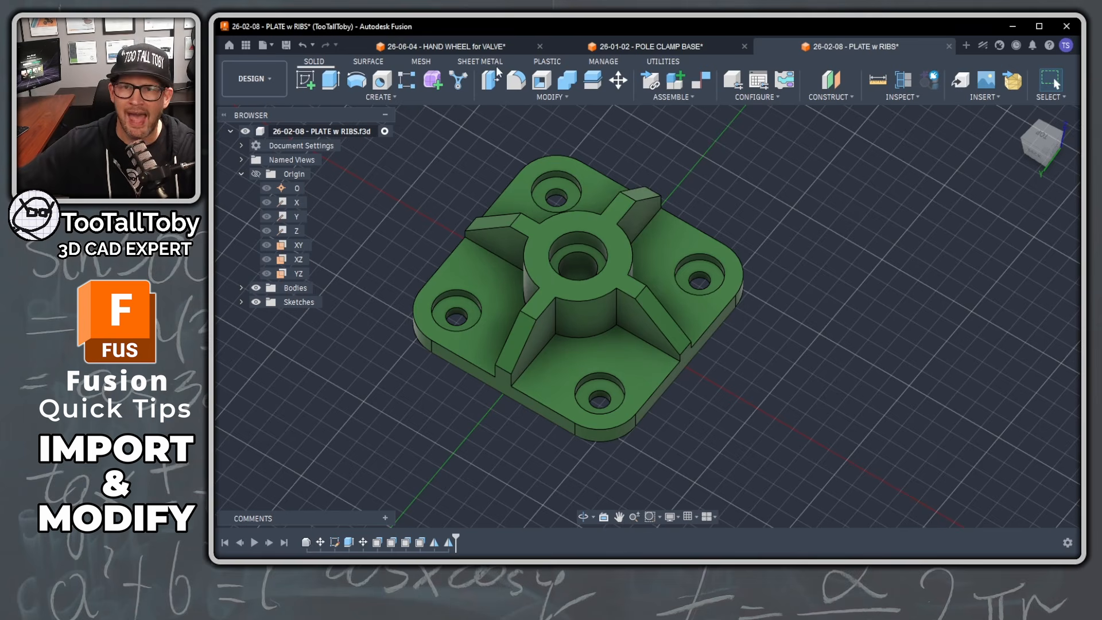
Switch to the HAND WHEEL for VALVE document and undo all earlier edits back to the imported body
{"action": "left_click", "coordinate": [473, 44]}
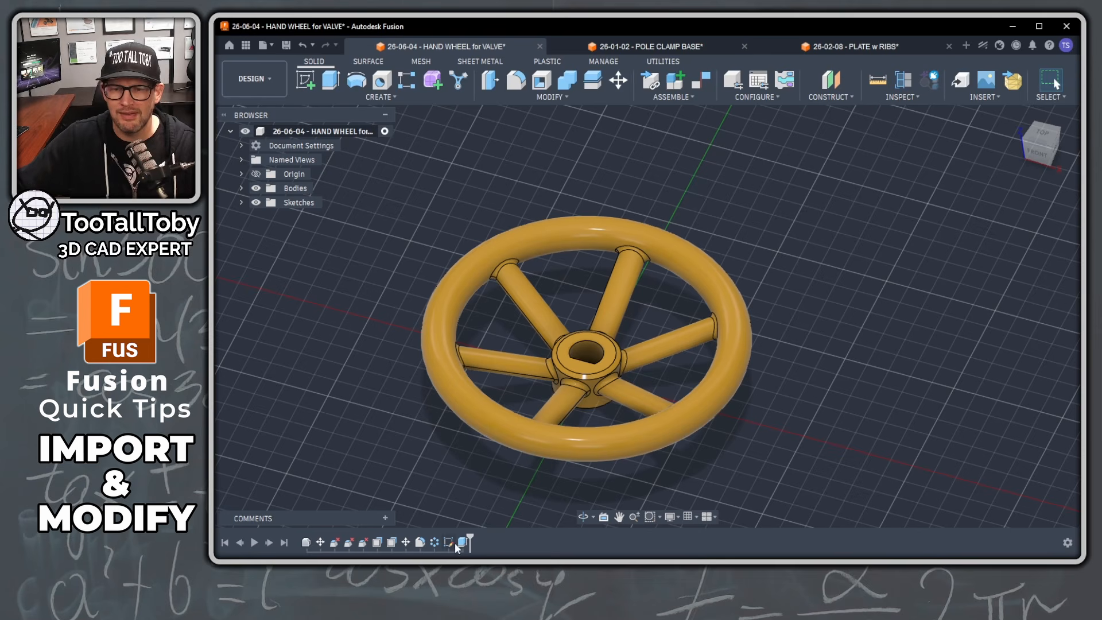
{"action": "key", "text": "ctrl+z"}
{"action": "key", "text": "ctrl+z"}
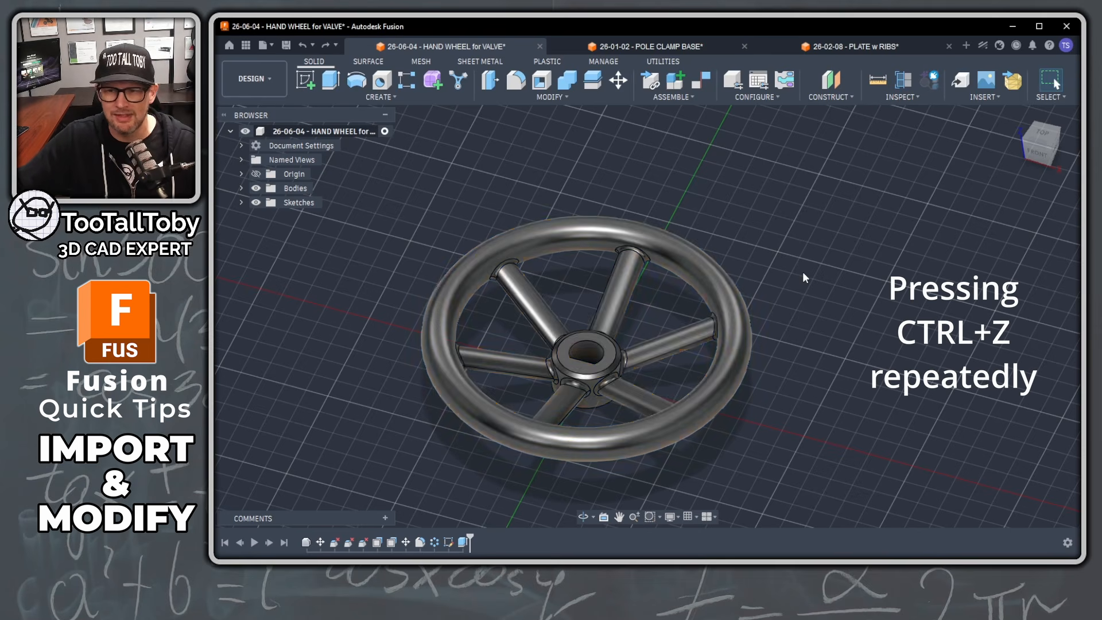
{"action": "key", "text": "ctrl+z"}
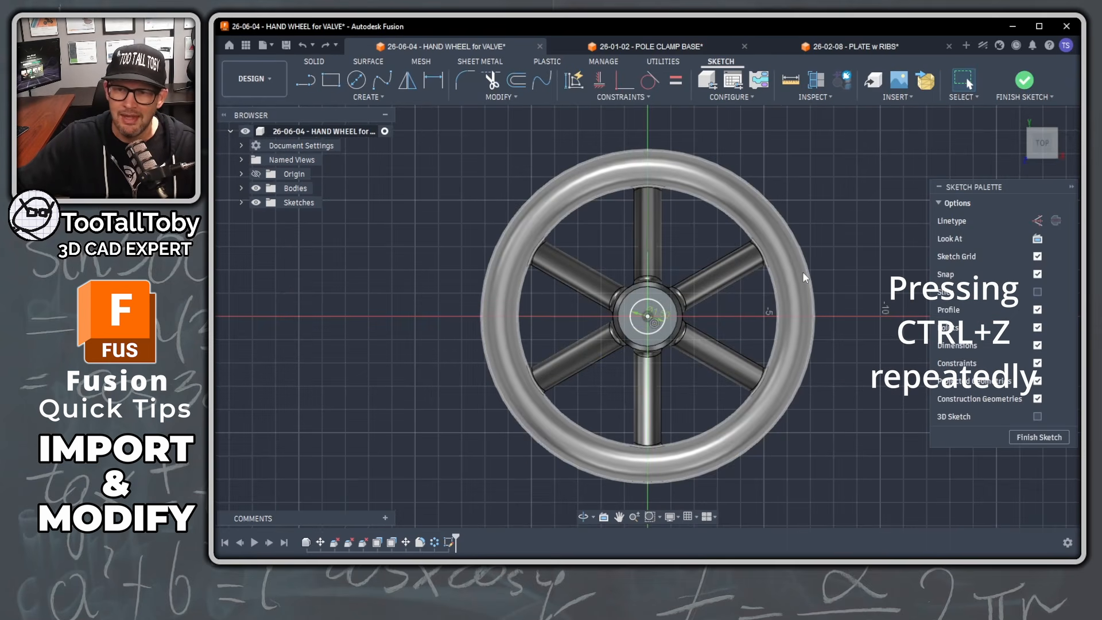
{"action": "key", "text": "ctrl+z"}
{"action": "key", "text": "ctrl+z"}
{"action": "key", "text": "ctrl+z"}
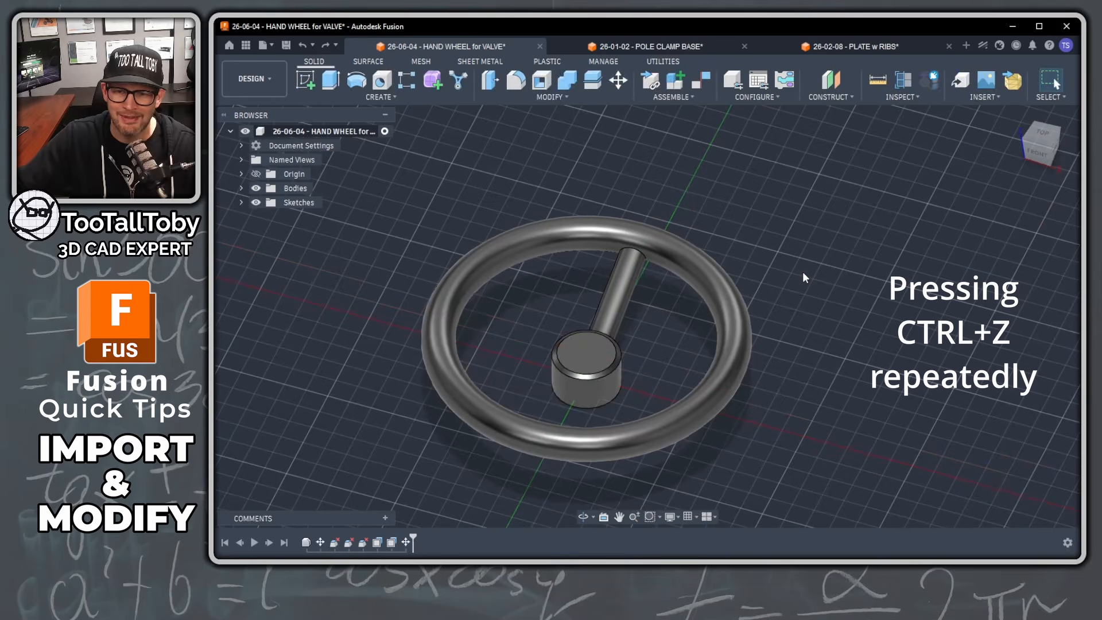
{"action": "key", "text": "ctrl+z"}
{"action": "key", "text": "ctrl+z"}
{"action": "key", "text": "ctrl+z"}
{"action": "key", "text": "ctrl+z"}
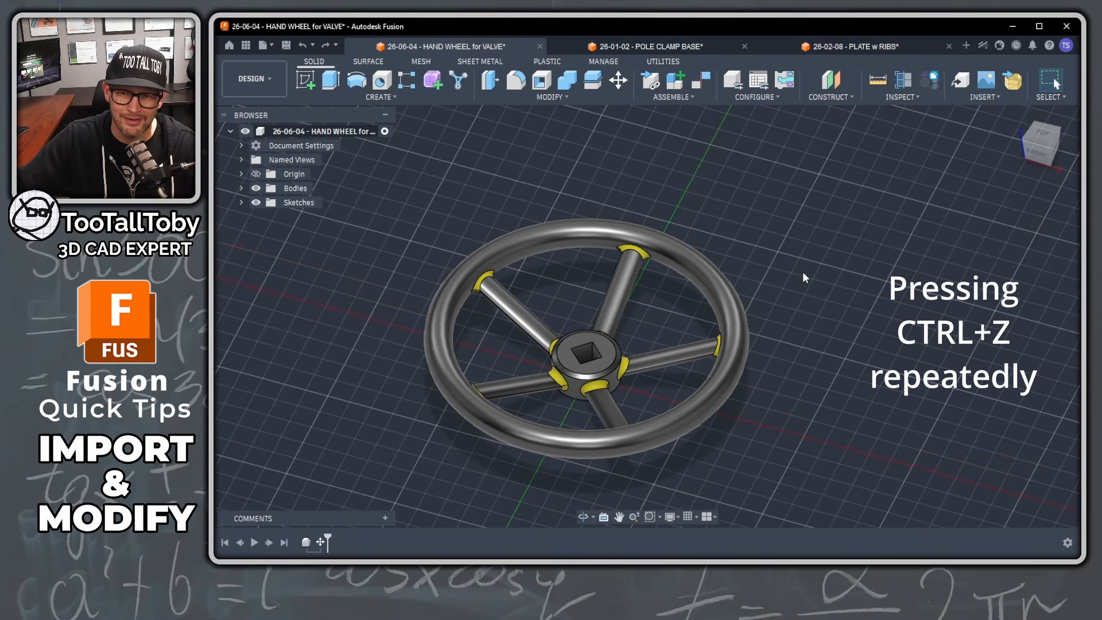
{"action": "key", "text": "ctrl+z"}
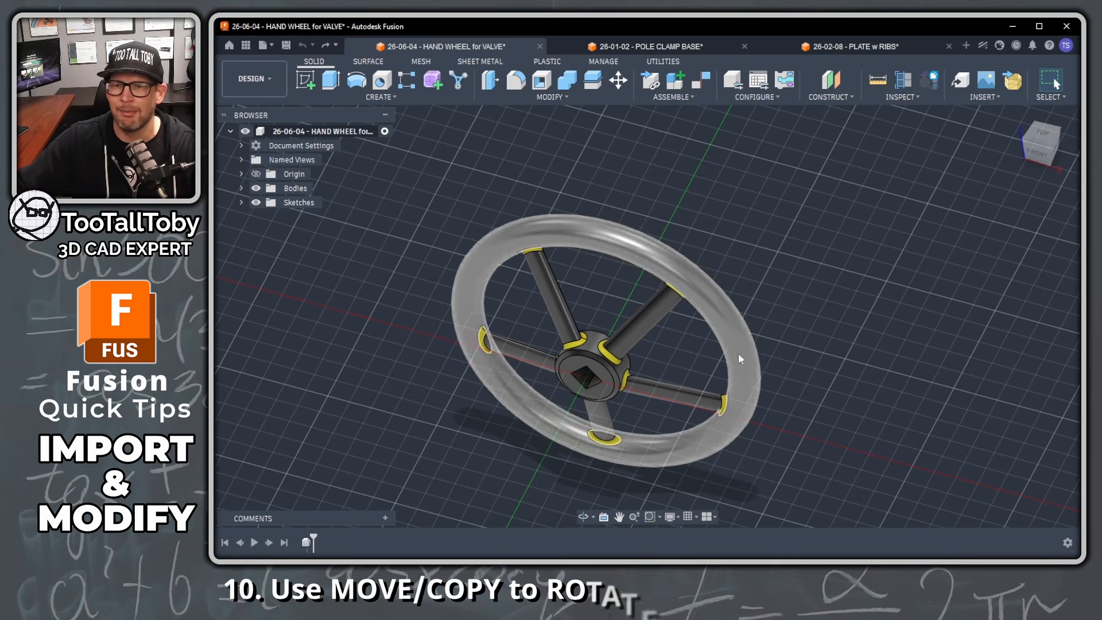
Rotate the hand wheel body 90 degrees about the X origin axis with Move/Copy
{"action": "left_click", "coordinate": [1015, 116]}
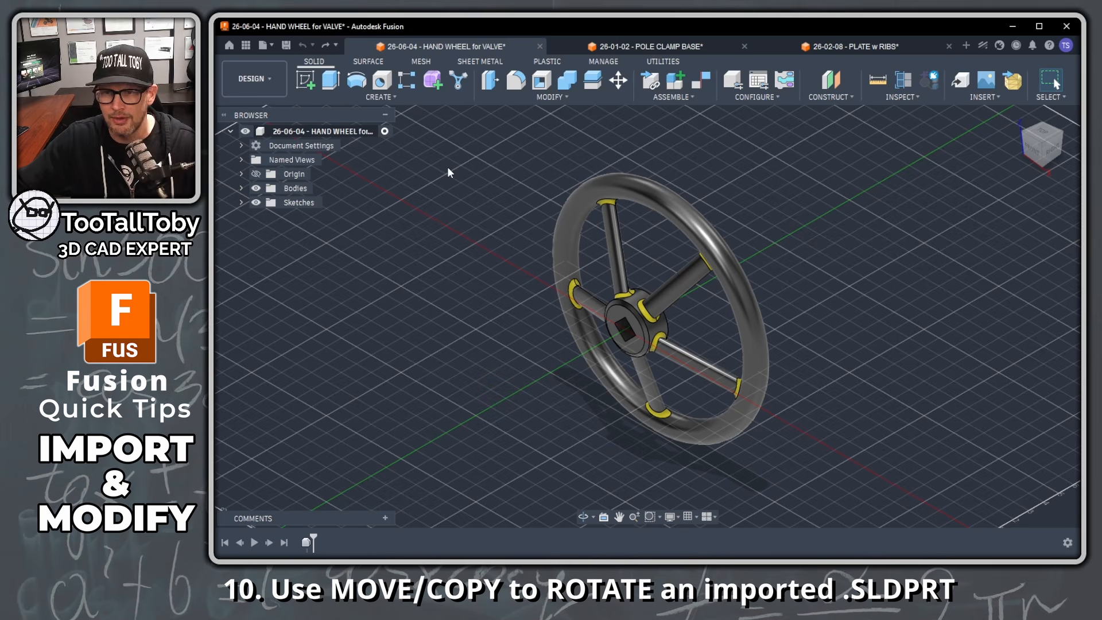
{"action": "type", "text": "s"}
{"action": "type", "text": "move"}
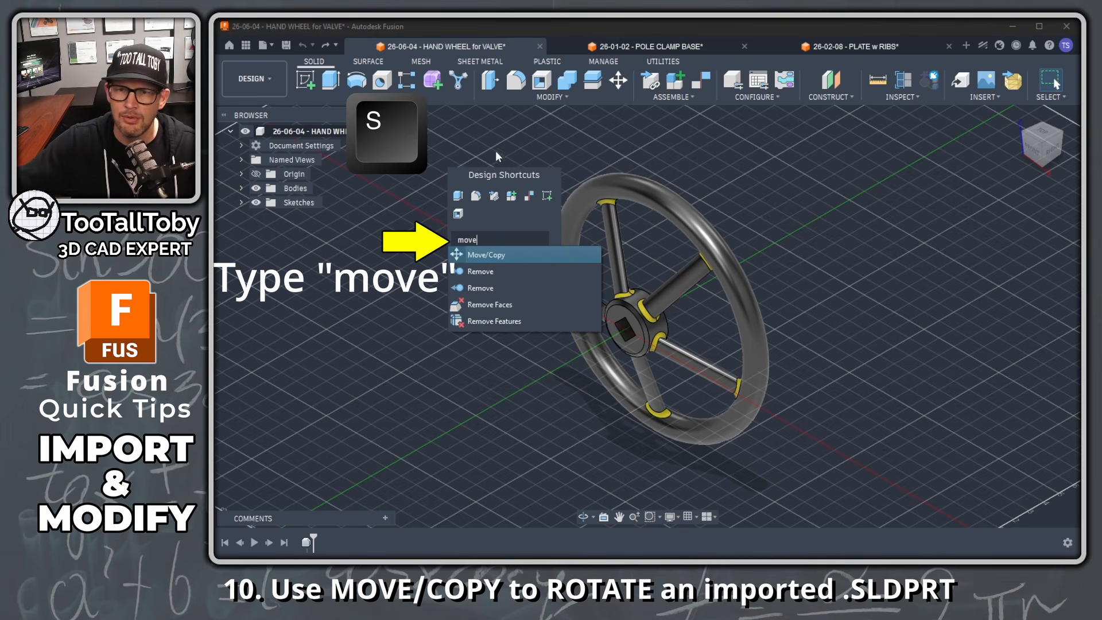
{"action": "left_click", "coordinate": [482, 254]}
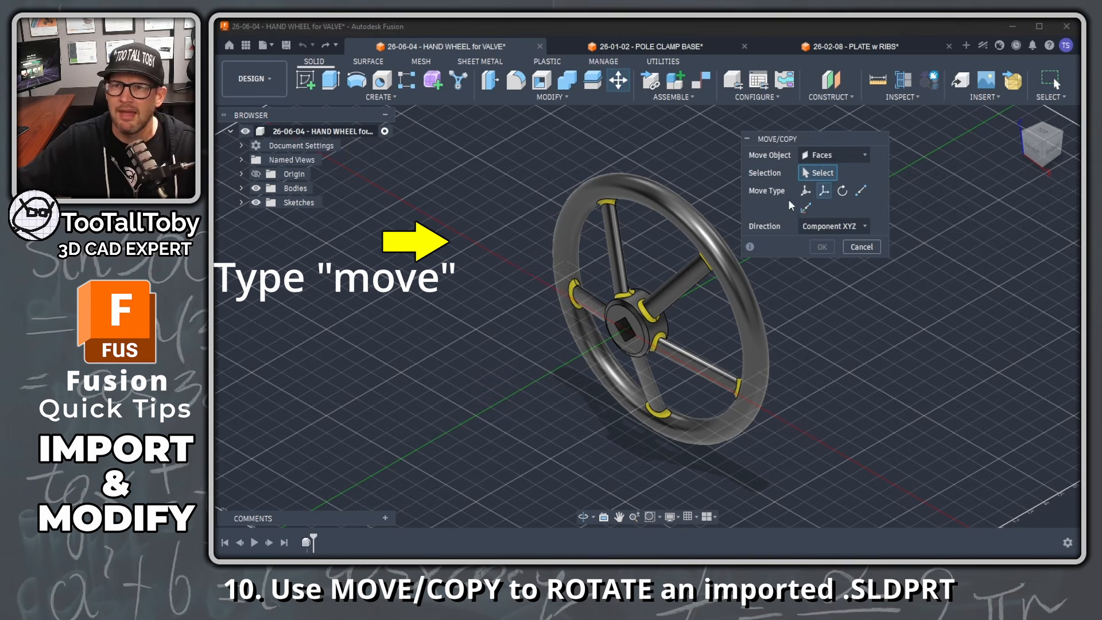
{"action": "left_click", "coordinate": [831, 156]}
{"action": "left_click", "coordinate": [827, 182]}
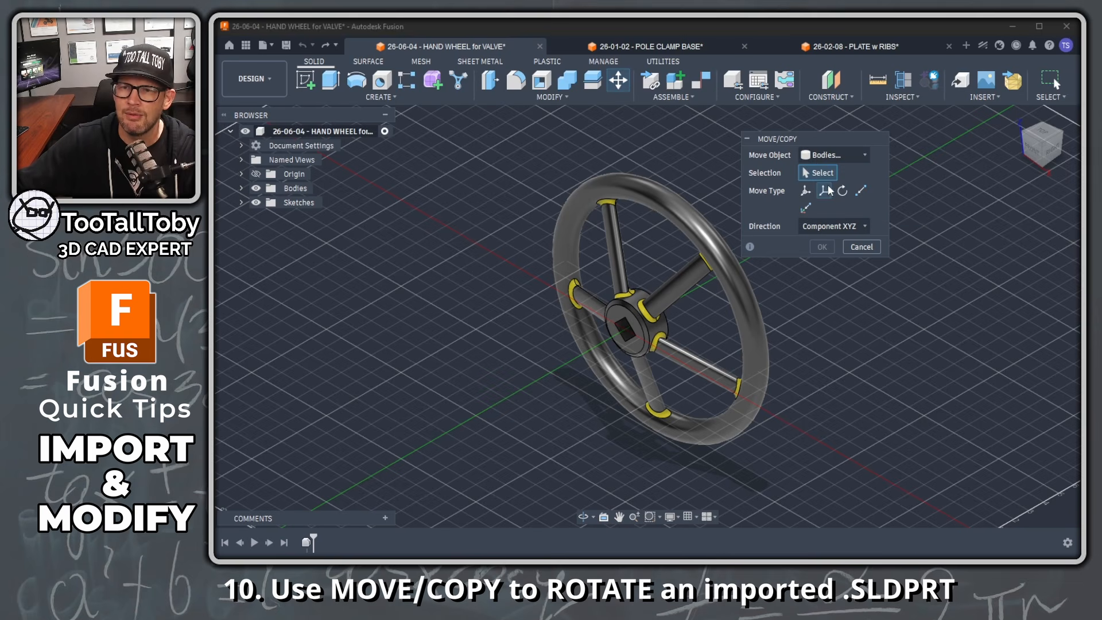
{"action": "left_click", "coordinate": [706, 237]}
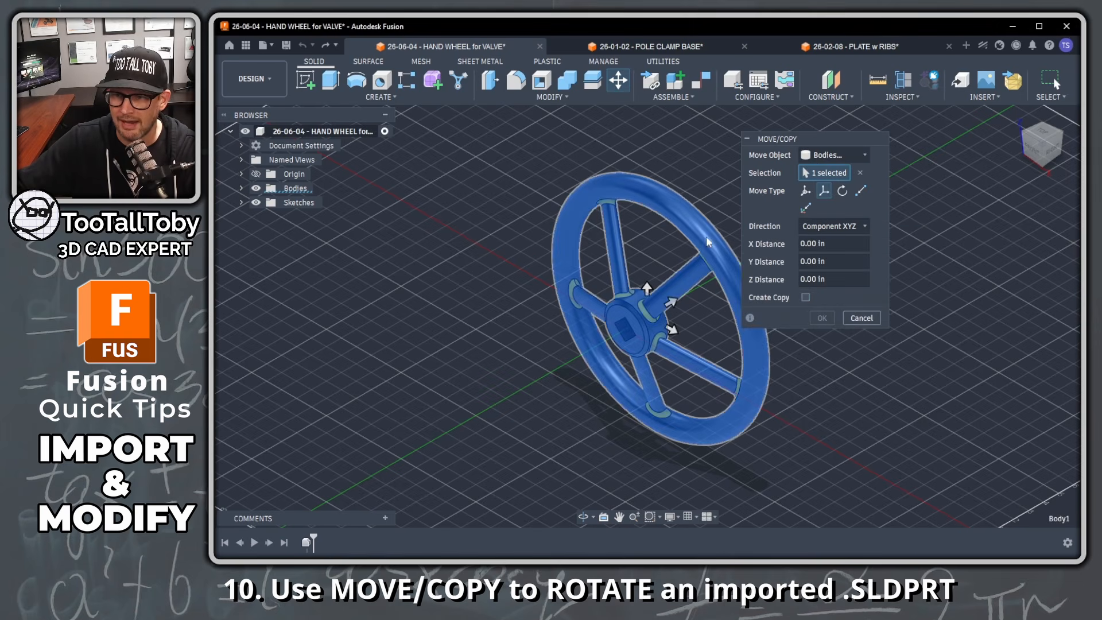
{"action": "left_click", "coordinate": [842, 191]}
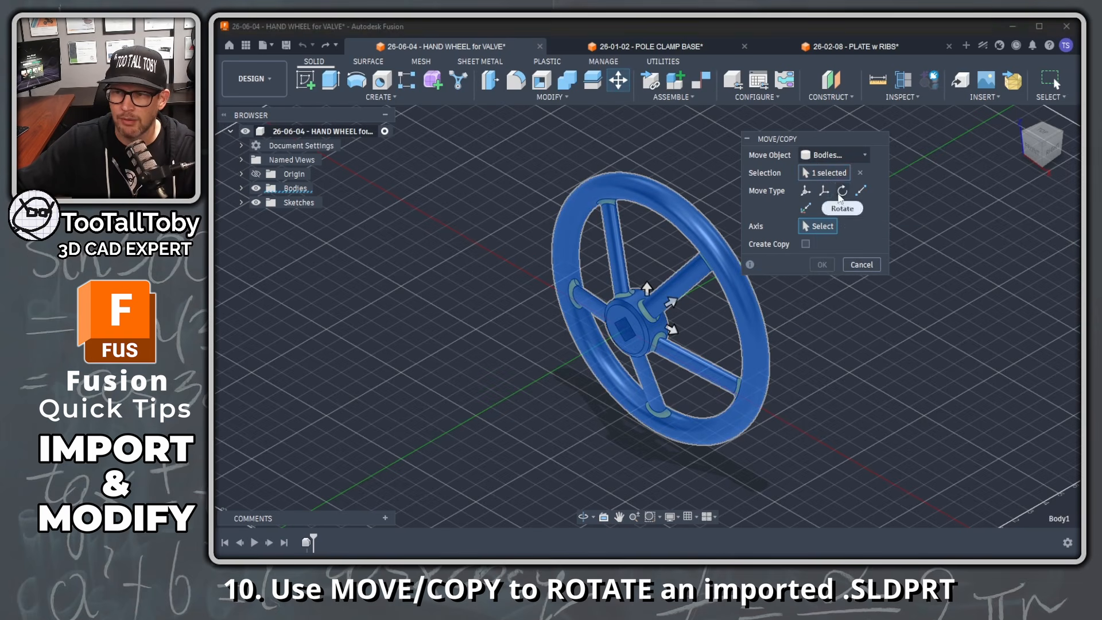
{"action": "left_click", "coordinate": [241, 174]}
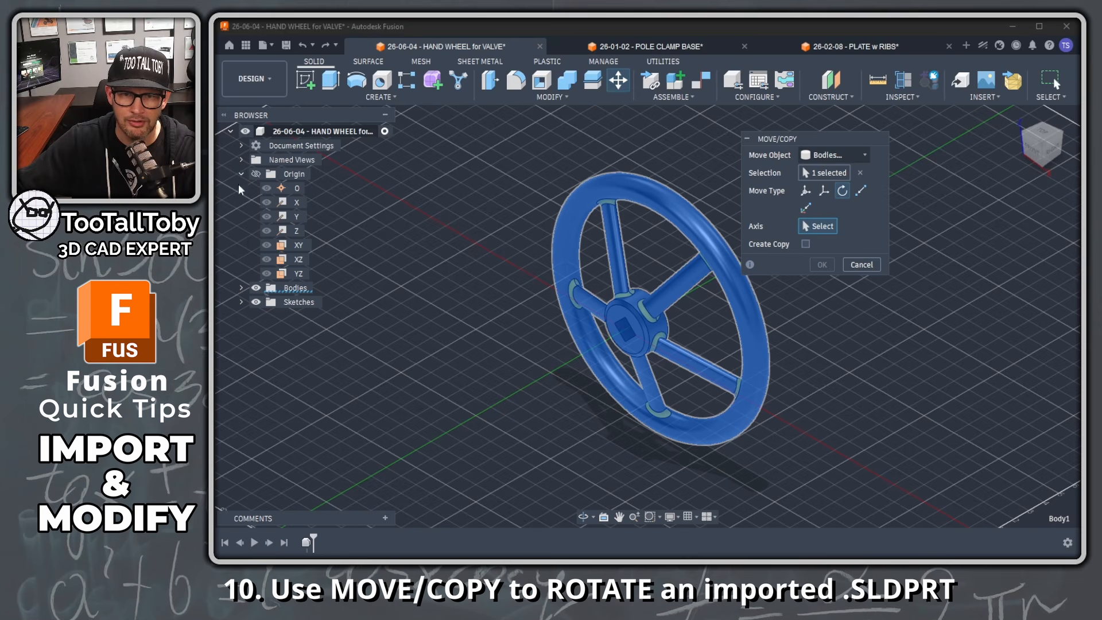
{"action": "left_click", "coordinate": [294, 202]}
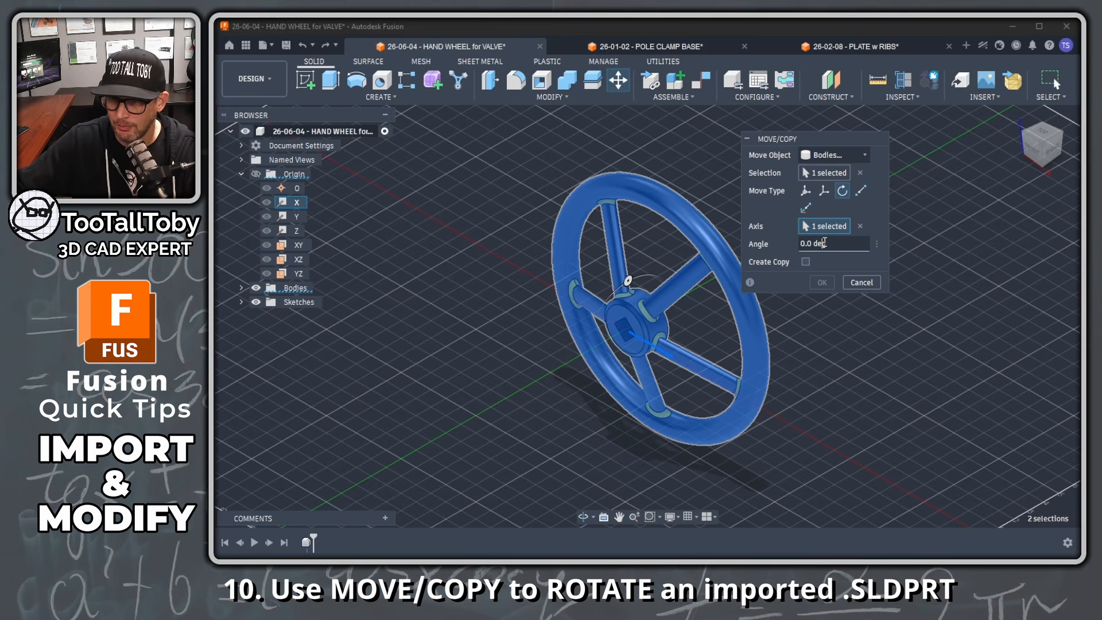
{"action": "left_click_drag", "start_coordinate": [827, 244], "coordinate": [605, 221]}
{"action": "type", "text": "90"}
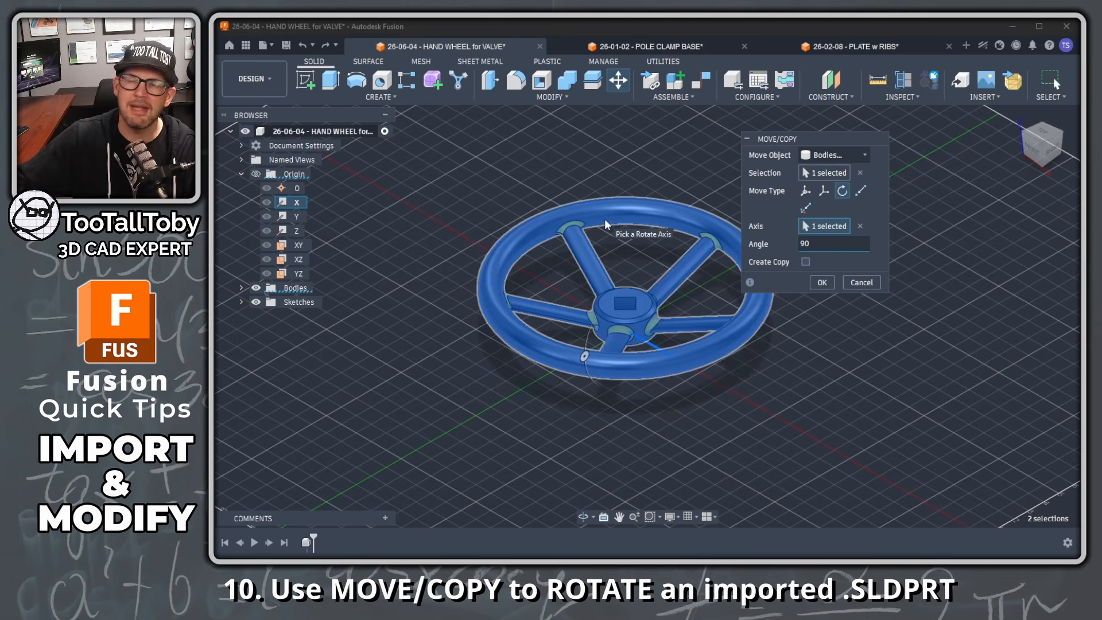
{"action": "key", "text": "Return"}
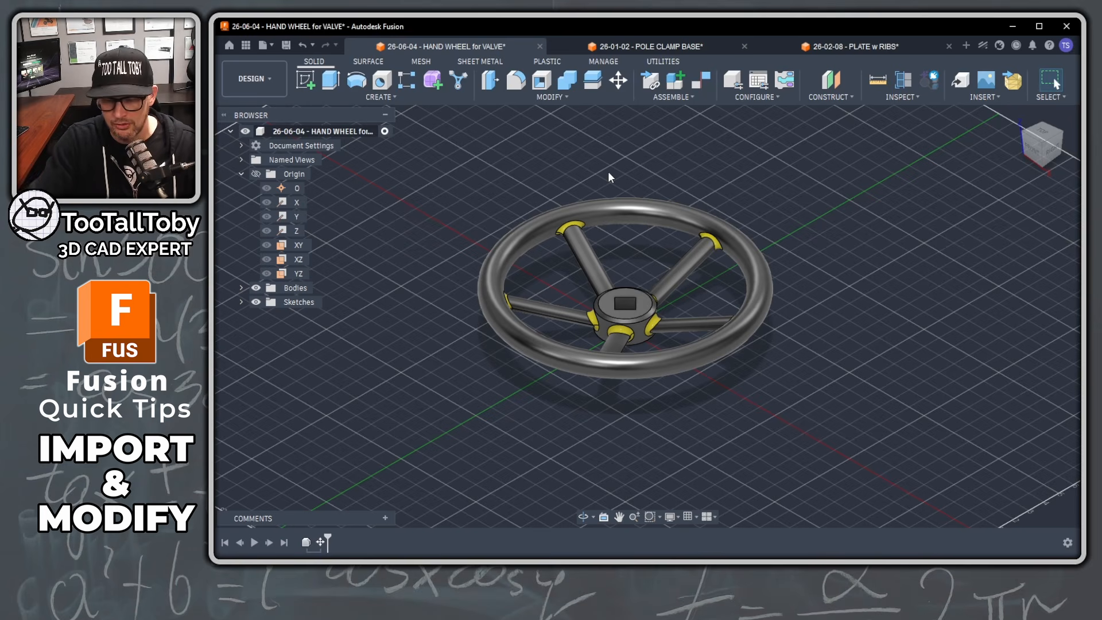
Delete the four faces of the square hole in the wheel's hub with Remove Faces
{"action": "left_click", "coordinate": [1042, 133]}
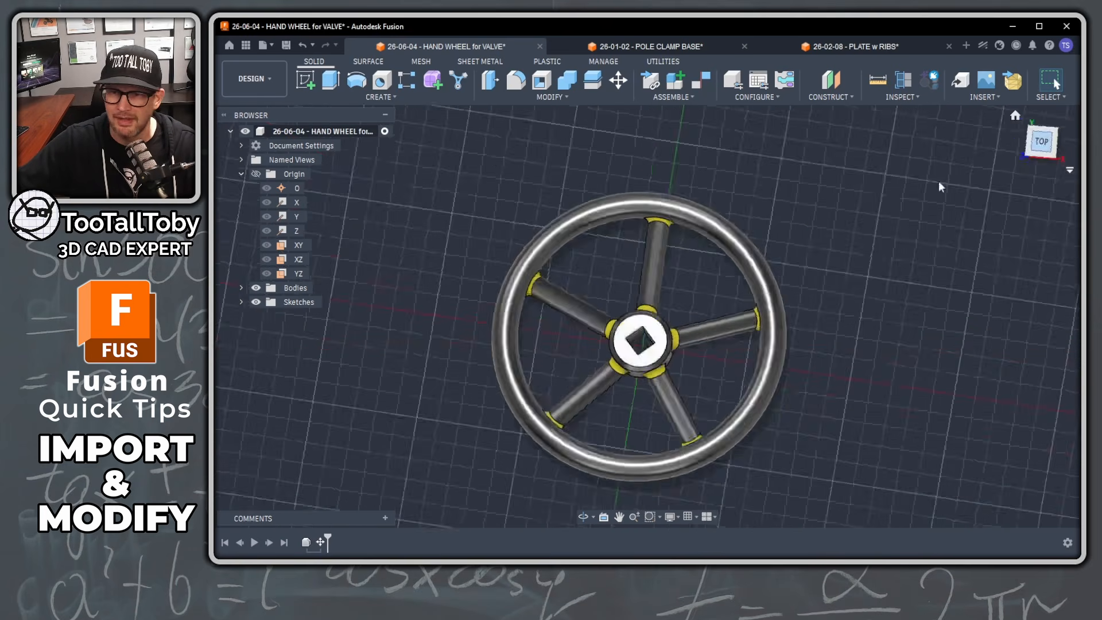
{"action": "middle_click_drag", "start_coordinate": [569, 218], "coordinate": [574, 181]}
{"action": "key", "text": "s"}
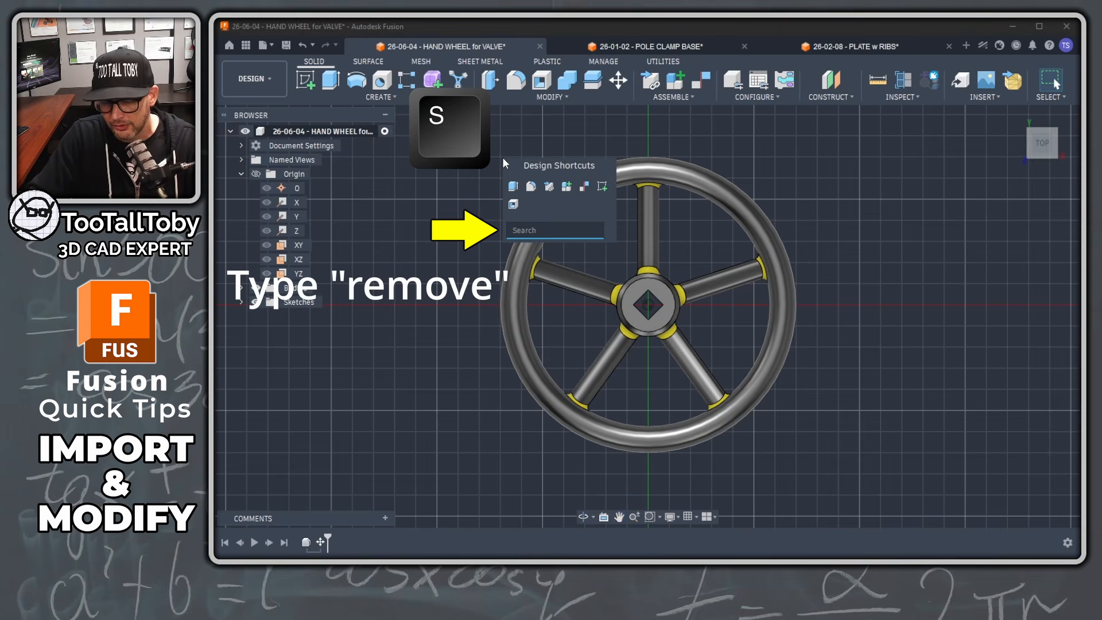
{"action": "type", "text": "remove"}
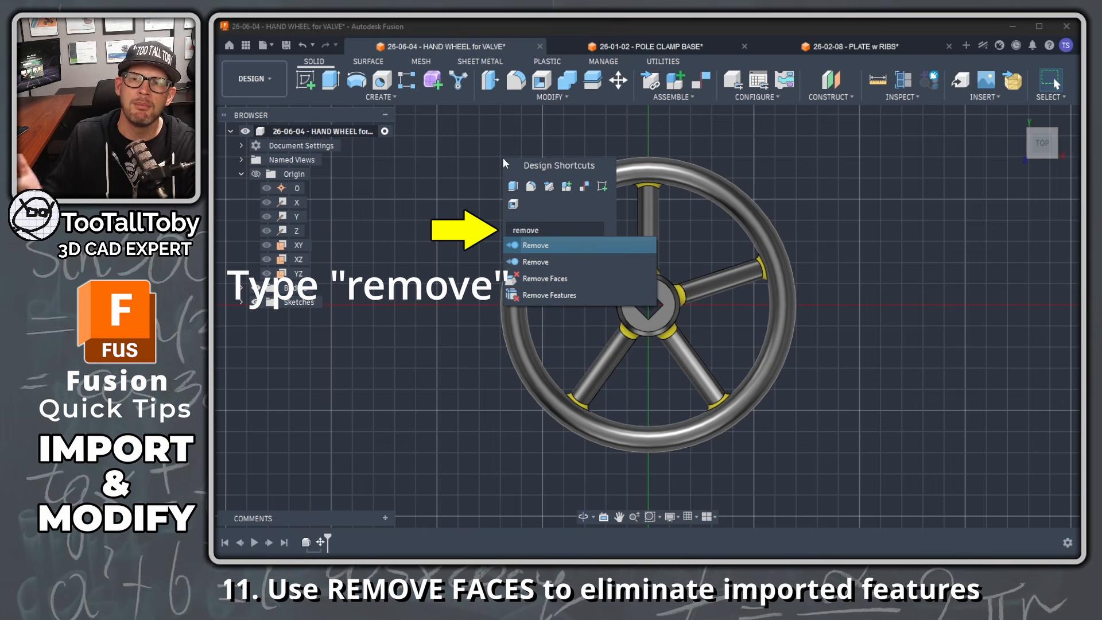
{"action": "left_click", "coordinate": [542, 279]}
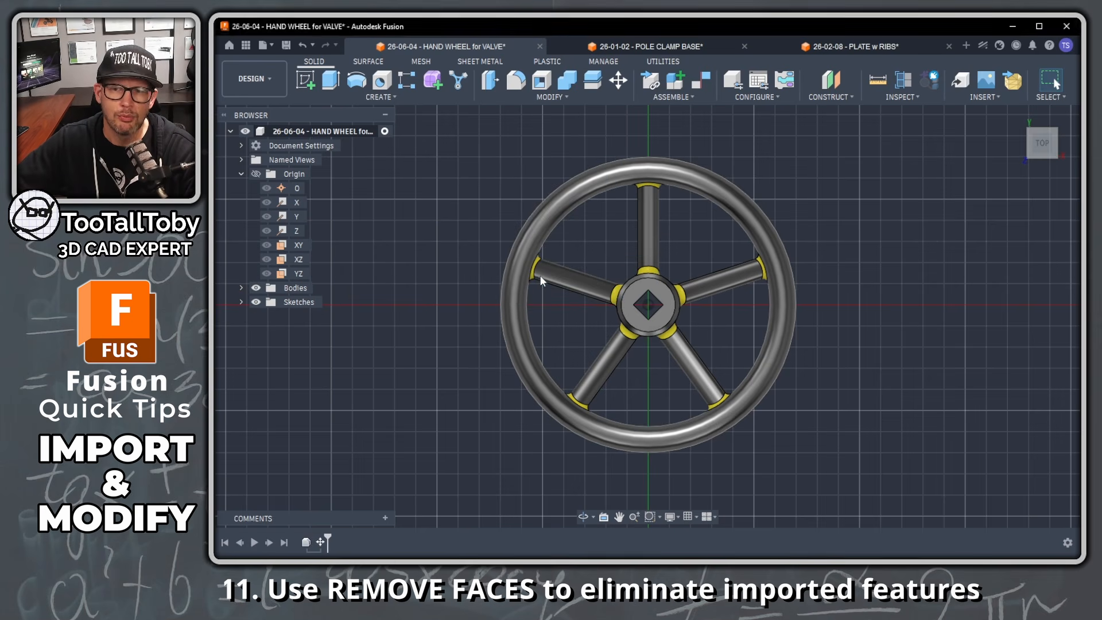
{"action": "middle_click_drag", "start_coordinate": [660, 367], "coordinate": [651, 401], "text": "shift"}
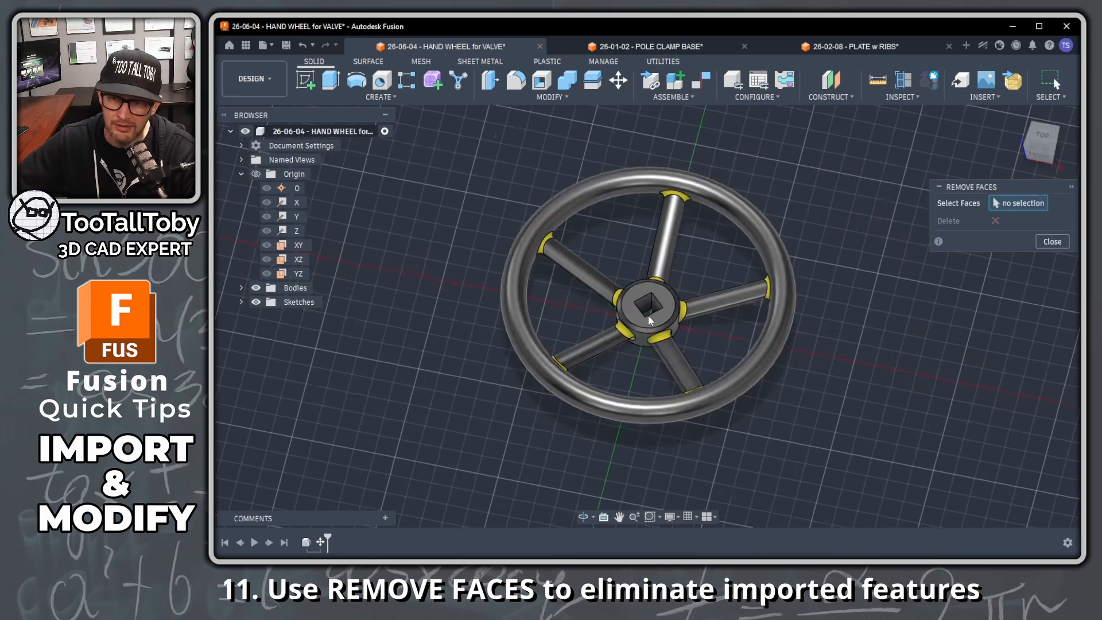
{"action": "scroll", "coordinate": [649, 315], "scroll_direction": "up", "scroll_amount": 4}
{"action": "left_click", "coordinate": [645, 287]}
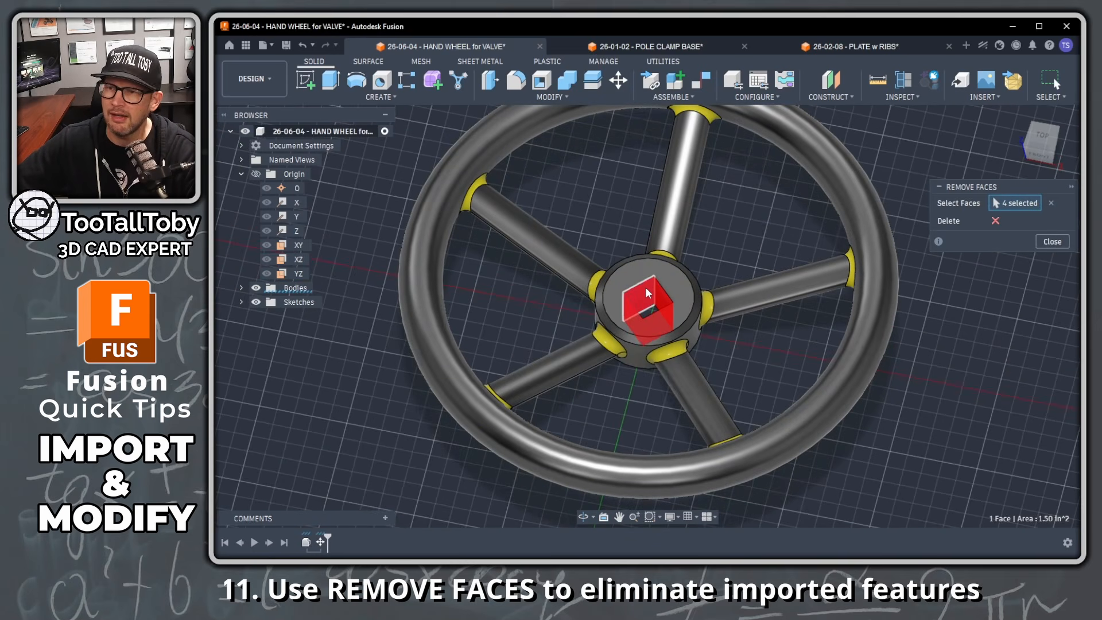
{"action": "left_click", "coordinate": [995, 220]}
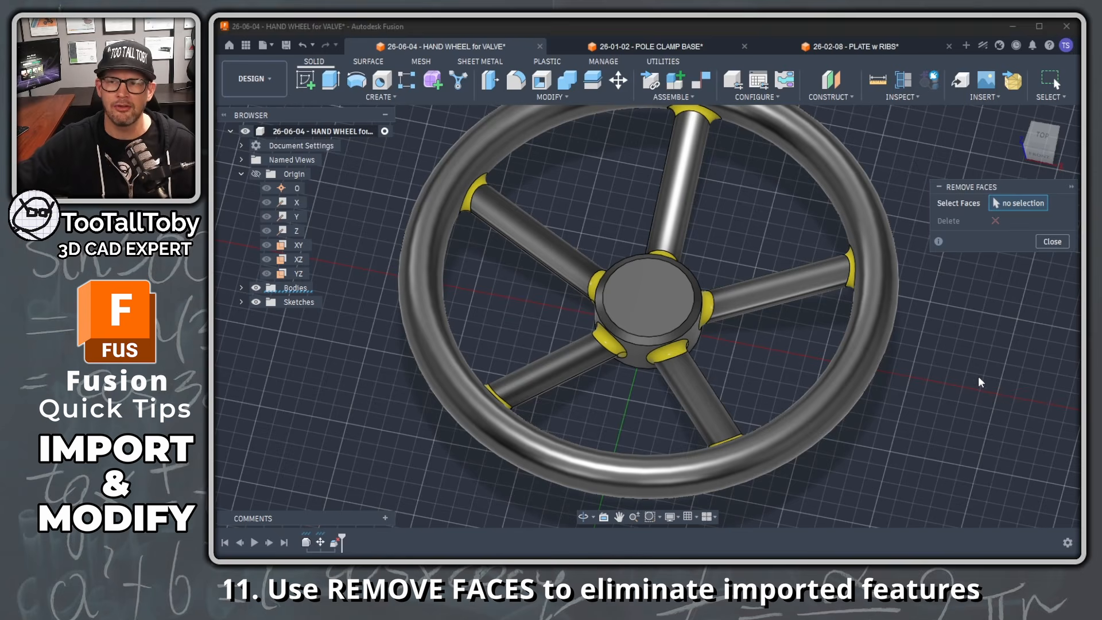
Remove the faces of four spokes and their end fillets, keeping only the spoke along the Y axis
{"action": "left_click", "coordinate": [1037, 136]}
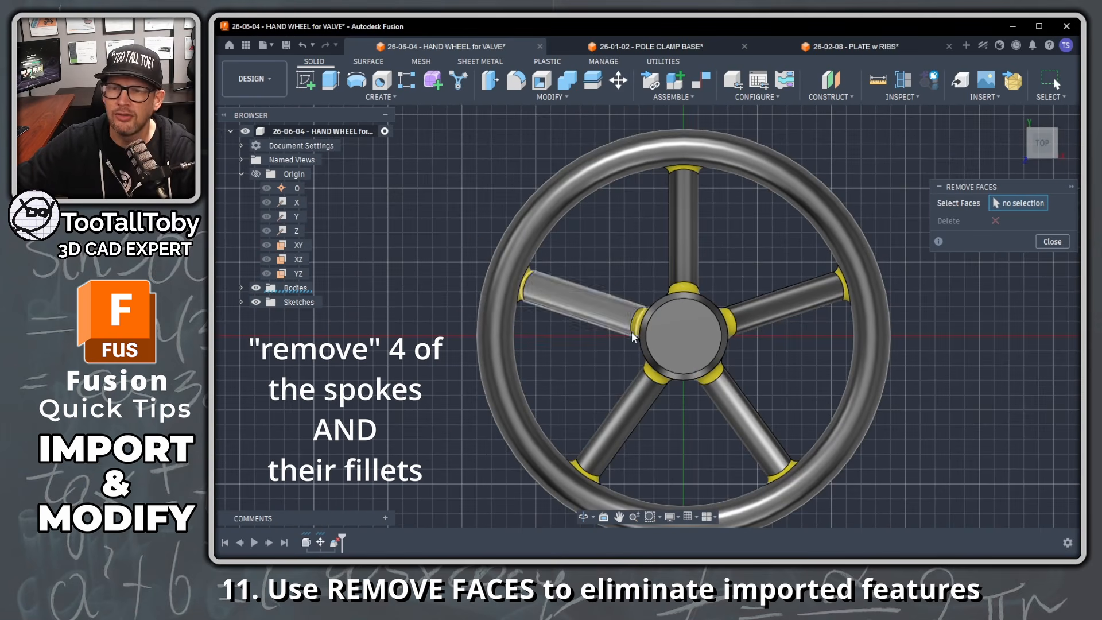
{"action": "left_click", "coordinate": [633, 337]}
{"action": "left_click", "coordinate": [525, 289]}
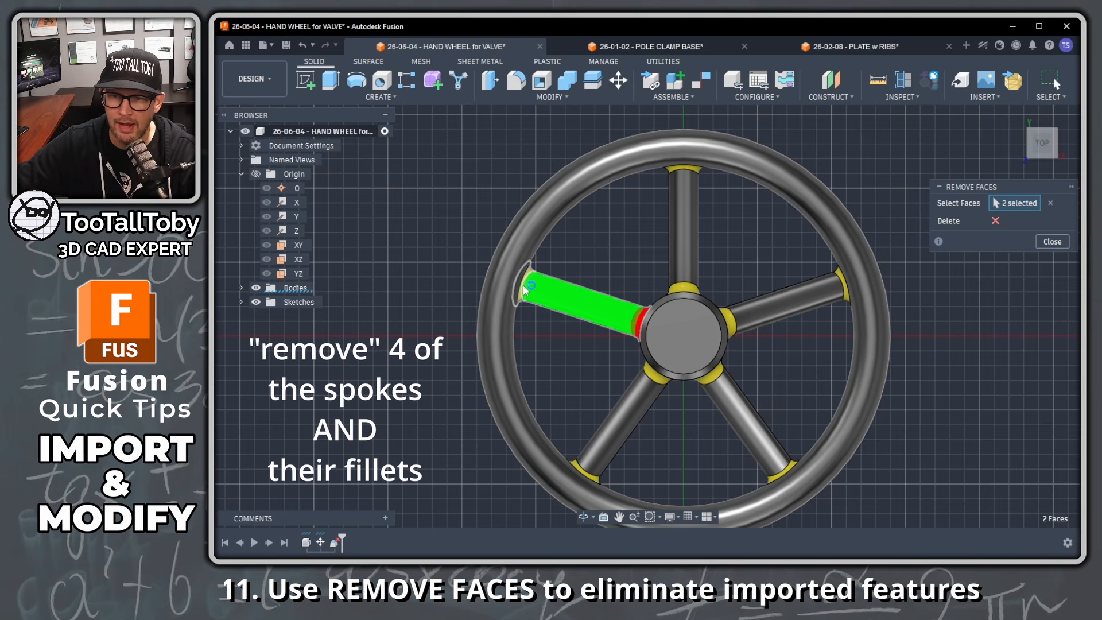
{"action": "left_click", "coordinate": [524, 289]}
{"action": "left_click", "coordinate": [655, 378]}
{"action": "left_click", "coordinate": [627, 431]}
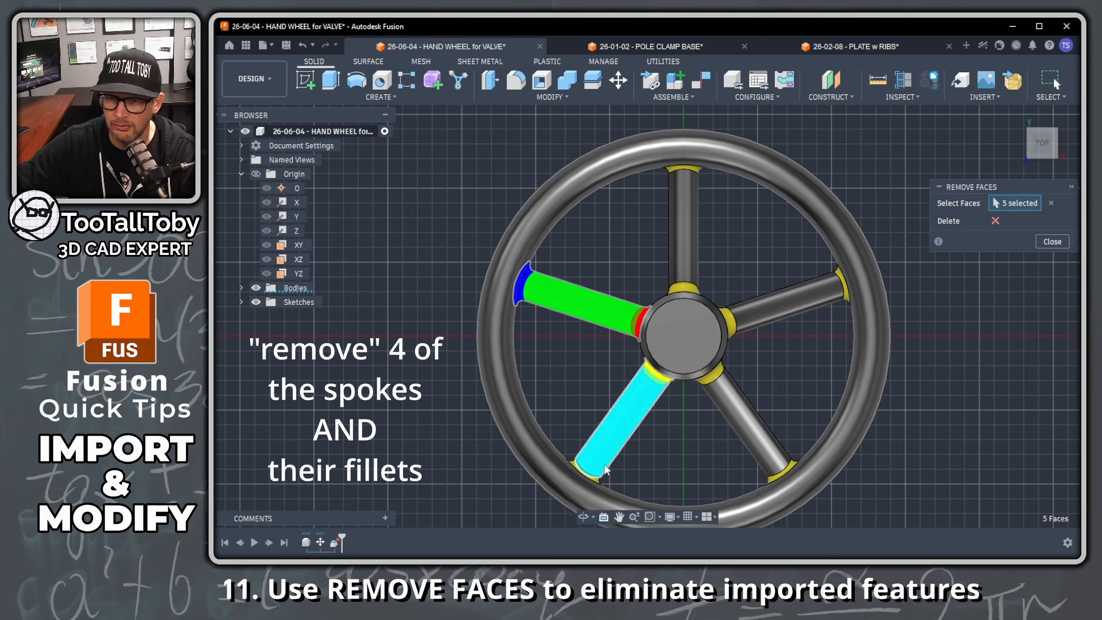
{"action": "left_click", "coordinate": [597, 481]}
{"action": "left_click", "coordinate": [721, 377]}
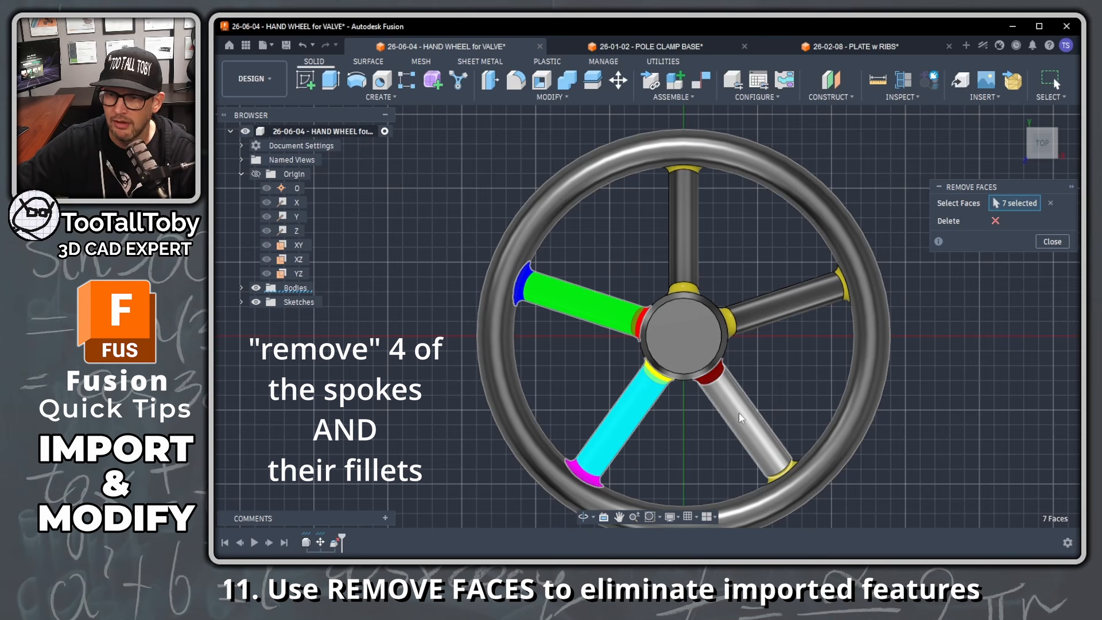
{"action": "left_click", "coordinate": [738, 412]}
{"action": "left_click", "coordinate": [792, 467]}
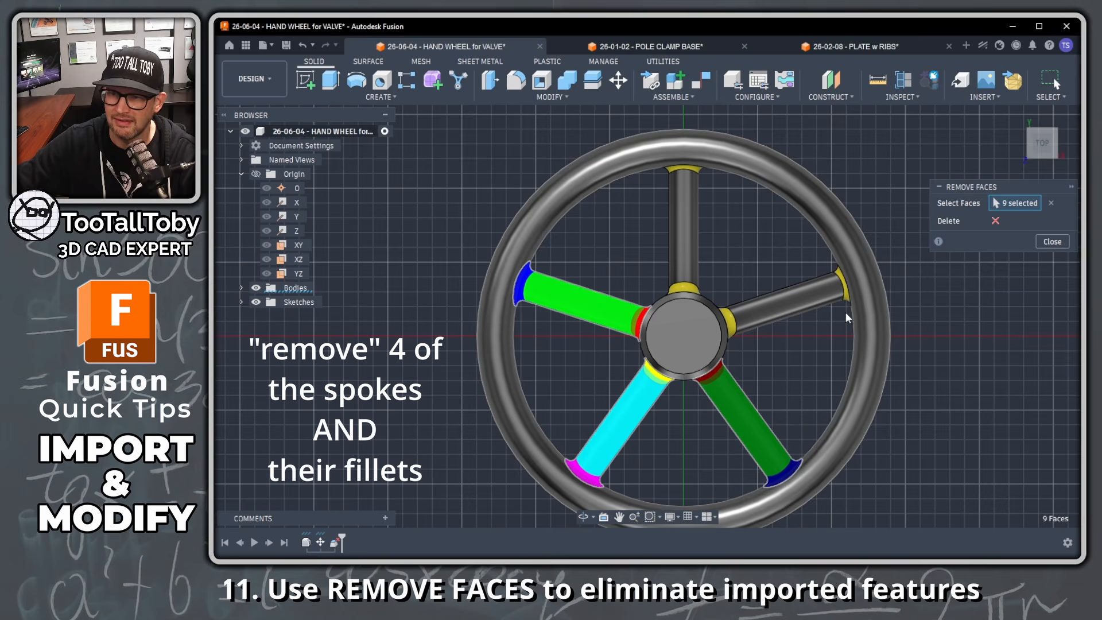
{"action": "left_click", "coordinate": [798, 299]}
{"action": "left_click", "coordinate": [731, 327]}
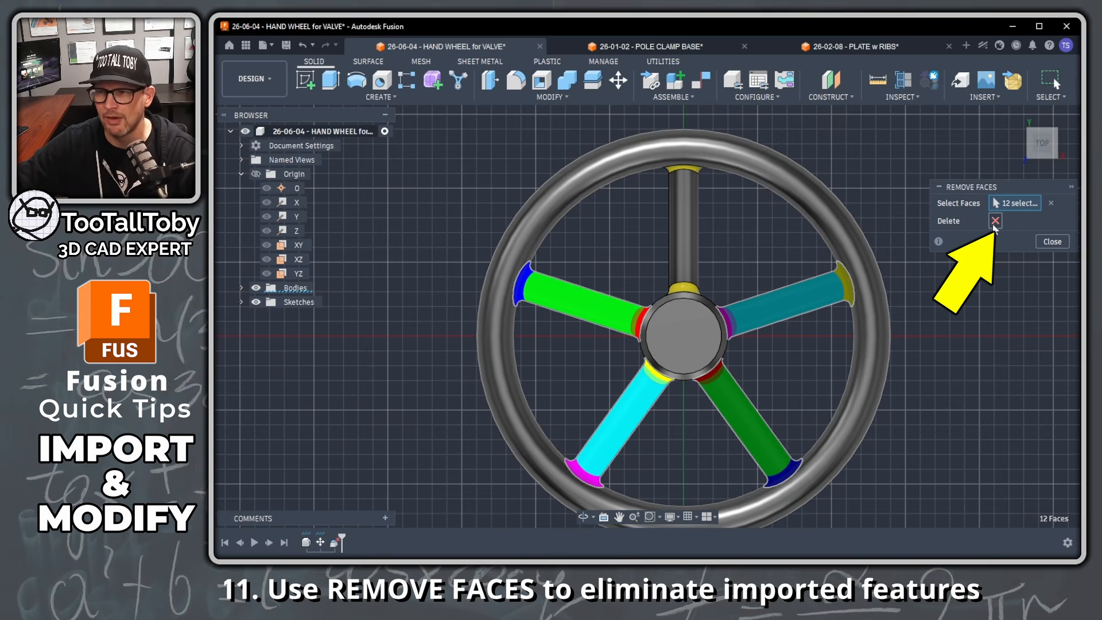
{"action": "left_click", "coordinate": [996, 222]}
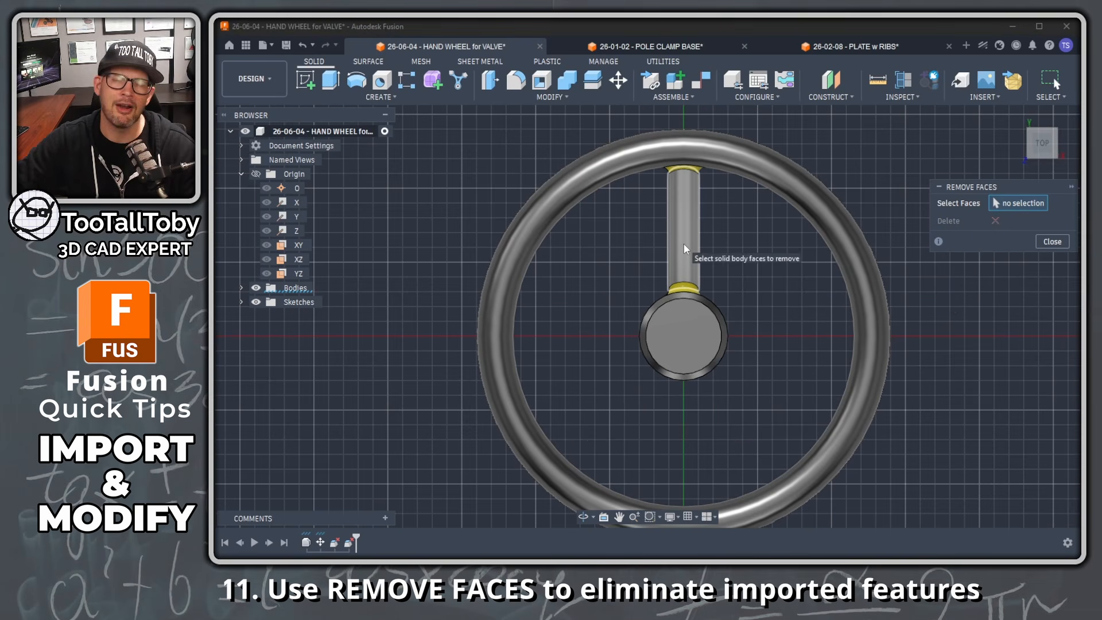
Remove the two fillets at the rim and hub ends of the remaining spoke
{"action": "left_click", "coordinate": [699, 172]}
{"action": "left_click", "coordinate": [693, 291]}
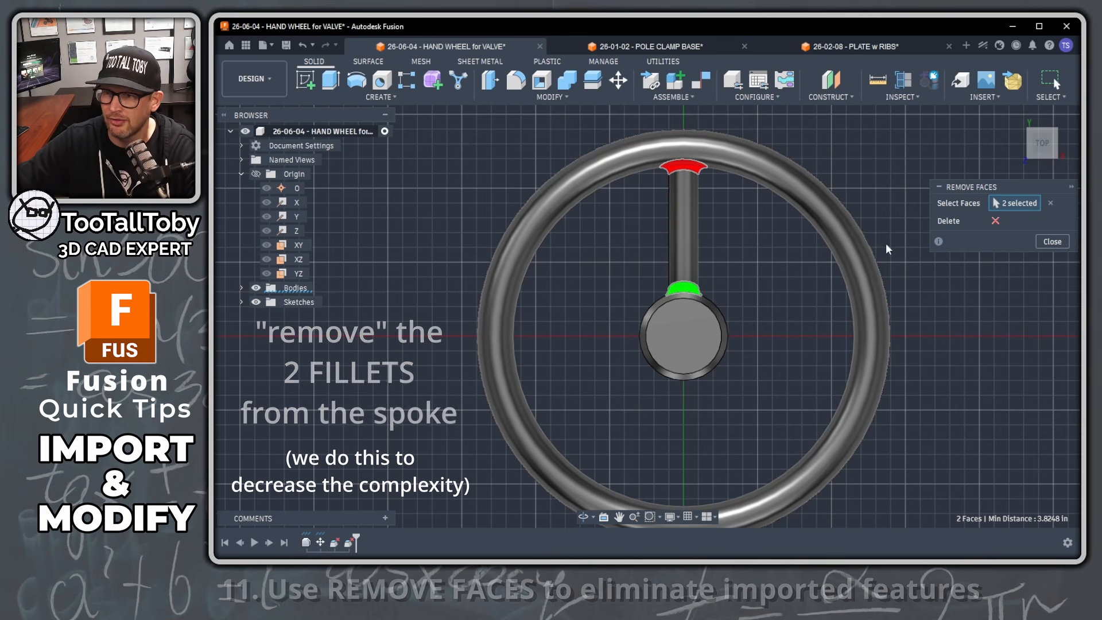
{"action": "left_click", "coordinate": [996, 222]}
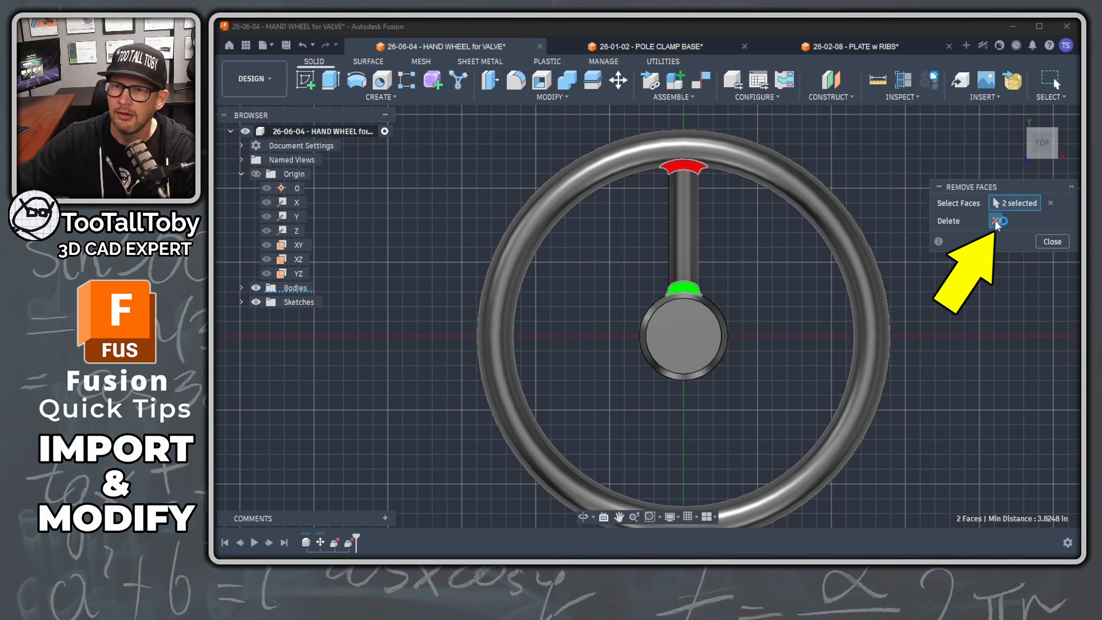
Finish the face removal and add the Move/Copy command to the design shortcuts
{"action": "left_click", "coordinate": [1053, 245]}
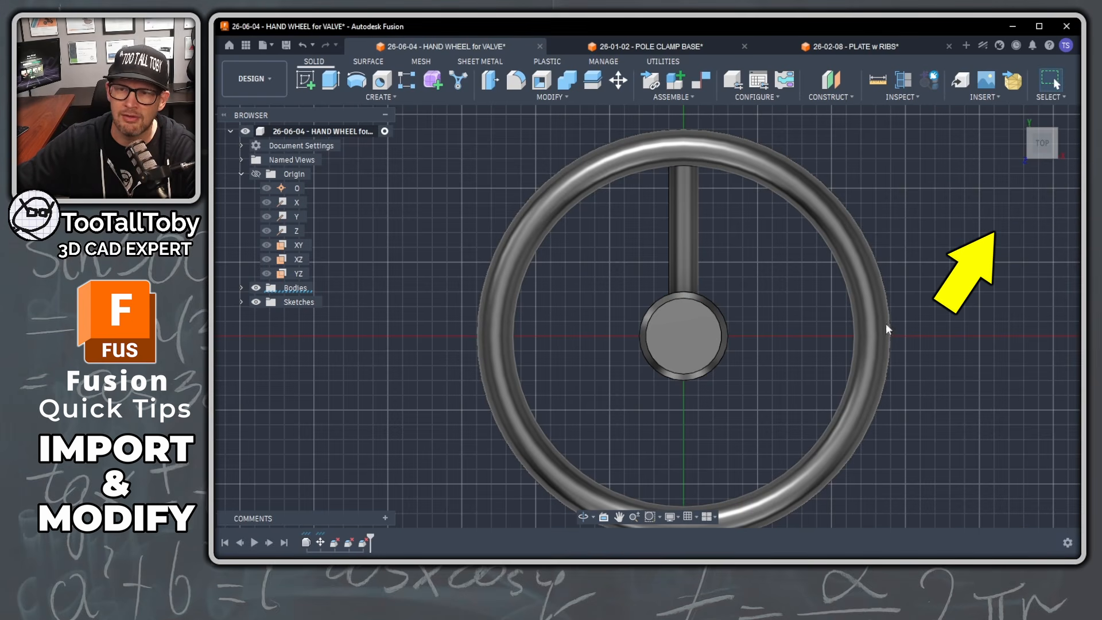
{"action": "middle_click_drag", "start_coordinate": [677, 356], "coordinate": [660, 259], "text": "shift"}
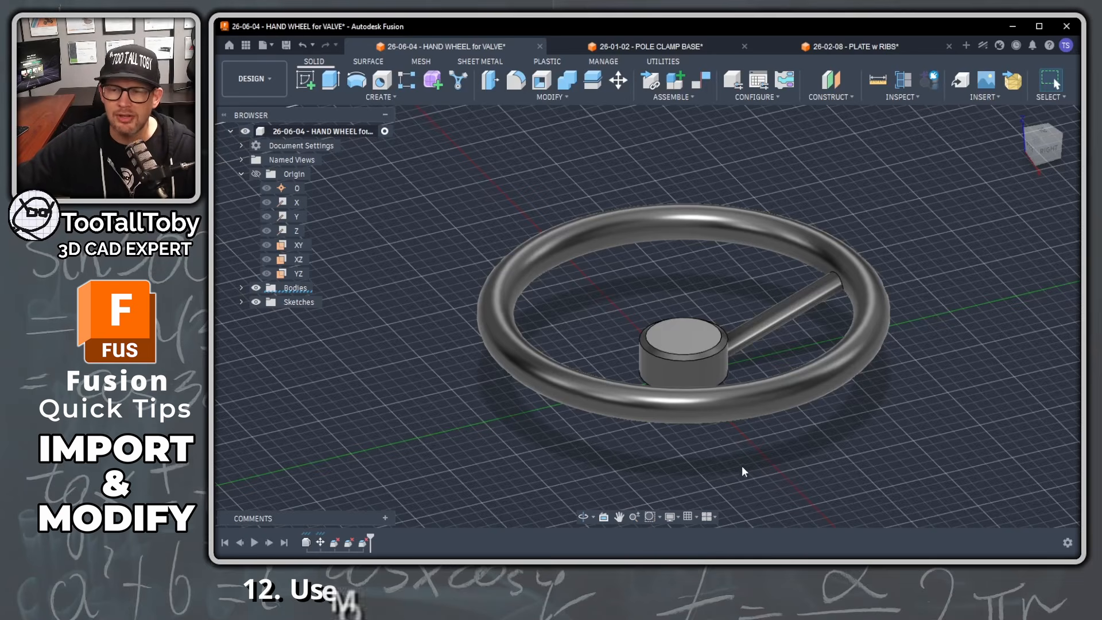
{"action": "middle_click_drag", "start_coordinate": [741, 467], "coordinate": [695, 373], "text": "shift"}
{"action": "scroll", "coordinate": [695, 376], "scroll_direction": "up", "scroll_amount": 5}
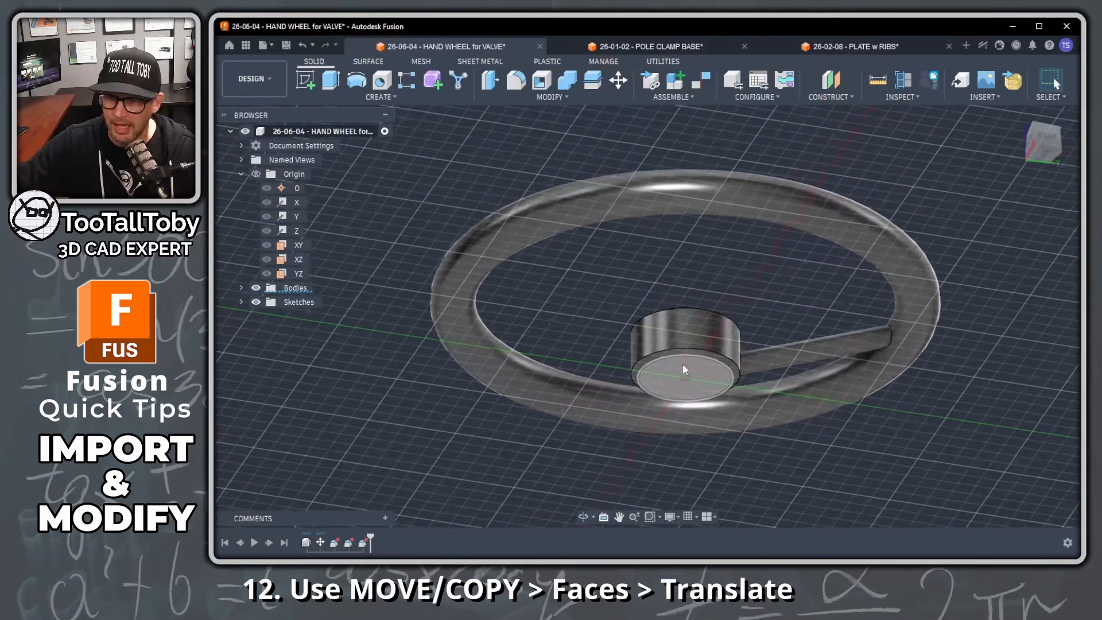
{"action": "scroll", "coordinate": [707, 376], "scroll_direction": "down", "scroll_amount": 5}
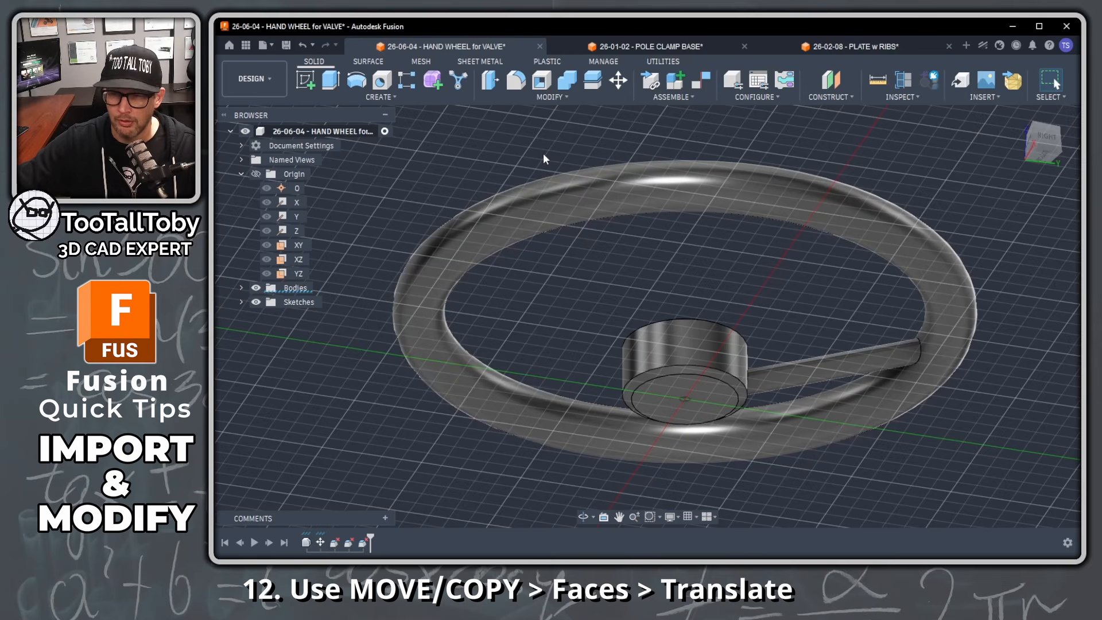
{"action": "type", "text": "s"}
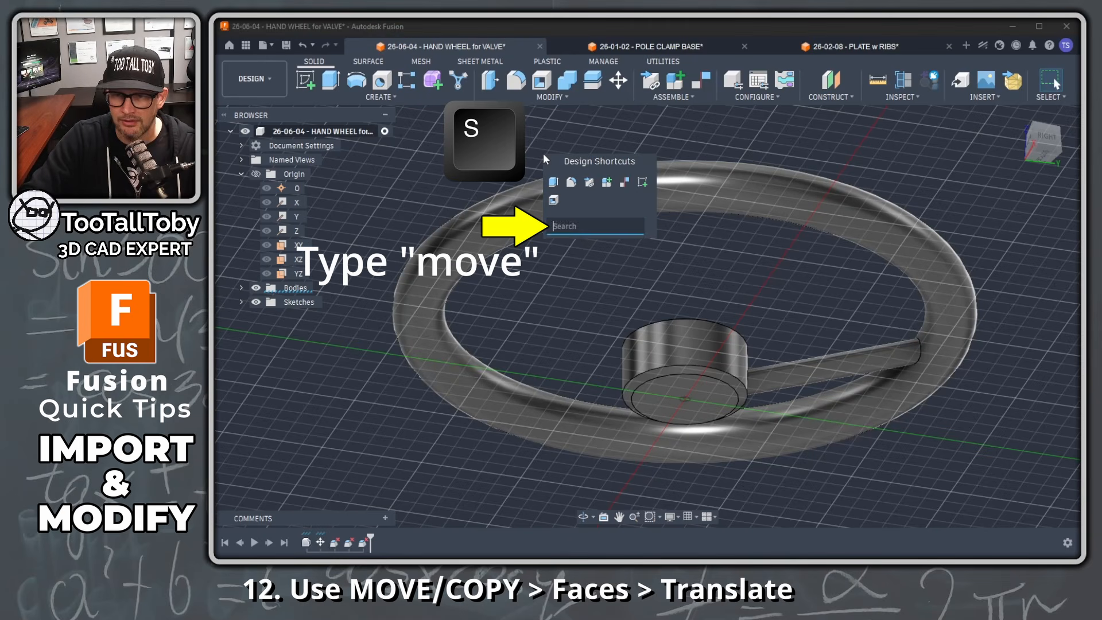
{"action": "type", "text": "move"}
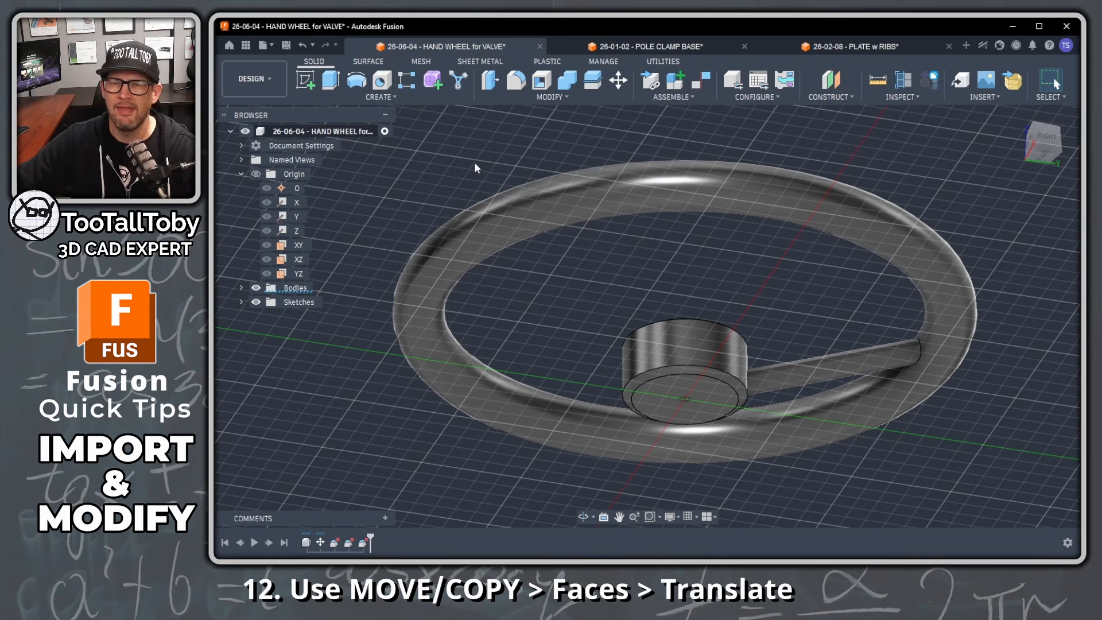
Translate the hub's underside face and its surrounding edge face by -0.625 in along Z, using Move/Copy on faces
{"action": "key", "text": "s"}
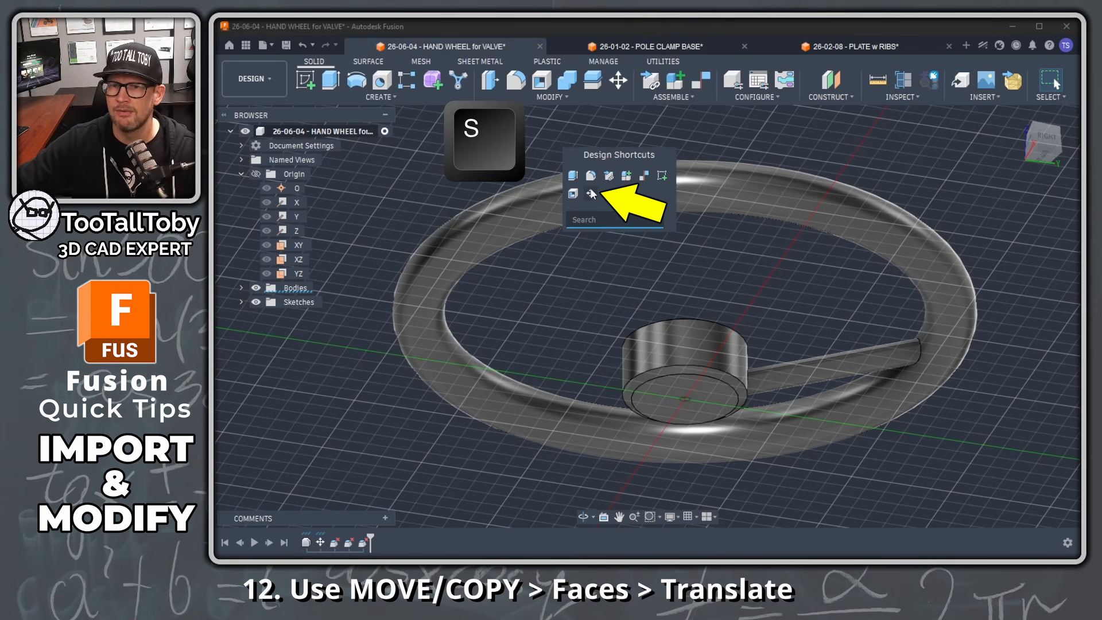
{"action": "left_click", "coordinate": [591, 194]}
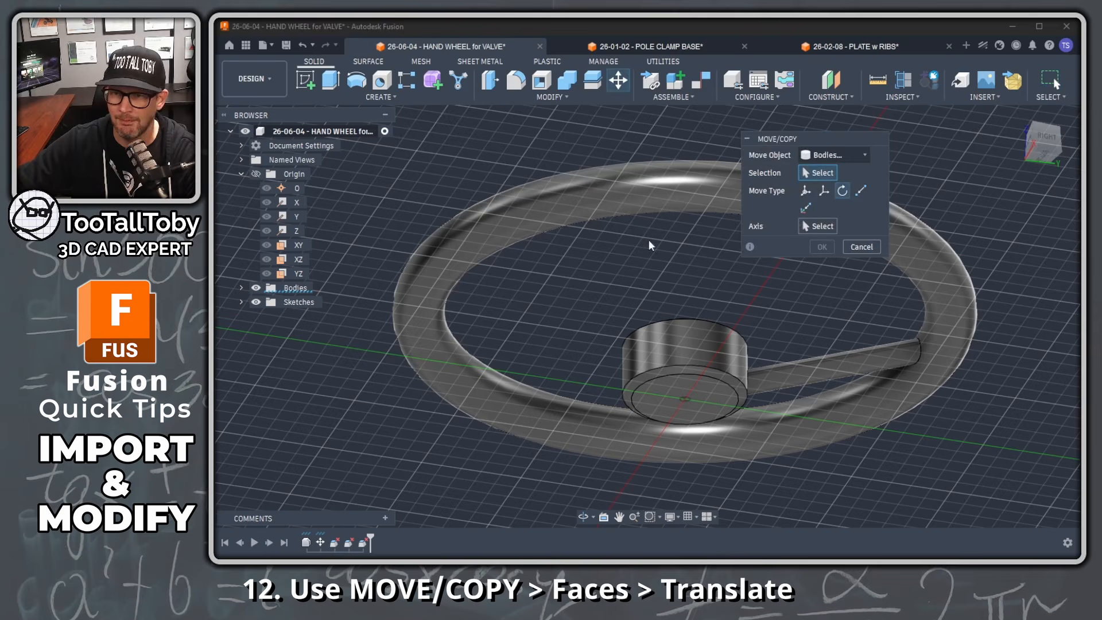
{"action": "left_click", "coordinate": [852, 154]}
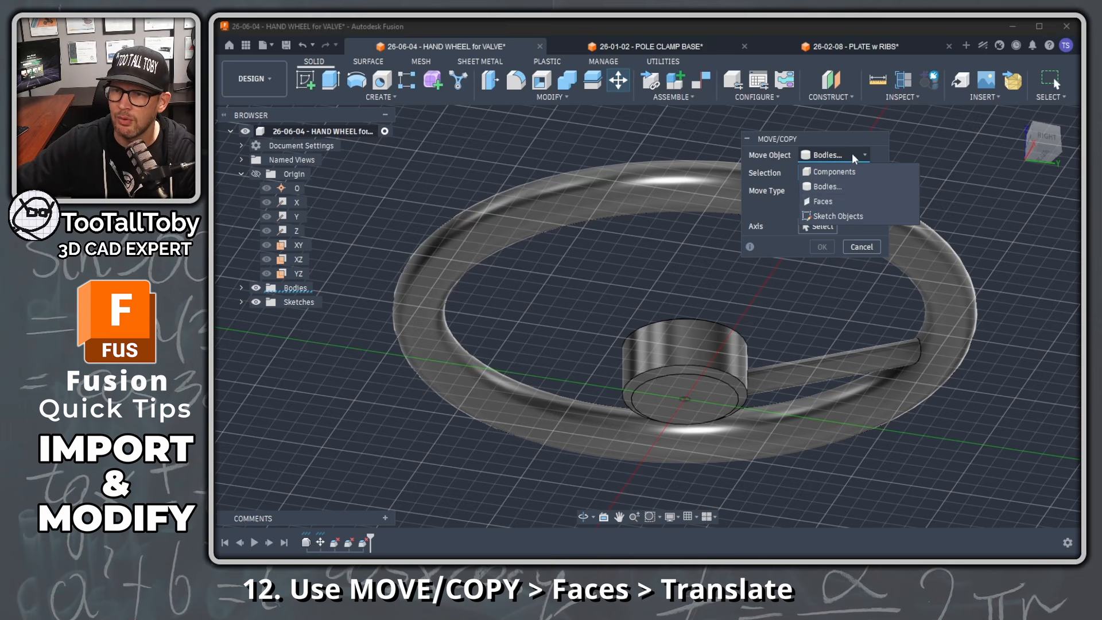
{"action": "left_click", "coordinate": [820, 198]}
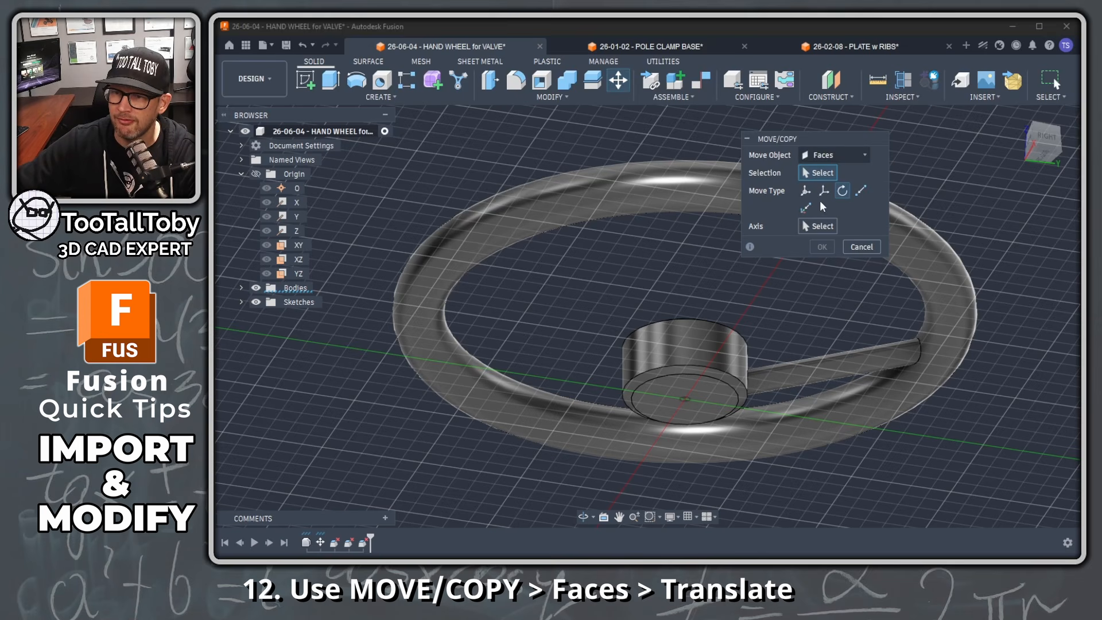
{"action": "left_click", "coordinate": [725, 378]}
{"action": "left_click", "coordinate": [719, 392]}
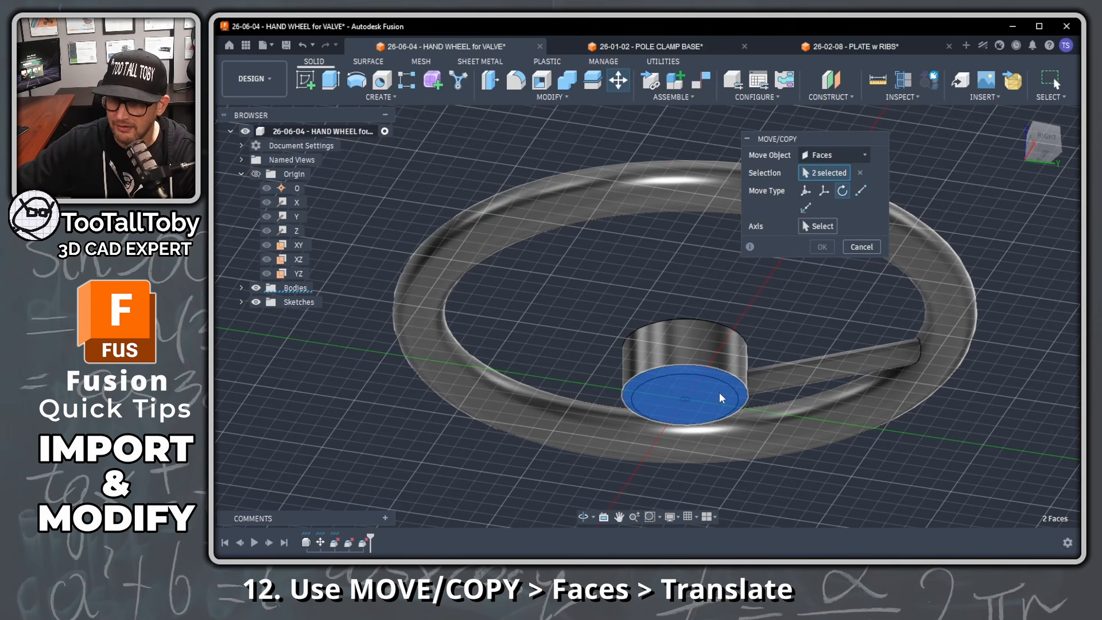
{"action": "left_click", "coordinate": [824, 191]}
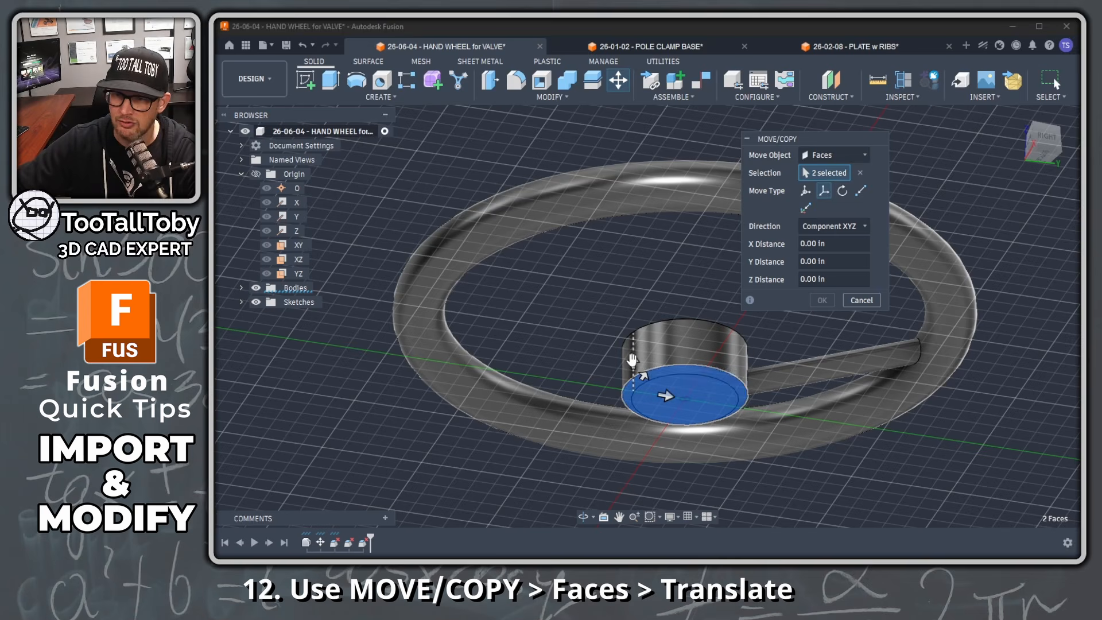
{"action": "mouse_move", "coordinate": [632, 360]}
{"action": "left_mouse_down"}
{"action": "mouse_move", "coordinate": [632, 391]}
{"action": "mouse_move", "coordinate": [632, 375]}
{"action": "left_mouse_up"}
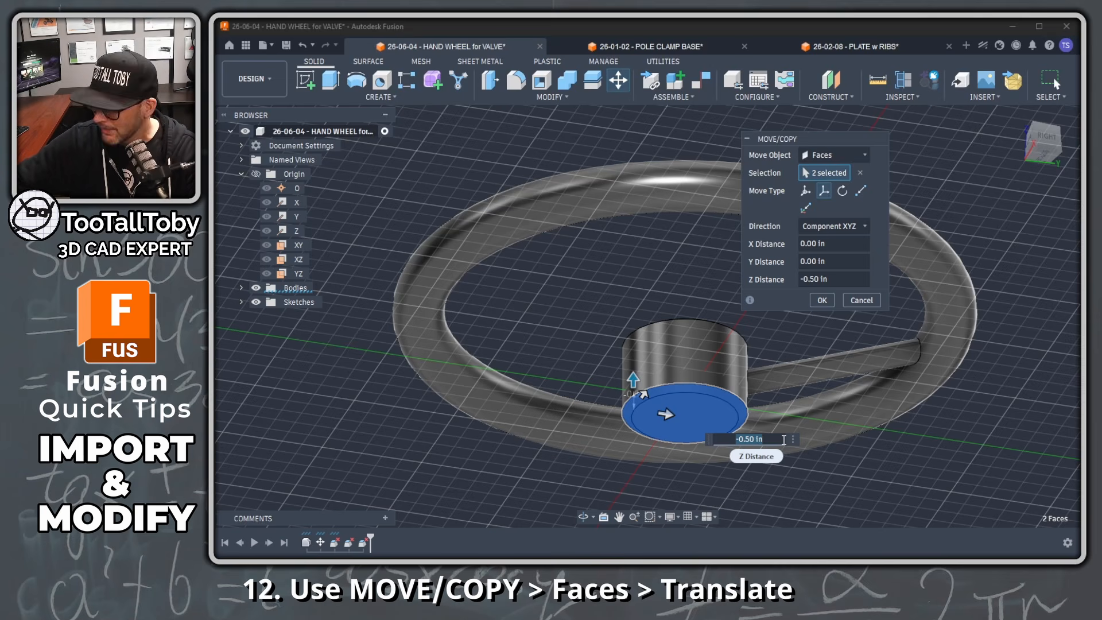
{"action": "type", "text": "-0."}
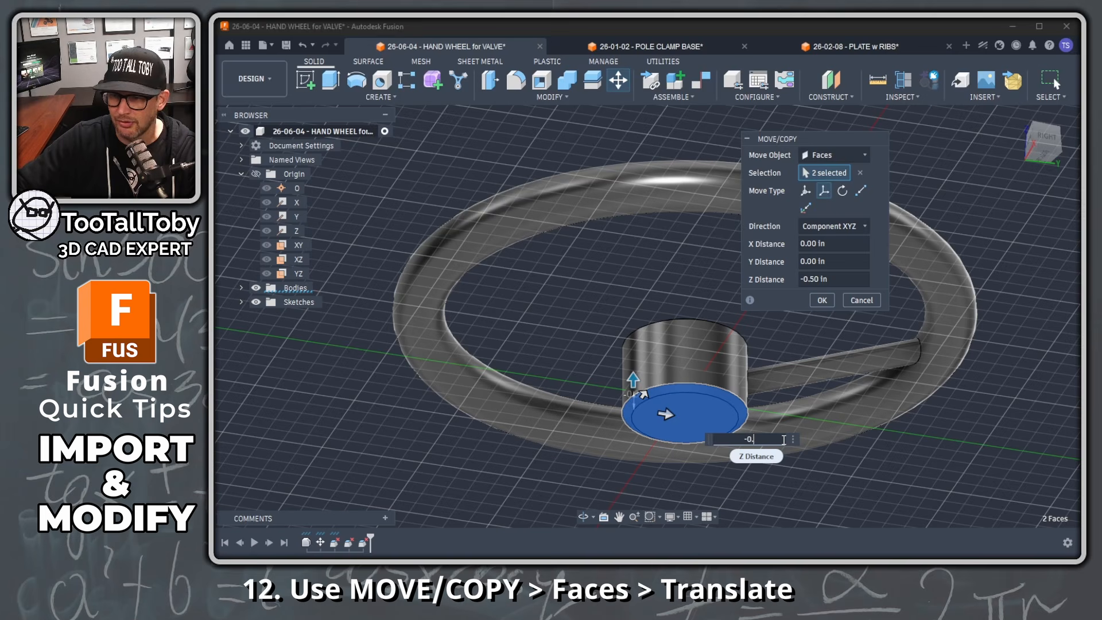
{"action": "key", "text": "Return"}
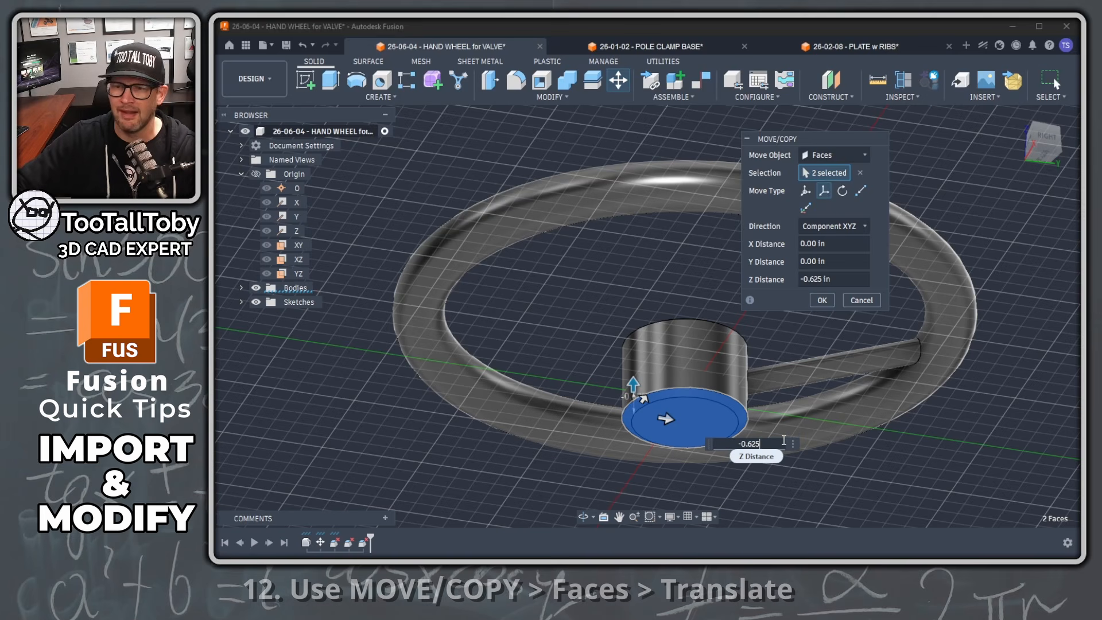
{"action": "key", "text": "Return"}
Offset the wheel's rim face outward by 0.090 in with Offset Face
{"action": "scroll", "coordinate": [746, 441], "scroll_direction": "down", "scroll_amount": 2}
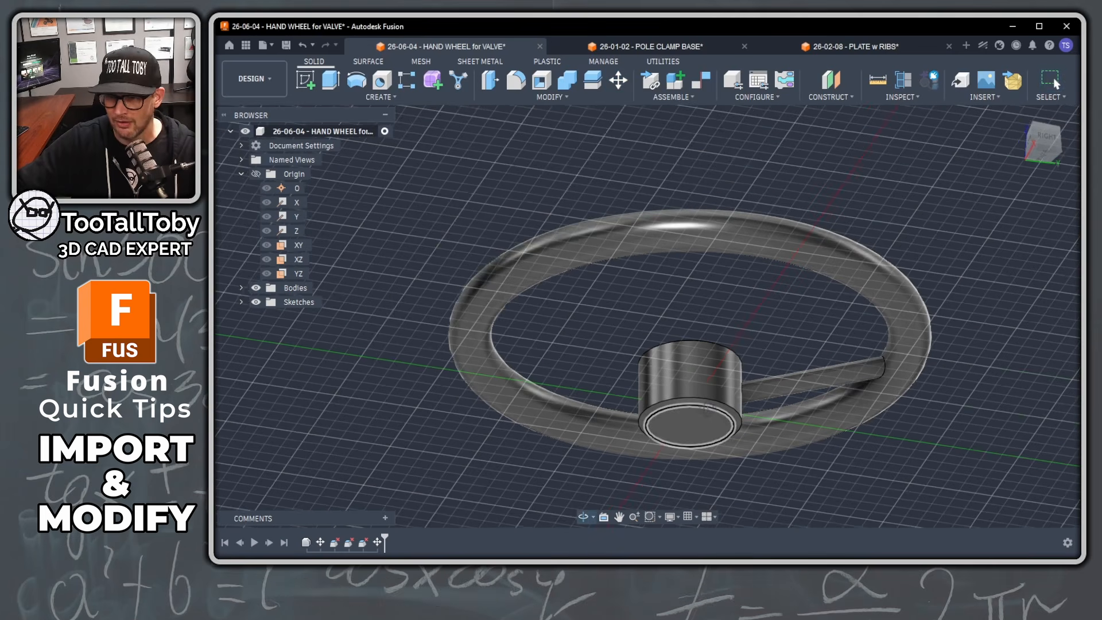
{"action": "middle_click_drag", "start_coordinate": [677, 430], "coordinate": [866, 322], "text": "shift"}
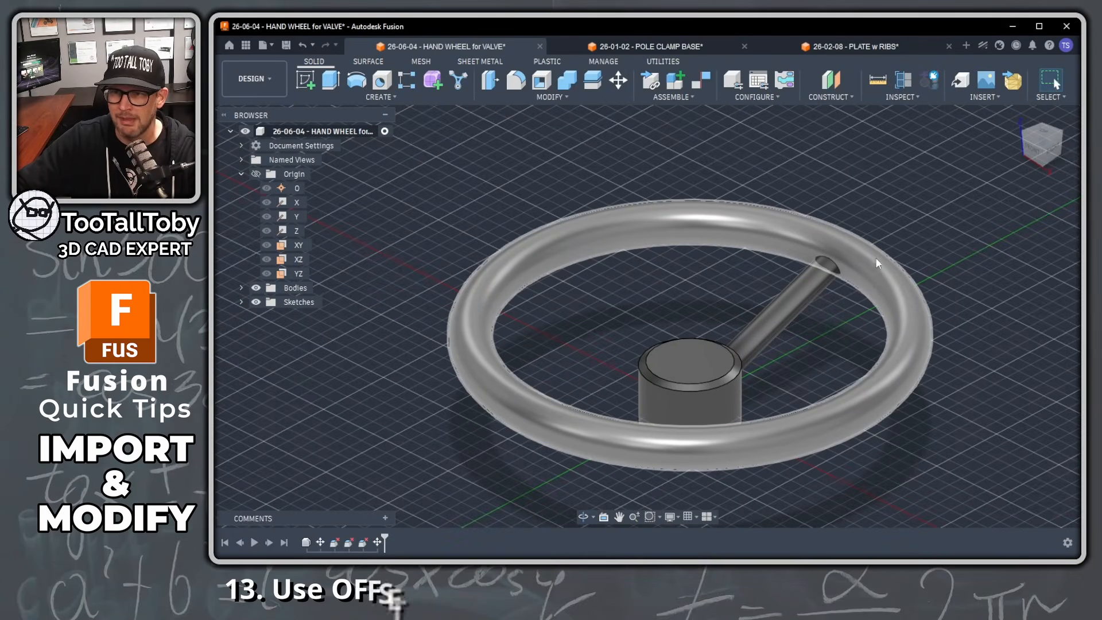
{"action": "key", "text": "s"}
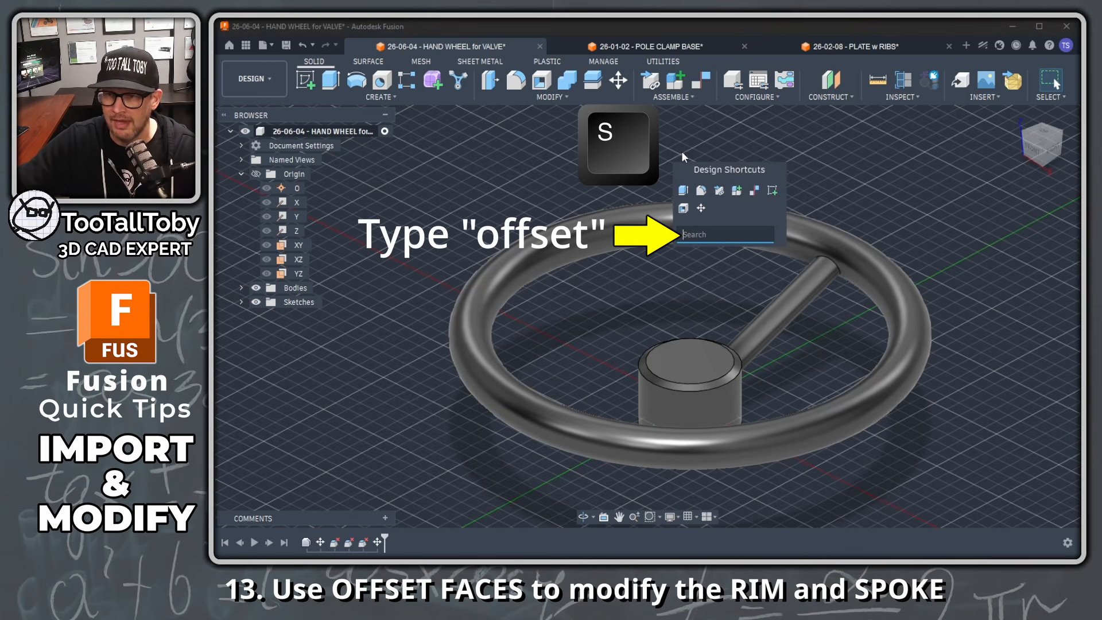
{"action": "type", "text": "o"}
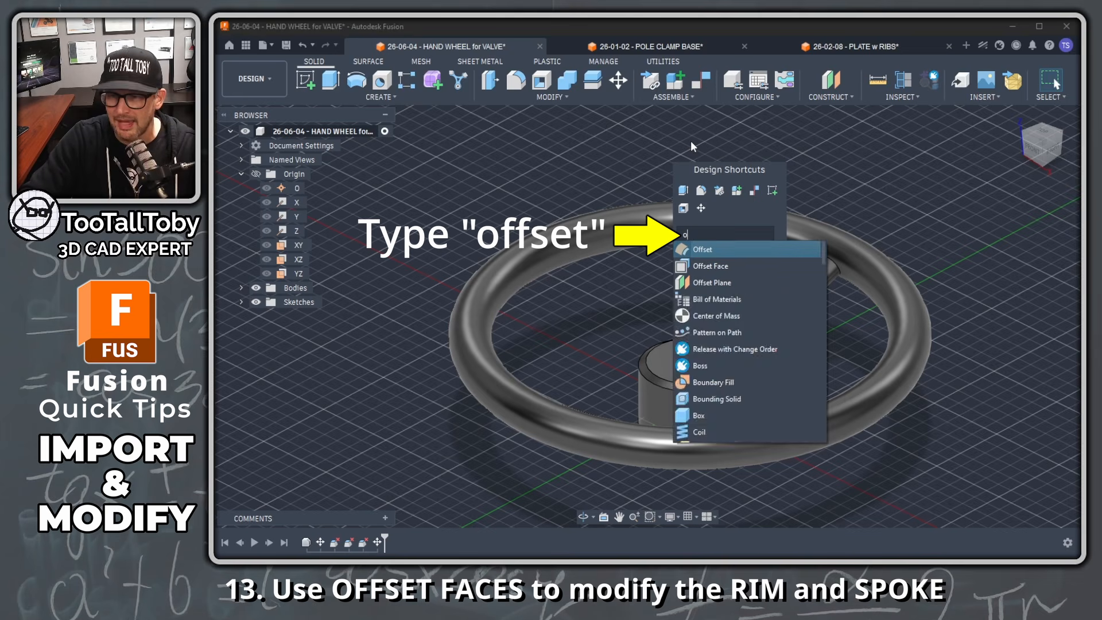
{"action": "type", "text": "ffset"}
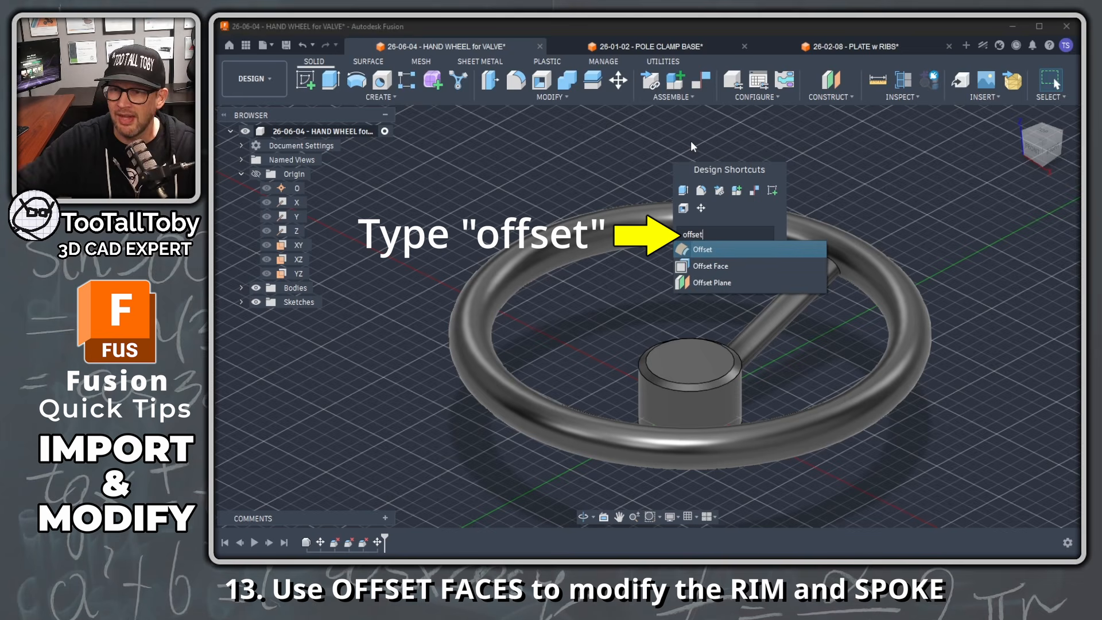
{"action": "left_click", "coordinate": [718, 267]}
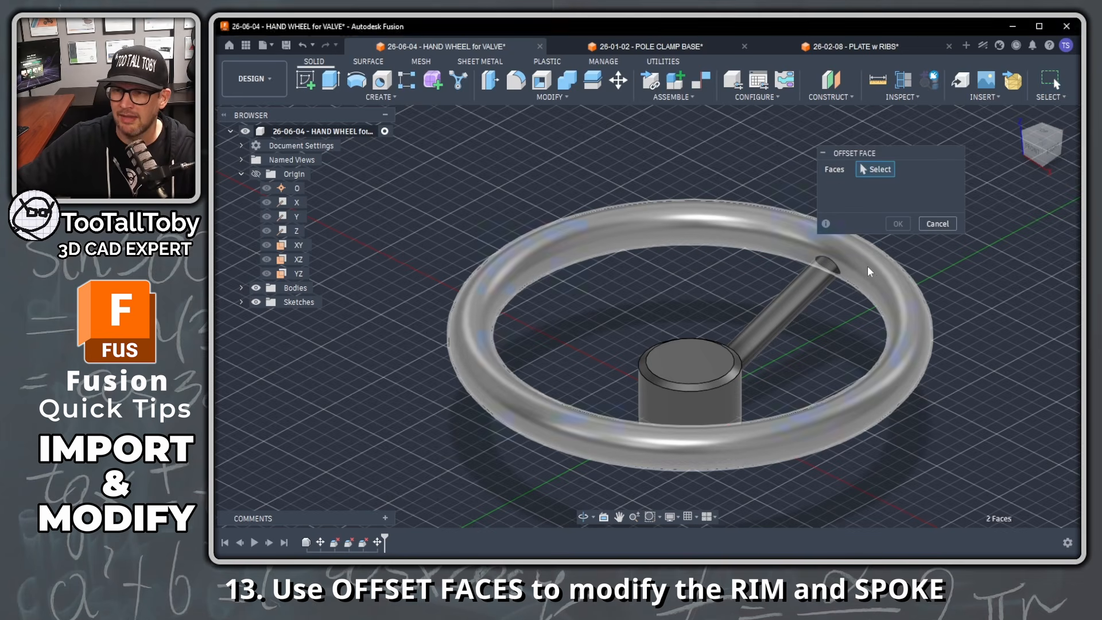
{"action": "left_click", "coordinate": [867, 267]}
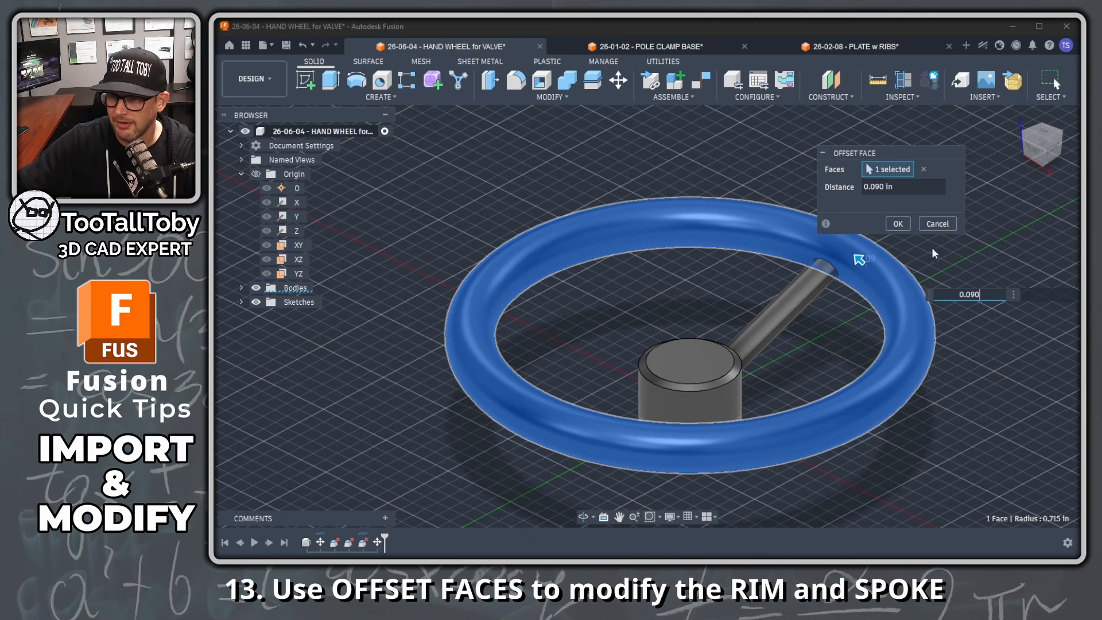
{"action": "left_click", "coordinate": [899, 225]}
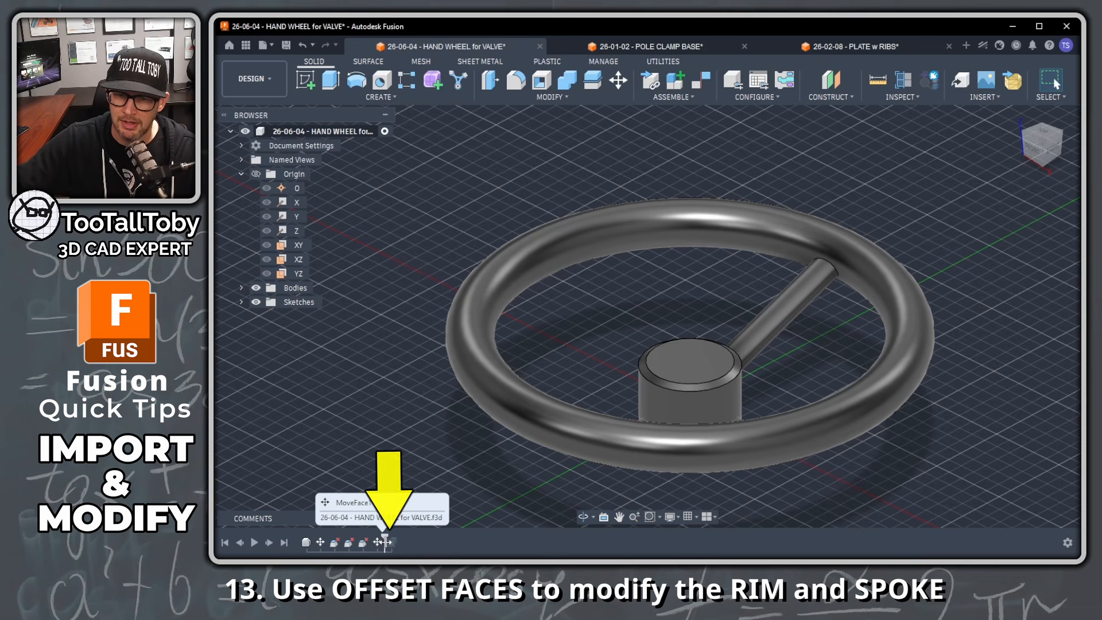
{"action": "mouse_move", "coordinate": [398, 542]}
{"action": "left_mouse_down"}
{"action": "mouse_move", "coordinate": [385, 542]}
{"action": "mouse_move", "coordinate": [398, 542]}
{"action": "left_mouse_up"}
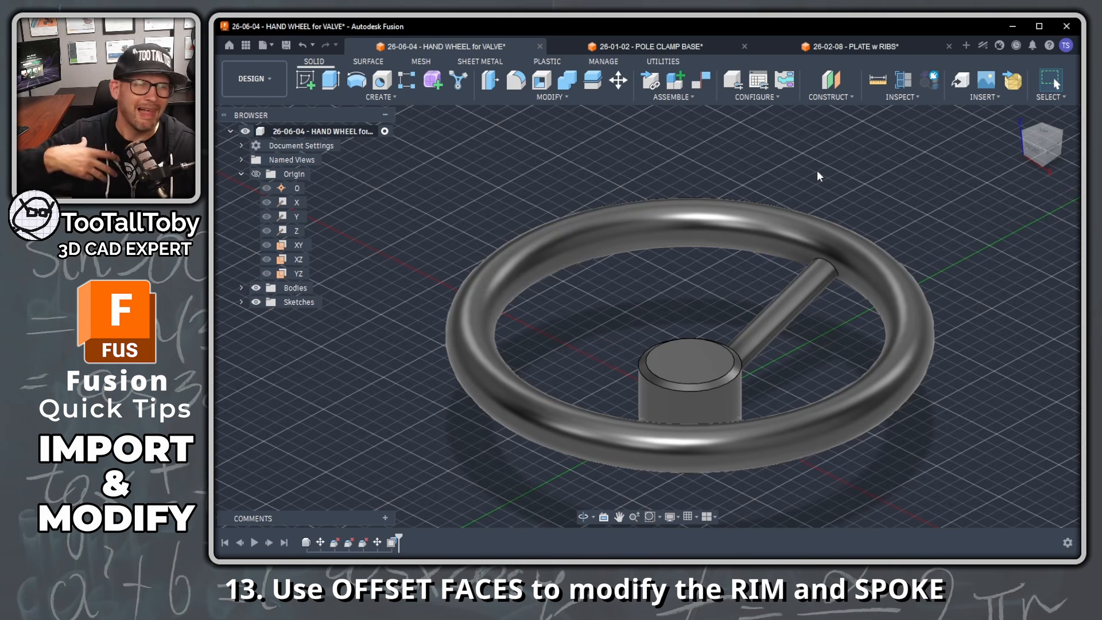
Offset the remaining spoke's cylindrical face outward by 0.060 in with Offset Face
{"action": "key", "text": "s"}
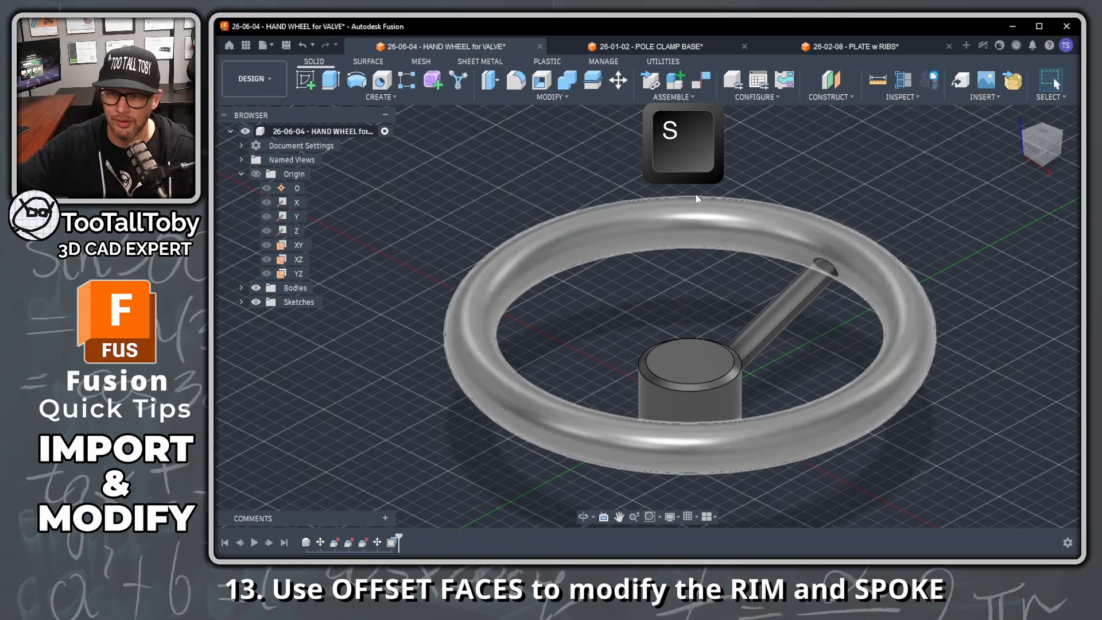
{"action": "type", "text": "s"}
{"action": "type", "text": "off"}
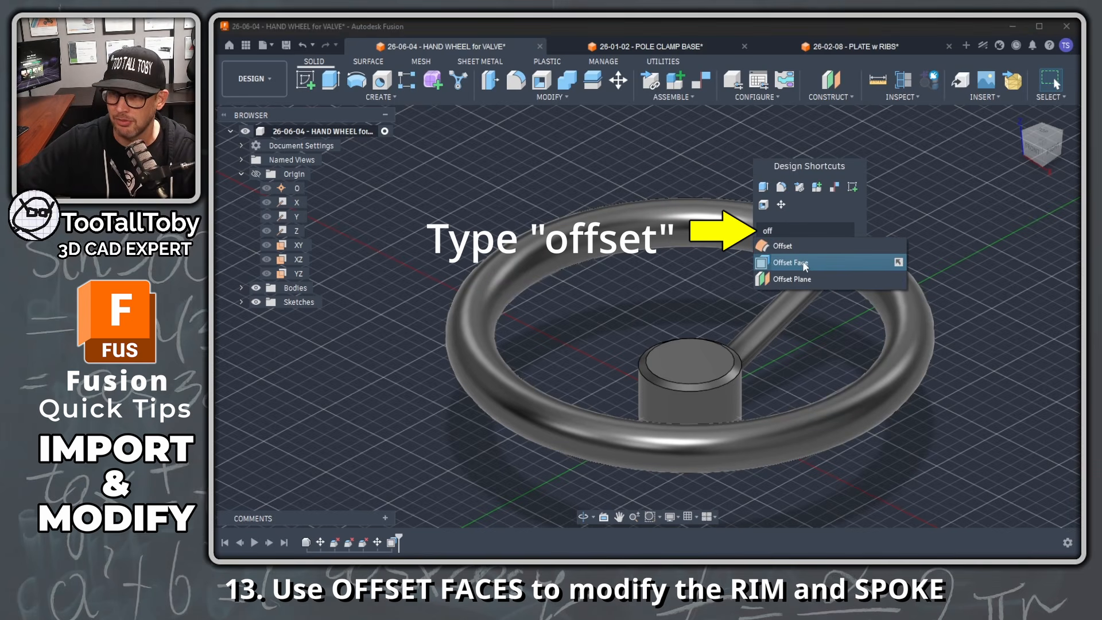
{"action": "left_click", "coordinate": [800, 263]}
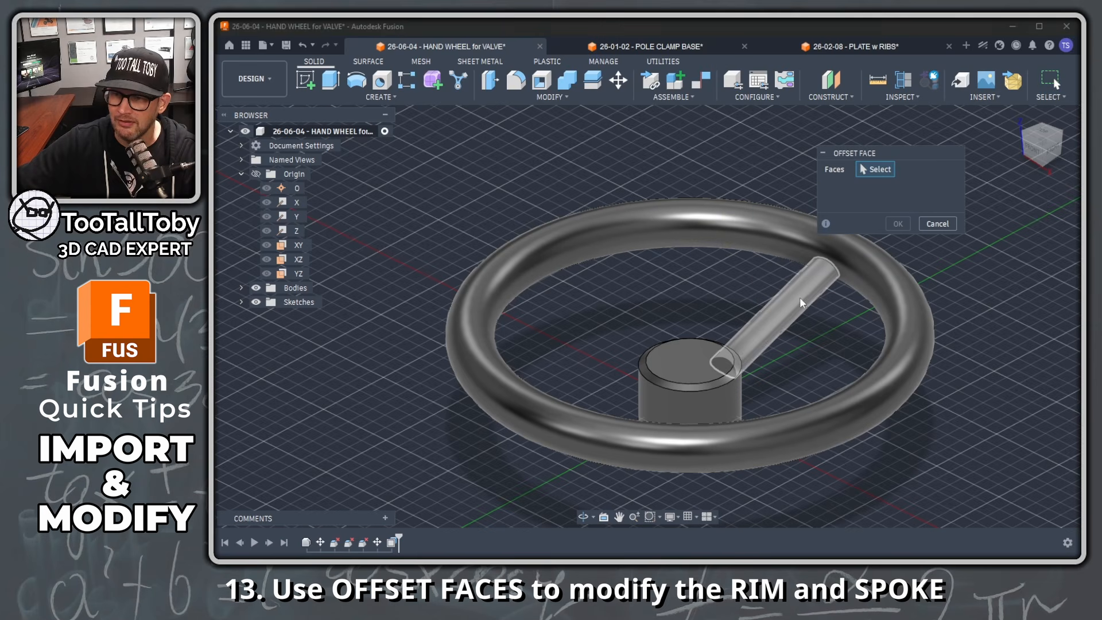
{"action": "left_click", "coordinate": [793, 298]}
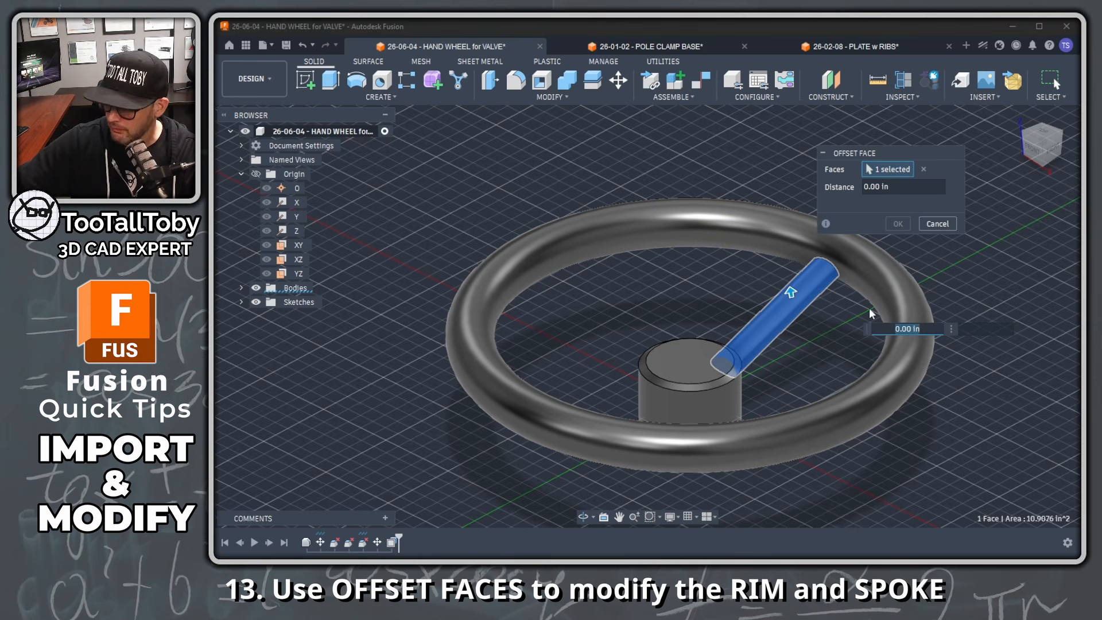
{"action": "type", "text": "0.060"}
{"action": "scroll", "coordinate": [832, 290], "scroll_direction": "up", "scroll_amount": 2}
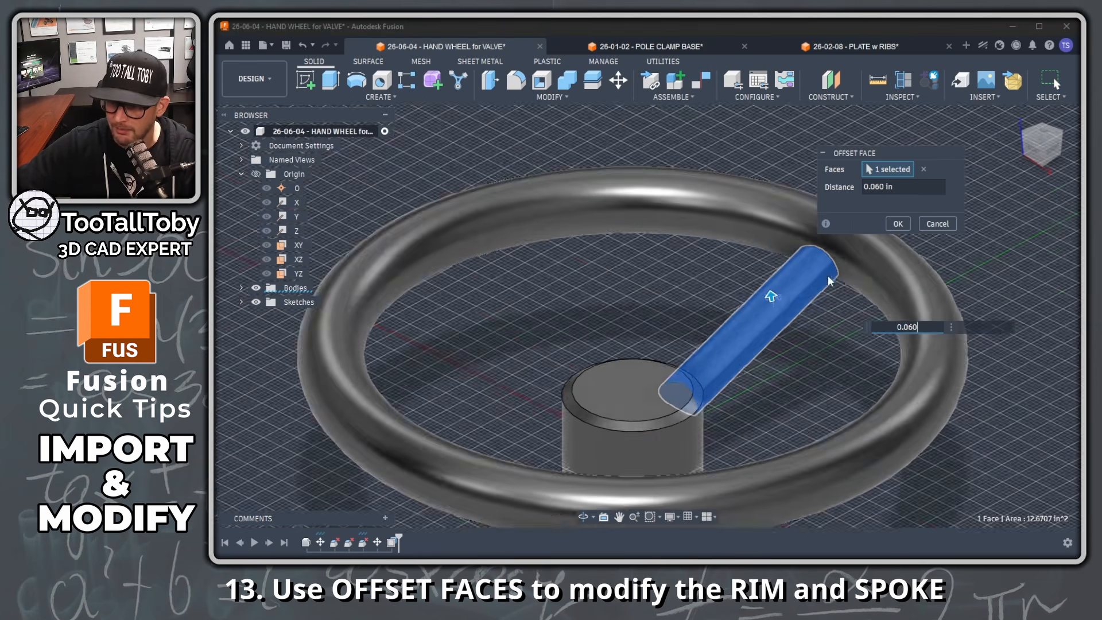
{"action": "scroll", "coordinate": [827, 279], "scroll_direction": "up", "scroll_amount": 2}
{"action": "scroll", "coordinate": [846, 360], "scroll_direction": "down", "scroll_amount": 3}
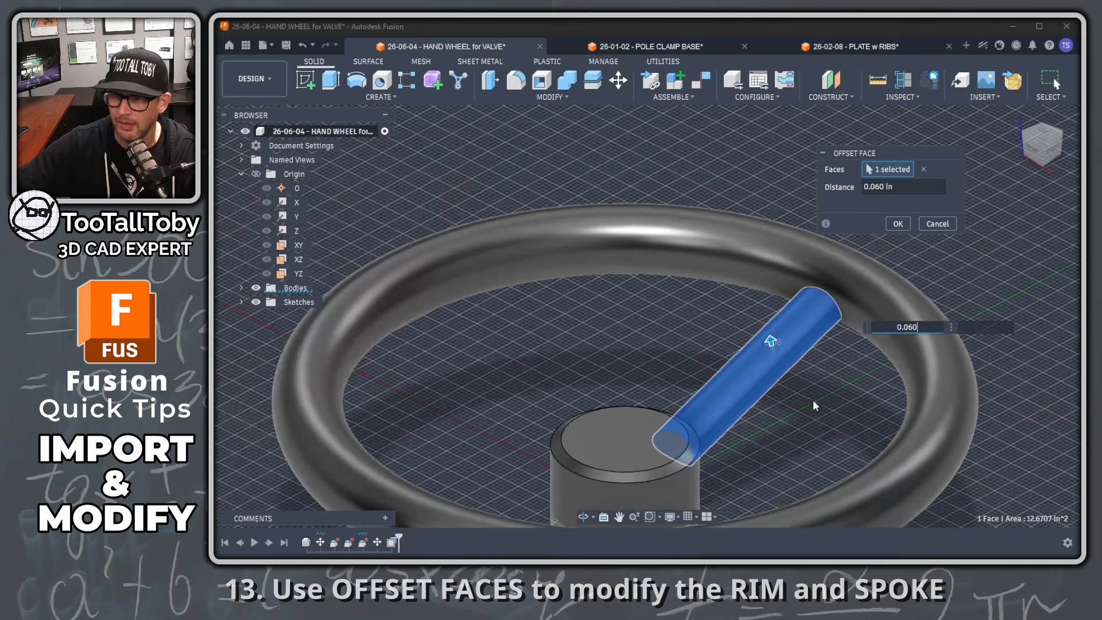
{"action": "left_click", "coordinate": [897, 223]}
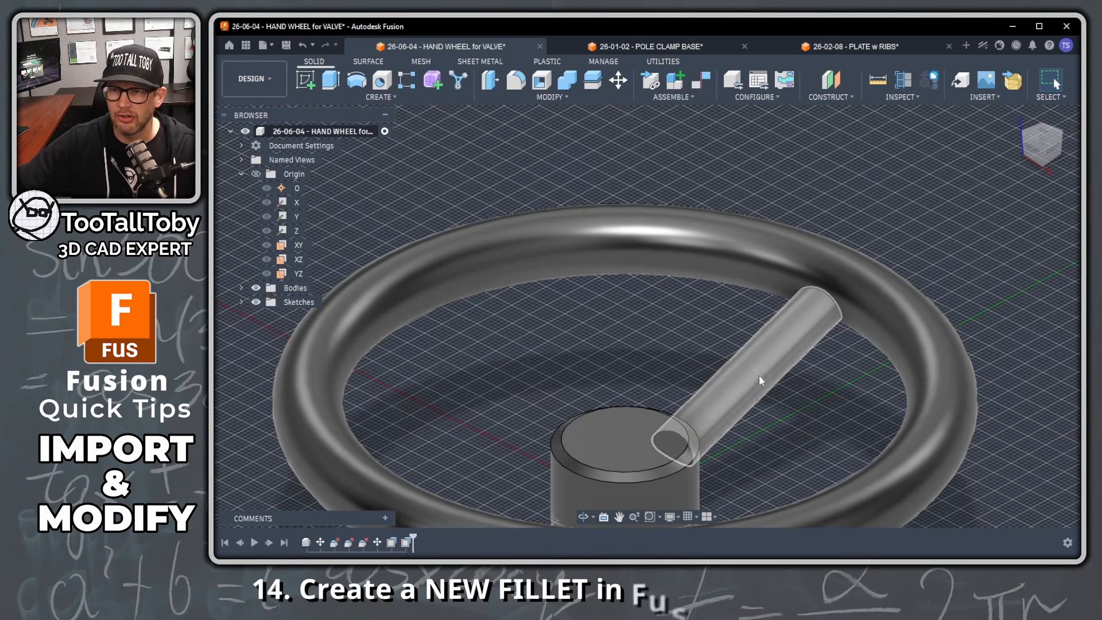
Fillet the two edges where the spoke meets the rim and the hub with a constant 0.375 in radius
{"action": "left_click", "coordinate": [517, 86]}
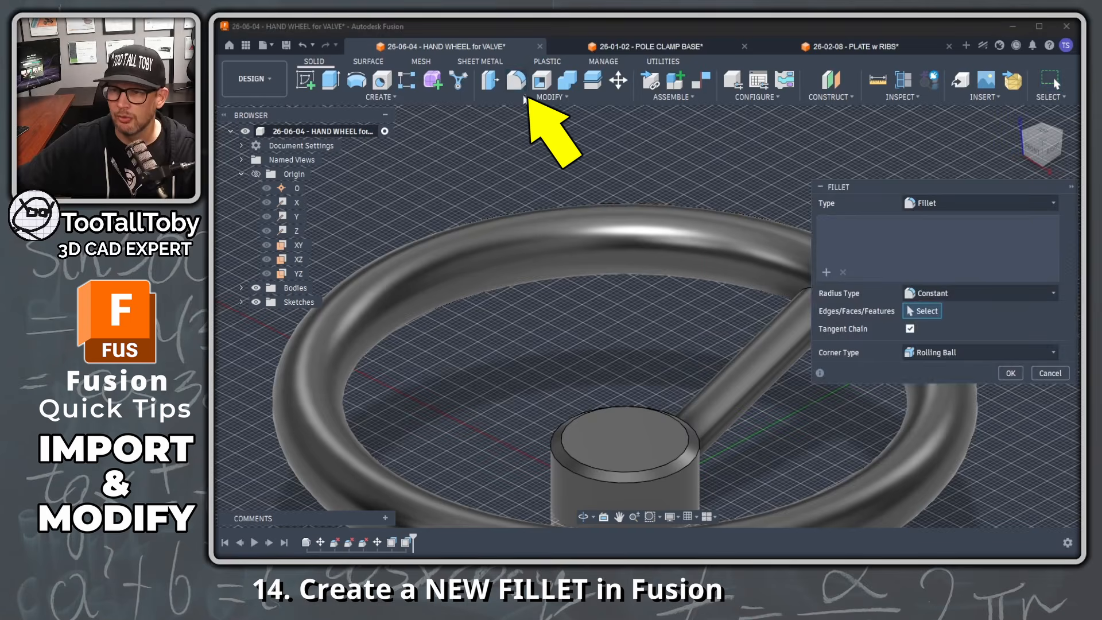
{"action": "middle_click_drag", "start_coordinate": [708, 365], "coordinate": [626, 302]}
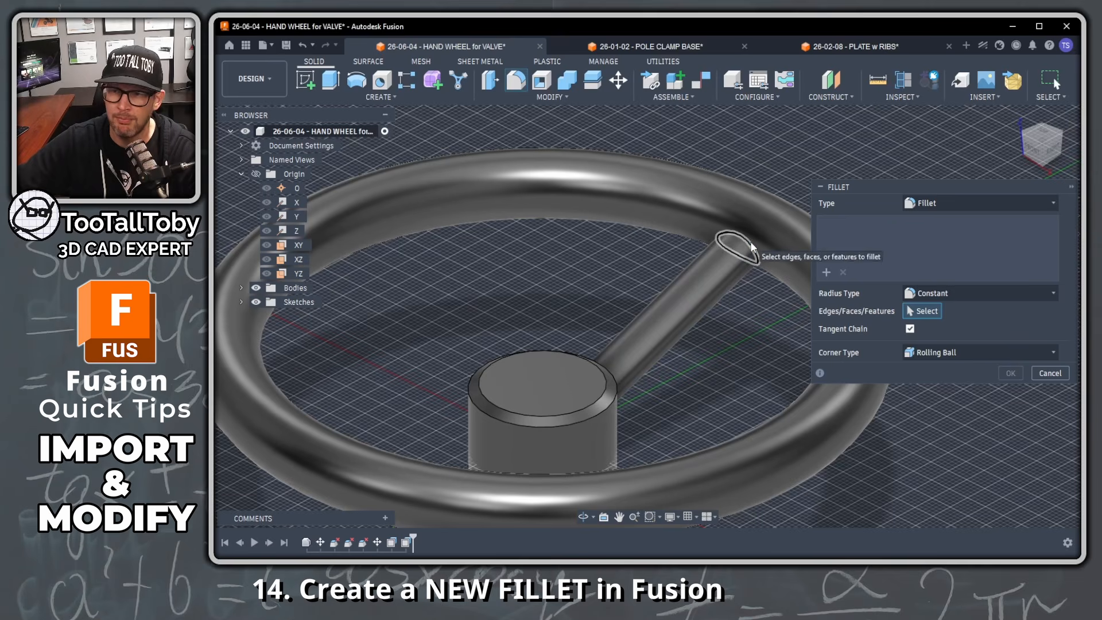
{"action": "left_click", "coordinate": [748, 241]}
{"action": "middle_click_drag", "start_coordinate": [751, 244], "coordinate": [677, 274], "text": "shift"}
{"action": "left_click", "coordinate": [659, 384]}
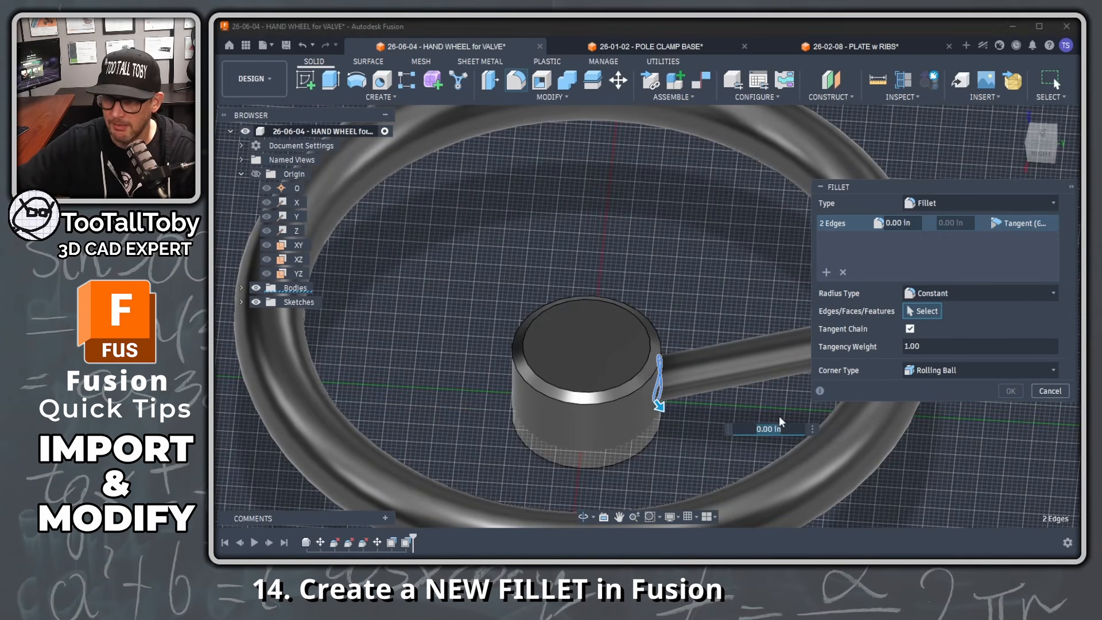
{"action": "type", "text": "0.3"}
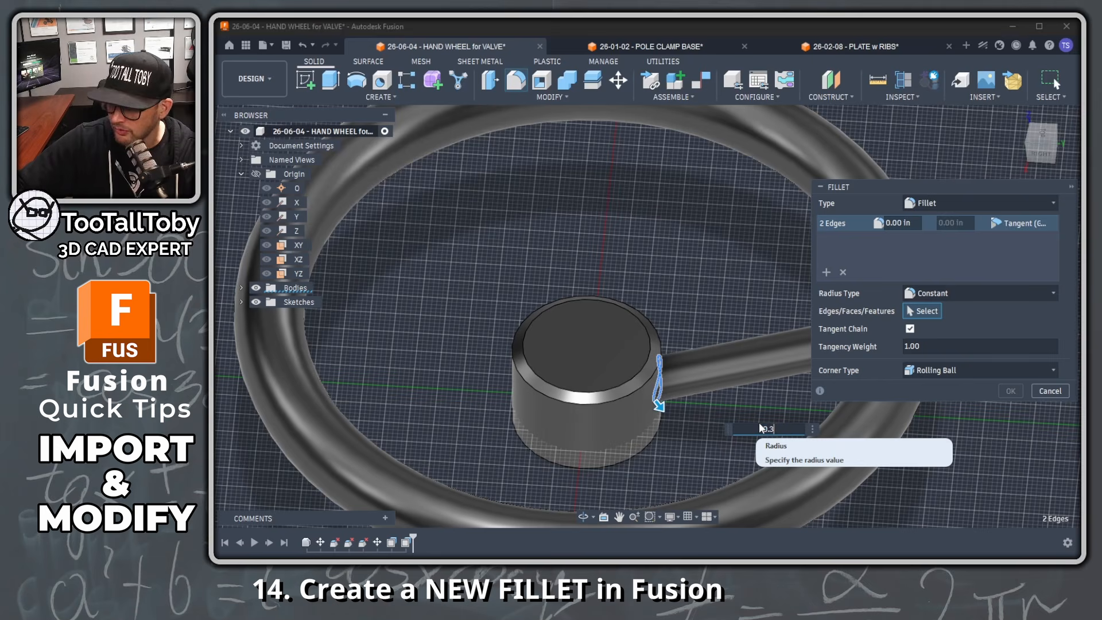
{"action": "type", "text": "75"}
{"action": "key", "text": "Return"}
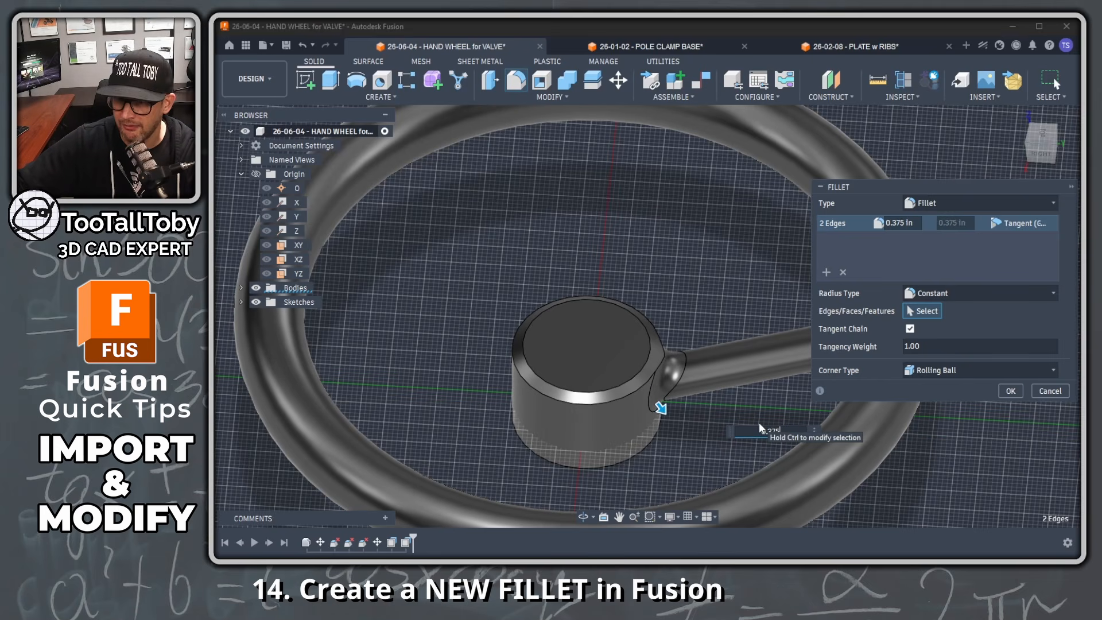
{"action": "left_click", "coordinate": [1010, 391]}
Set up a circular pattern of faces using the spoke's cylindrical face and the fillets at both of its ends
{"action": "middle_click_drag", "start_coordinate": [775, 353], "coordinate": [791, 447], "text": "shift"}
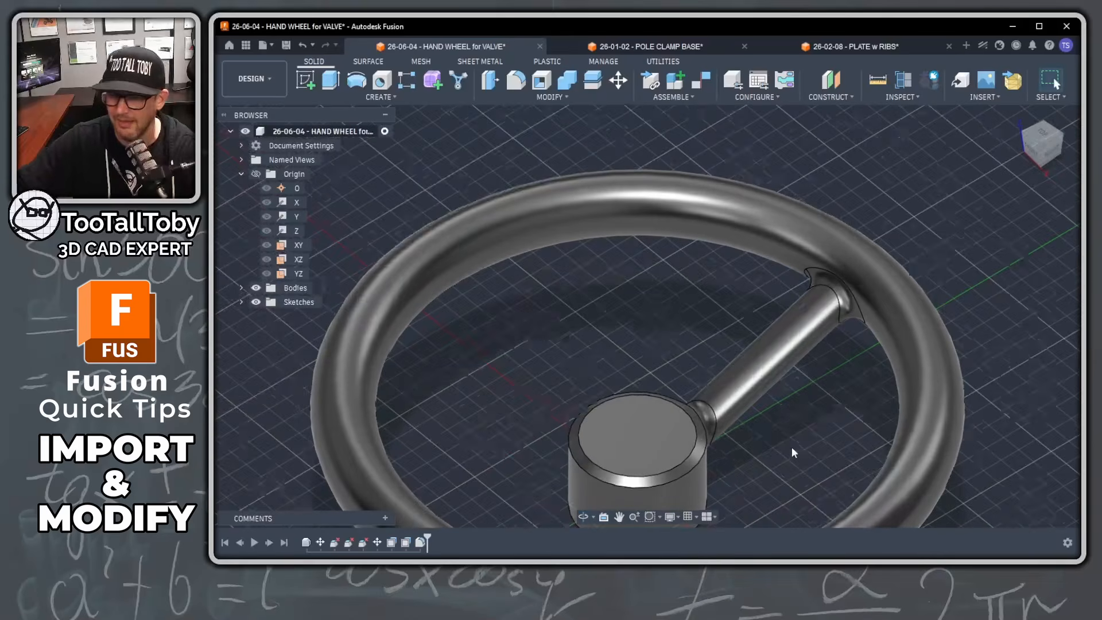
{"action": "scroll", "coordinate": [825, 439], "scroll_direction": "down", "scroll_amount": 4}
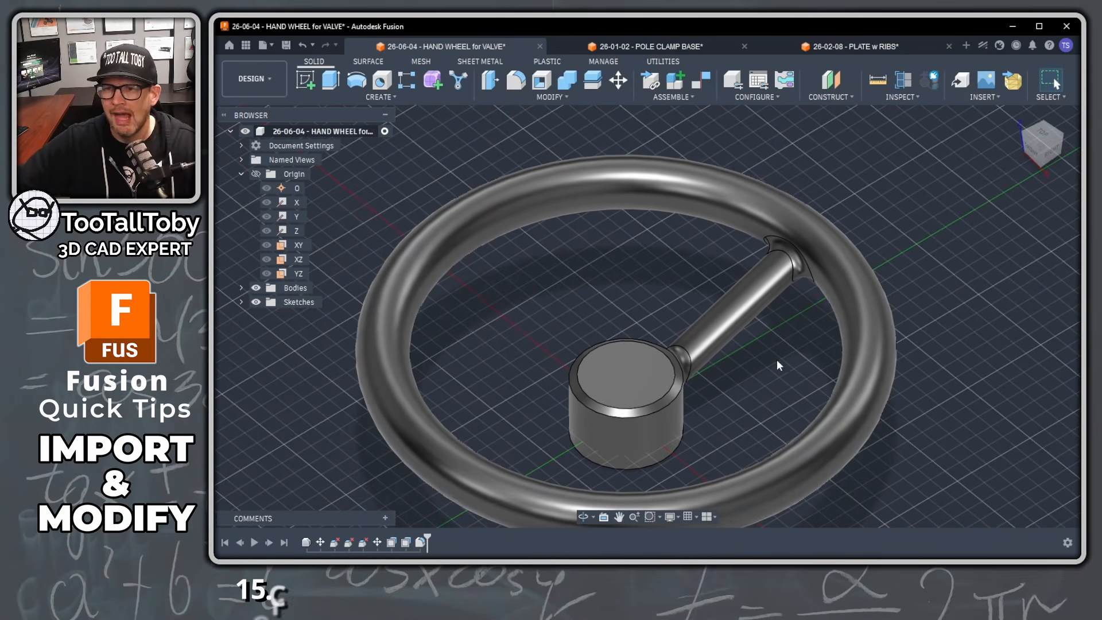
{"action": "left_click", "coordinate": [406, 83]}
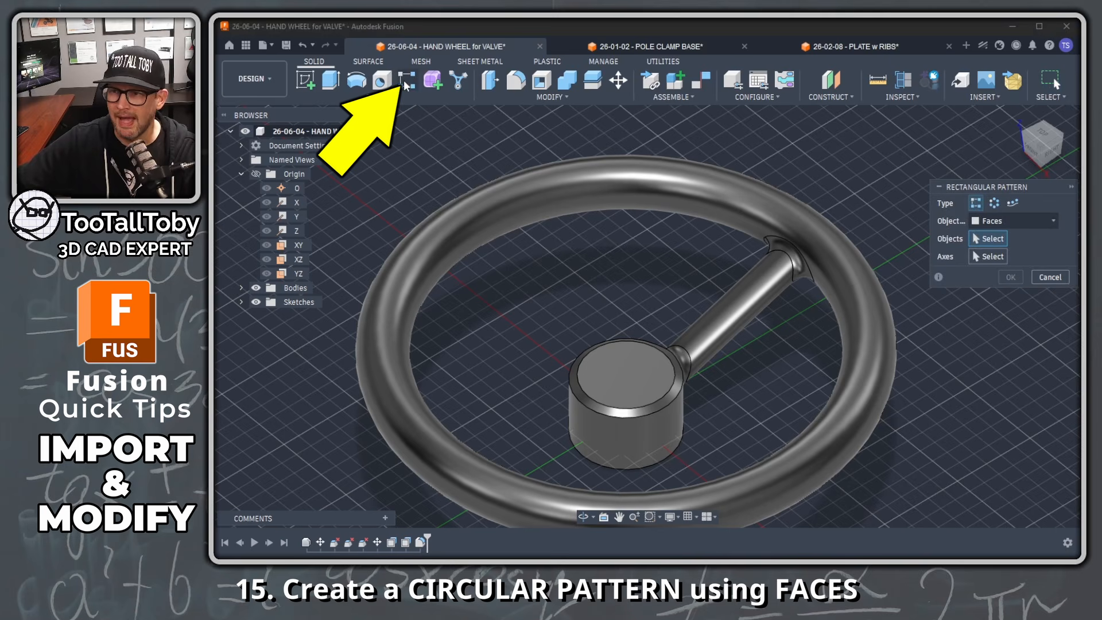
{"action": "left_click", "coordinate": [994, 203]}
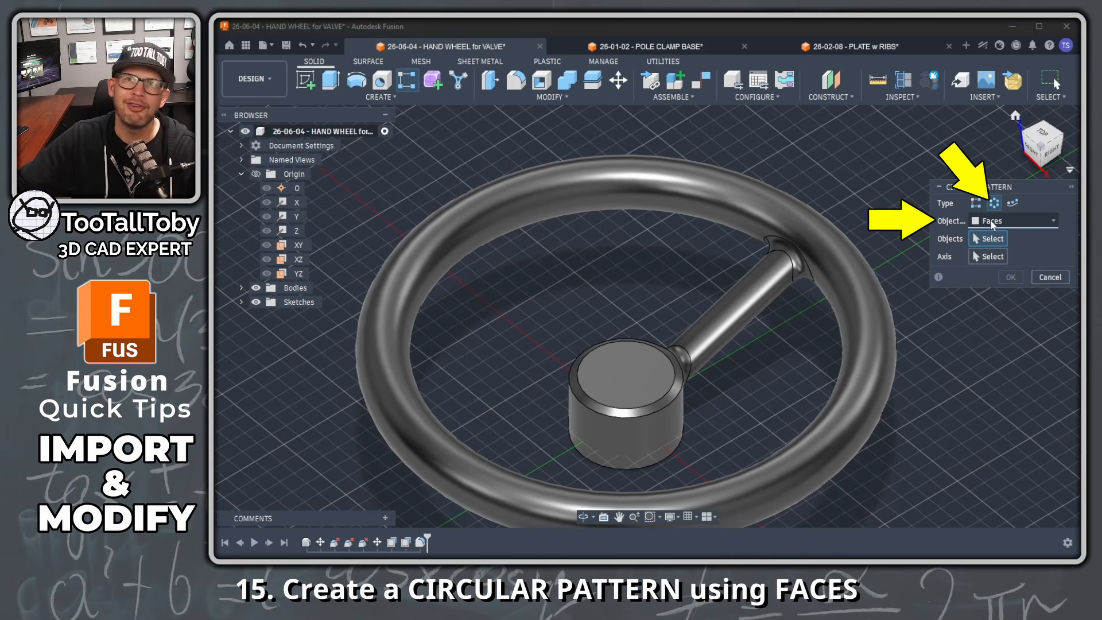
{"action": "left_click", "coordinate": [794, 256]}
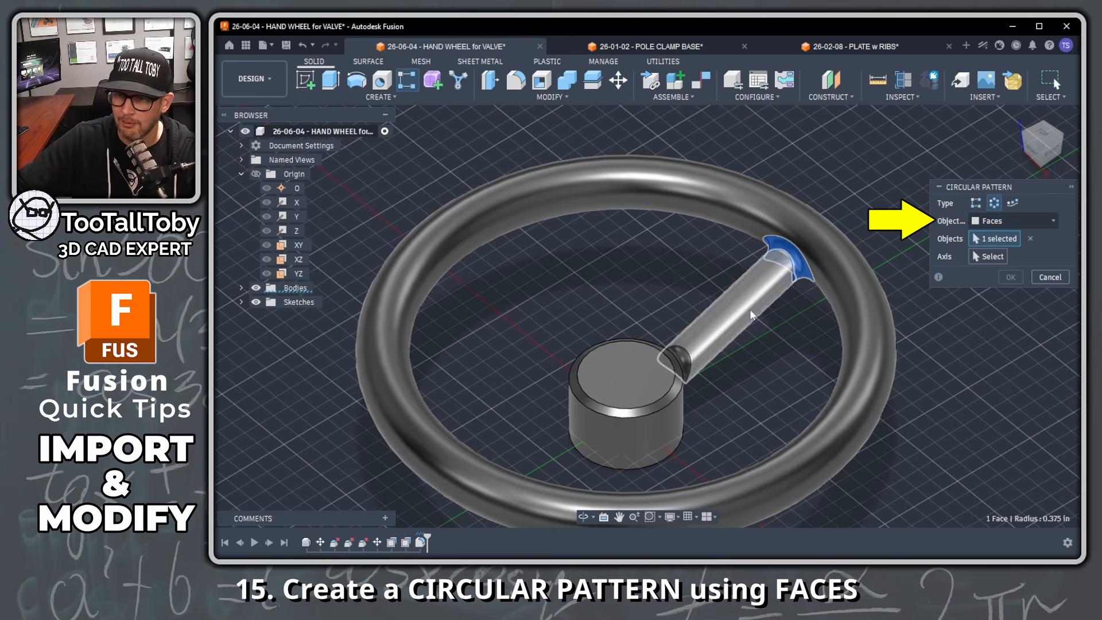
{"action": "left_click", "coordinate": [741, 307]}
{"action": "left_click", "coordinate": [680, 366]}
{"action": "middle_click_drag", "start_coordinate": [680, 366], "coordinate": [812, 390], "text": "shift"}
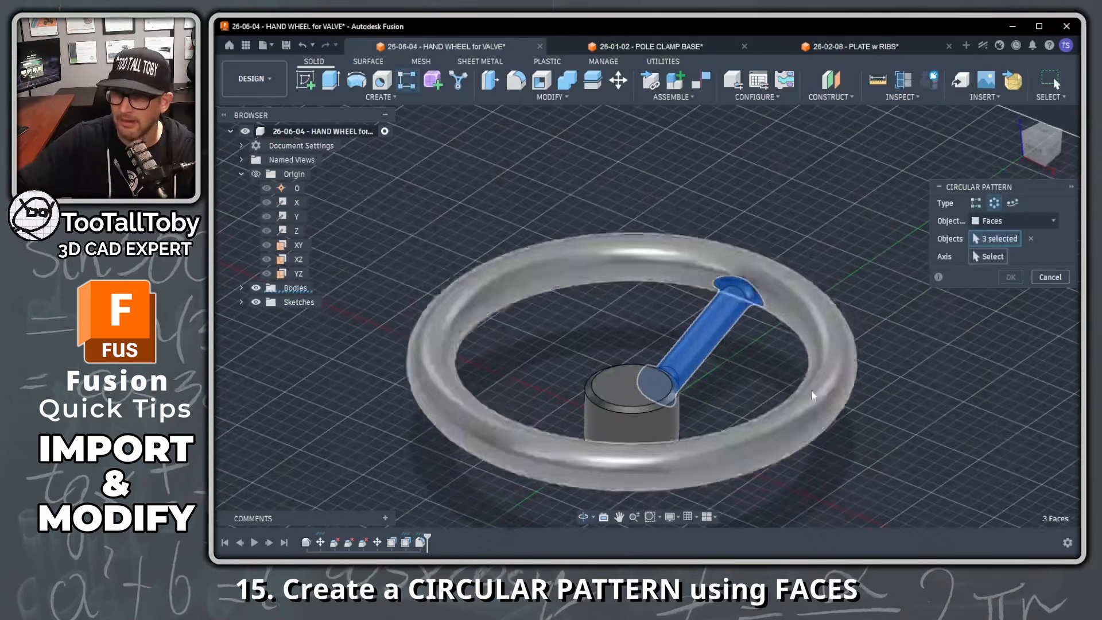
Pattern the selected spoke faces fully around the Z axis with a quantity of 6
{"action": "left_click", "coordinate": [988, 257]}
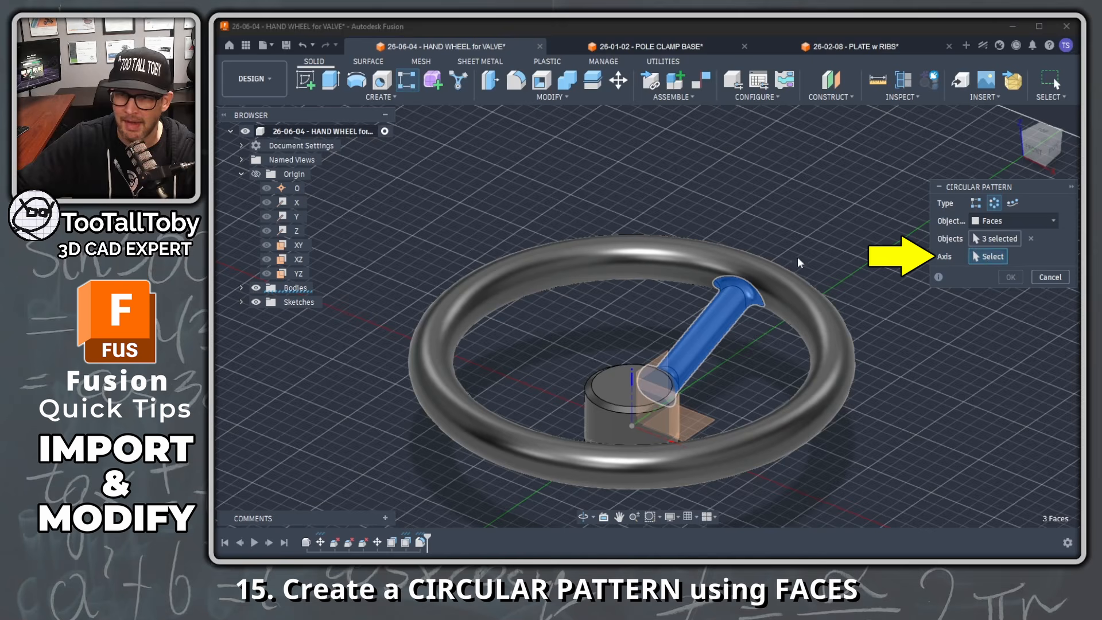
{"action": "left_click", "coordinate": [296, 231]}
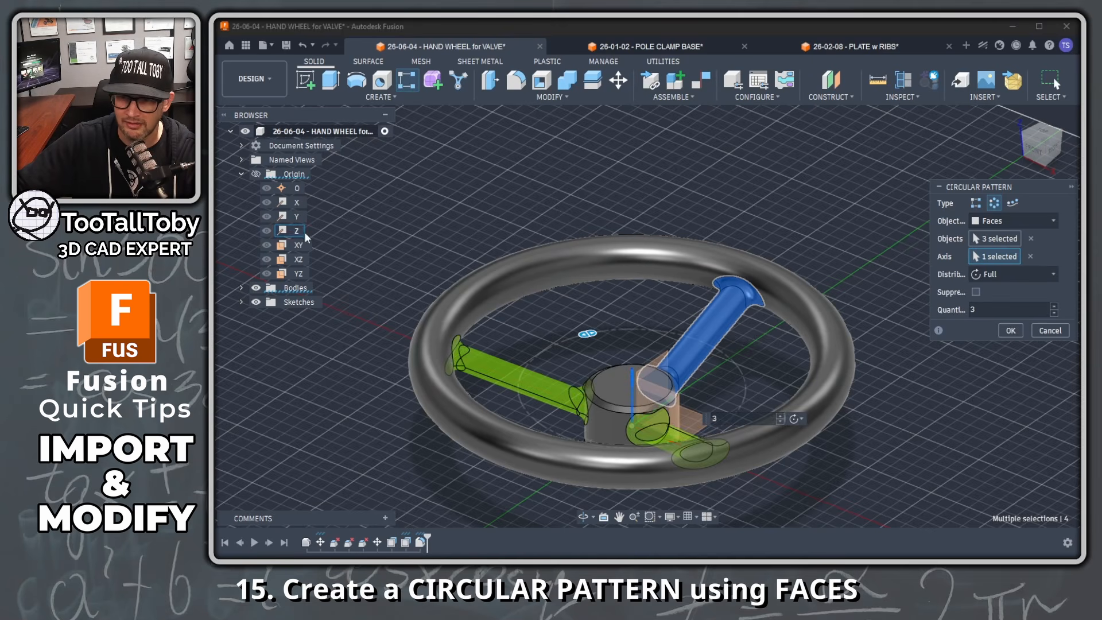
{"action": "scroll", "coordinate": [692, 344], "scroll_direction": "down", "scroll_amount": 2}
{"action": "middle_click_drag", "start_coordinate": [640, 363], "coordinate": [579, 336], "text": "shift"}
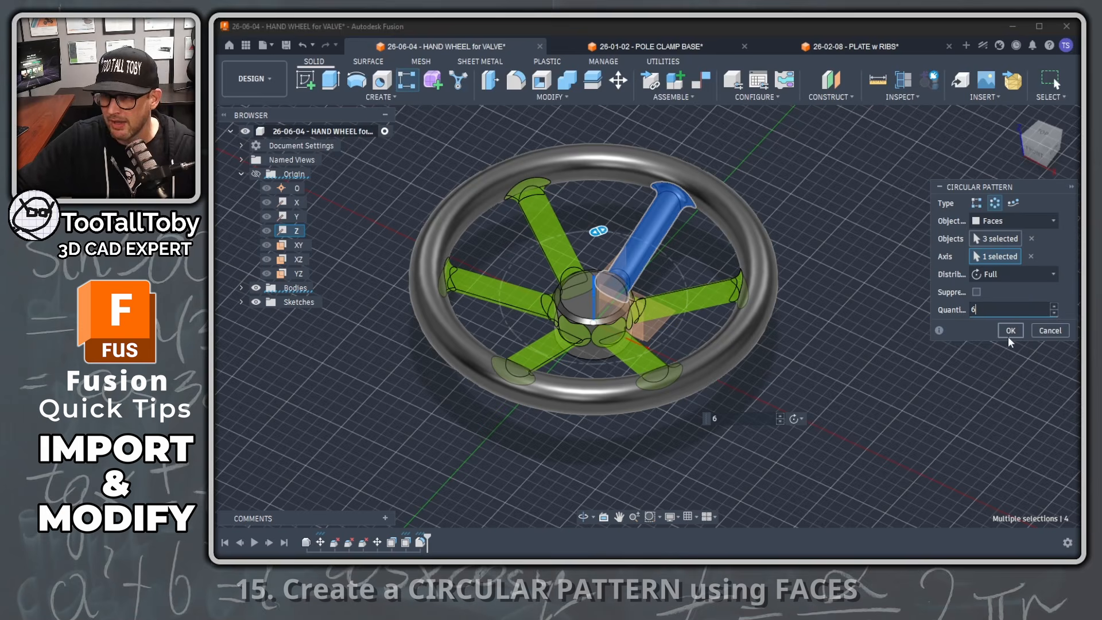
{"action": "key", "text": "Return"}
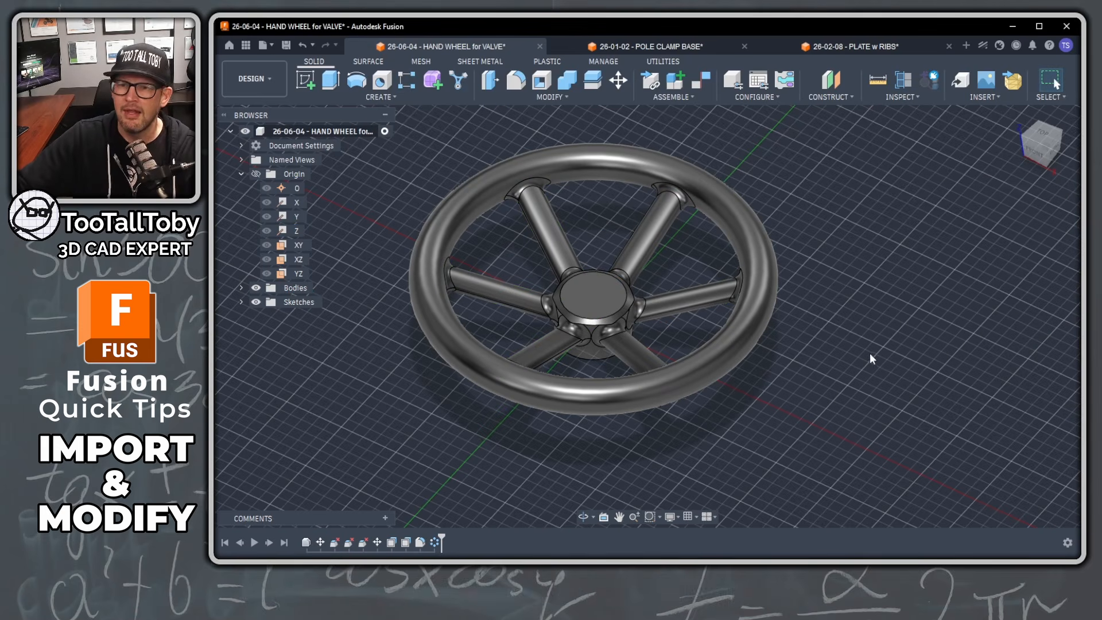
Edit the circular pattern of the spoke and set its quantity to 4
{"action": "double_click", "coordinate": [435, 542]}
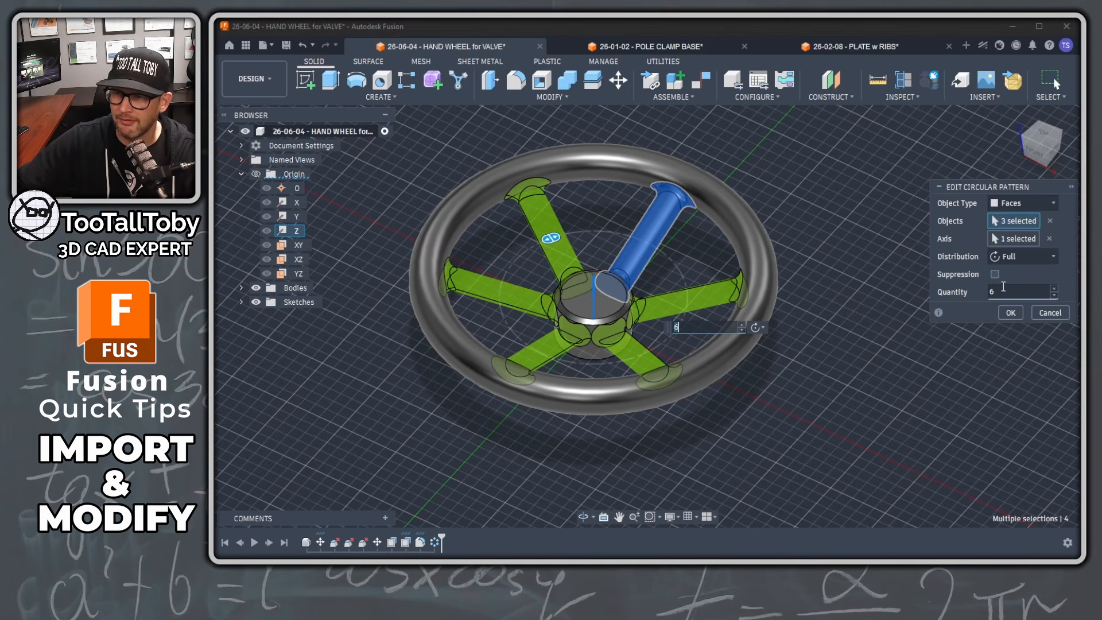
{"action": "left_click_drag", "start_coordinate": [1004, 288], "coordinate": [918, 282]}
{"action": "type", "text": "4"}
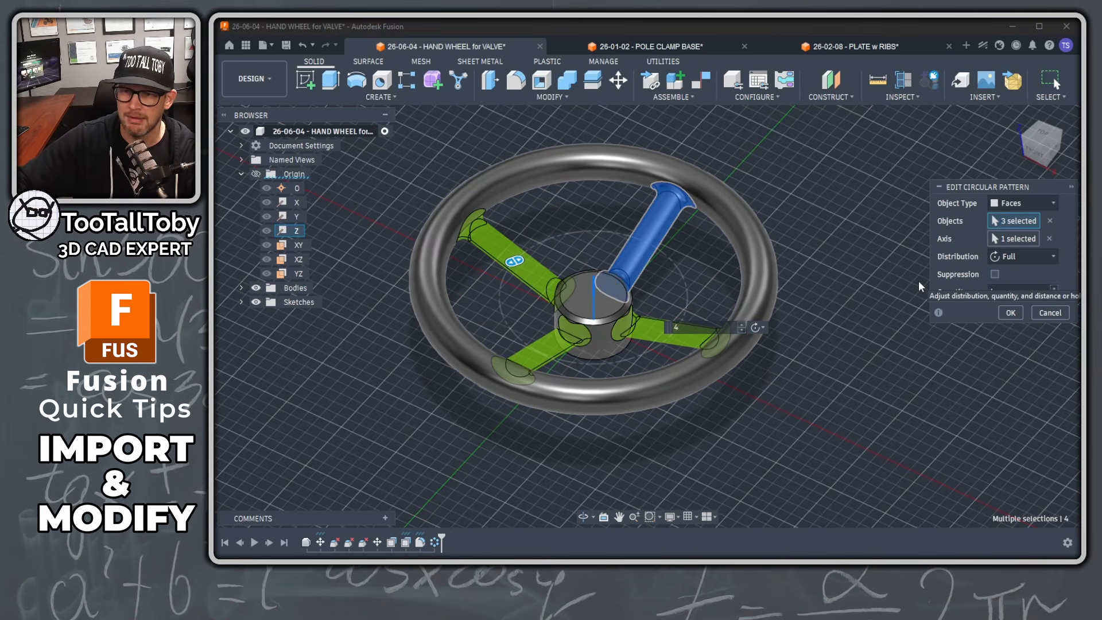
{"action": "key", "text": "Return"}
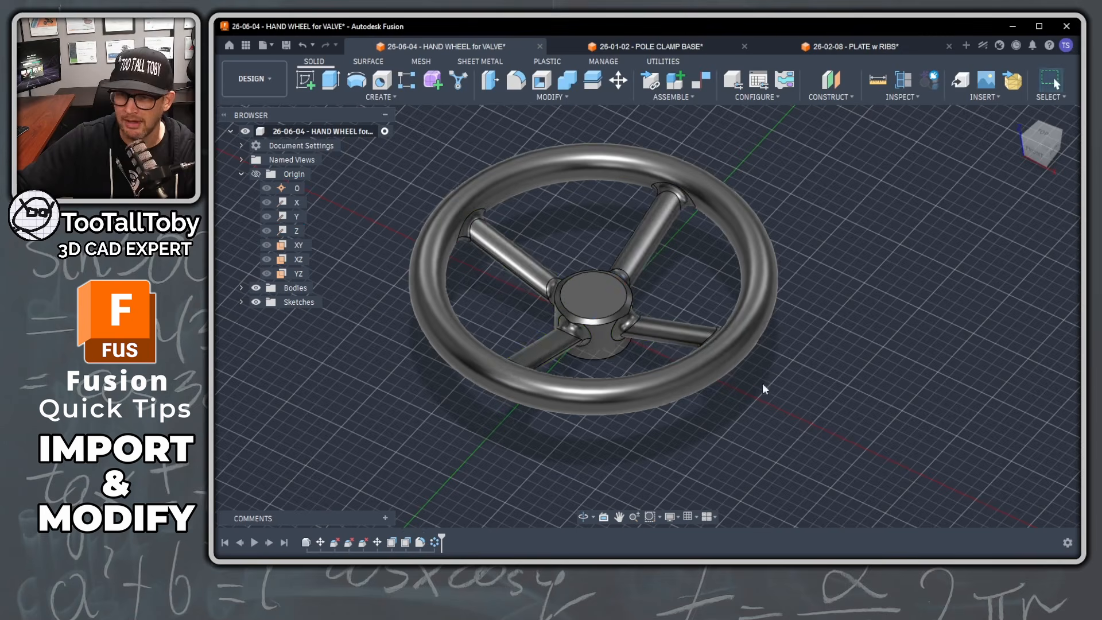
{"action": "middle_click_drag", "start_coordinate": [763, 385], "coordinate": [796, 261], "text": "shift"}
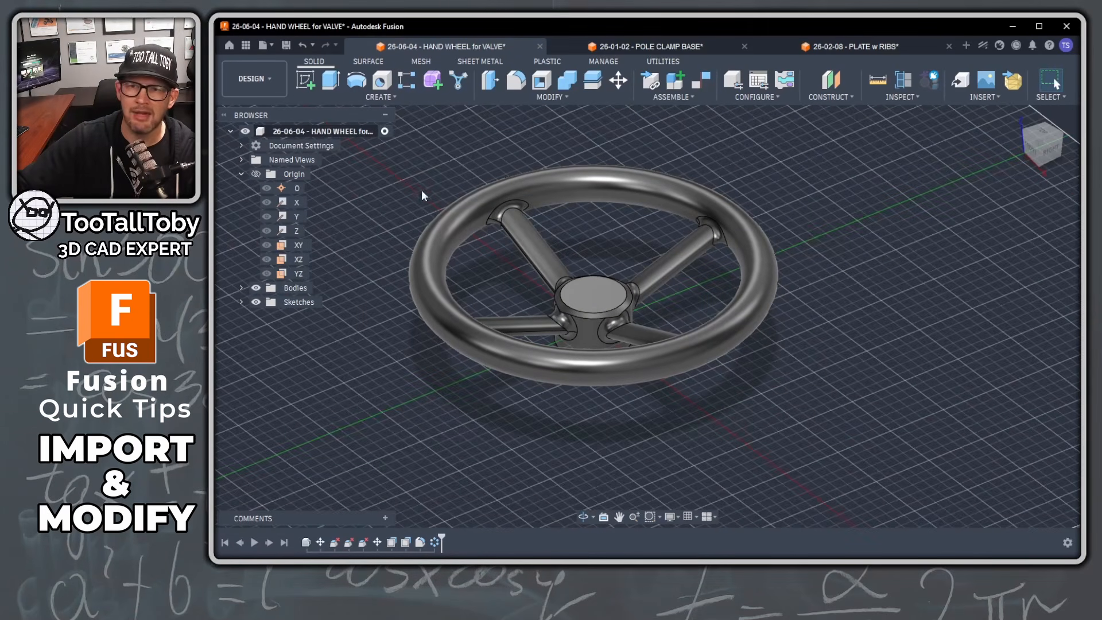
{"action": "middle_click_drag", "start_coordinate": [647, 292], "coordinate": [459, 509], "text": "shift"}
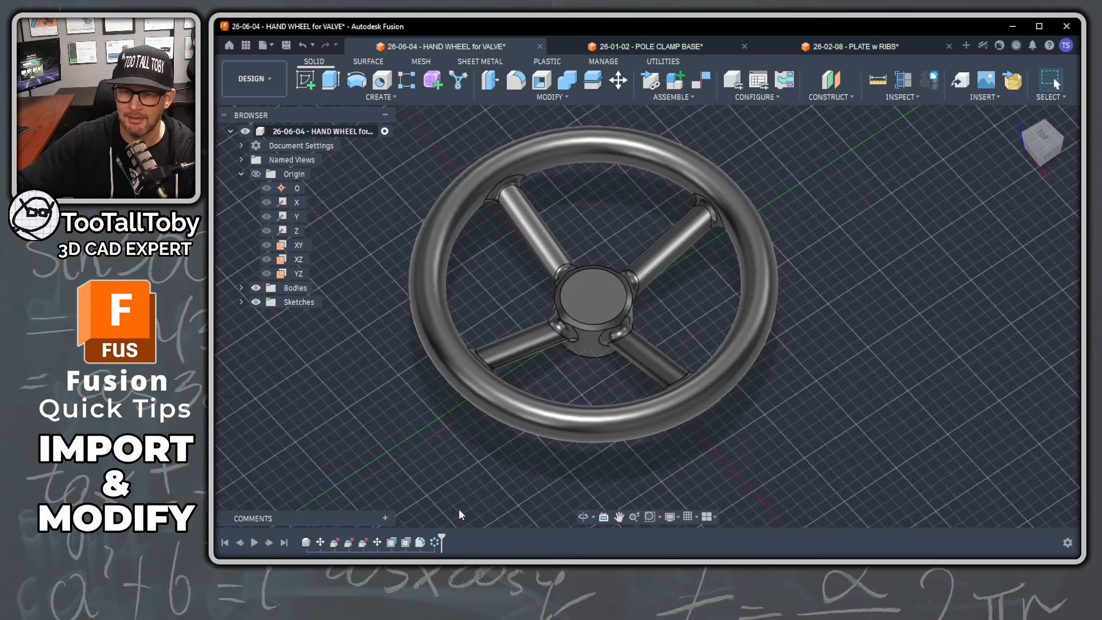
Edit the spoke's circular pattern again and set its quantity to 6
{"action": "double_click", "coordinate": [432, 543]}
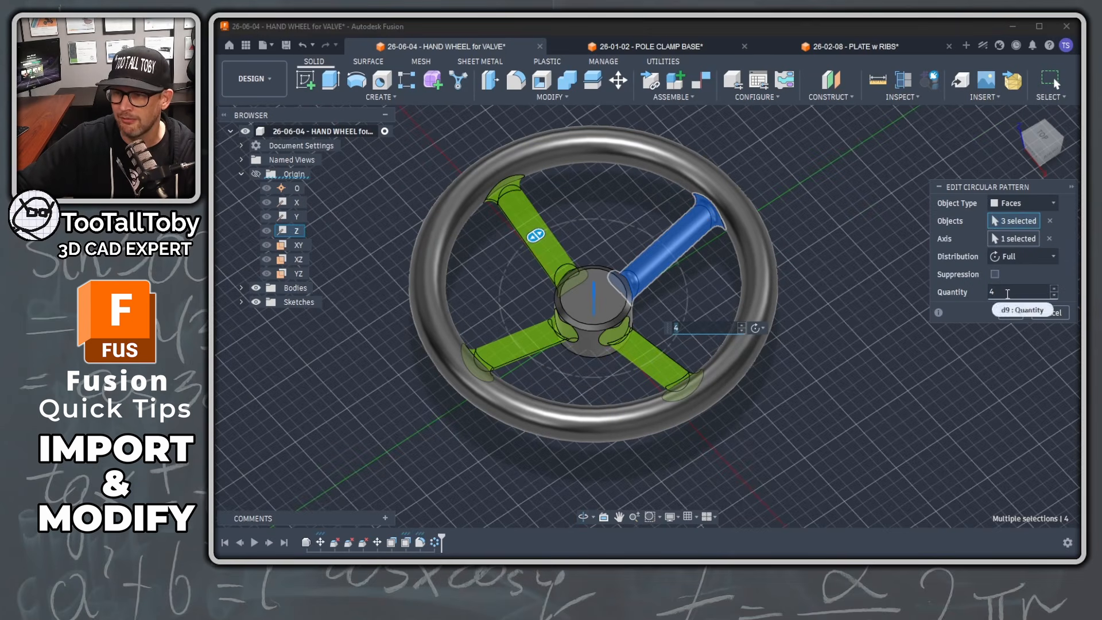
{"action": "type", "text": "6"}
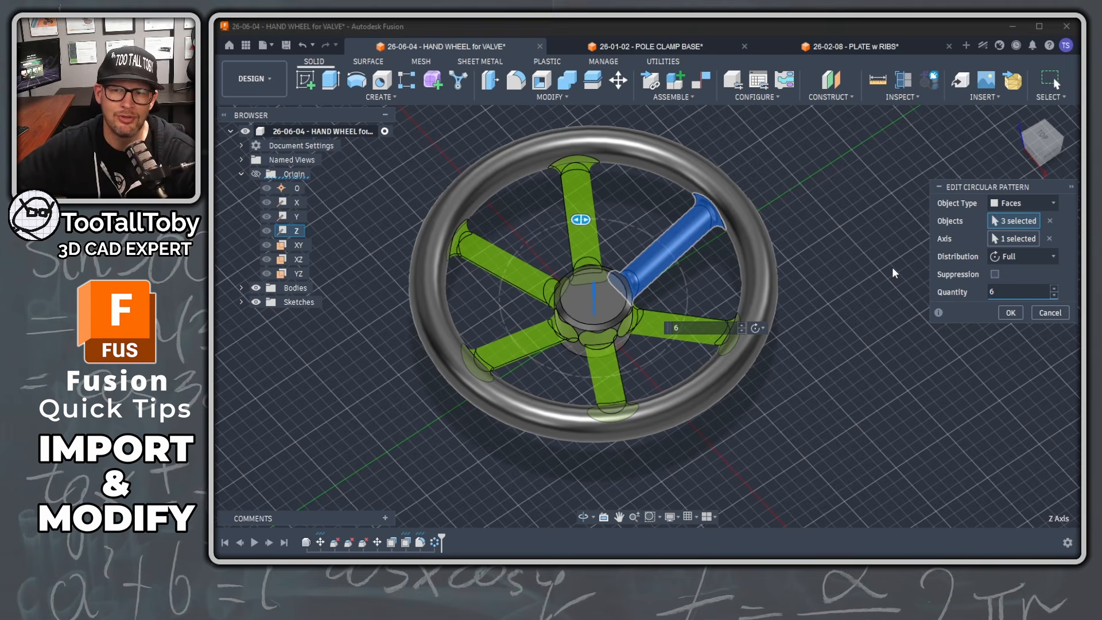
{"action": "key", "text": "Return"}
Create a new sketch on the hub's flat top face
{"action": "middle_click_drag", "start_coordinate": [830, 322], "coordinate": [816, 315], "text": "shift"}
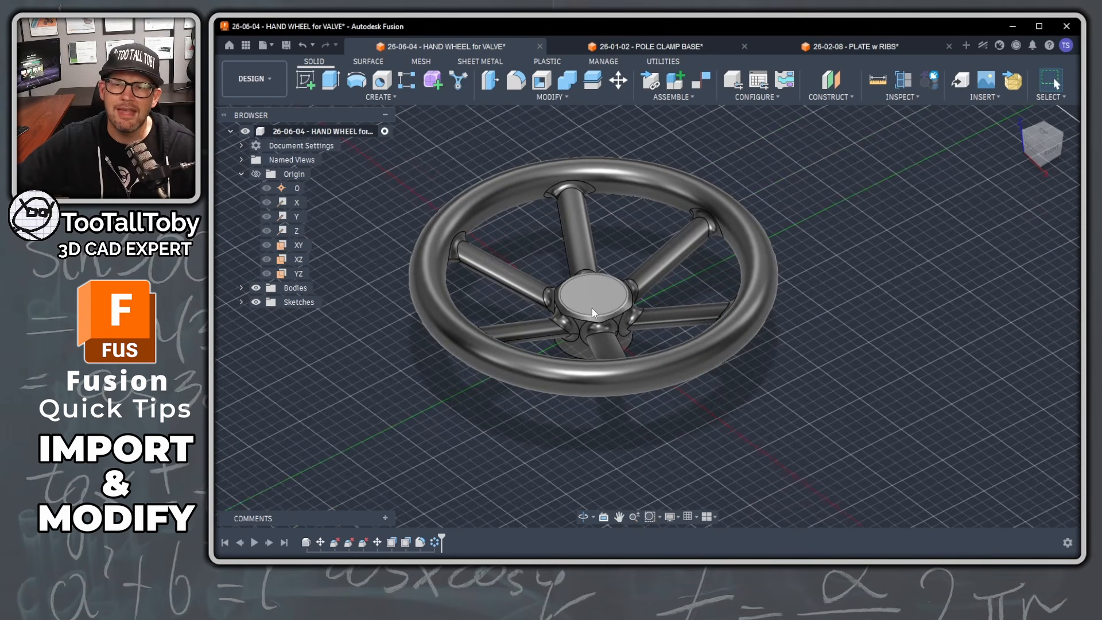
{"action": "scroll", "coordinate": [577, 299], "scroll_direction": "up", "scroll_amount": 2}
{"action": "middle_click_drag", "start_coordinate": [577, 300], "coordinate": [590, 312]}
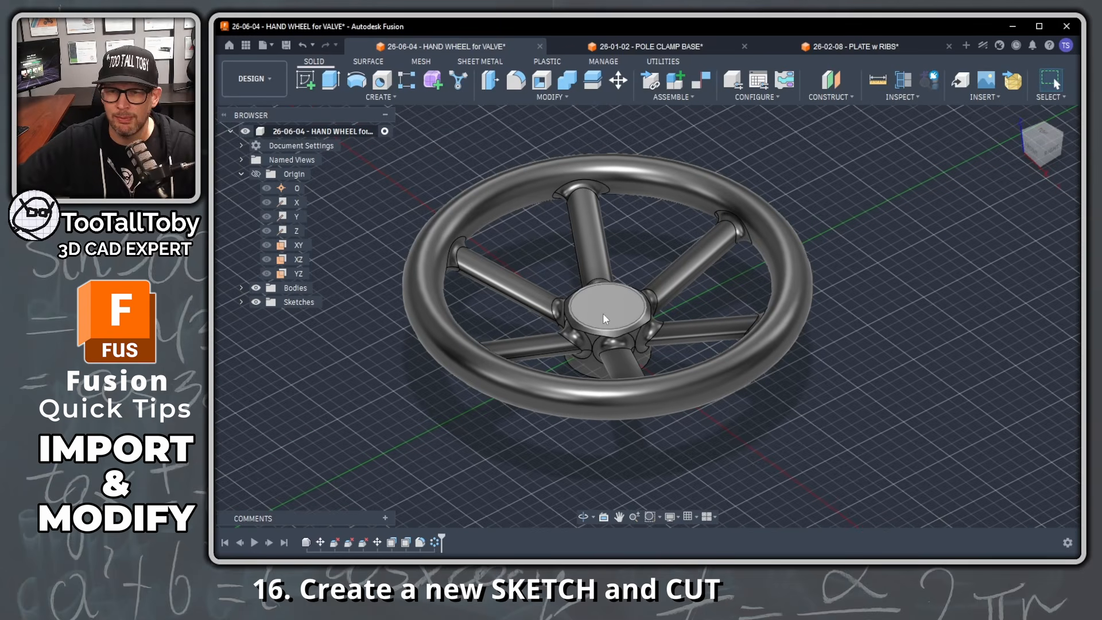
{"action": "left_click", "coordinate": [598, 304]}
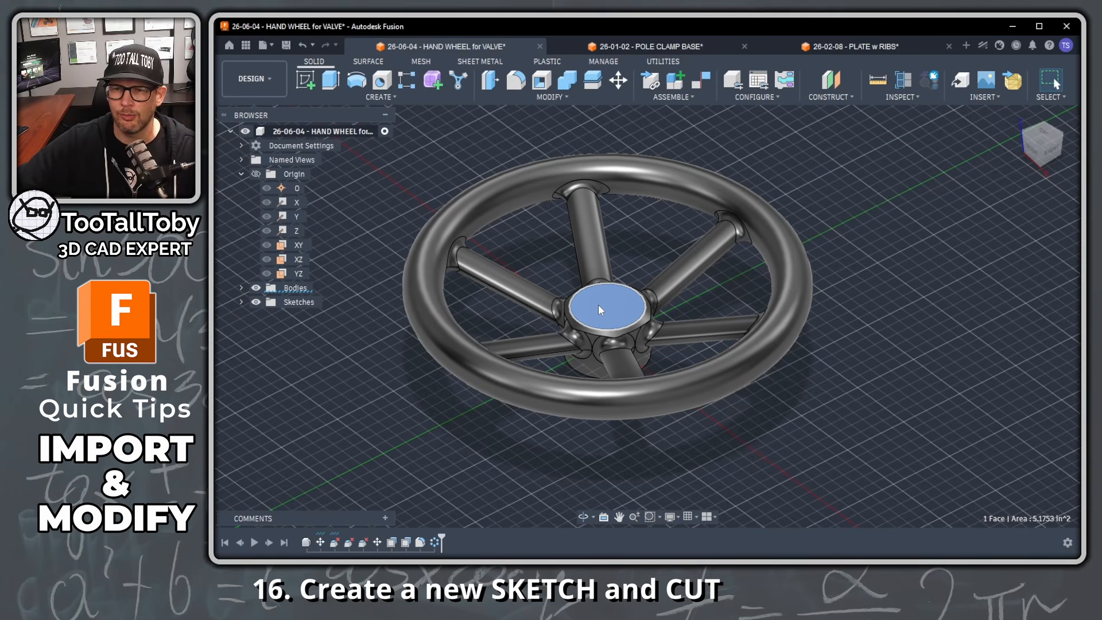
{"action": "right_click", "coordinate": [599, 309]}
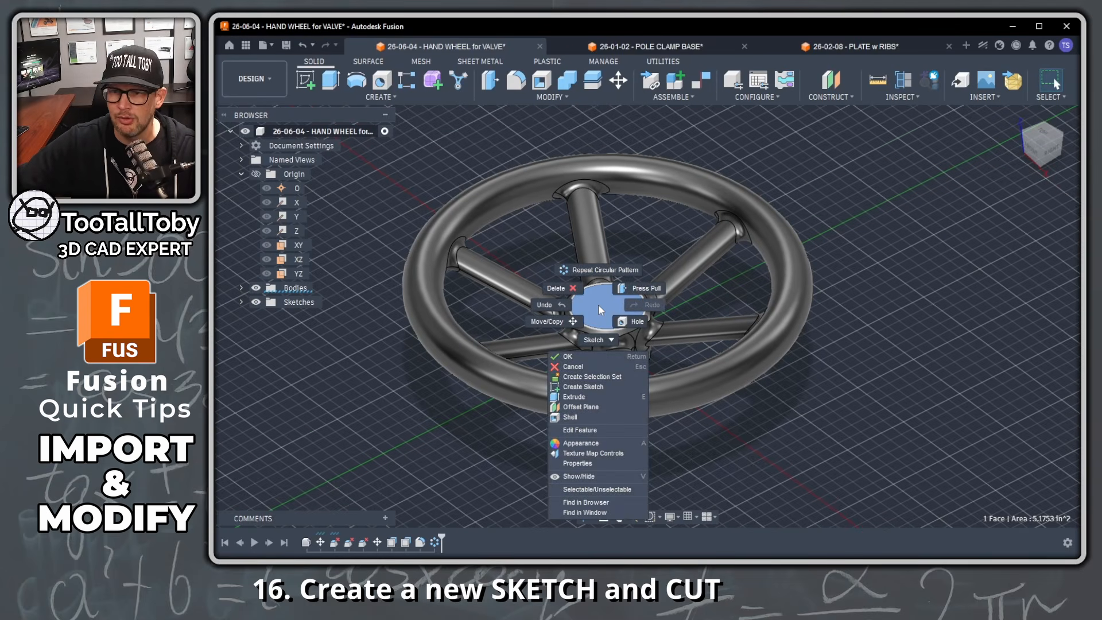
{"action": "left_click", "coordinate": [597, 305]}
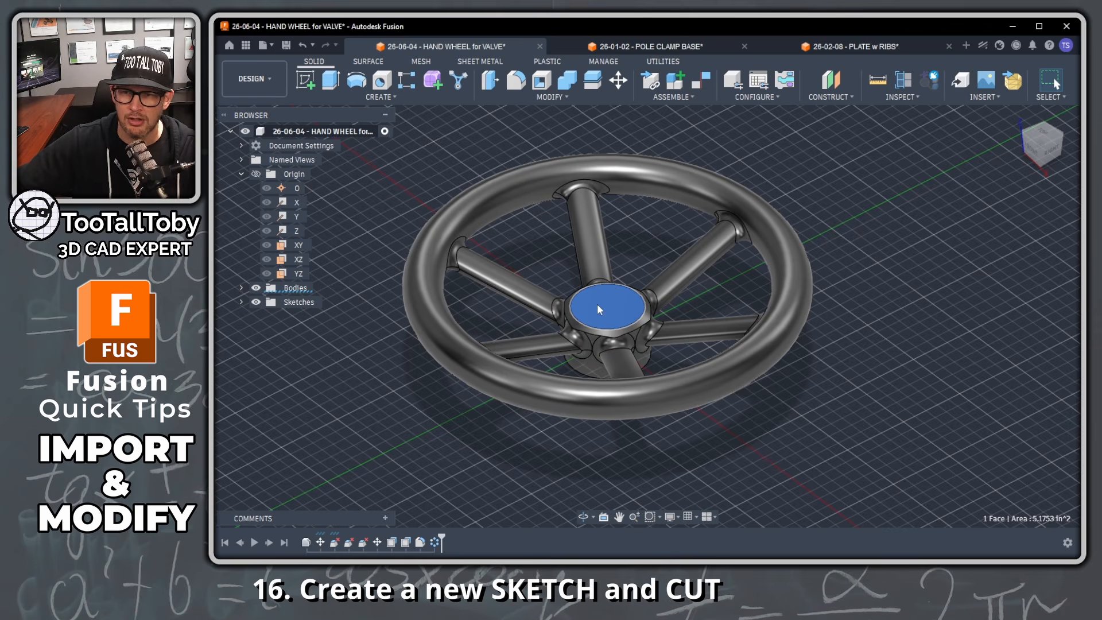
{"action": "key", "text": "s"}
{"action": "left_click", "coordinate": [696, 333]}
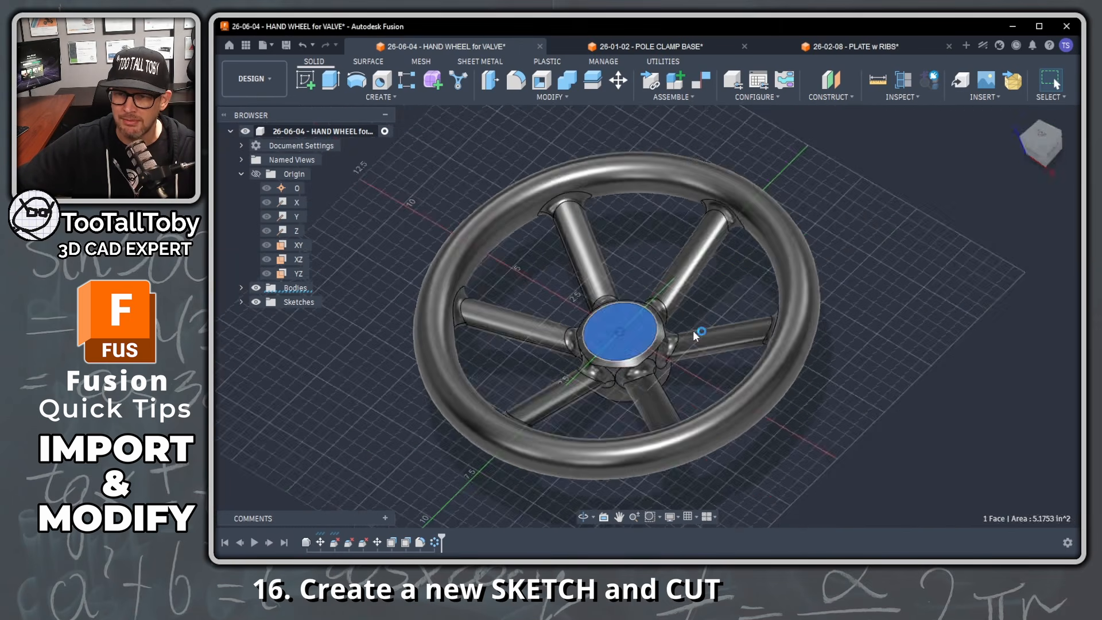
Draw a circle of 1.5 in diameter centred on the origin in the hub sketch
{"action": "key", "text": "s"}
{"action": "left_click", "coordinate": [710, 352]}
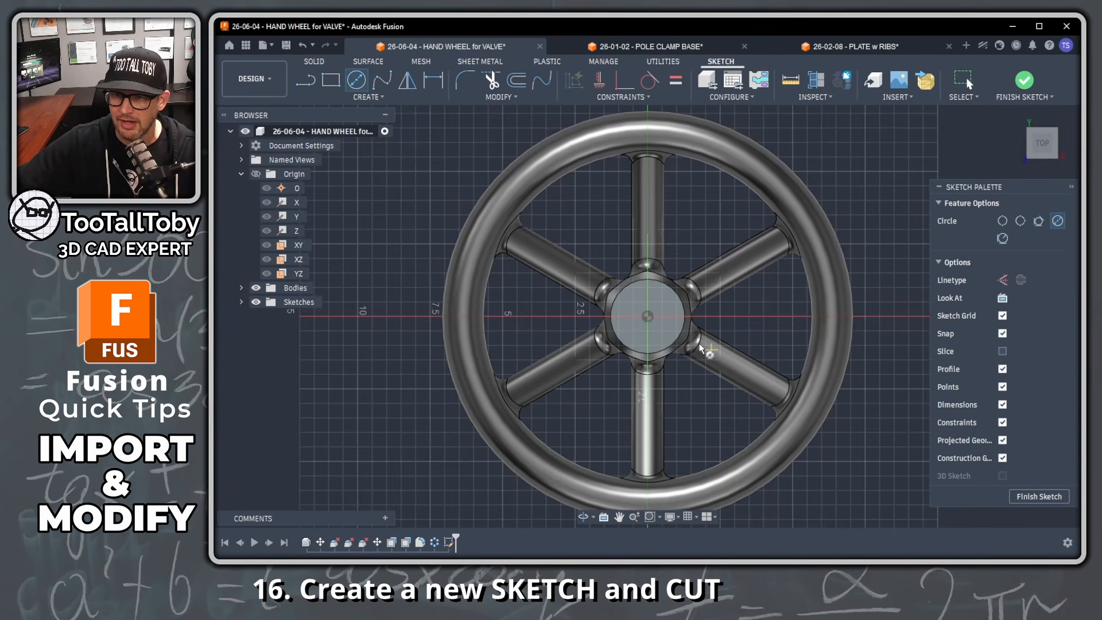
{"action": "left_click", "coordinate": [647, 317]}
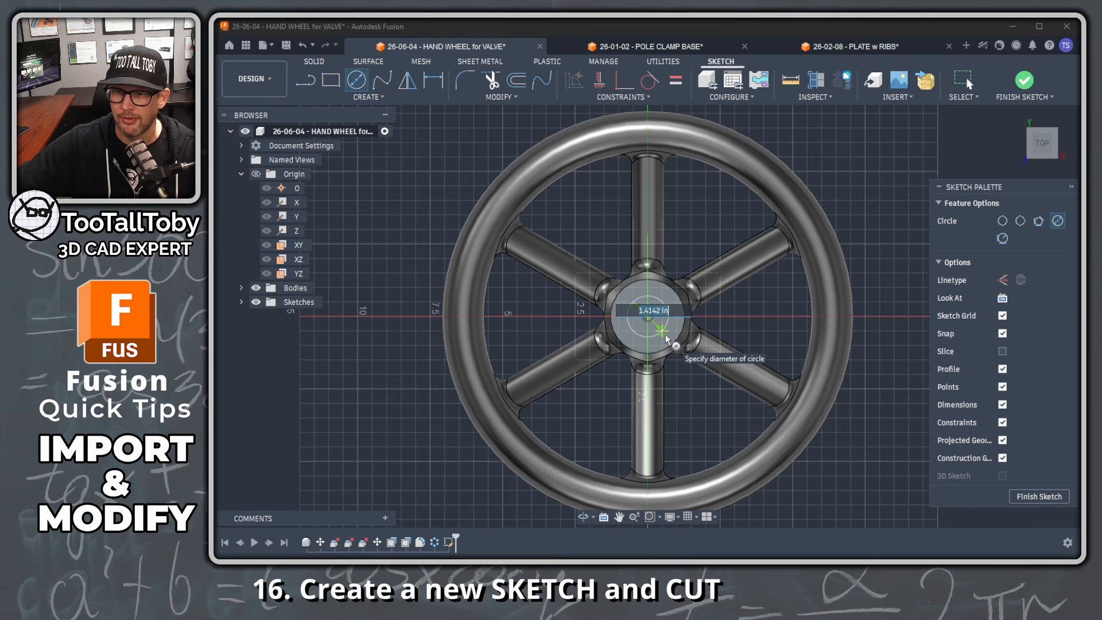
{"action": "type", "text": "1.5"}
{"action": "key", "text": "Return"}
{"action": "key", "text": "Escape"}
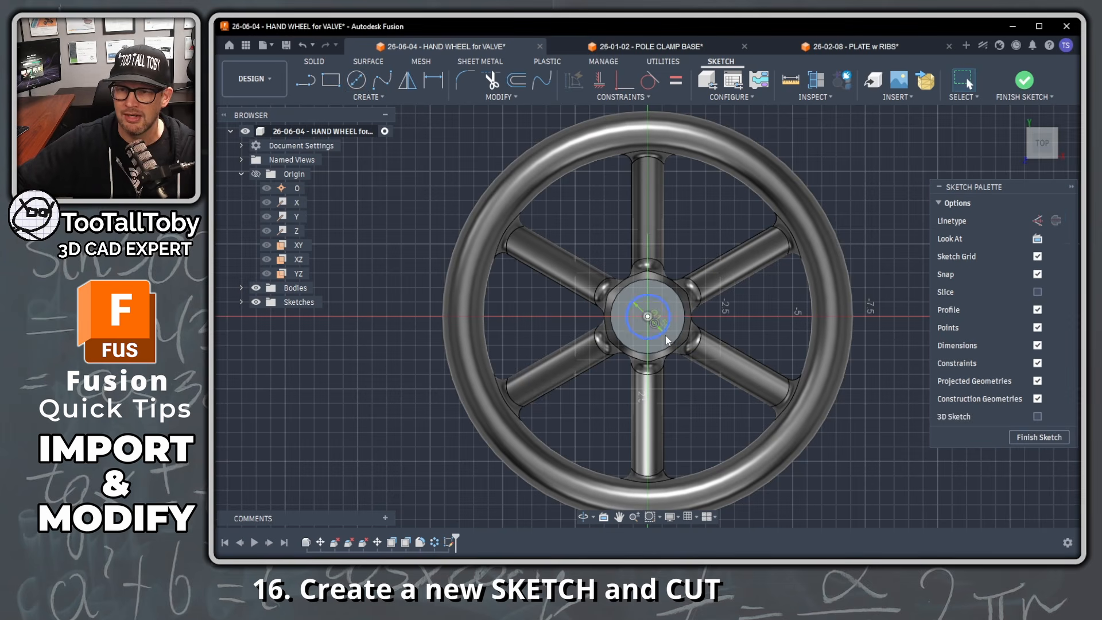
Draw a horizontal line about 1.20 in long across the lower part of the circle, with both ends on it
{"action": "key", "text": "s"}
{"action": "left_click", "coordinate": [700, 340]}
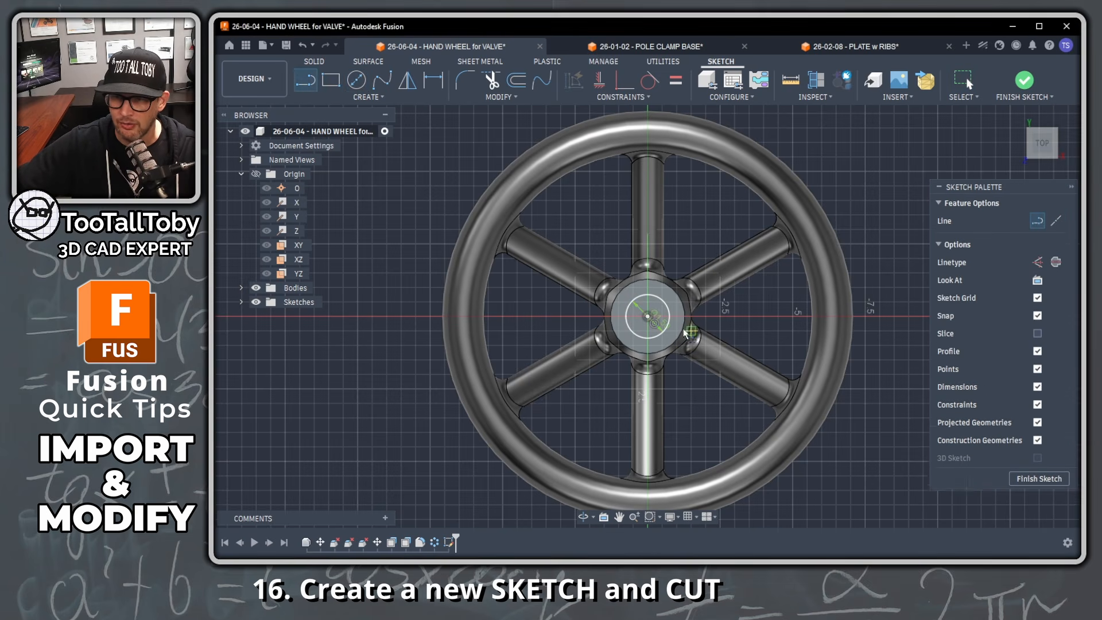
{"action": "scroll", "coordinate": [654, 332], "scroll_direction": "up", "scroll_amount": 4}
{"action": "left_click", "coordinate": [608, 327]}
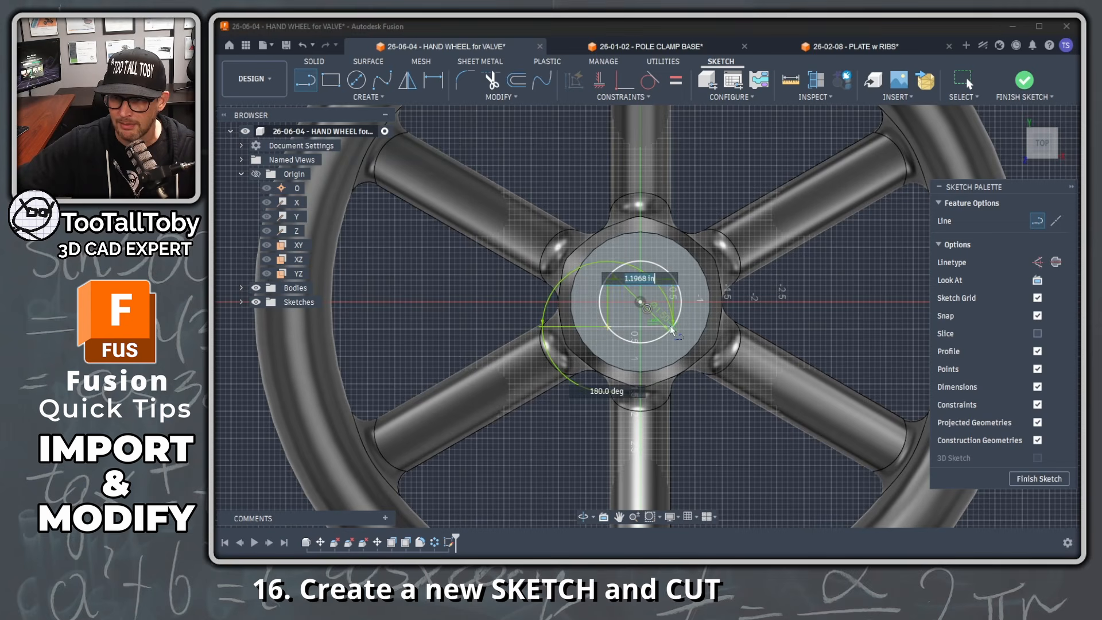
{"action": "left_click", "coordinate": [673, 326]}
Dimension the vertical distance from the horizontal line to the tangent at the top of the hub circle as 1.25 in
{"action": "key", "text": "s"}
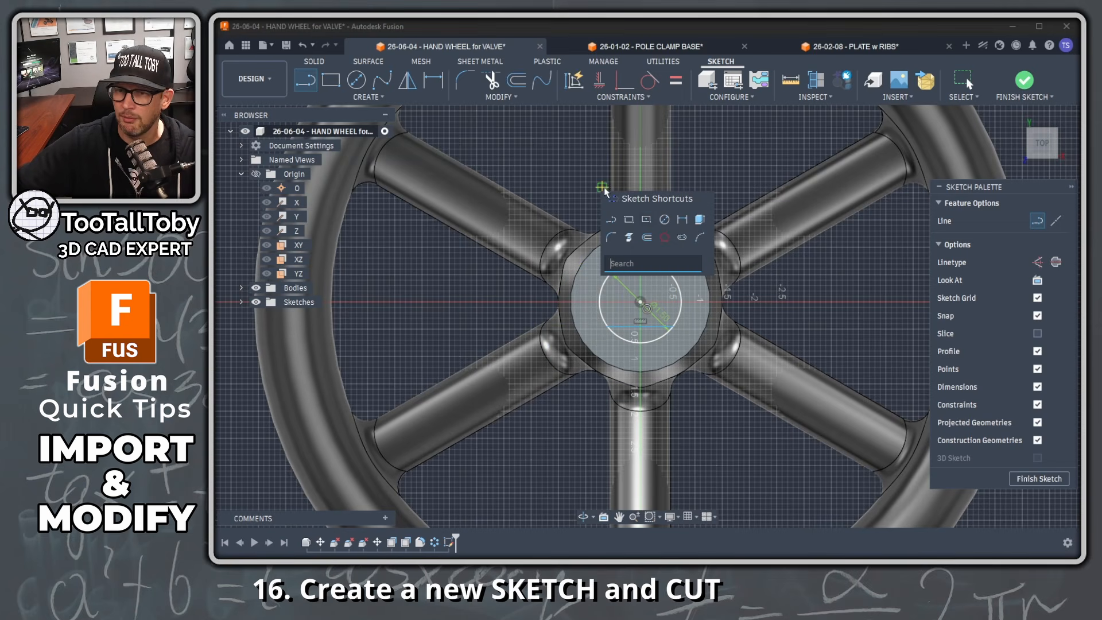
{"action": "left_click", "coordinate": [683, 226]}
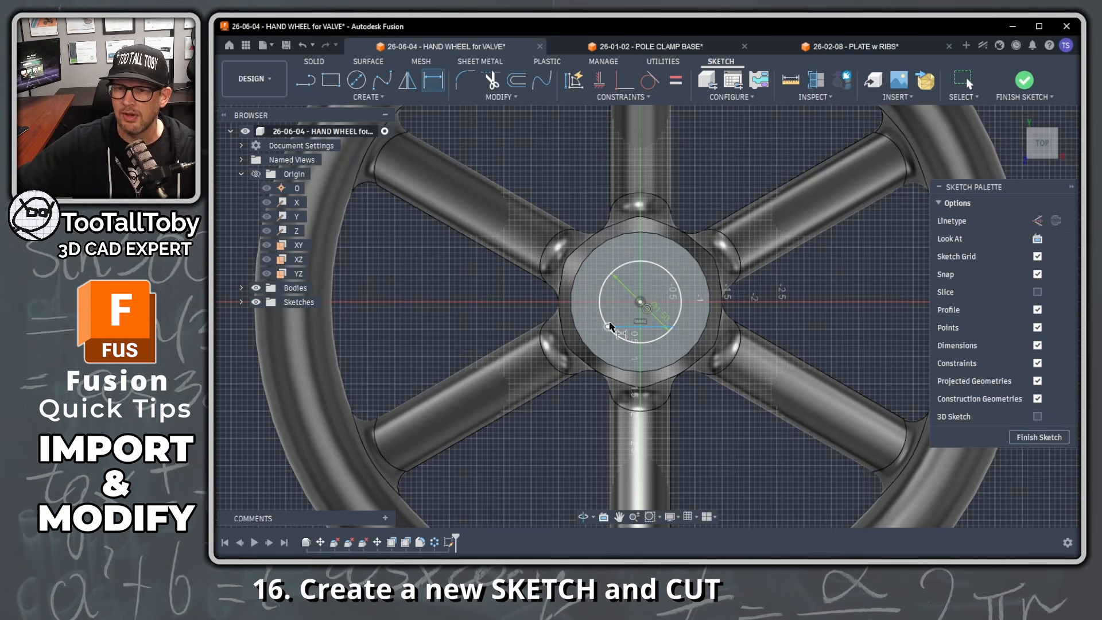
{"action": "left_click", "coordinate": [632, 327]}
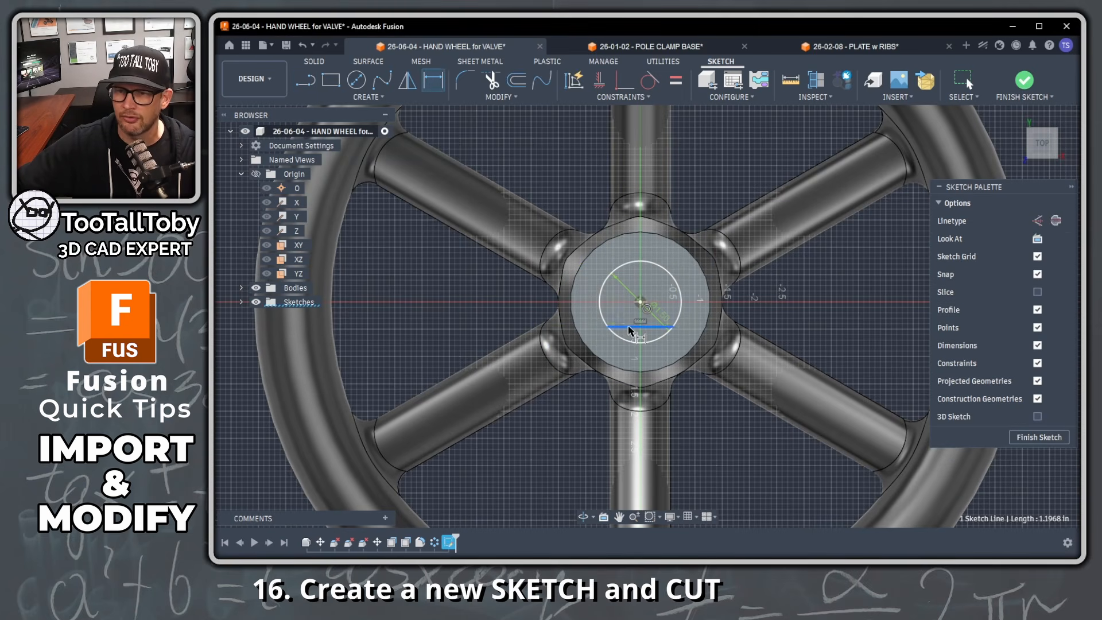
{"action": "right_click", "coordinate": [652, 265]}
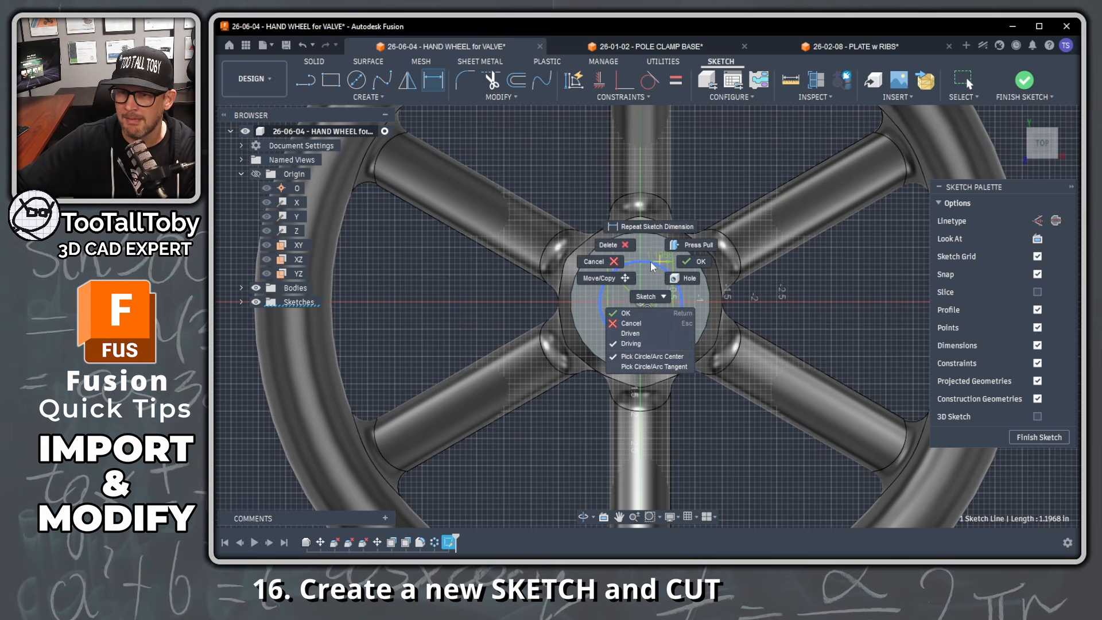
{"action": "left_click", "coordinate": [658, 367]}
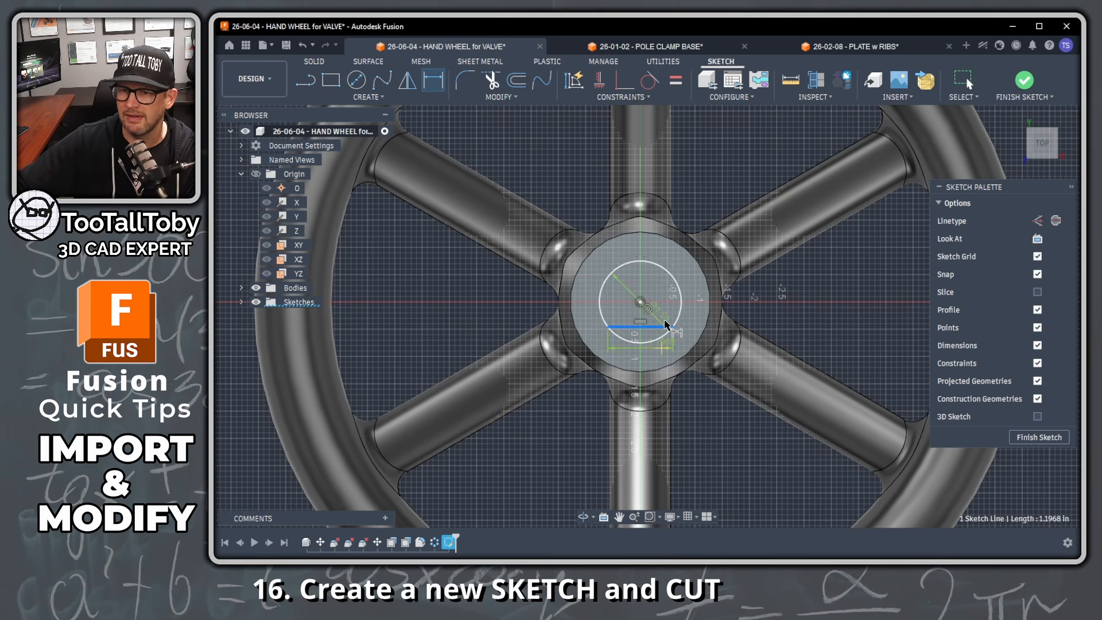
{"action": "left_click", "coordinate": [643, 264]}
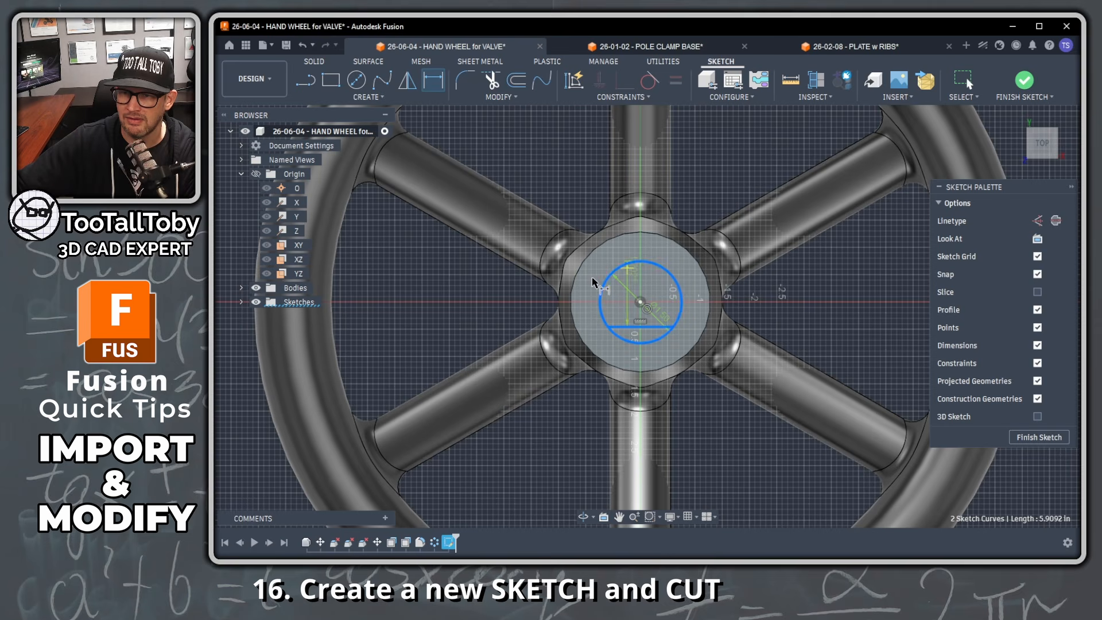
{"action": "left_click", "coordinate": [485, 293]}
{"action": "type", "text": "1"}
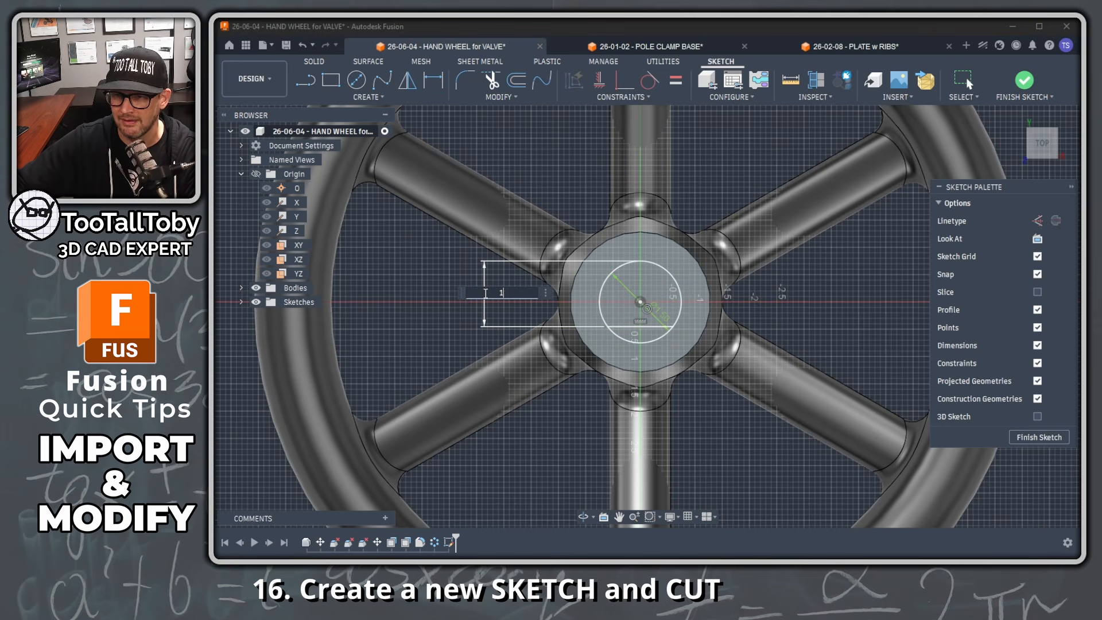
{"action": "type", "text": ".25"}
{"action": "key", "text": "Return"}
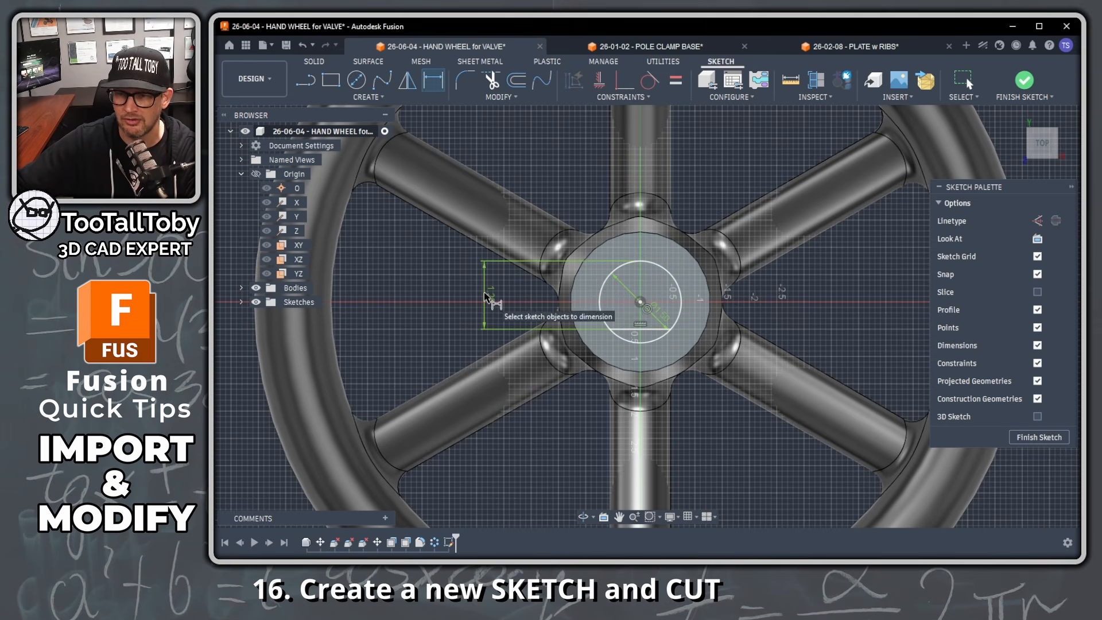
Extrude the large D-shaped profile as a cut with a distance of -4.50 in, down through the hub
{"action": "scroll", "coordinate": [763, 293], "scroll_direction": "down", "scroll_amount": 4}
{"action": "key", "text": "s"}
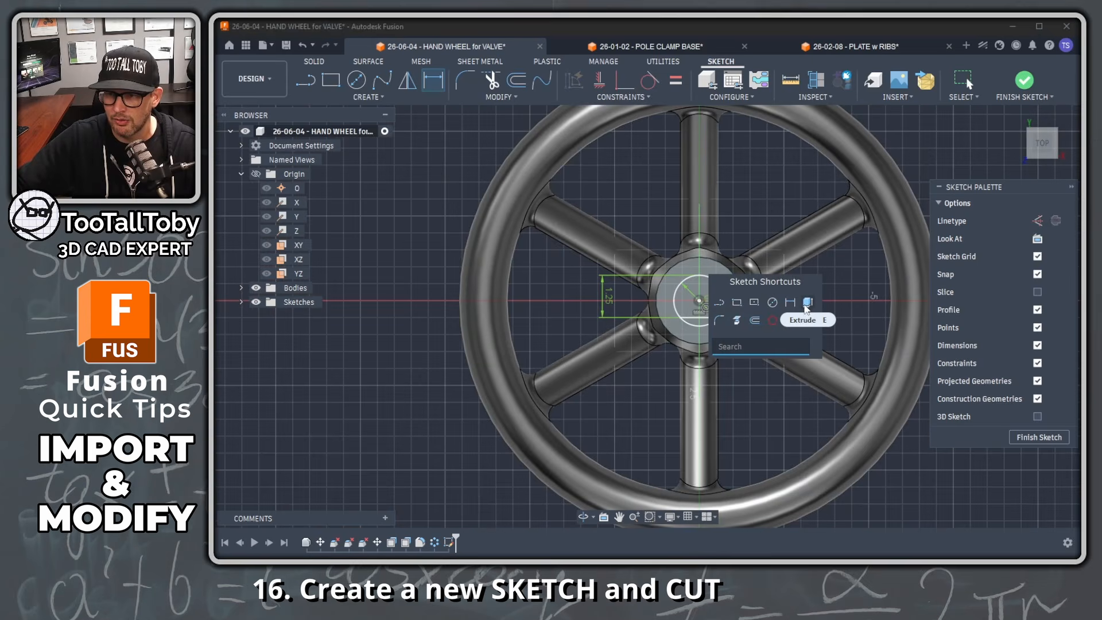
{"action": "left_click", "coordinate": [808, 302]}
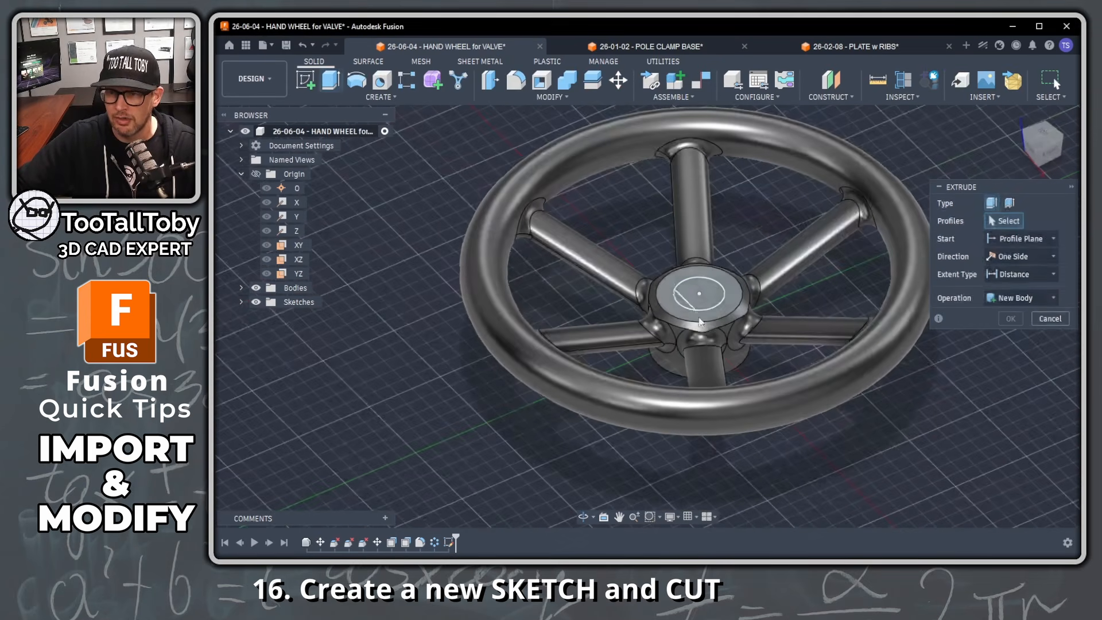
{"action": "left_click", "coordinate": [711, 296]}
{"action": "left_click_drag", "start_coordinate": [707, 280], "coordinate": [708, 450]}
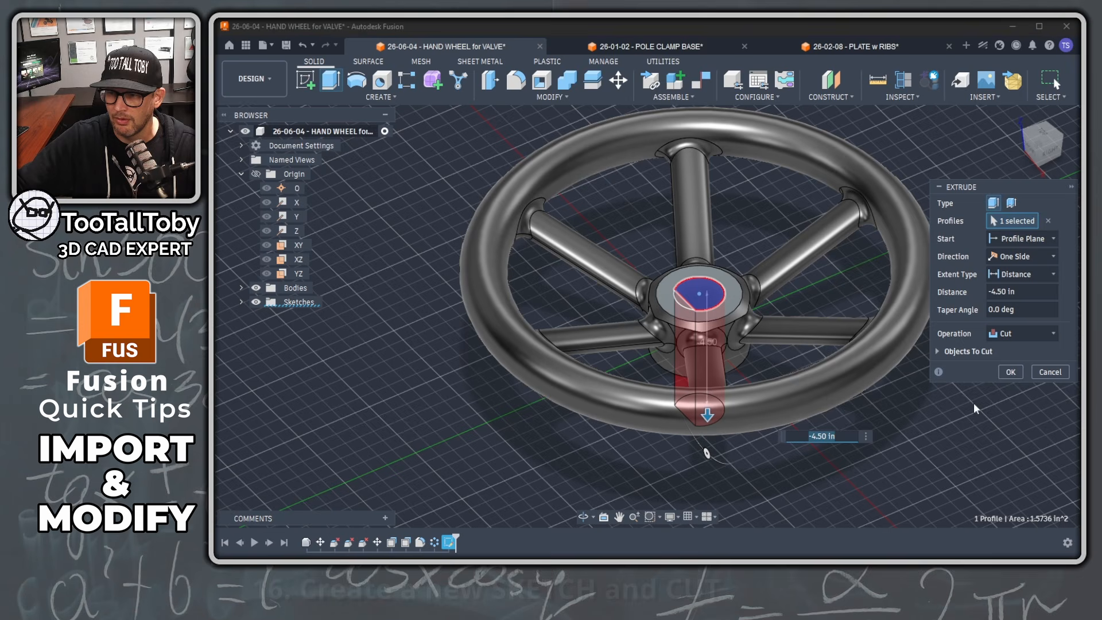
{"action": "left_click", "coordinate": [1011, 372]}
Apply the Paint - Enamel Glossy (Red) appearance to the whole hand wheel component
{"action": "scroll", "coordinate": [760, 380], "scroll_direction": "down", "scroll_amount": 3}
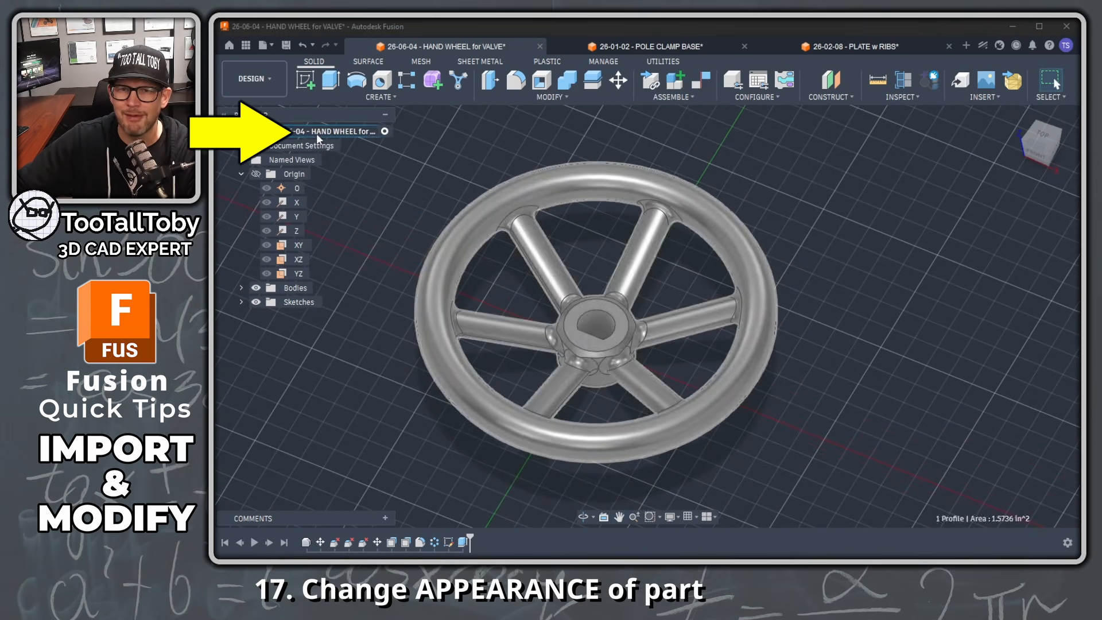
{"action": "right_click", "coordinate": [317, 134]}
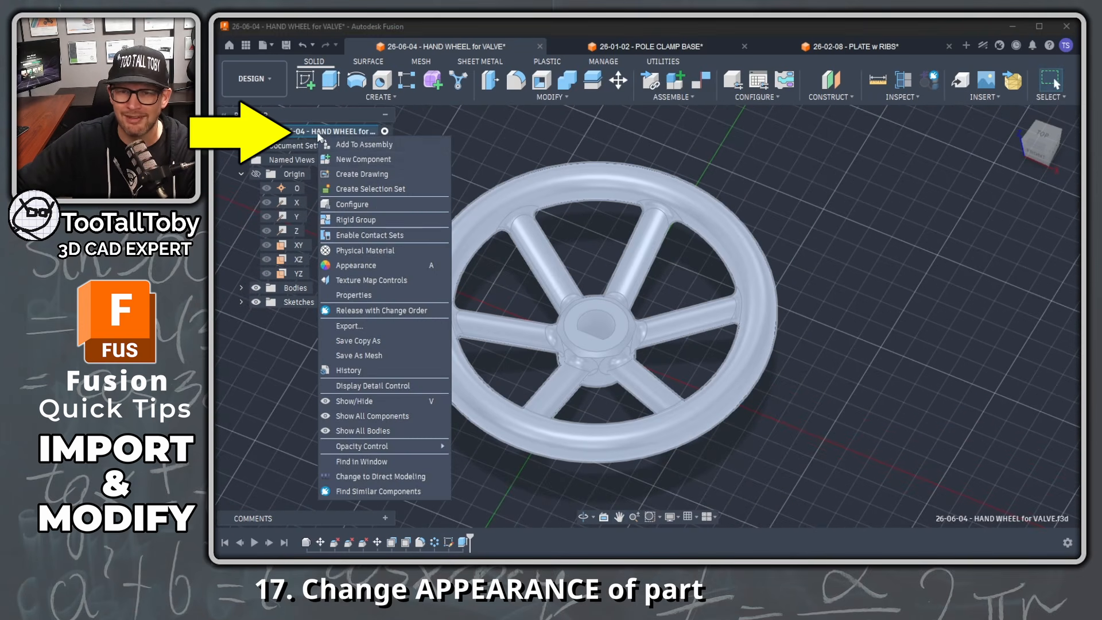
{"action": "left_click", "coordinate": [351, 266]}
{"action": "scroll", "coordinate": [894, 426], "scroll_direction": "down", "scroll_amount": 2}
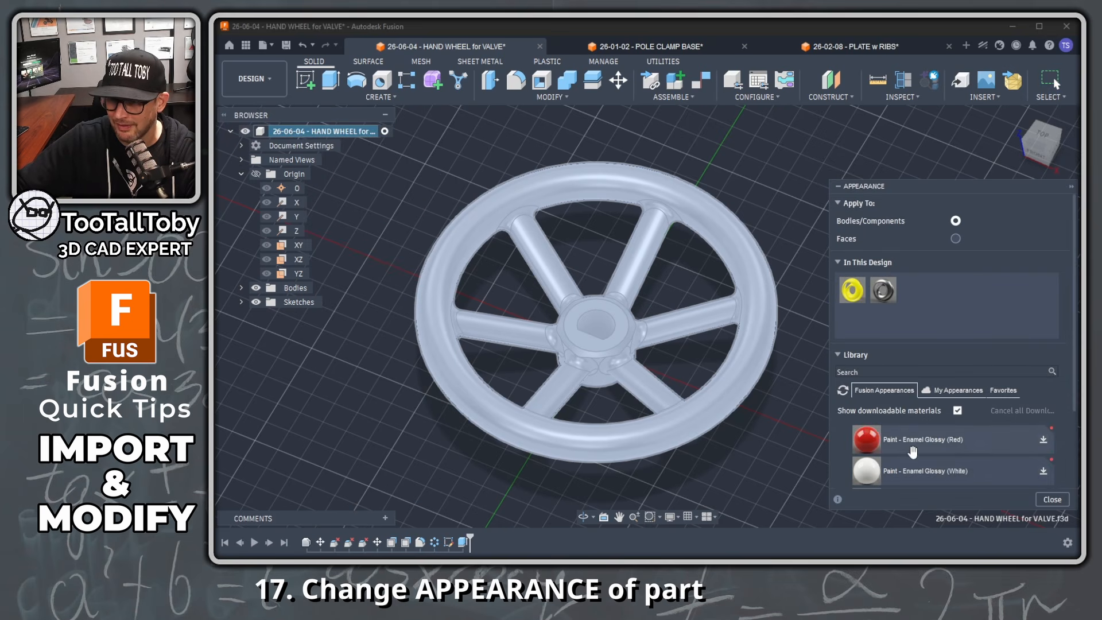
{"action": "left_click_drag", "start_coordinate": [866, 439], "coordinate": [680, 324]}
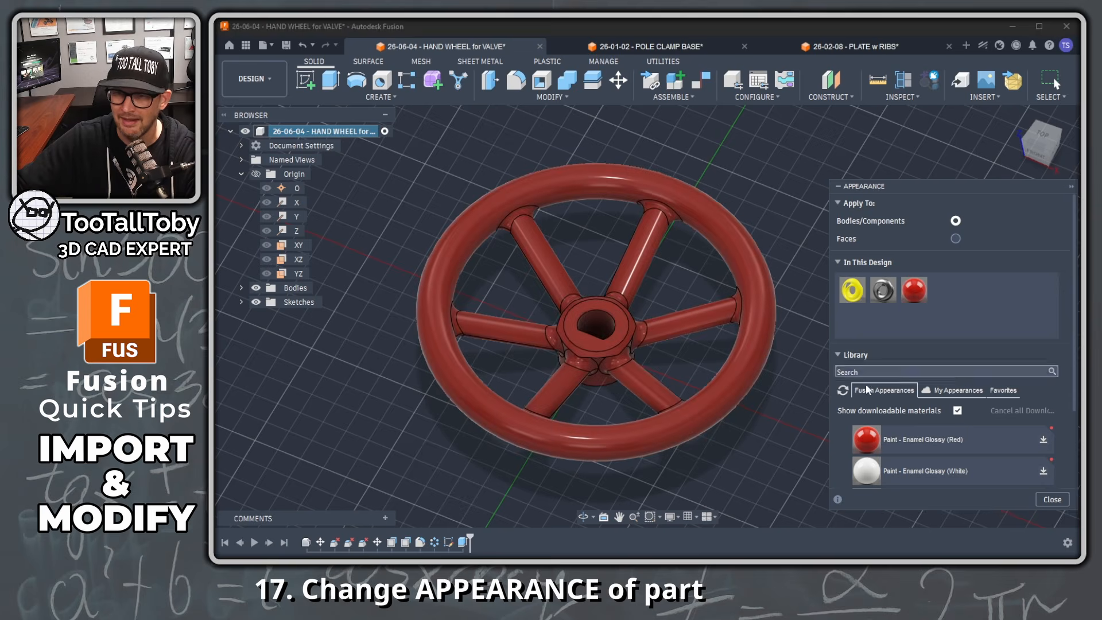
{"action": "left_click", "coordinate": [1052, 500]}
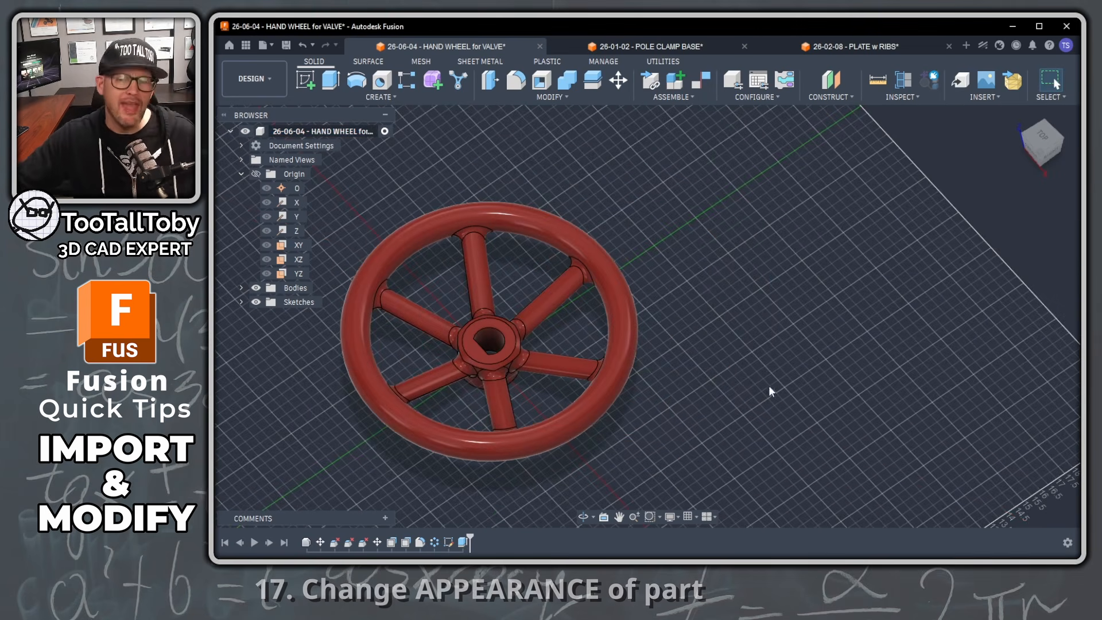
{"action": "mouse_move", "coordinate": [689, 413]}
{"action": "middle_mouse_down", "text": "shift"}
{"action": "mouse_move", "coordinate": [738, 430]}
{"action": "mouse_move", "coordinate": [703, 418]}
{"action": "middle_mouse_up", "text": "shift"}
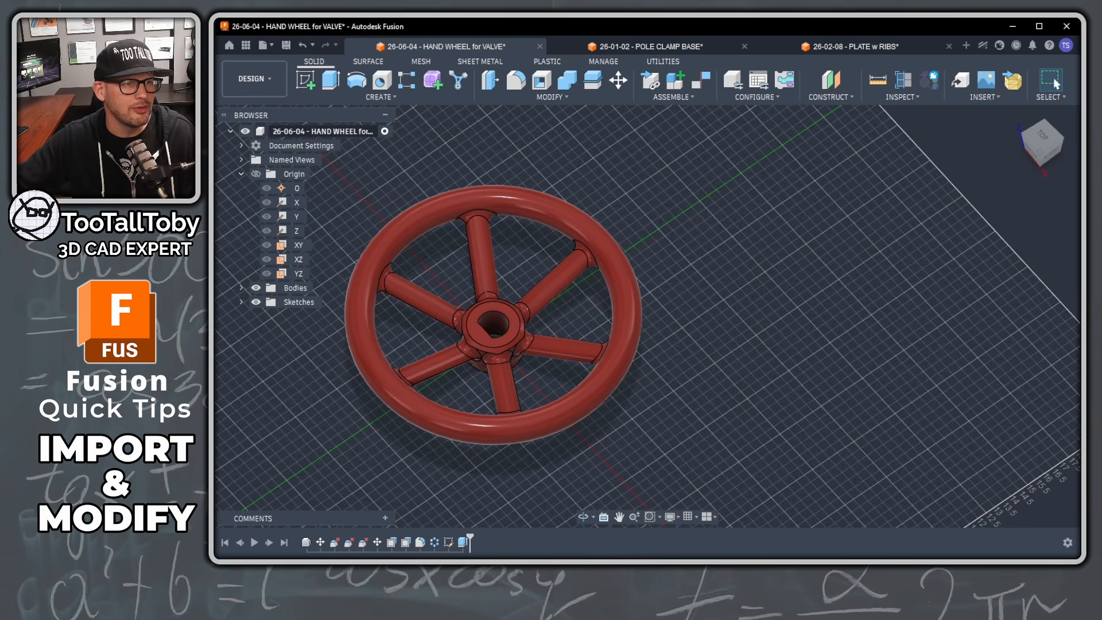
{"action": "key", "text": "alt+Tab"}
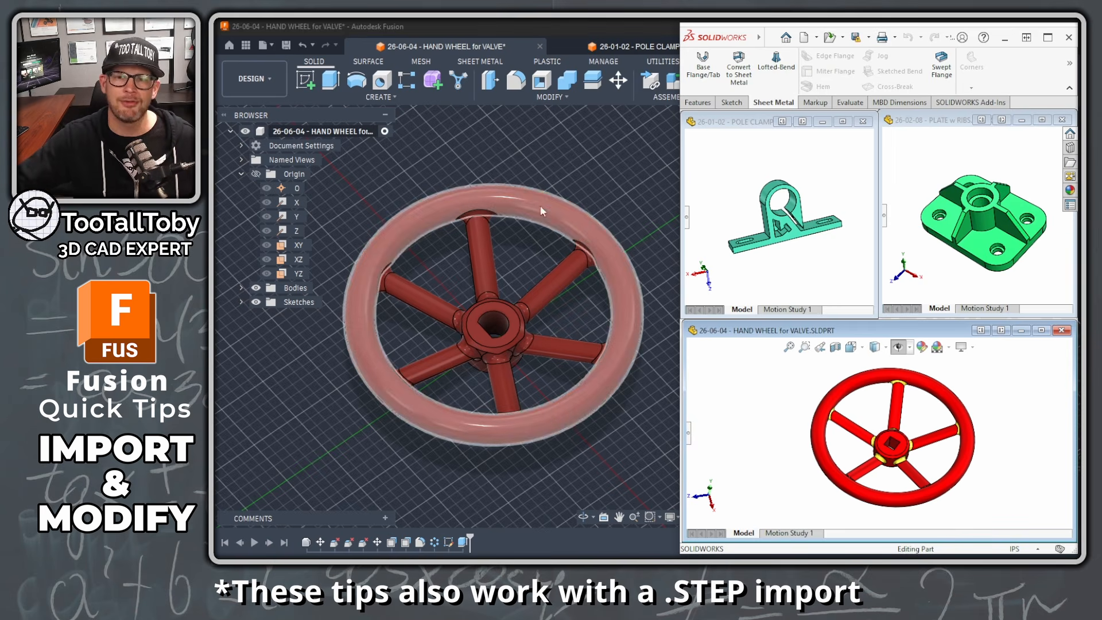
{"action": "left_click", "coordinate": [532, 166]}
{"action": "scroll", "coordinate": [514, 319], "scroll_direction": "up", "scroll_amount": 3}
{"action": "middle_click_drag", "start_coordinate": [460, 308], "coordinate": [600, 327]}
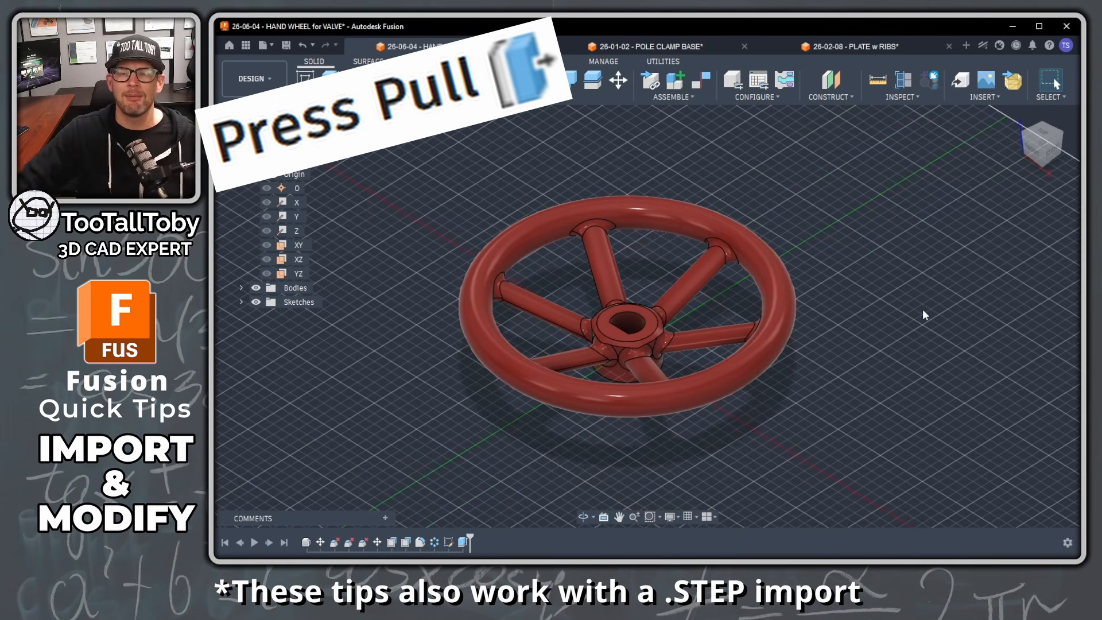